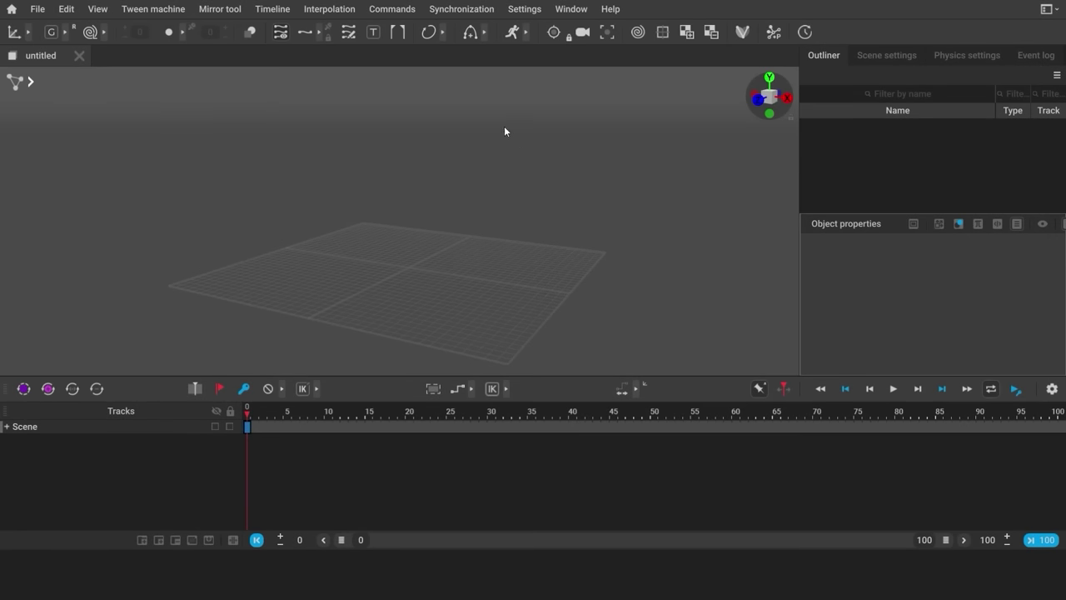
Open the Standard Model Male scene from the learning samples
click(17, 11)
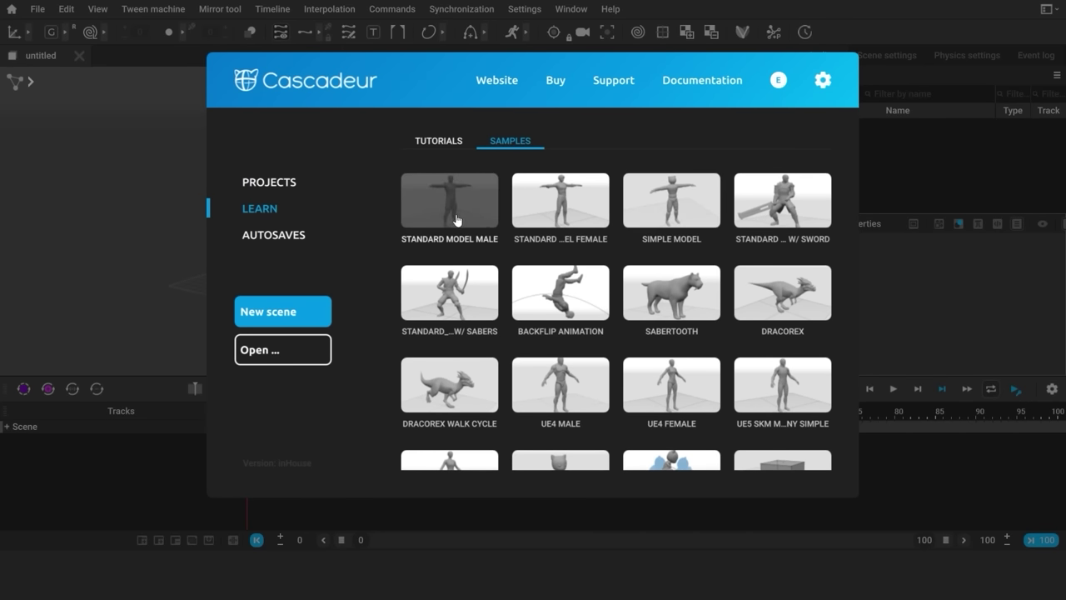
click(449, 222)
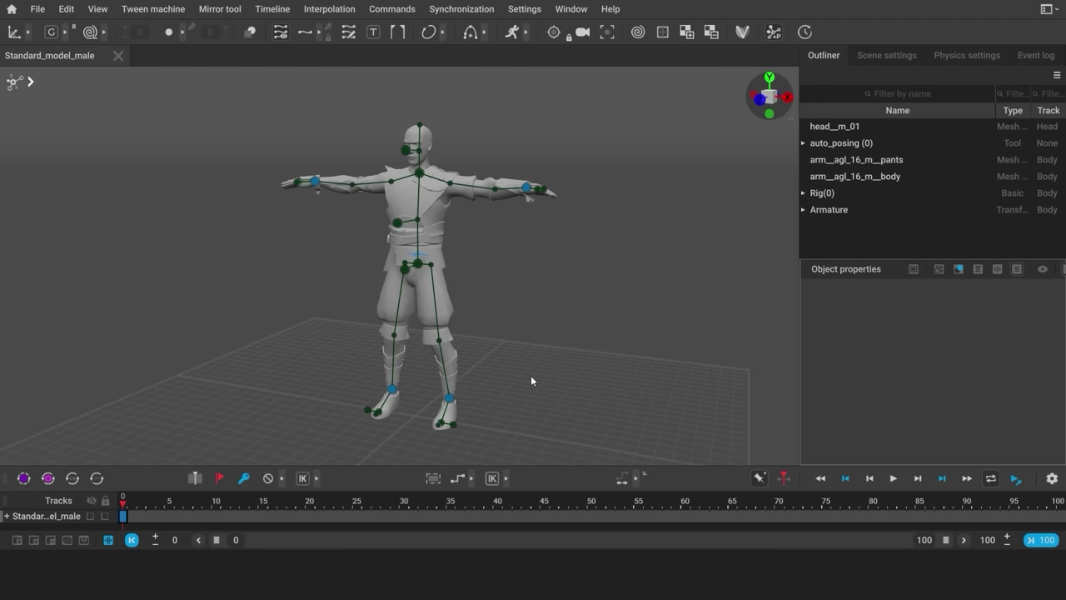
Select the main point of the character's left hand, switch between its rotate and move manipulators, and deselect it
alt+drag(531, 381, 586, 377)
mouse_move(587, 377)
alt+middle_down()
mouse_move(726, 369)
mouse_move(353, 369)
mouse_move(566, 375)
alt+middle_up()
mouse_move(566, 375)
alt+right_down()
mouse_move(581, 376)
mouse_move(414, 364)
mouse_move(626, 371)
mouse_move(544, 374)
mouse_move(578, 380)
alt+right_up()
click(544, 179)
key(e)
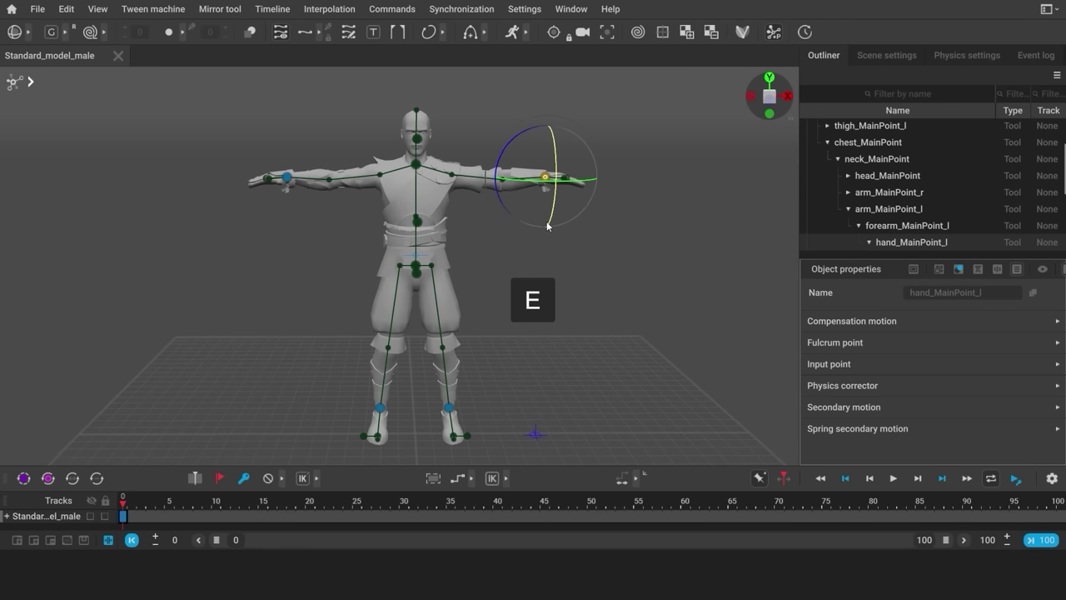
key(w)
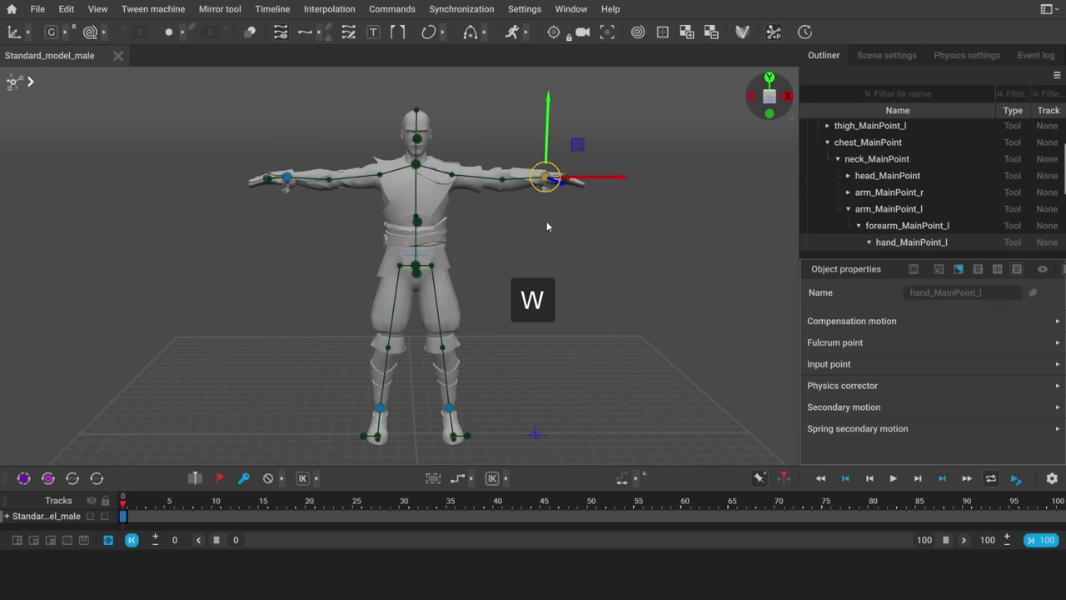
key(e)
key(w)
click(550, 241)
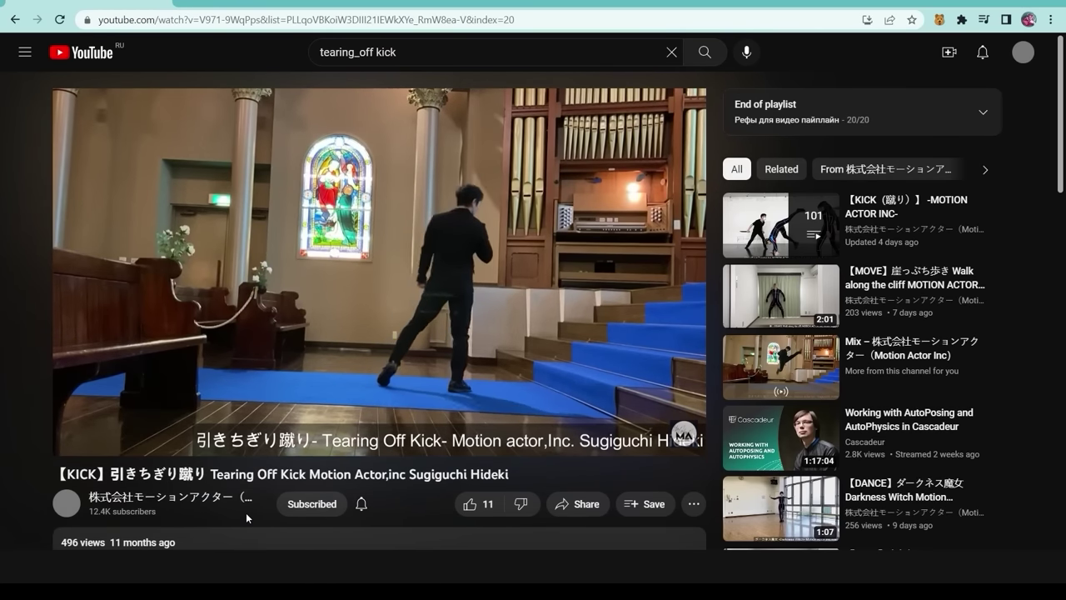
Switch to YouTube to view the Tearing Off Kick reference video and browse the Motion Actor Inc channel
click(110, 439)
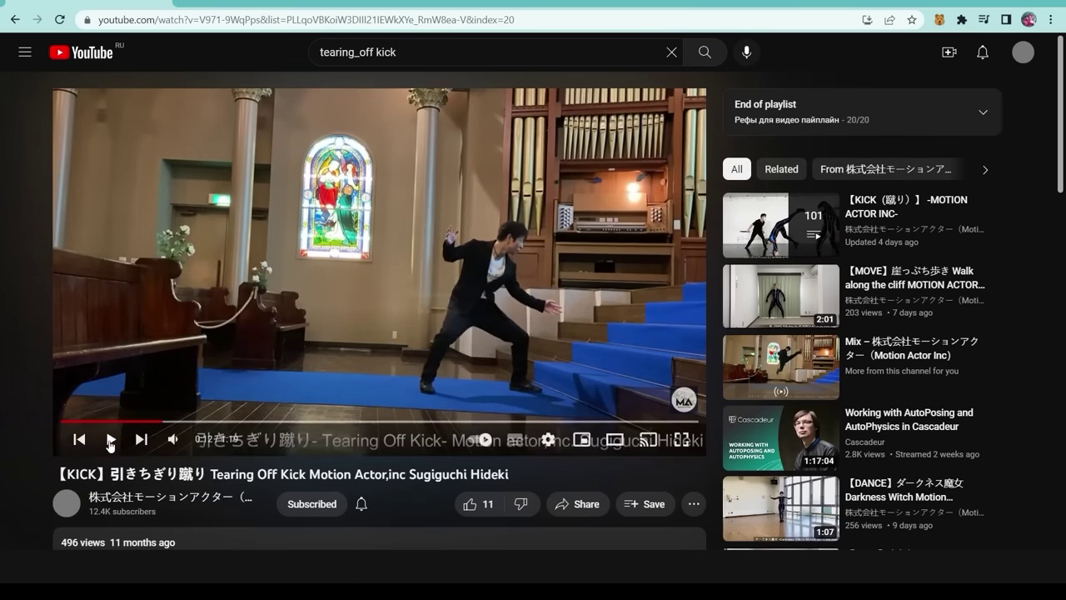
scroll(148, 471, down, 3)
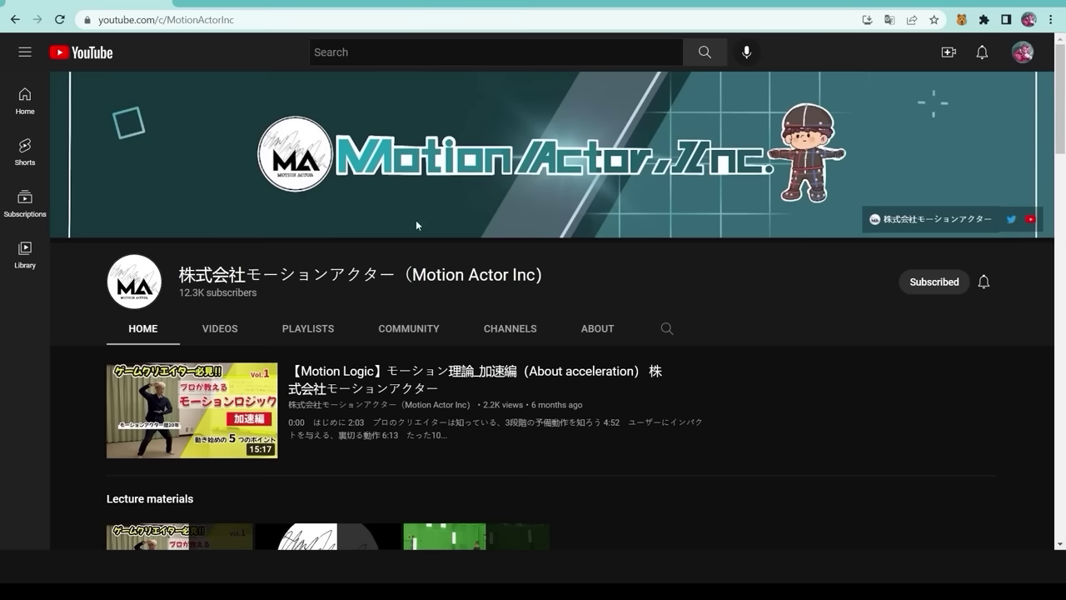
scroll(773, 401, down, 10)
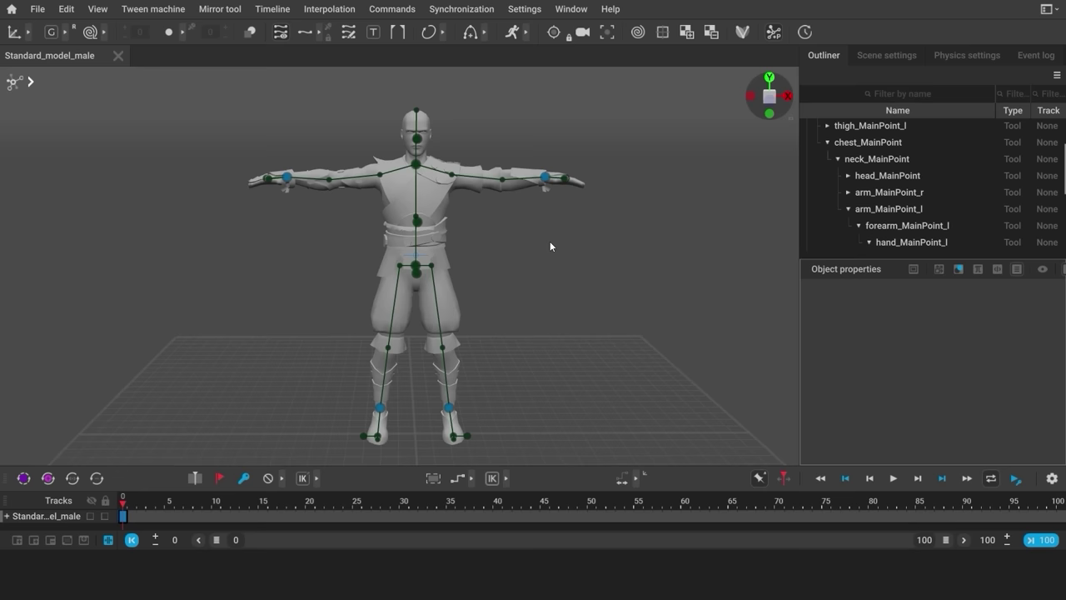
Play the 01 clip from the Kick_tutrorial VIDEO folder in the media player, and close the player
click(175, 580)
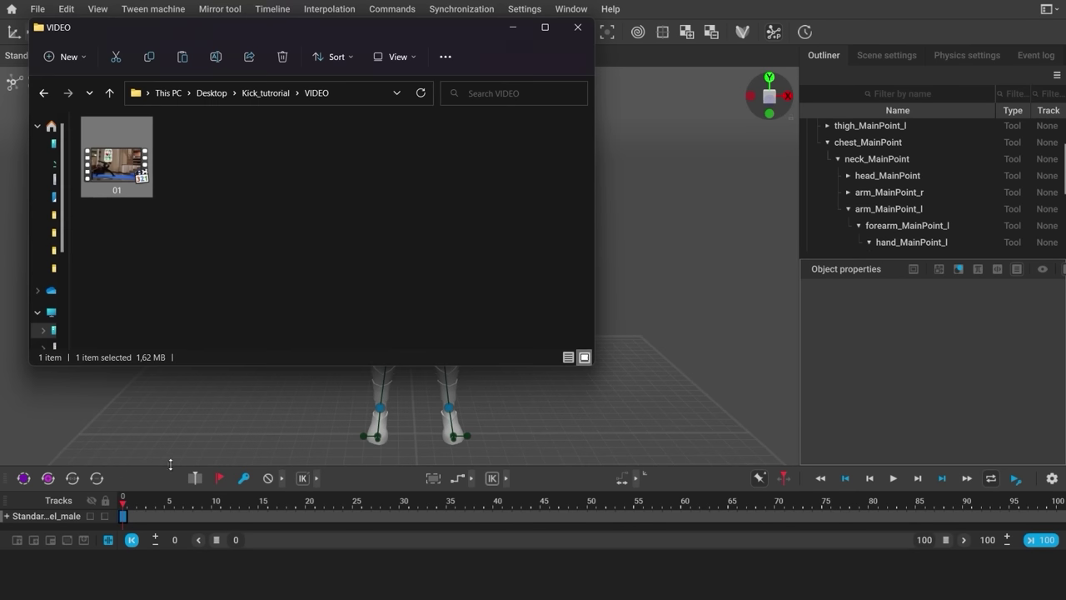
double_click(117, 164)
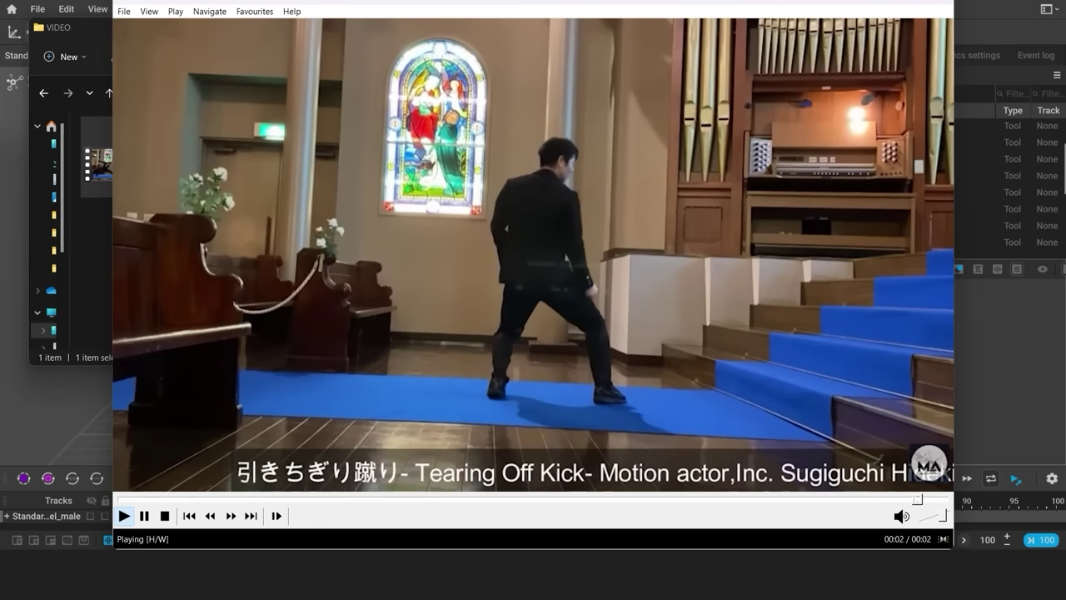
click(938, 4)
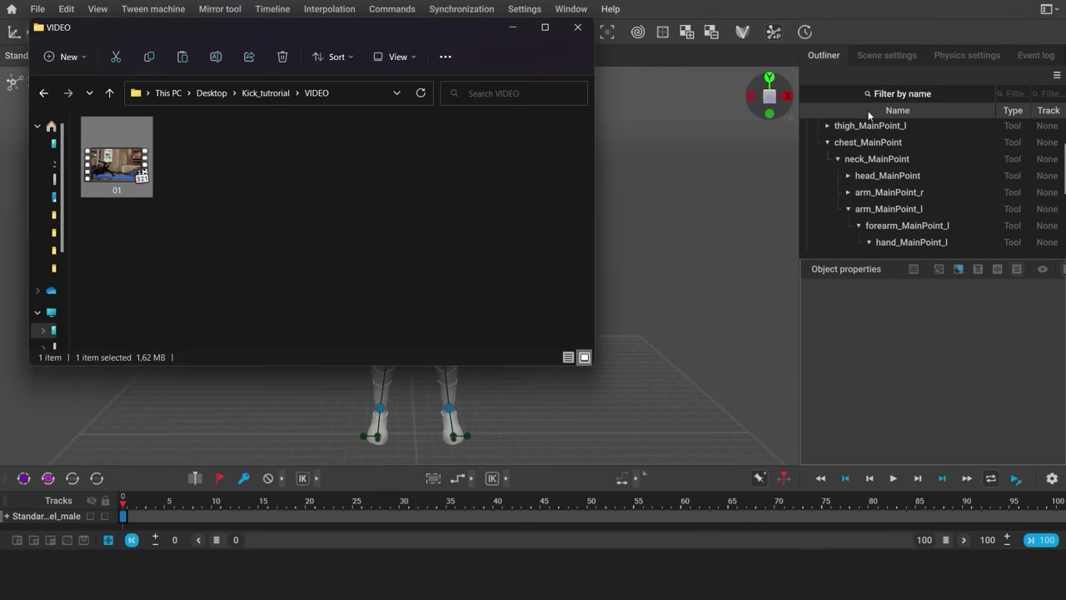
Set up a reference video import in Cascadeur with 01.mp4 from the Kick_tutrorial VIDEO folder as the source
click(649, 301)
click(38, 9)
mouse_move(250, 175)
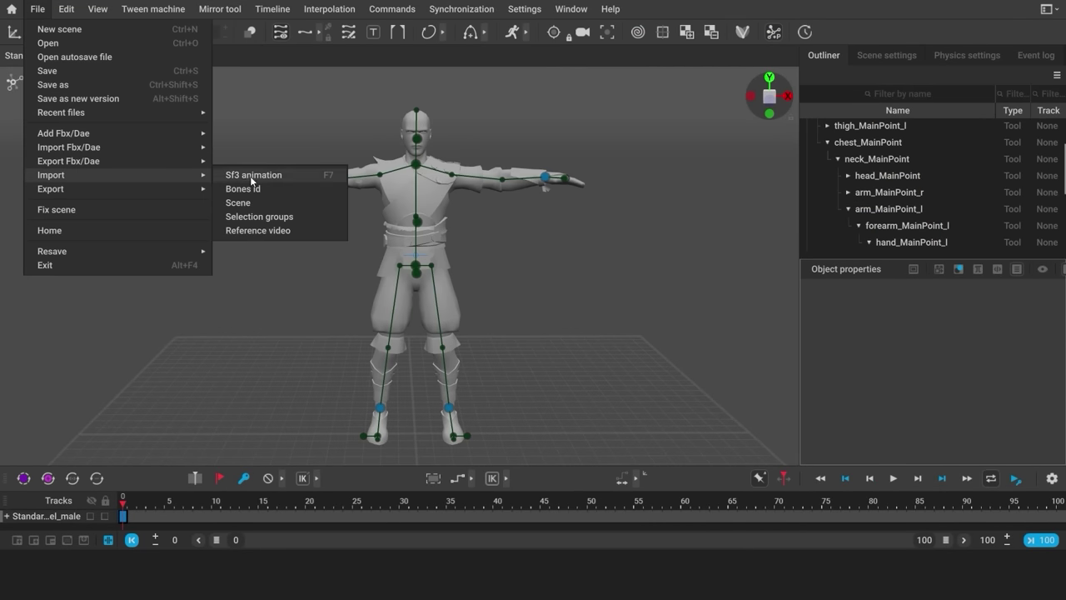
click(255, 232)
click(621, 212)
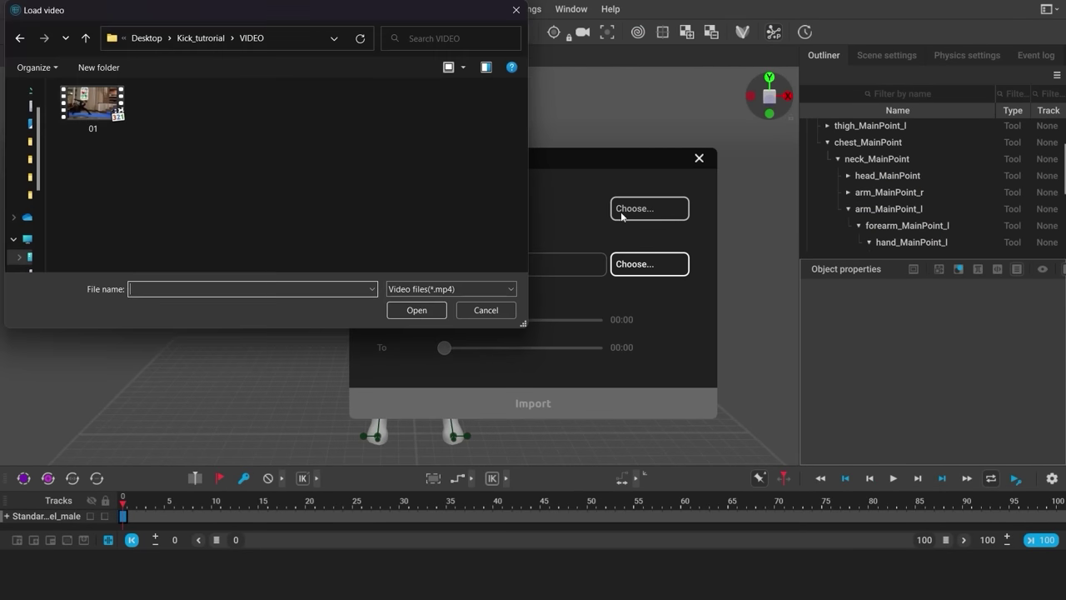
click(92, 104)
click(417, 310)
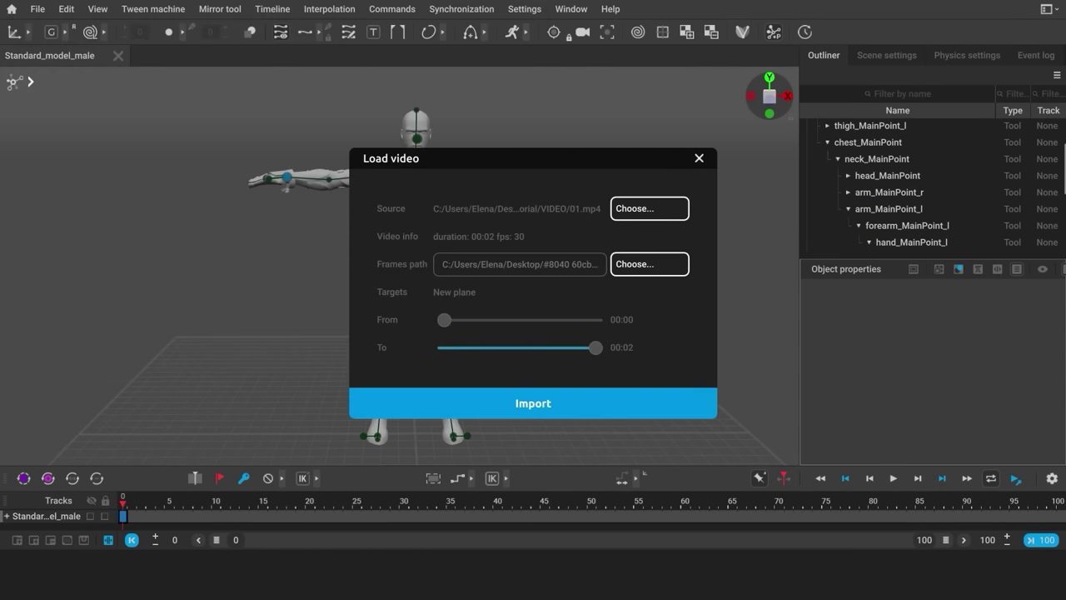
Close the VIDEO folder window and import the chosen 00:00 to 00:02 video range onto a new plane
key(alt+Tab)
drag(117, 163, 225, 434)
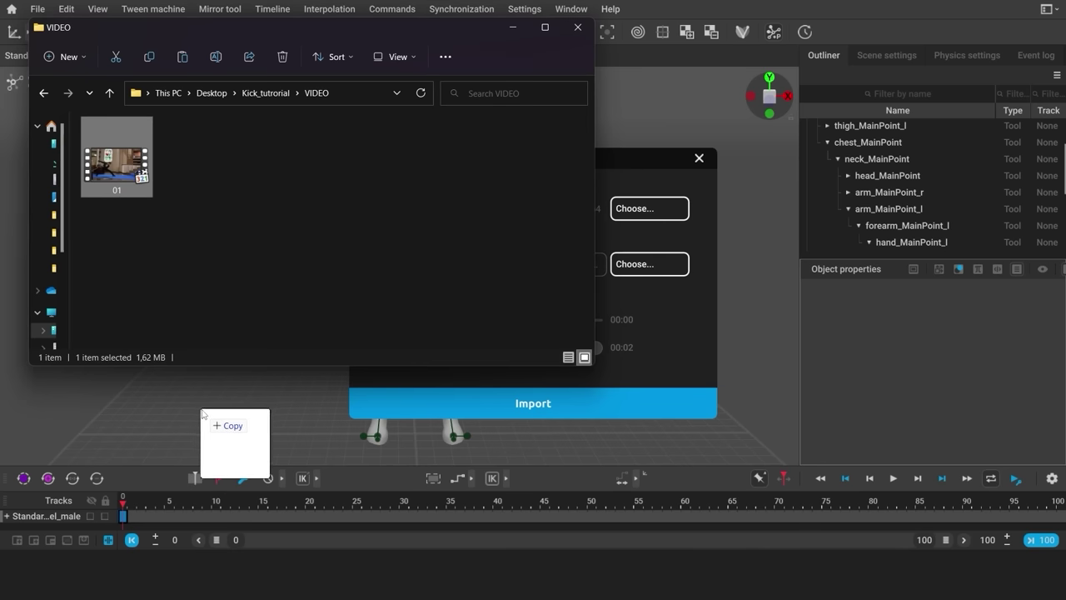
click(578, 27)
click(509, 415)
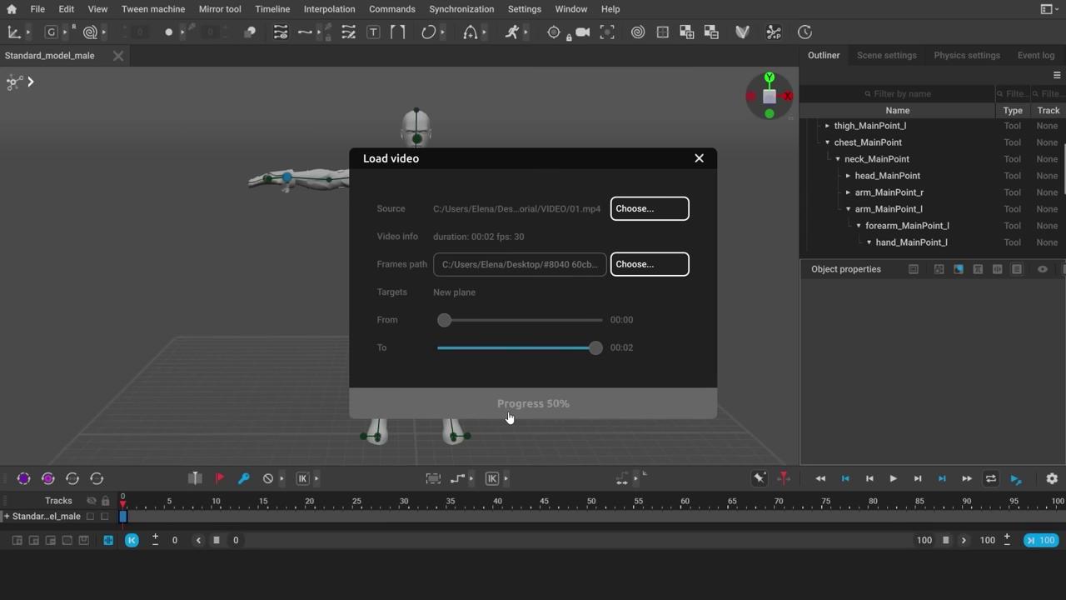
Raise the video plane to about the character's chest height and move it sideways, clear of the character's right arm
scroll(450, 421, down, 1)
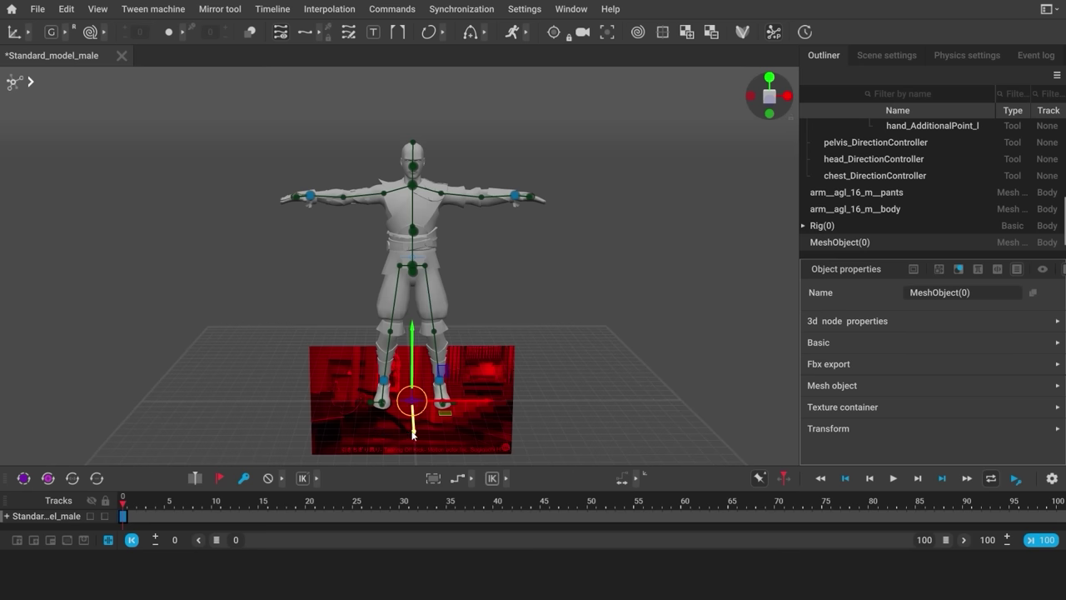
drag(405, 435, 409, 175)
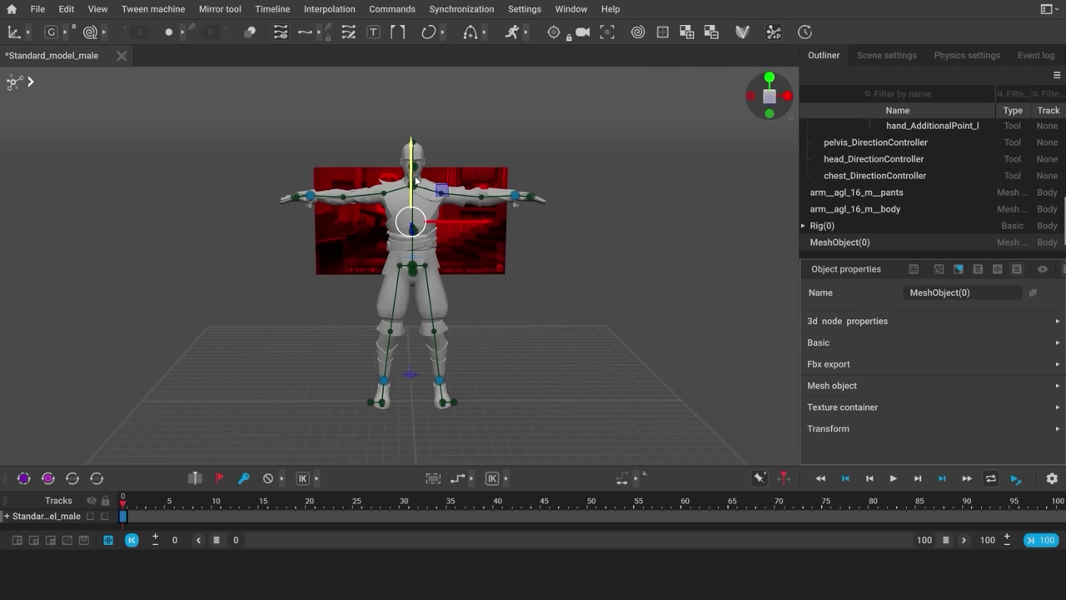
drag(490, 222, 228, 232)
middle_drag(301, 330, 451, 340)
drag(331, 225, 359, 236)
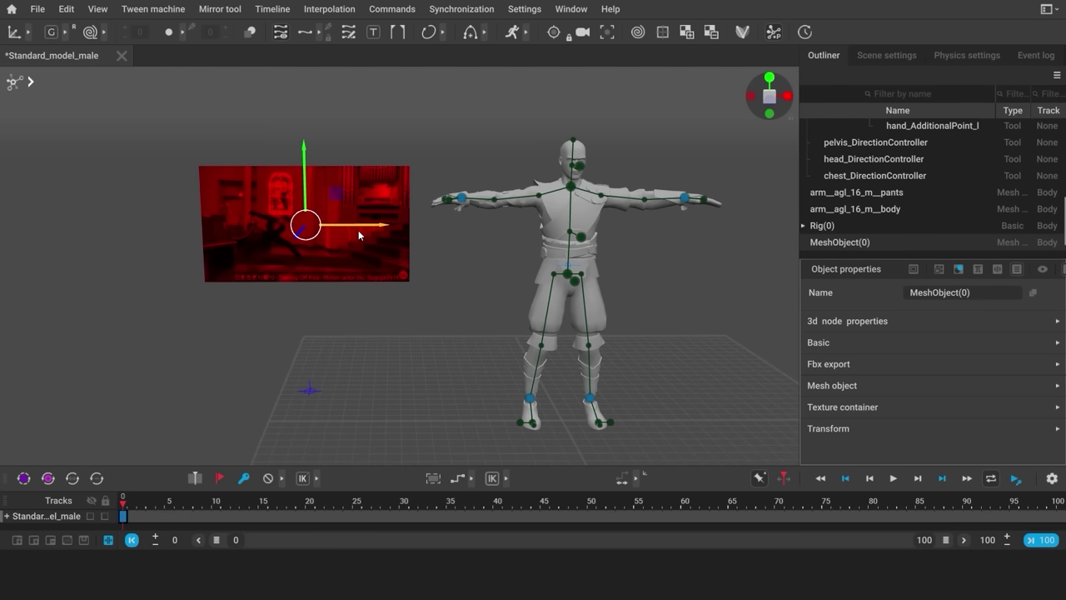
Scale the video plane up uniformly until it is larger than the character, and deselect it
click(29, 33)
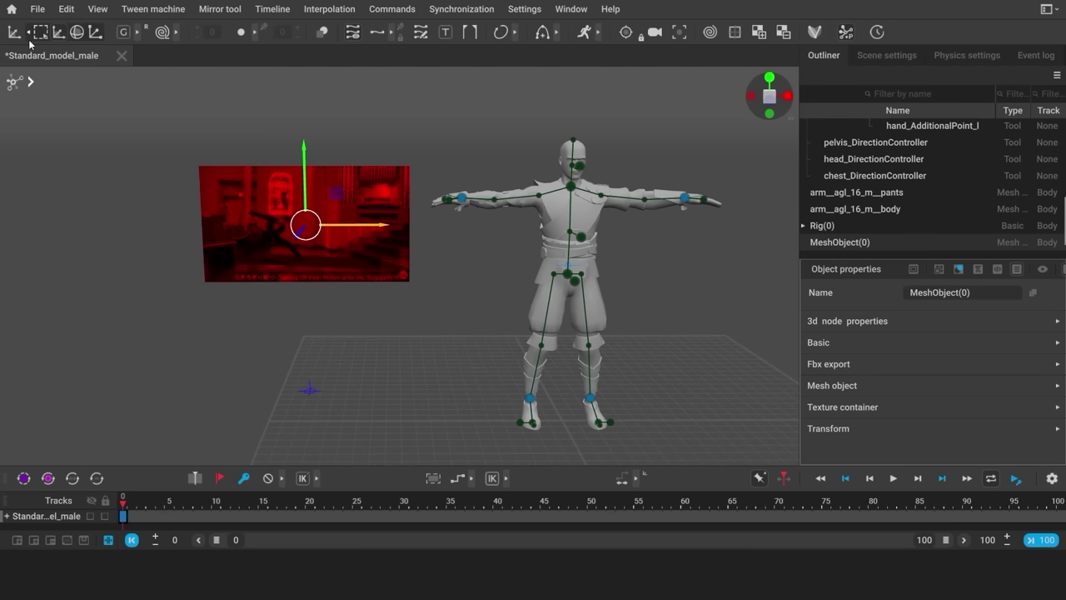
click(95, 34)
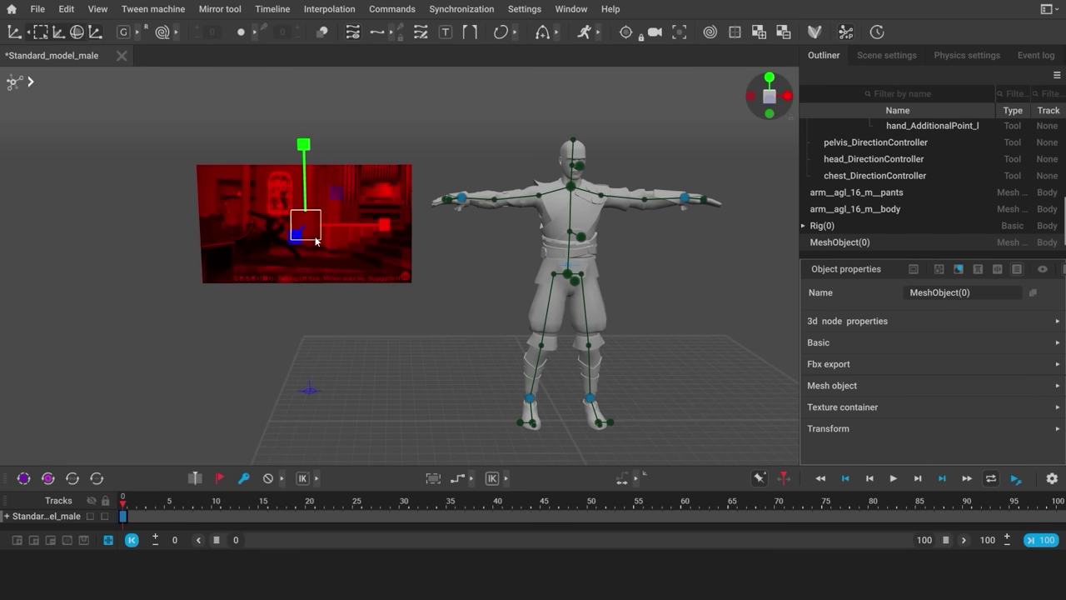
drag(316, 241, 335, 250)
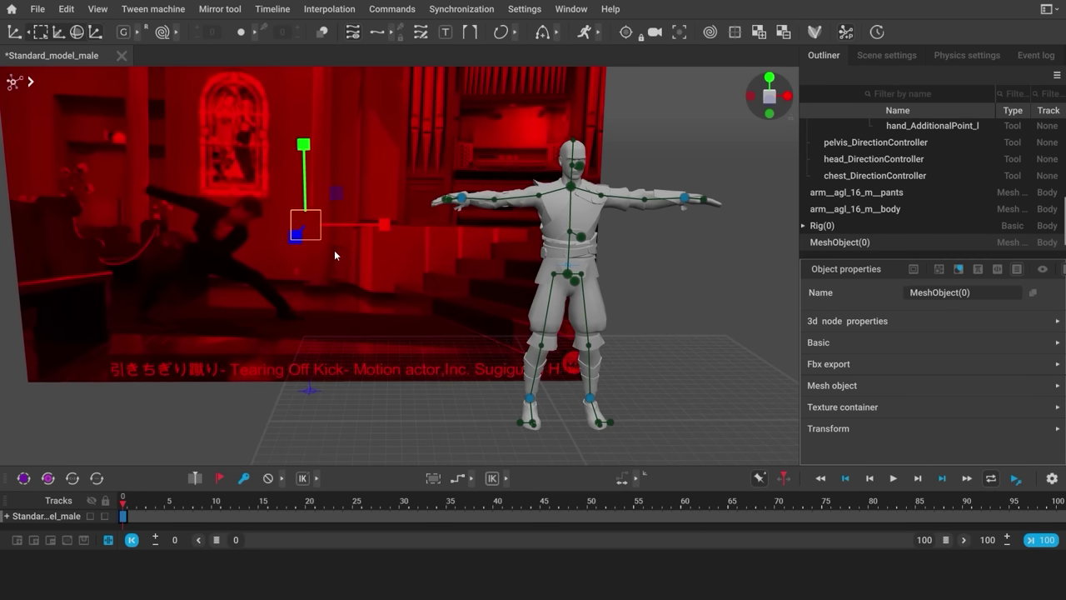
click(339, 412)
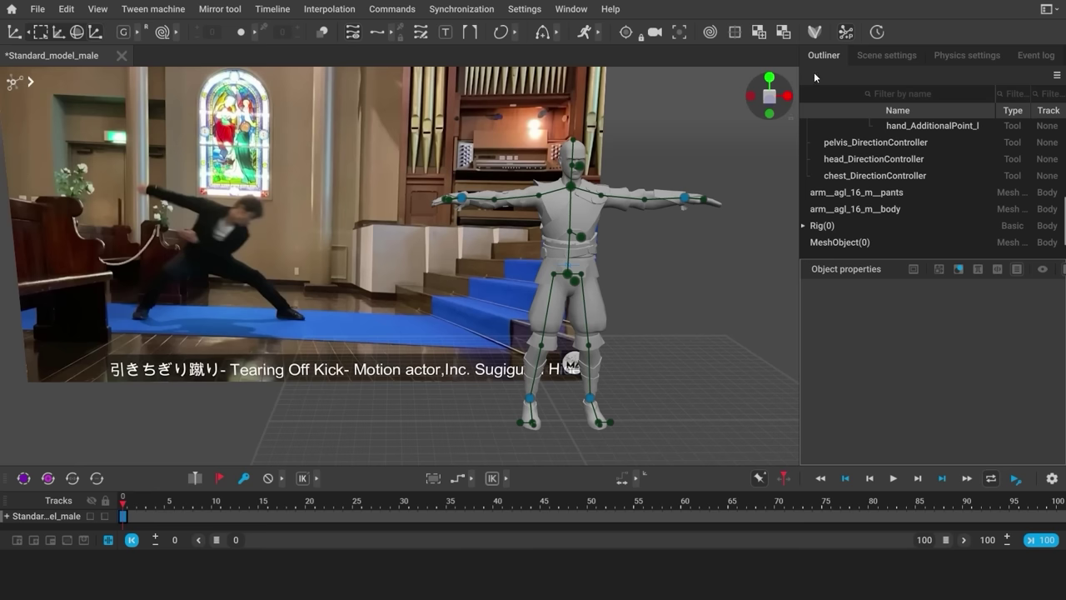
Select MeshObject(0) in the Outliner and create a new track named Ref for it
click(840, 242)
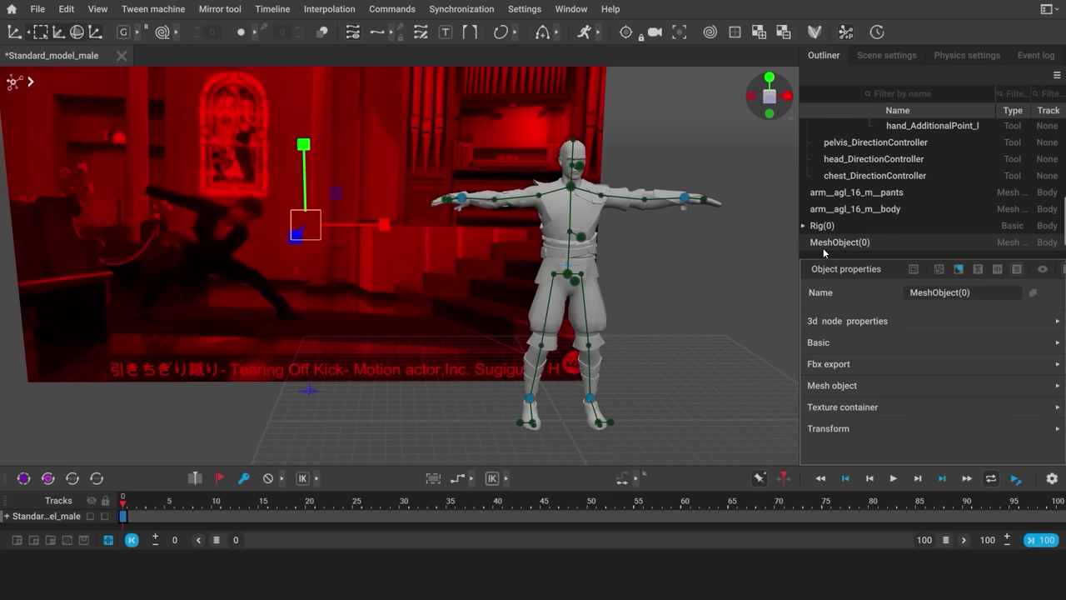
click(778, 261)
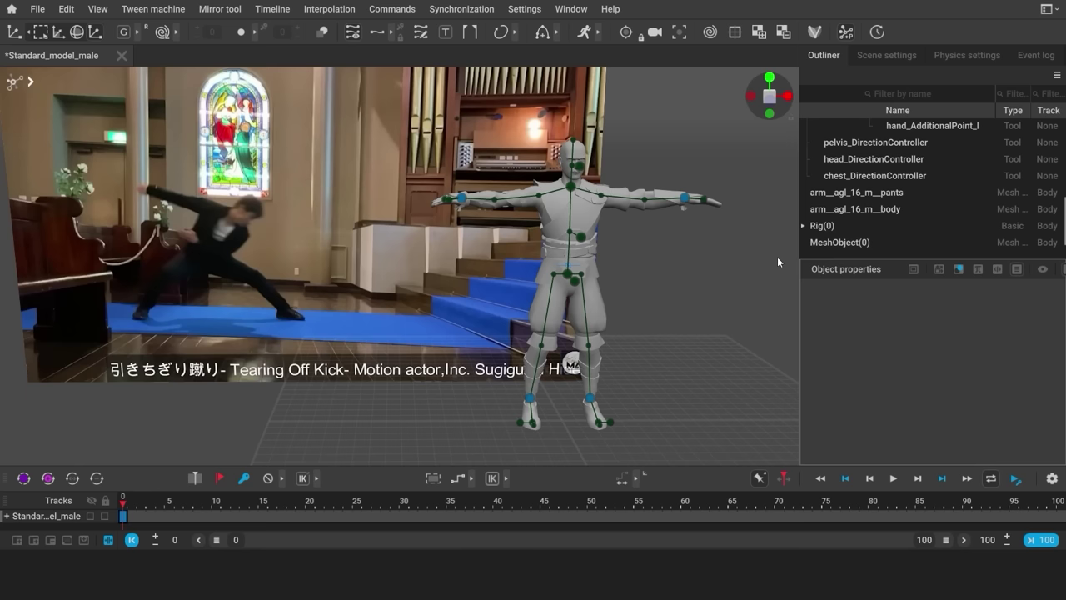
click(824, 245)
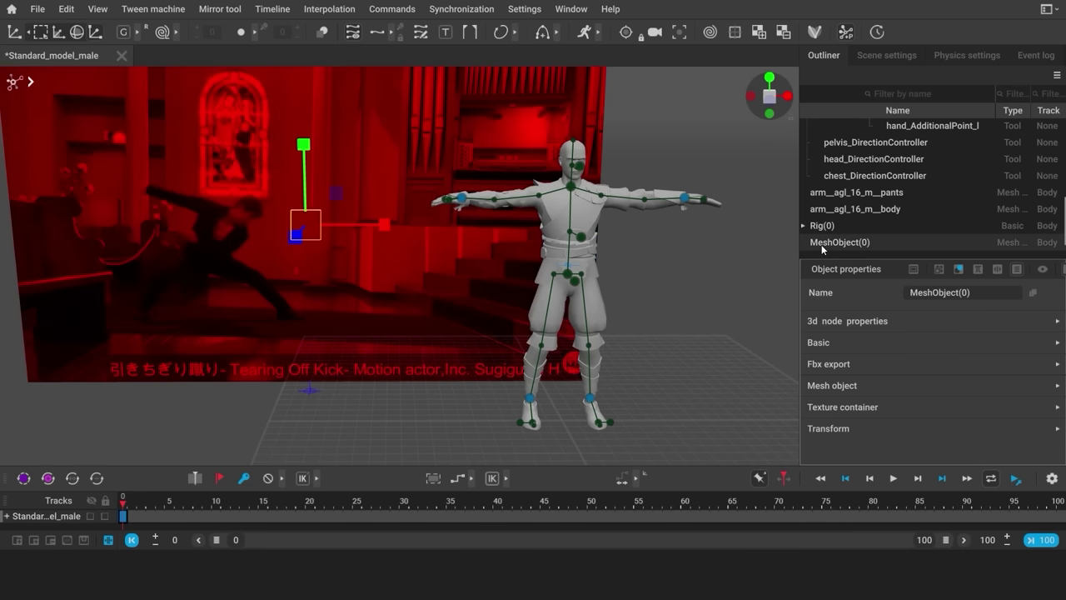
click(31, 544)
text(Ref)
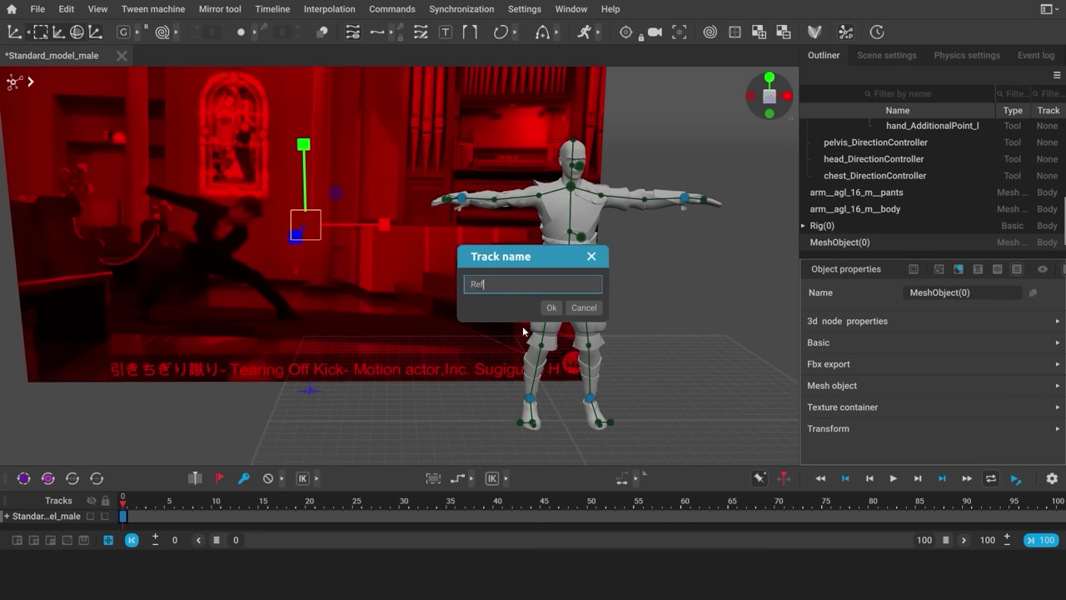
click(554, 307)
Enlarge the timeline area, widen its Tracks column, and deselect the video plane
drag(380, 464, 366, 379)
drag(119, 411, 156, 412)
click(173, 363)
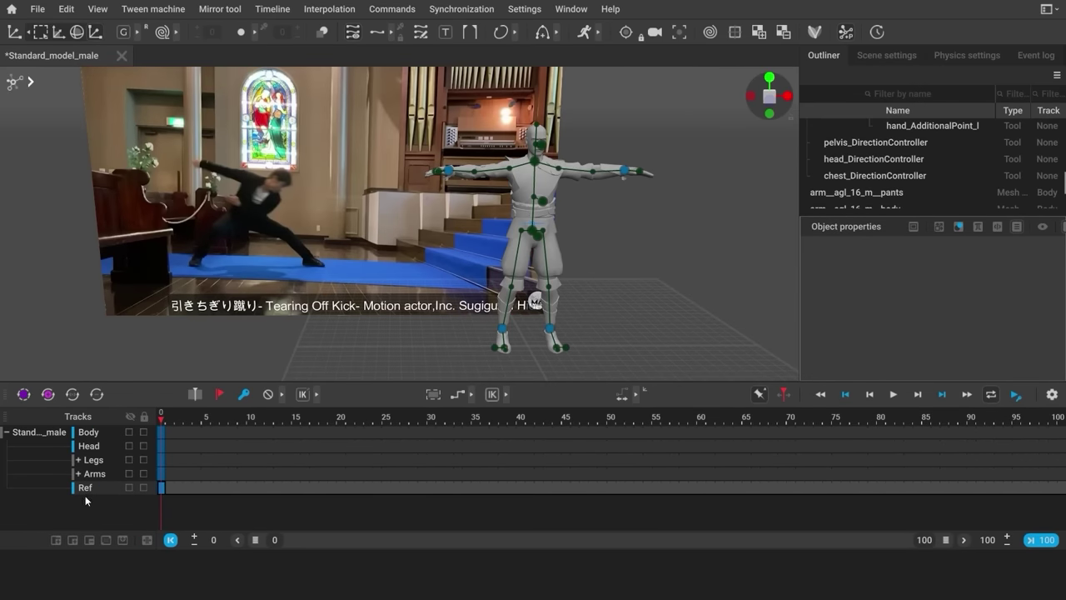
Test the Ref track by selecting its object and switching the track's hiding and locking on and off
alt+double_click(107, 489)
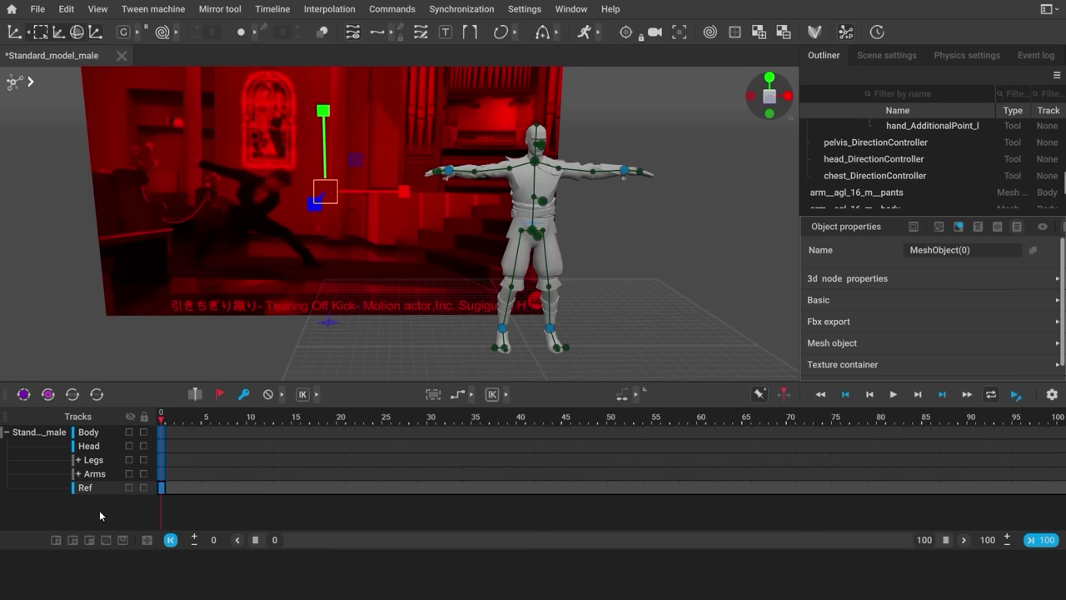
click(81, 347)
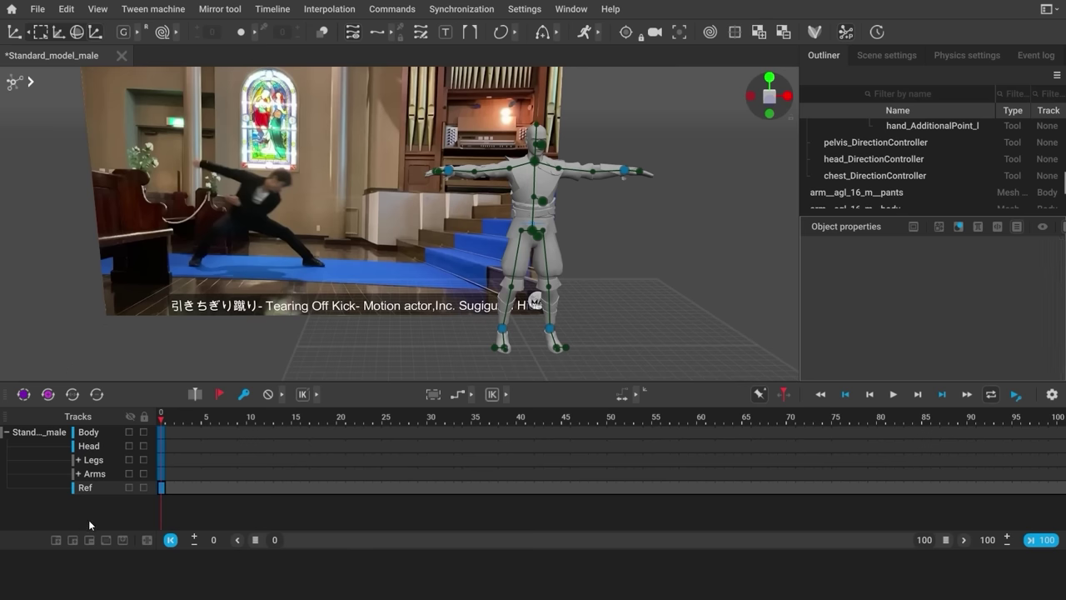
click(128, 487)
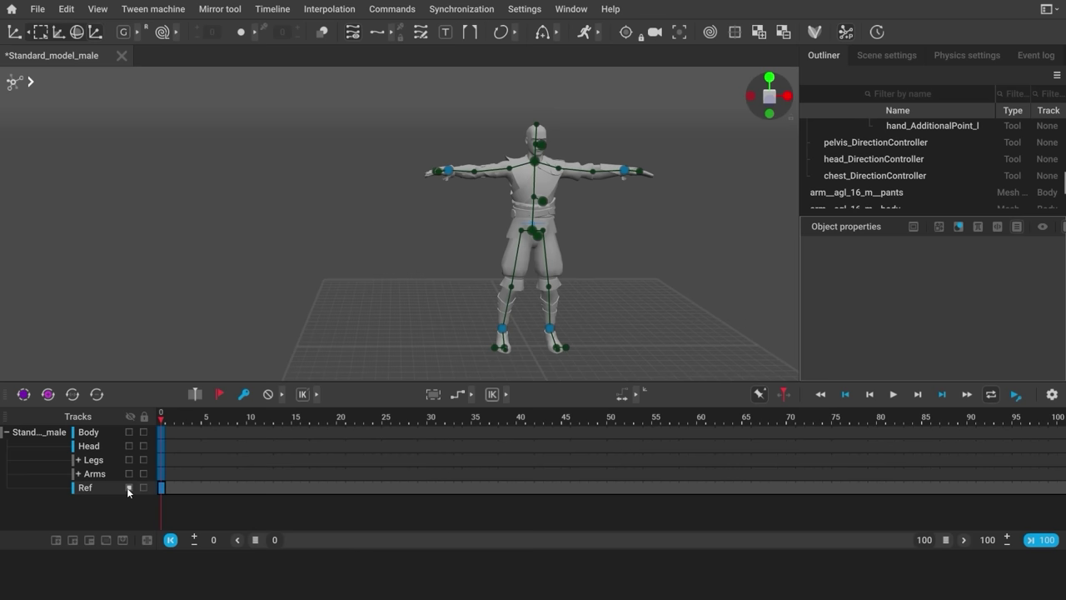
click(128, 488)
click(143, 488)
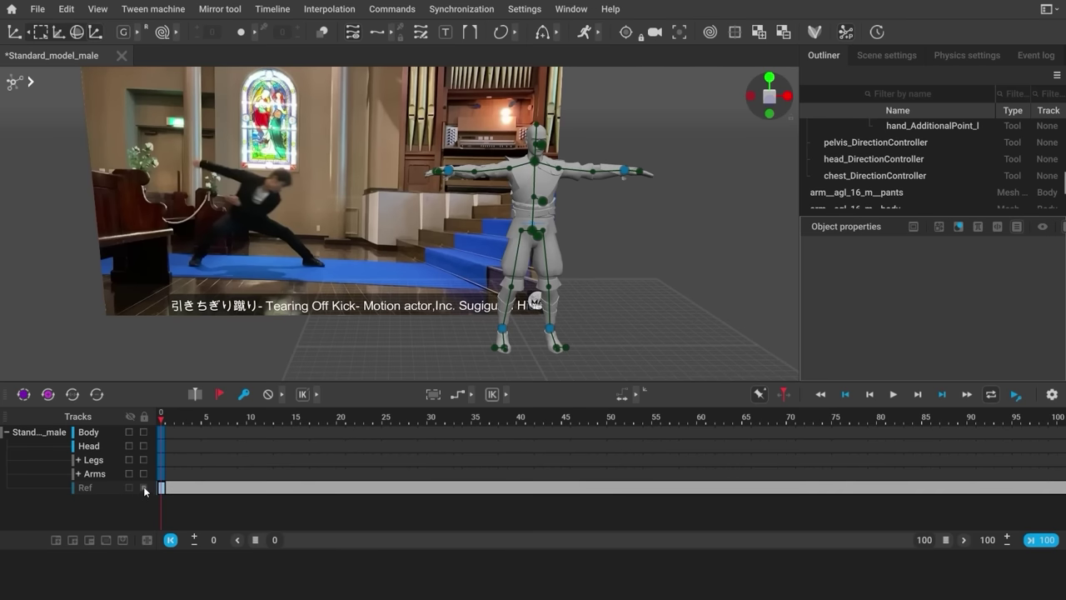
click(143, 488)
Collapse the Standard_model_male track folder and shrink the timeline area to enlarge the viewport
click(6, 432)
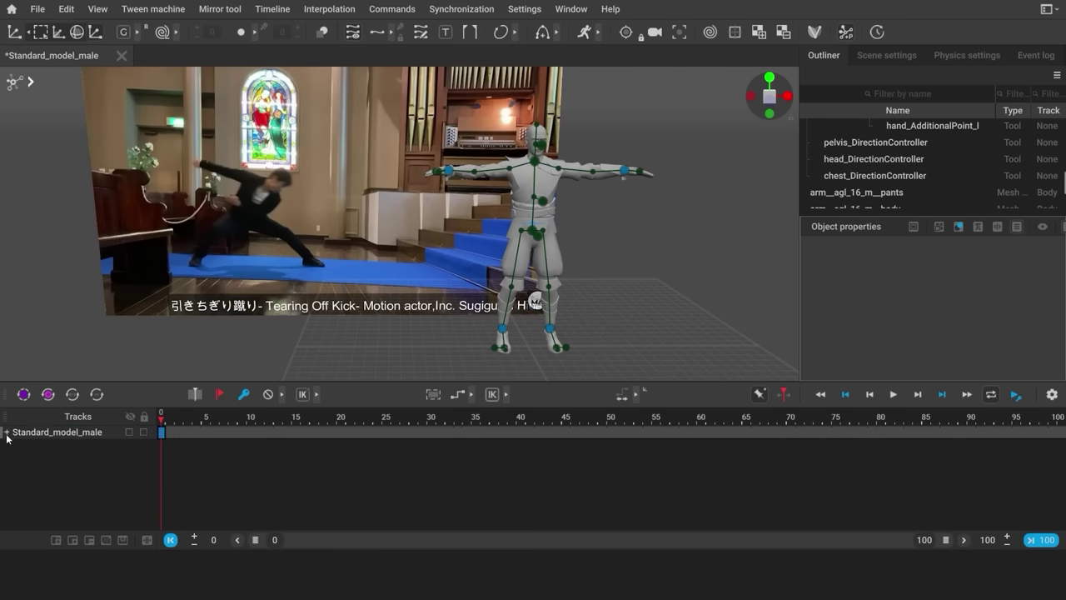
drag(323, 380, 328, 464)
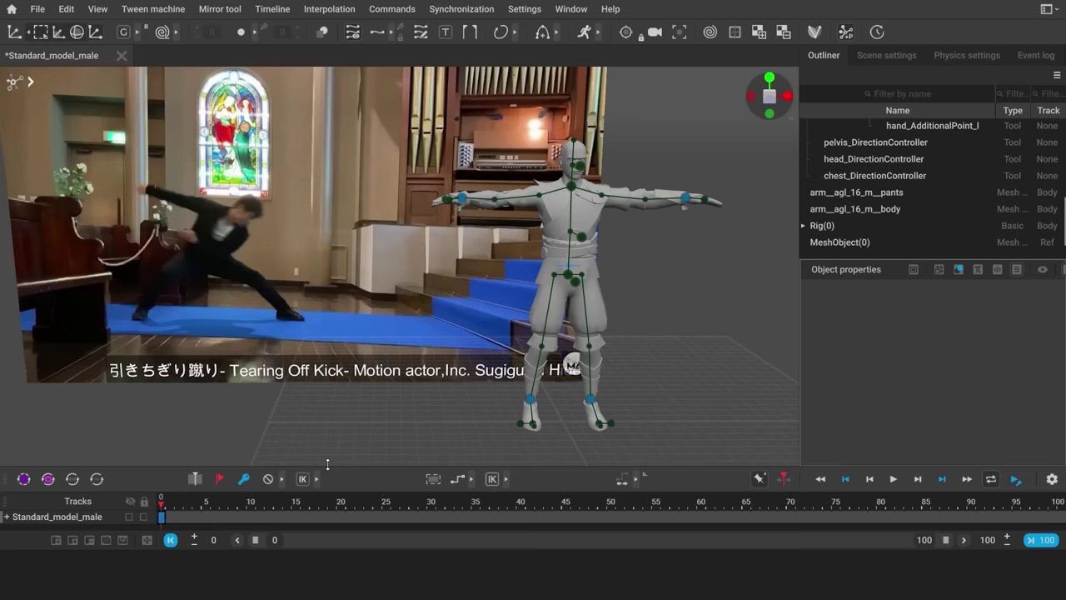
middle_drag(529, 438, 453, 437)
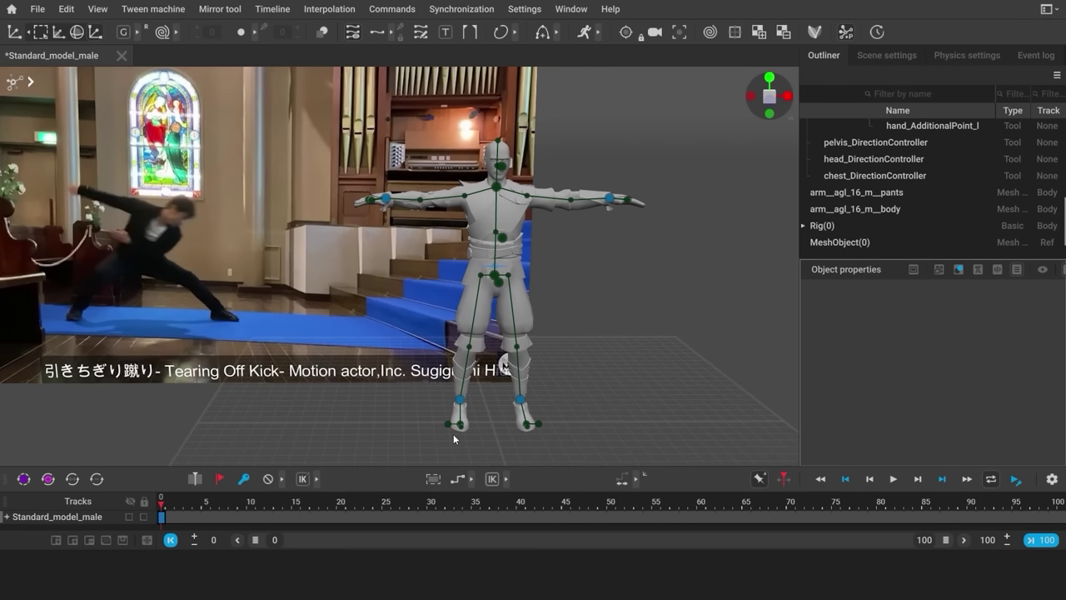
Save the scene and lower the pelvis point so that the character's knees bend into a crouch
key(ctrl+s)
click(493, 277)
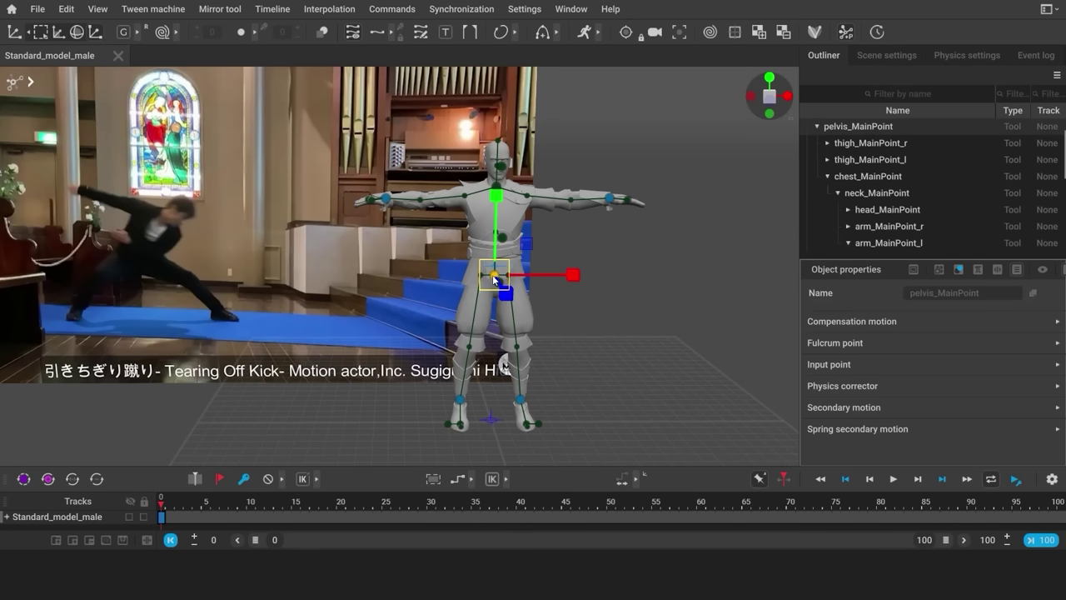
key(w)
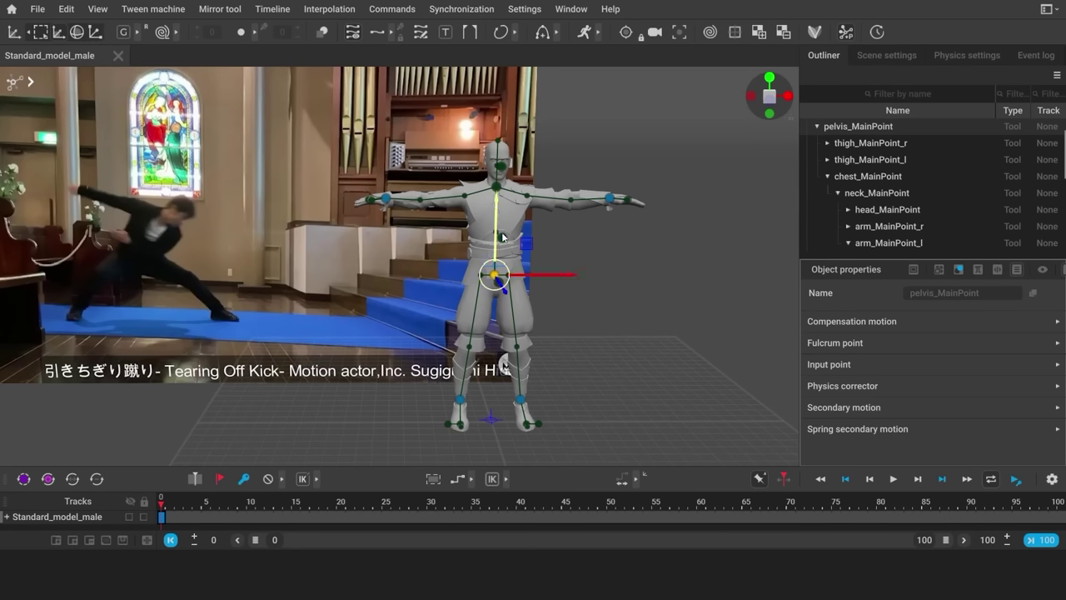
mouse_move(504, 238)
mouse_down()
mouse_move(504, 265)
mouse_move(500, 237)
mouse_up()
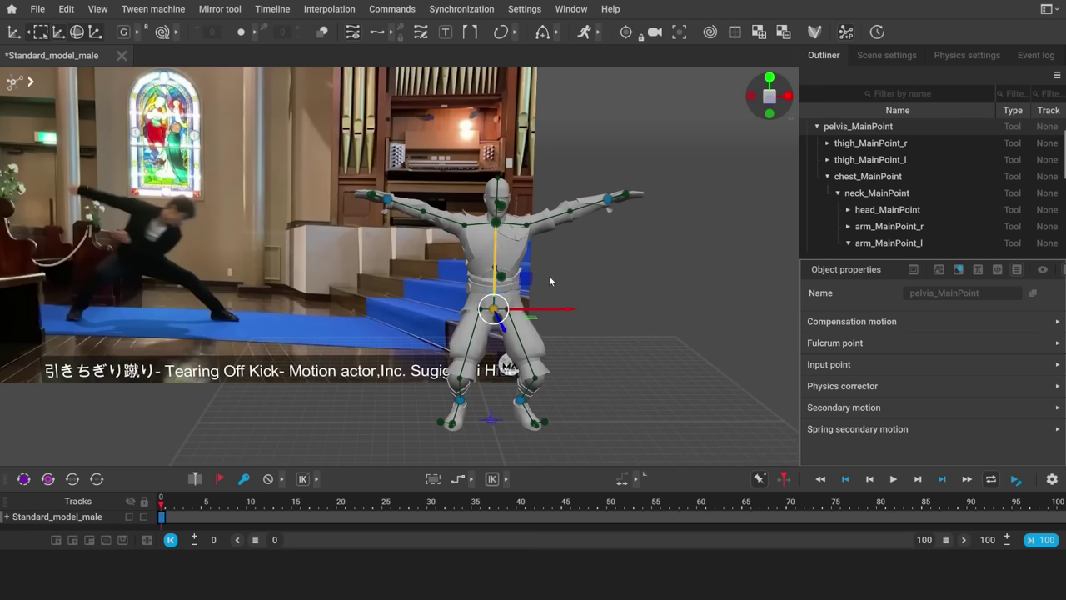
click(592, 342)
Spread the character's stance by moving the right and left ankle points outward to match the video reference
scroll(595, 354, up, 3)
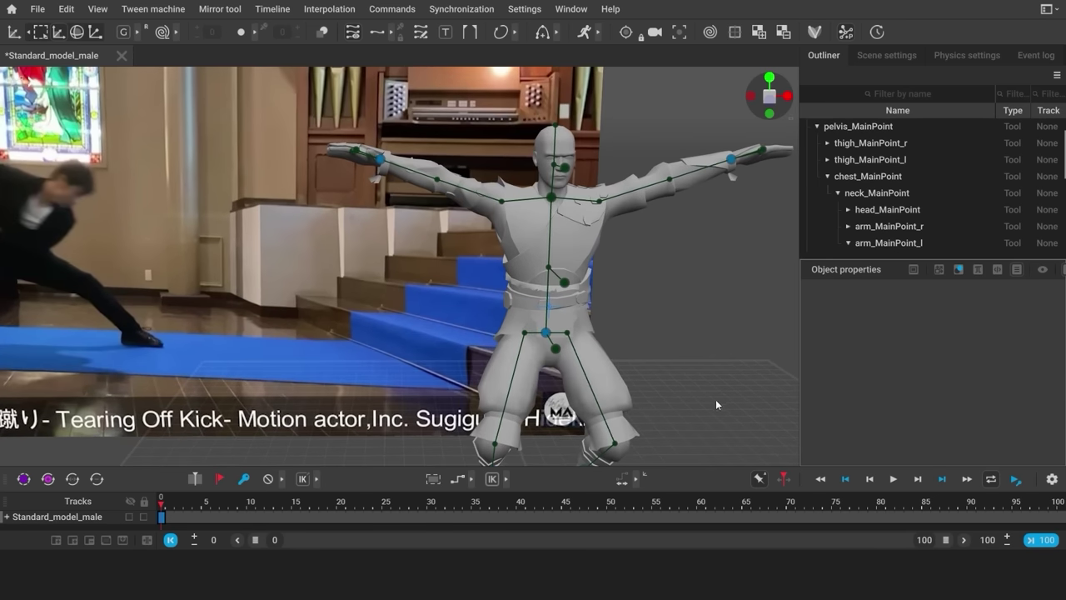
scroll(715, 405, down, 3)
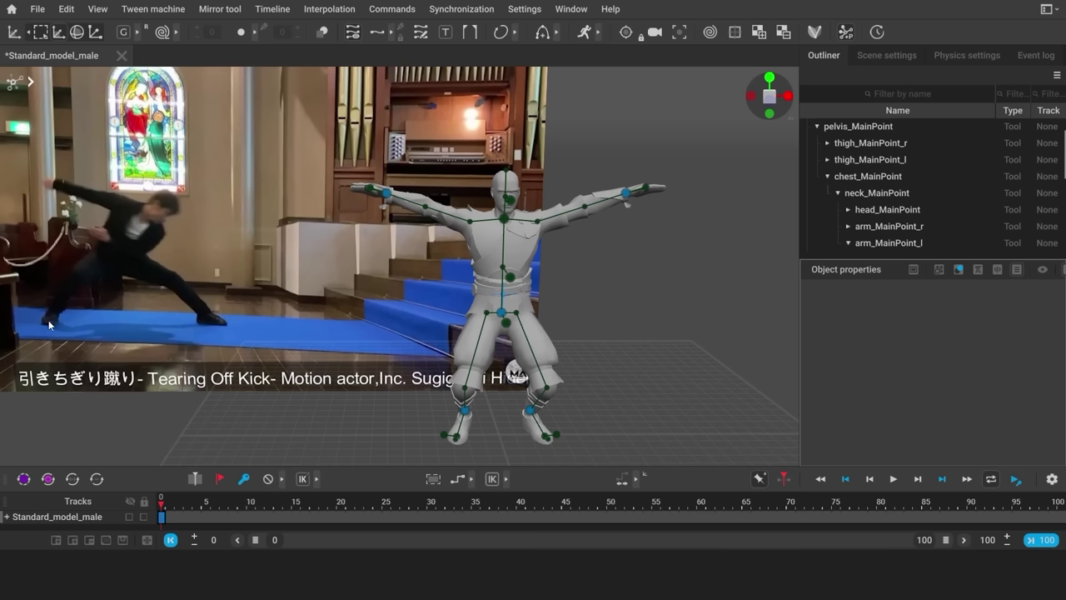
click(465, 409)
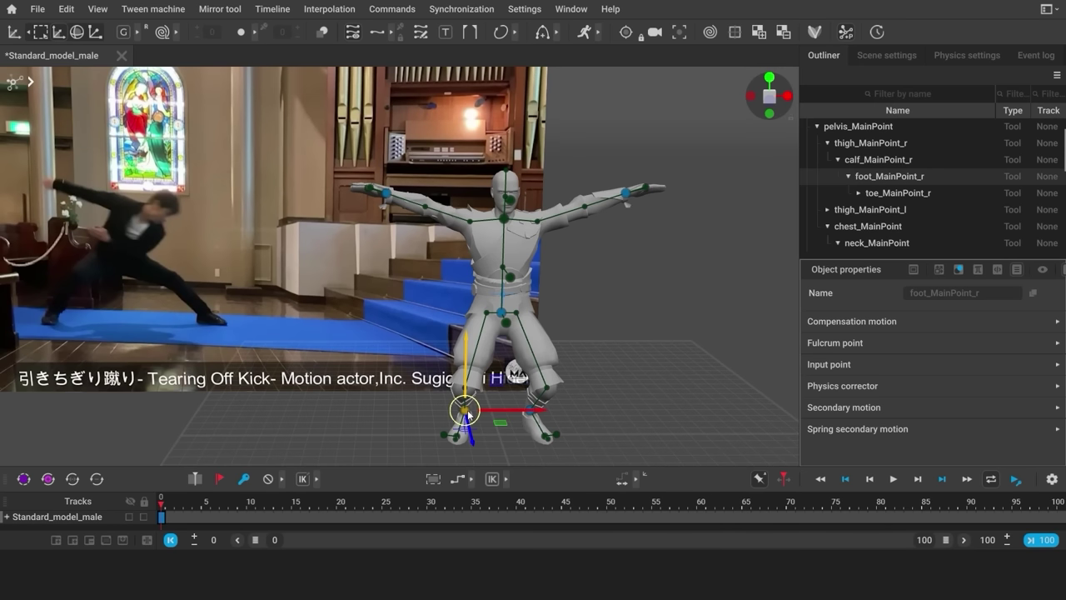
drag(497, 410, 457, 411)
click(529, 410)
drag(559, 410, 607, 410)
Try moving the right ankle alone, then select it together with its toe points and move the whole foot outward
click(427, 410)
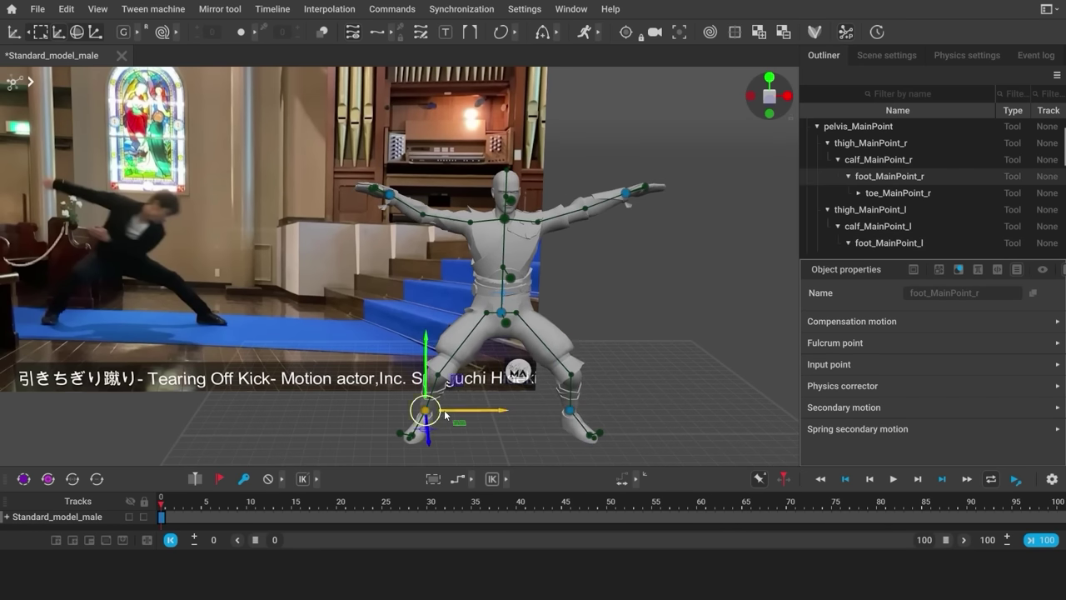
middle_drag(503, 446, 508, 294)
alt+right_drag(509, 296, 849, 408)
middle_drag(629, 371, 521, 370)
alt+right_drag(521, 370, 564, 393)
drag(407, 278, 377, 278)
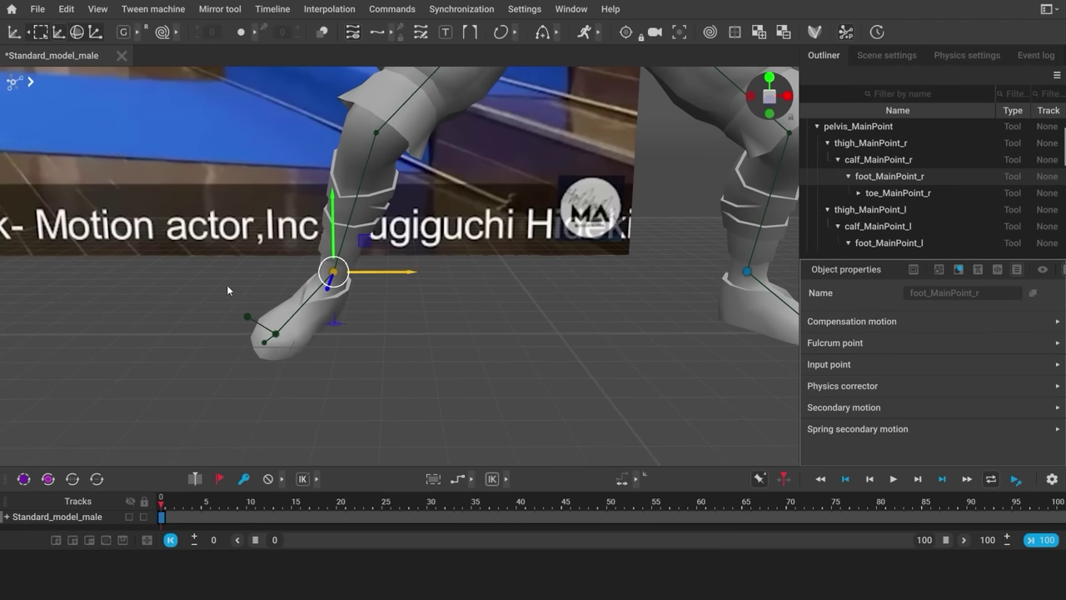
drag(367, 279, 407, 281)
double_click(375, 291)
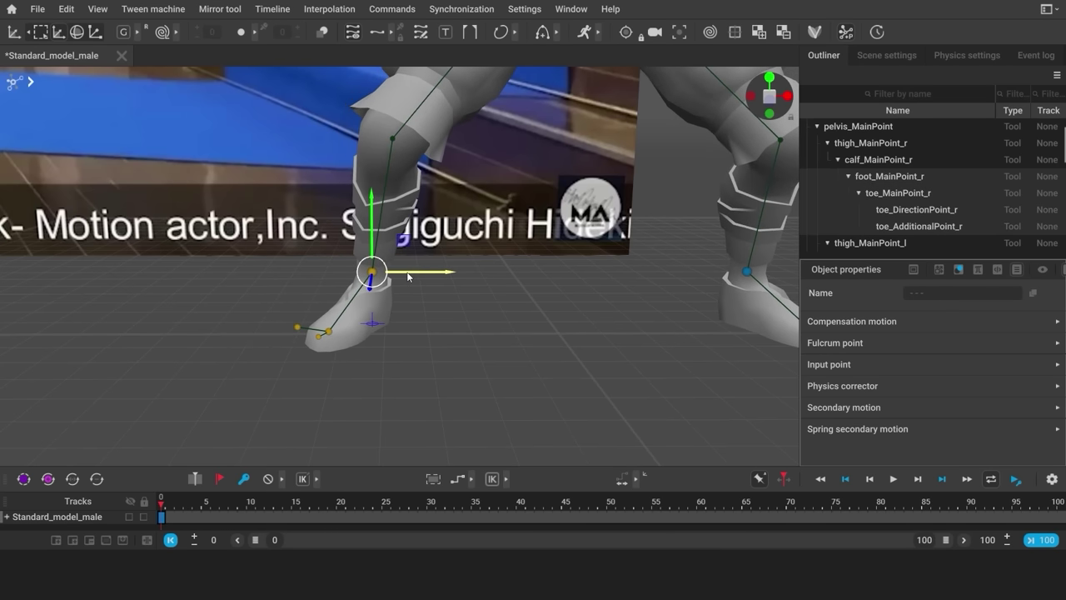
drag(413, 279, 312, 277)
click(383, 328)
Select the left ankle together with its toe points and move the whole foot outward
scroll(475, 339, down, 2)
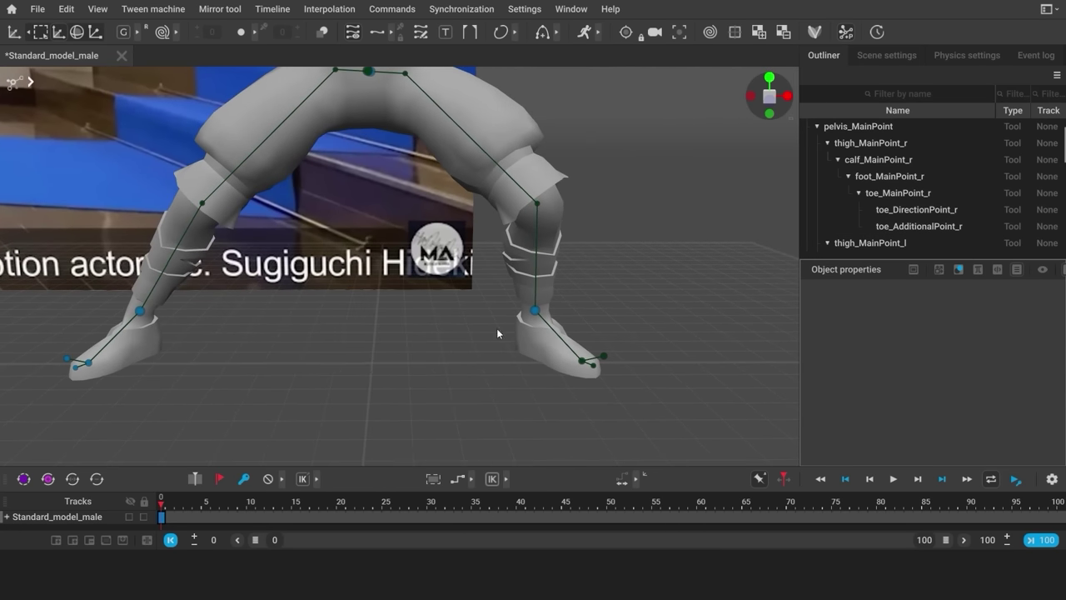
double_click(550, 310)
drag(592, 313, 623, 318)
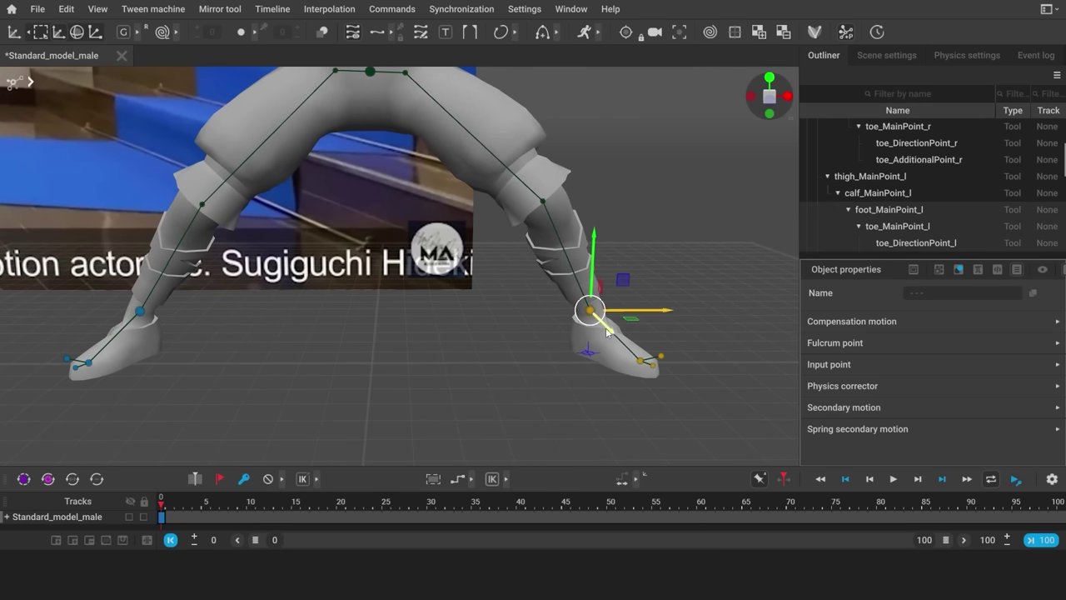
Rotate the whole left foot about its vertical axis so the toes point outward
key(e)
alt+drag(573, 350, 429, 397)
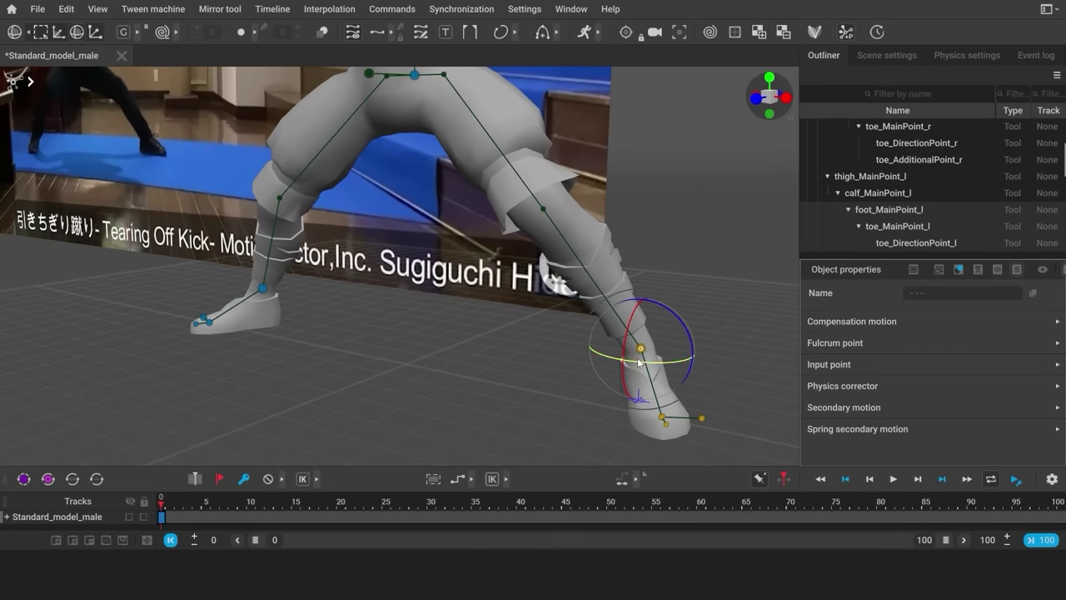
mouse_move(642, 360)
mouse_down()
mouse_move(626, 368)
mouse_move(641, 355)
mouse_up()
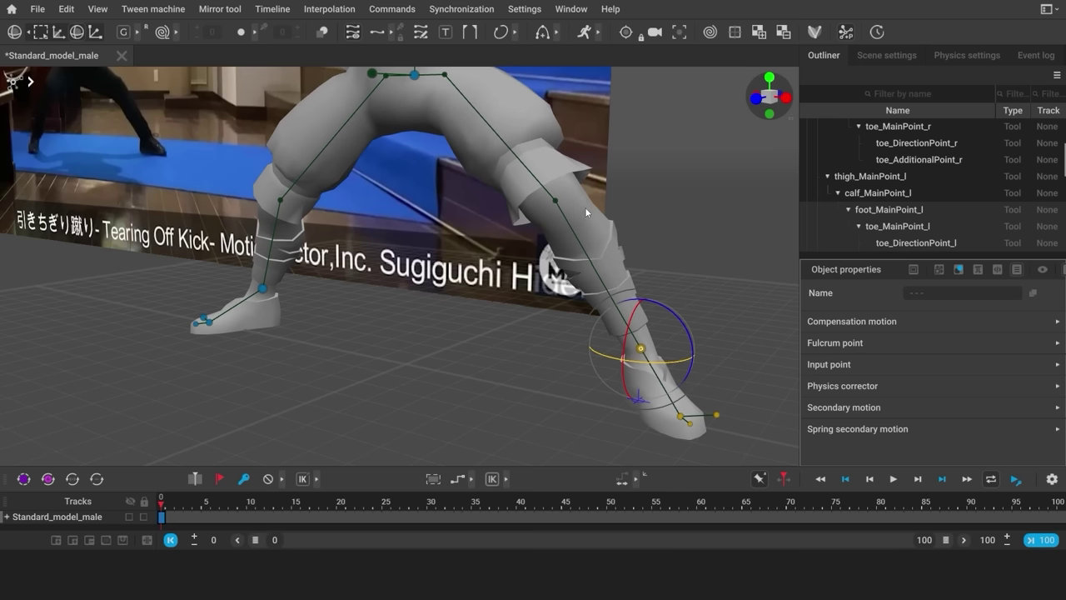
drag(634, 361, 654, 369)
click(495, 399)
Select all points of the right foot from the front view and rotate the foot about its vertical axis
key(KP_1)
scroll(489, 382, down, 4)
middle_drag(283, 364, 372, 377)
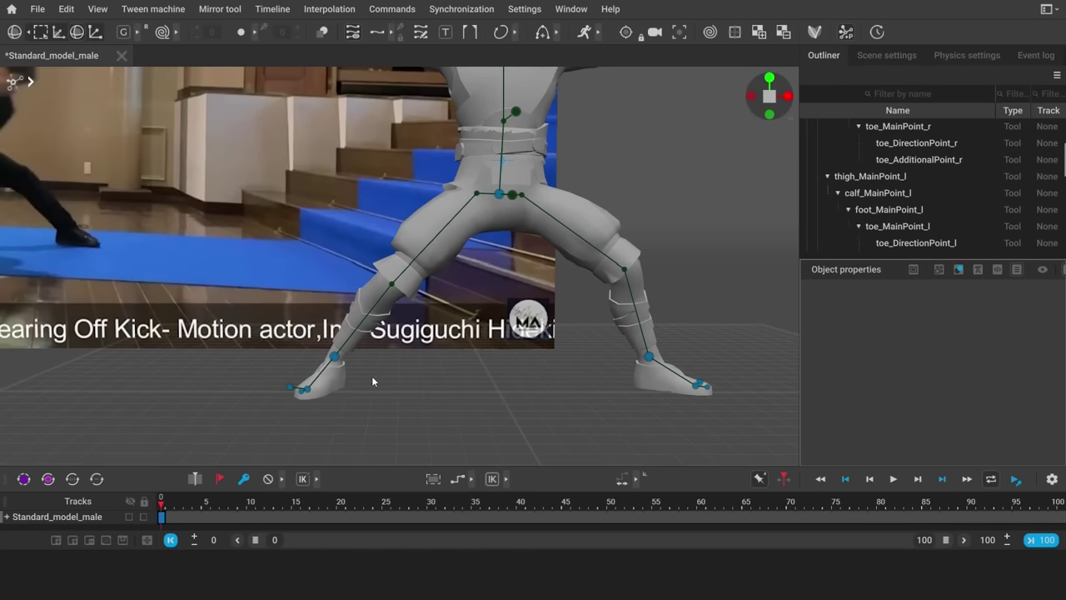
drag(367, 340, 270, 406)
middle_drag(171, 373, 328, 371)
drag(441, 362, 468, 372)
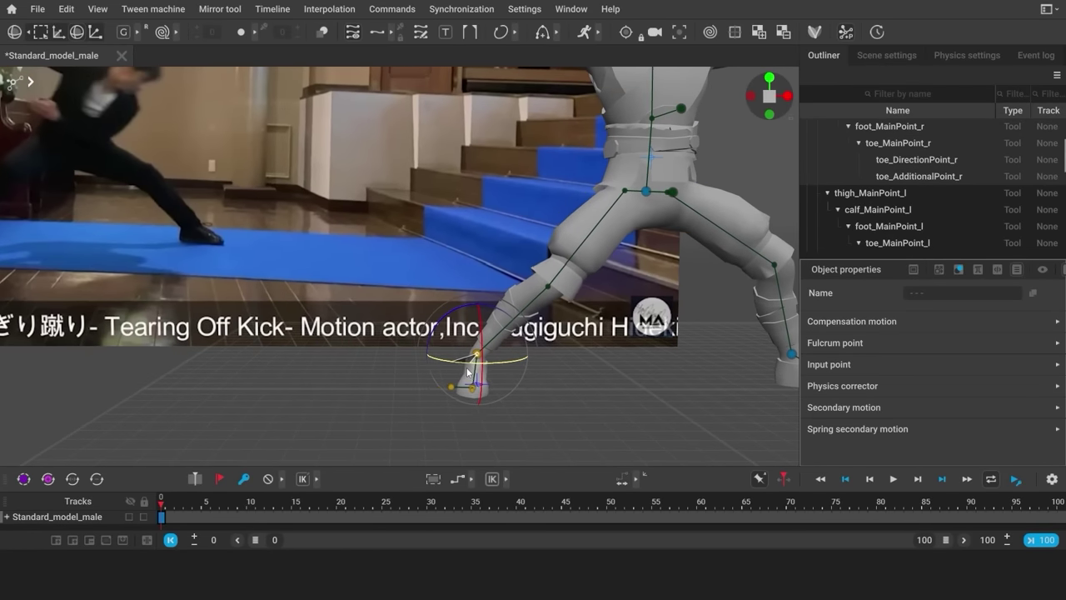
click(577, 409)
Widen the stance slightly by adjusting both ankle points and lower the pelvis a little more
scroll(550, 378, down, 5)
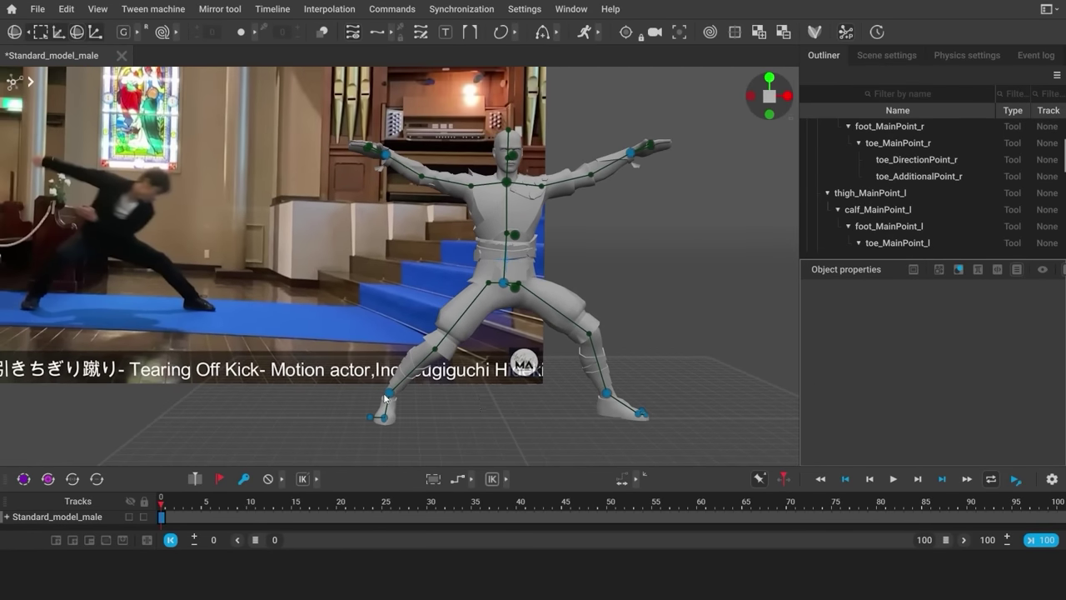
click(388, 394)
key(w)
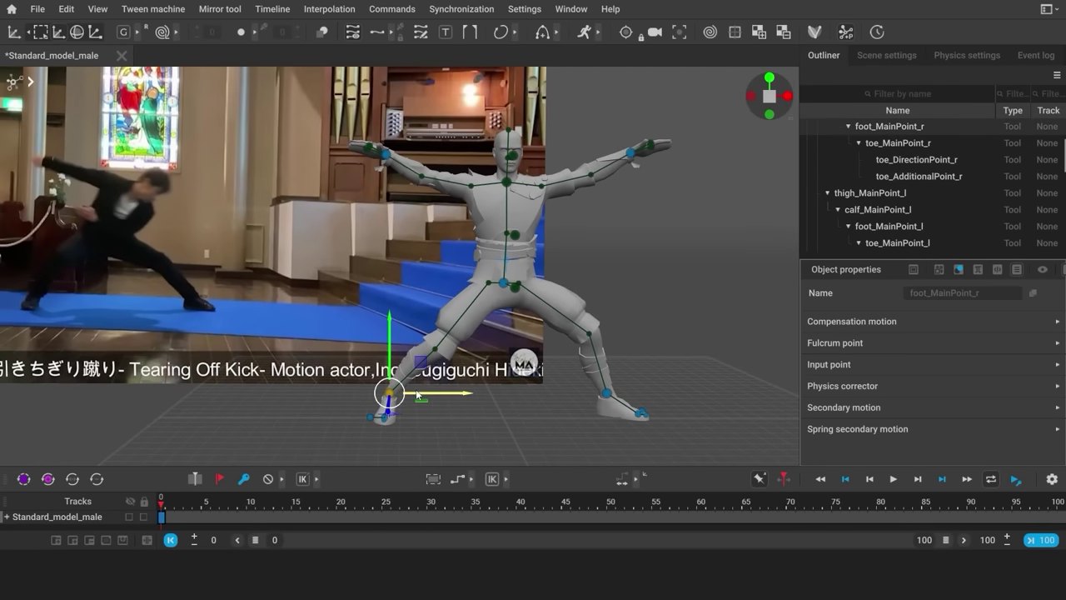
drag(425, 395, 423, 395)
click(606, 393)
drag(630, 398, 643, 400)
click(503, 284)
drag(507, 244, 509, 247)
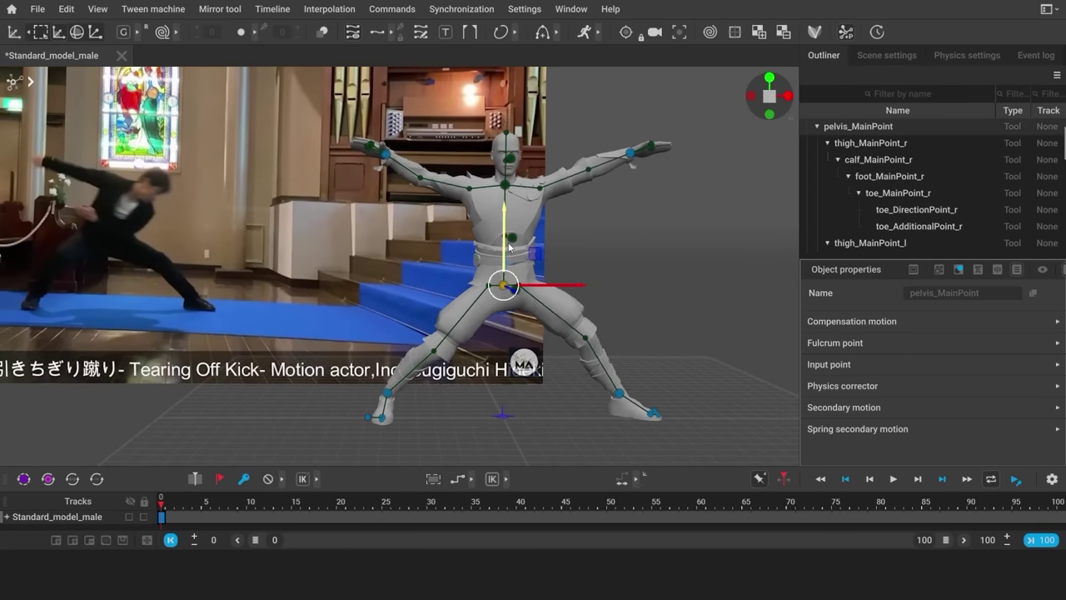
click(625, 393)
click(576, 406)
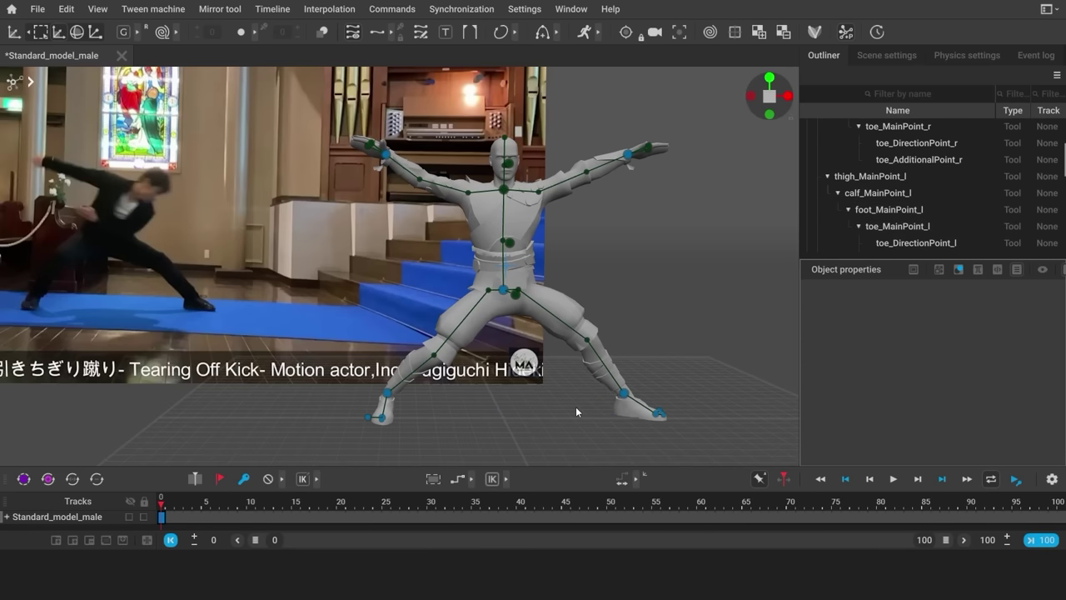
Move the left hand inward and down in front of the chest, and rotate it
click(627, 155)
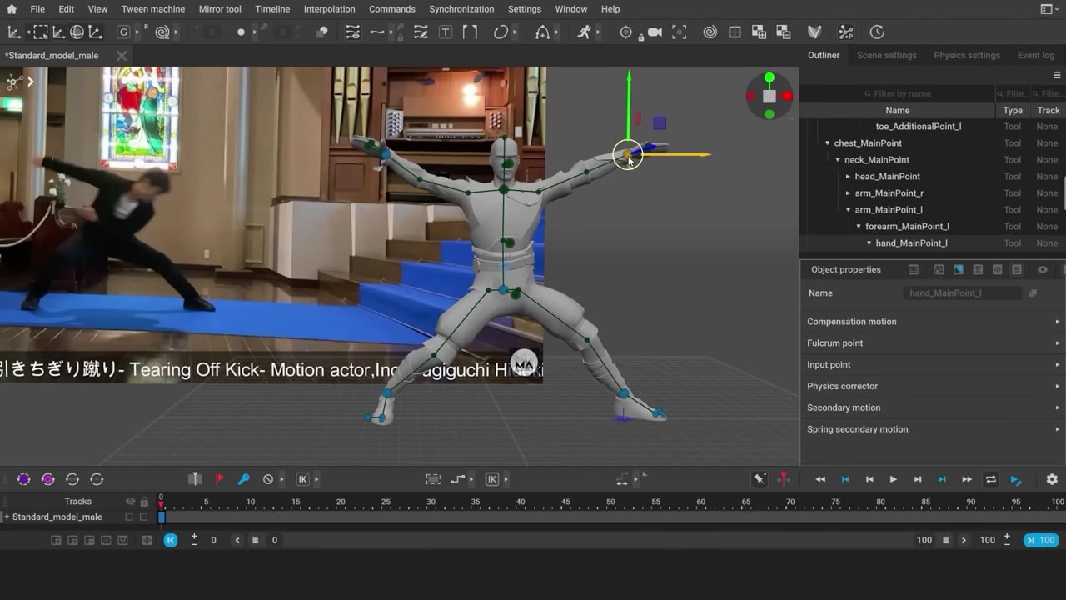
drag(627, 156, 588, 223)
key(e)
alt+drag(696, 267, 506, 239)
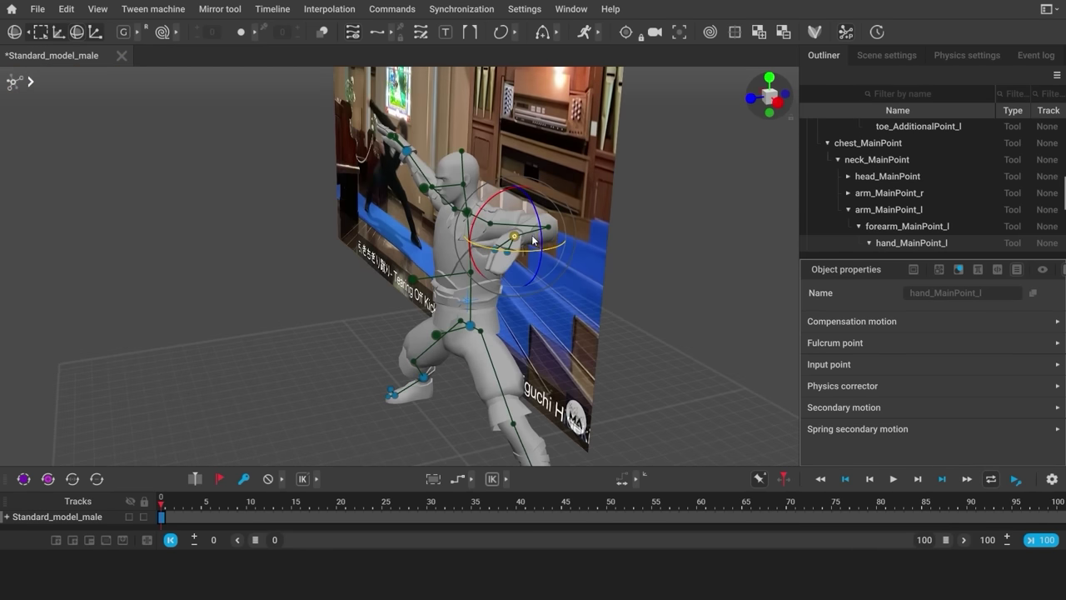
click(529, 265)
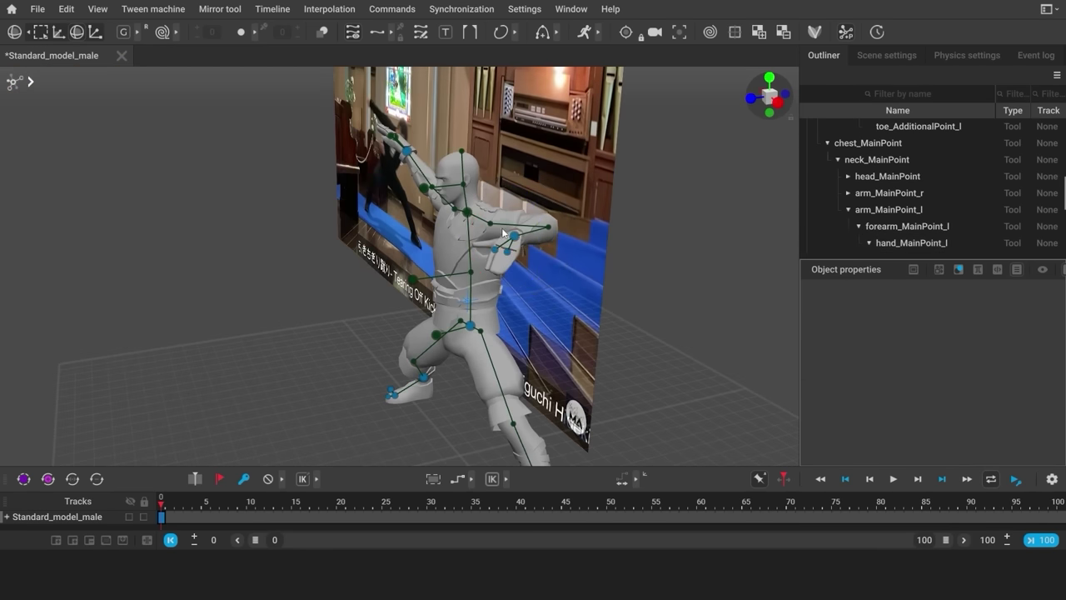
Select the left hand's points and release its direction points back to automatic posing
click(504, 234)
key(shift+z)
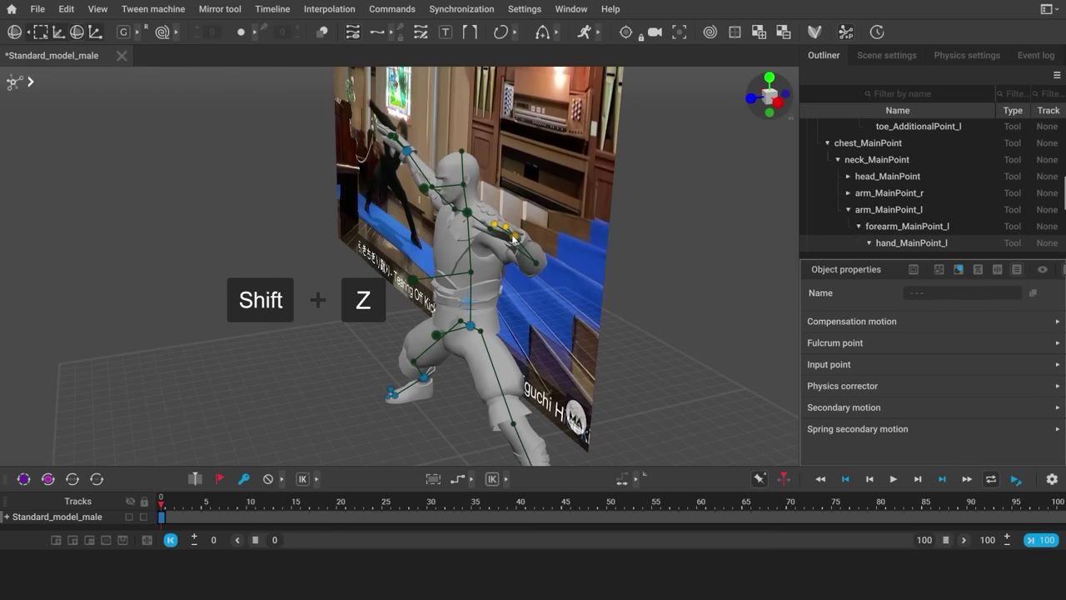
click(545, 274)
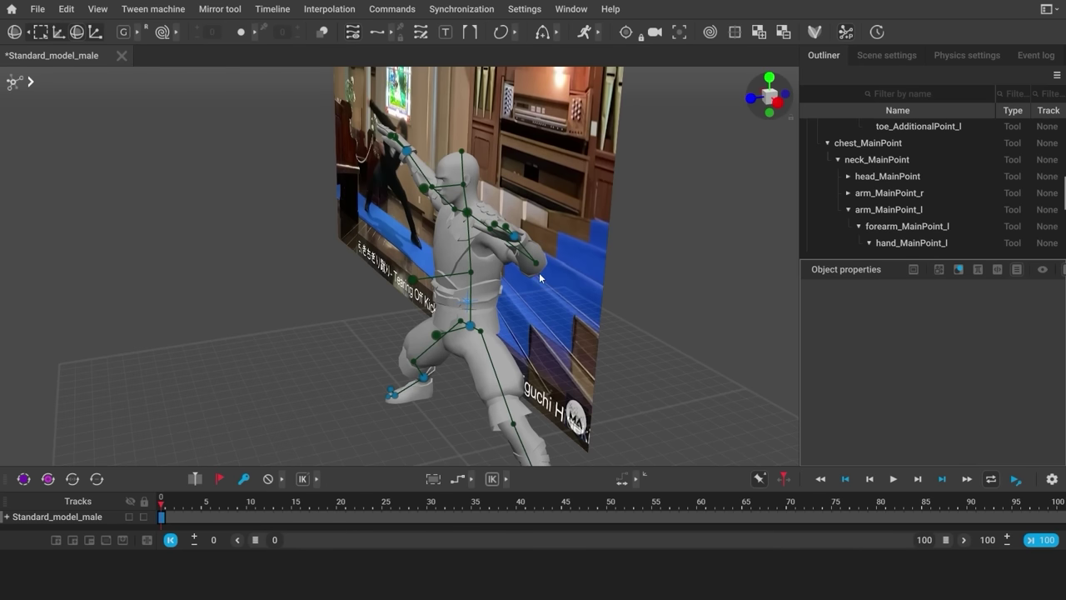
Move the left hand across the body to just in front of the stomach, bending the elbow
right_drag(395, 301, 600, 205)
click(607, 192)
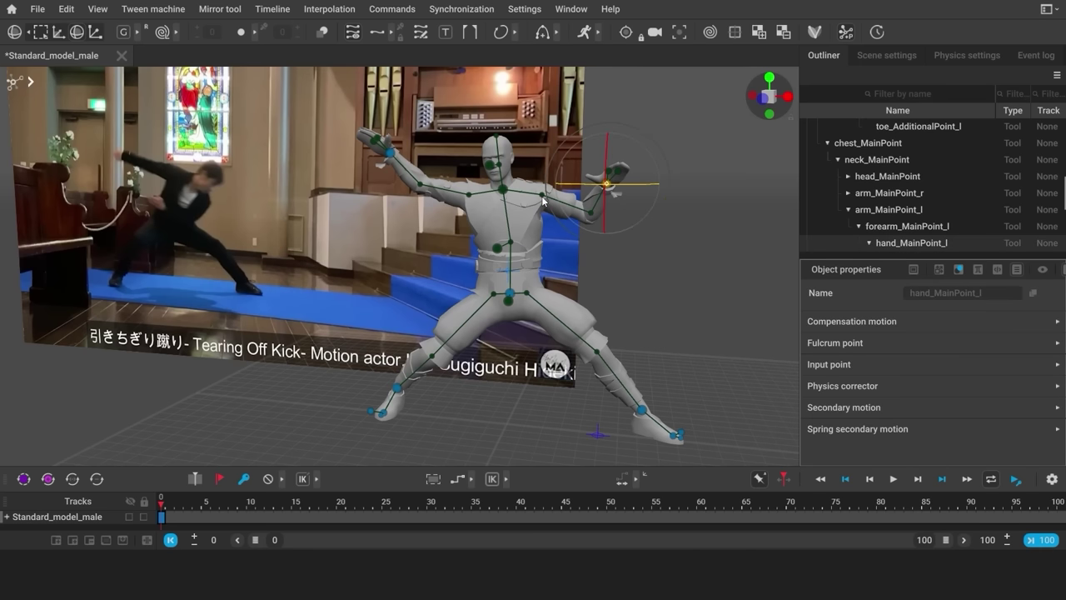
mouse_move(544, 200)
mouse_down()
mouse_move(564, 234)
mouse_move(569, 288)
mouse_up()
click(569, 288)
click(512, 250)
key(w)
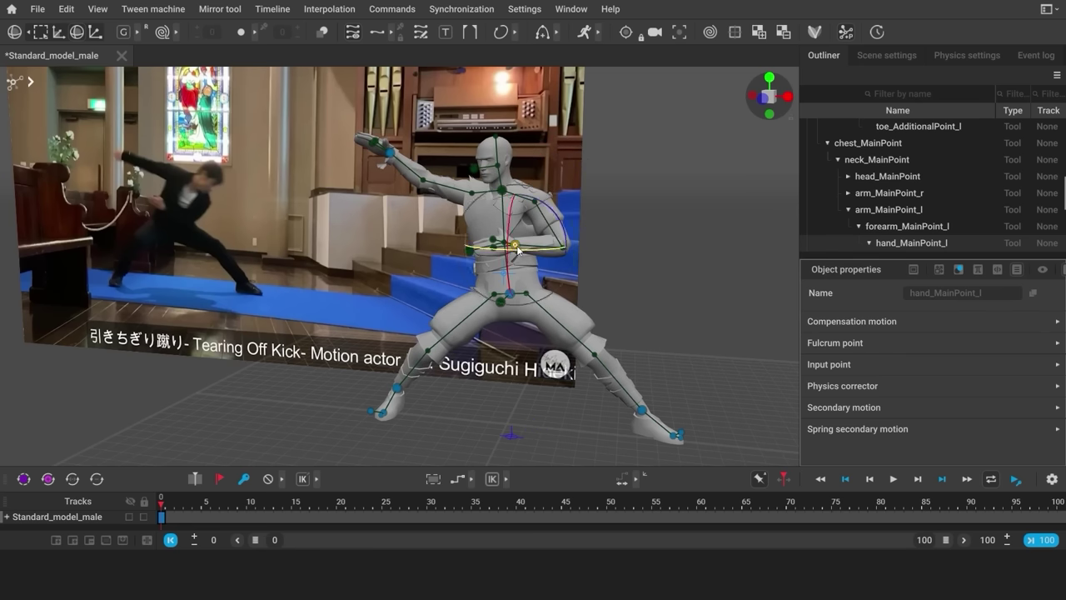
drag(510, 252, 480, 253)
click(401, 231)
Move the right hand back toward the video plane in a top view and adjust its height from the front
alt+drag(401, 231, 435, 338)
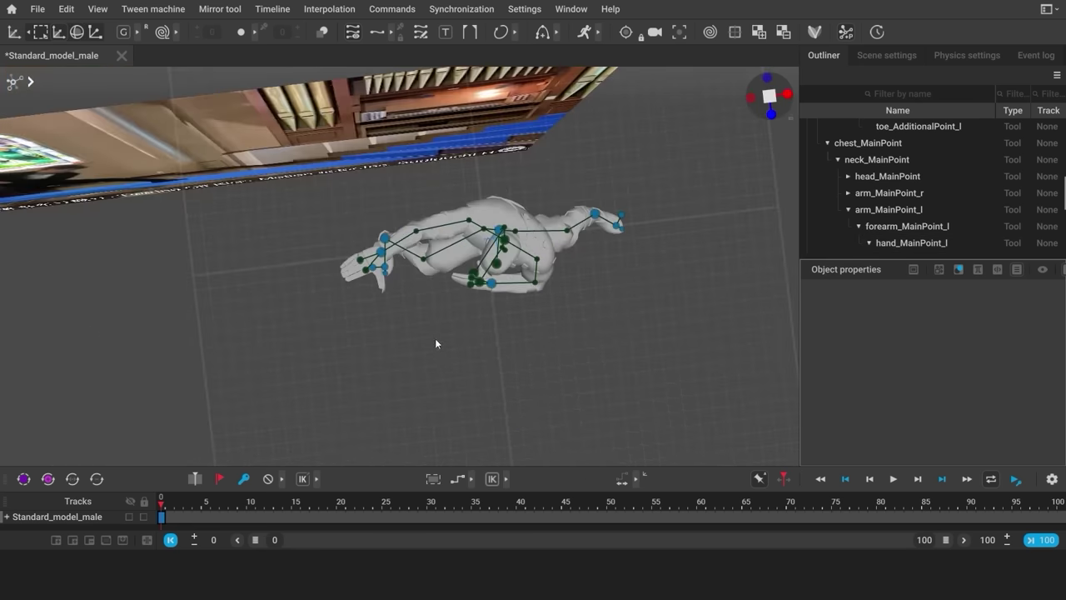
click(383, 254)
drag(384, 256, 385, 178)
alt+drag(475, 352, 466, 242)
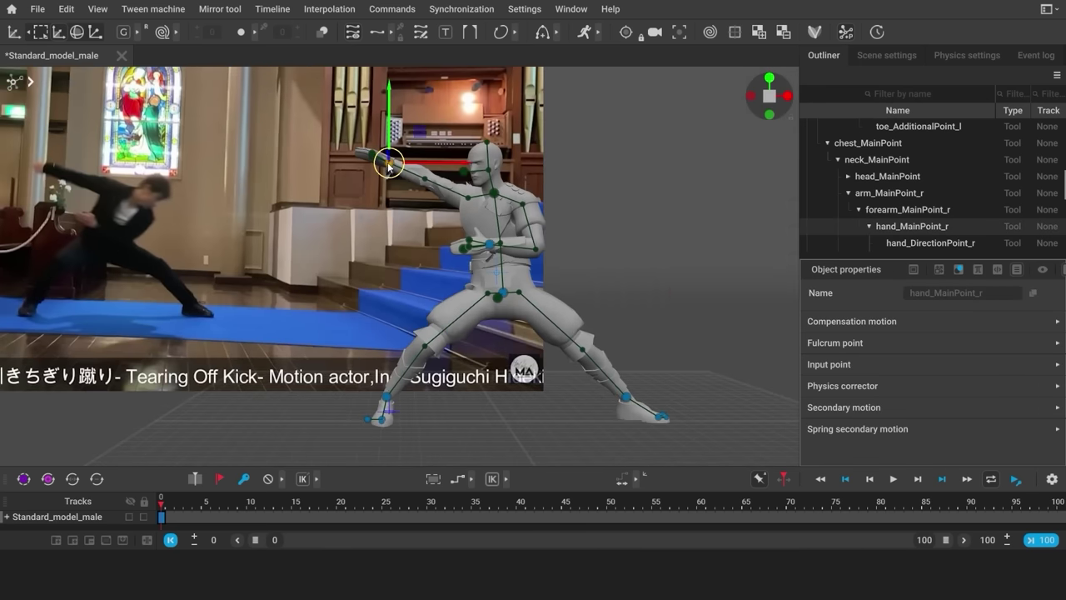
drag(386, 169, 384, 179)
click(631, 252)
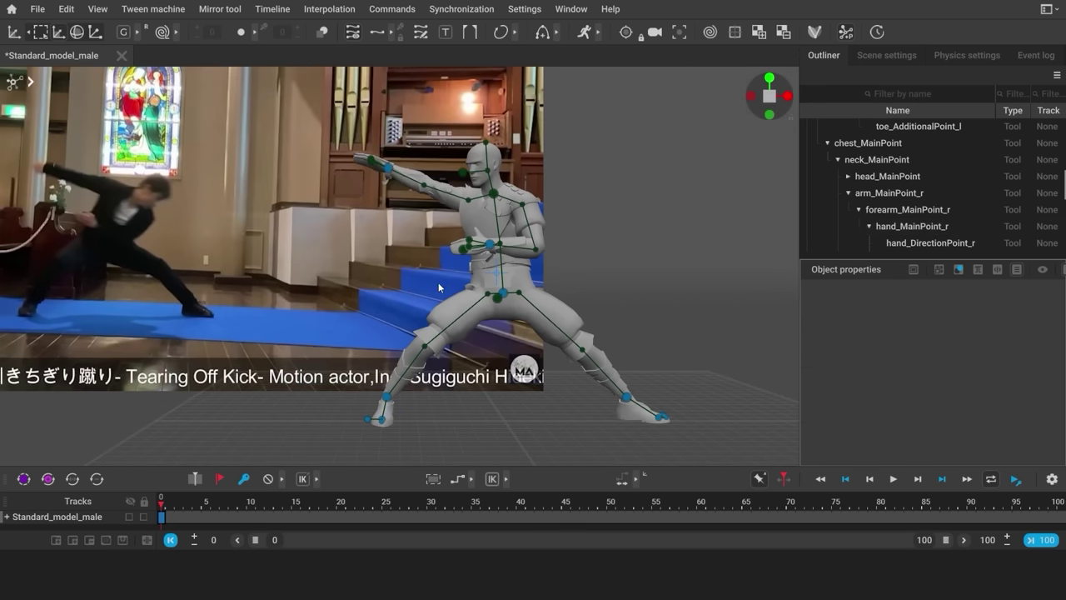
Turn the character's chest by moving the chest direction controller
right_drag(438, 282, 552, 304)
click(480, 228)
drag(552, 304, 572, 311)
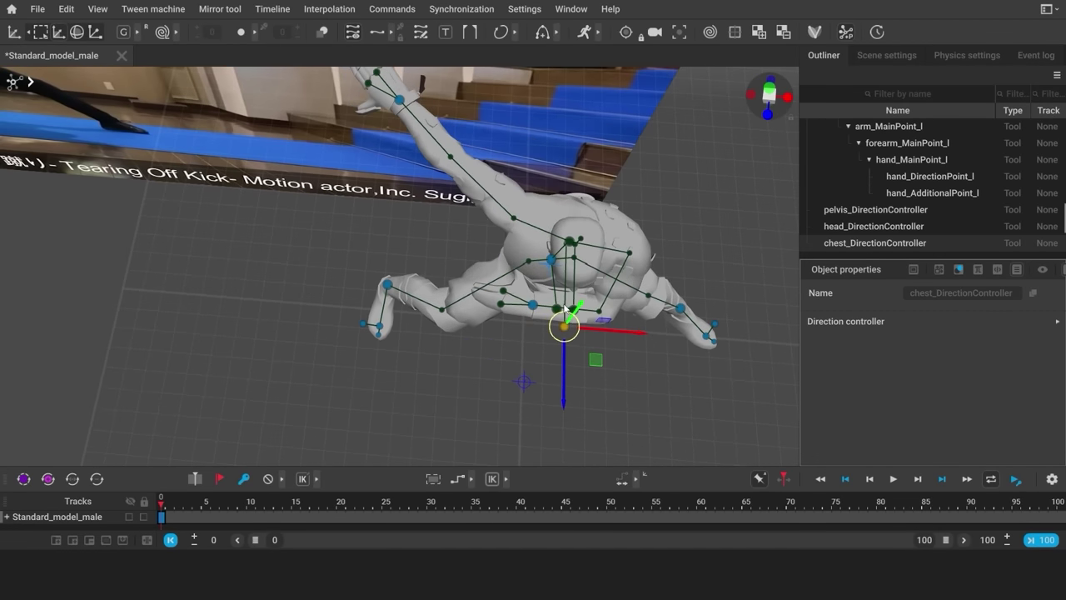
right_drag(572, 311, 564, 249)
middle_drag(564, 248, 419, 242)
scroll(419, 242, down, 2)
drag(417, 244, 418, 249)
click(556, 277)
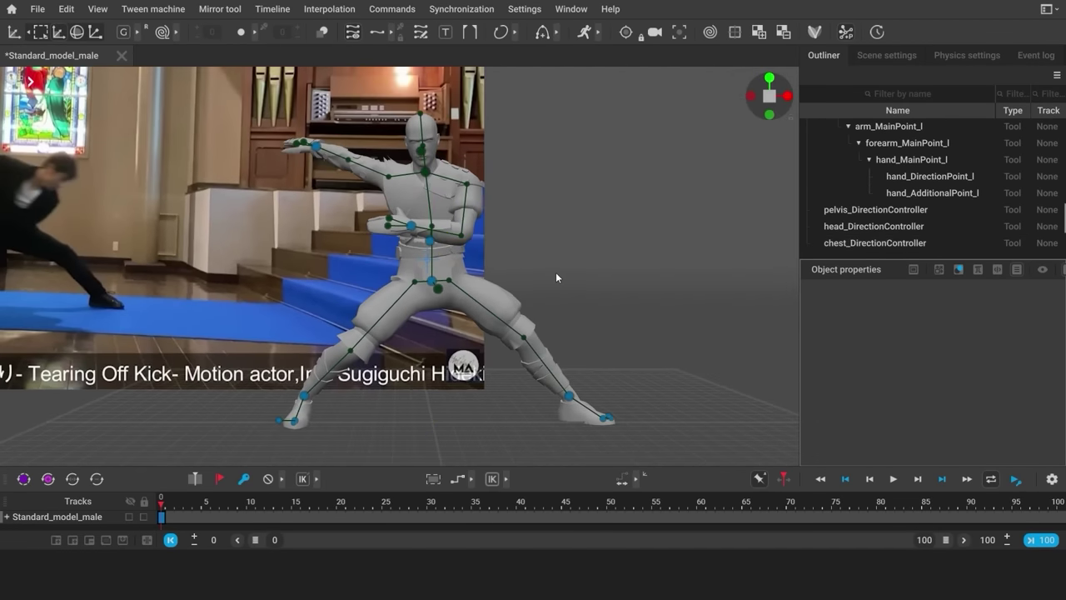
Lean the torso over the left leg by moving the neck point sideways and down, and nudge the pelvis
click(424, 173)
middle_drag(341, 262, 417, 271)
scroll(417, 271, down, 1)
drag(554, 180, 599, 272)
drag(503, 284, 498, 289)
drag(551, 193, 554, 199)
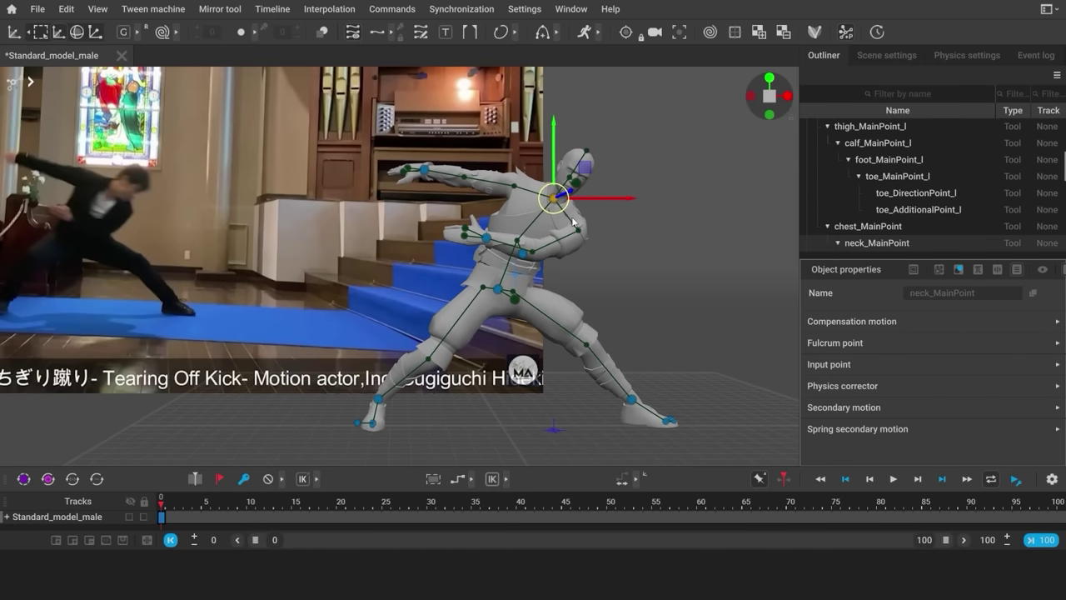
Raise the right hand slightly so the outstretched arm follows the reference pose
click(426, 200)
drag(425, 170, 430, 156)
click(441, 197)
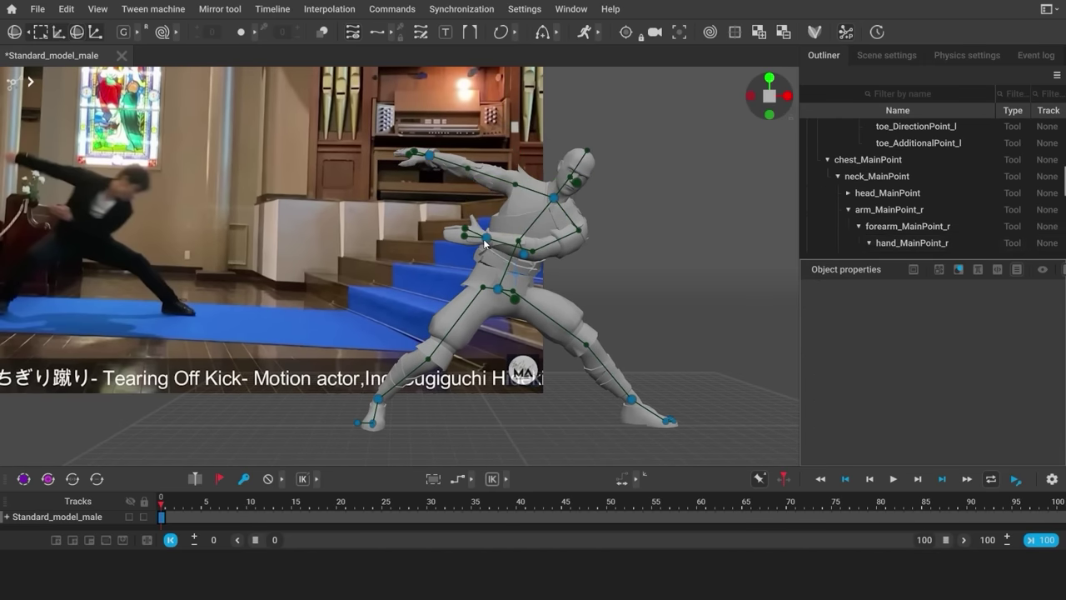
Shift the left hand closer to the body and adjust its orientation, checking from the top and front views
drag(486, 238, 497, 238)
key(e)
key(w)
key(KP_7)
drag(498, 297, 501, 290)
click(503, 407)
key(KP_1)
Tilt the head to look downward over the left side by moving the head direction controller
click(575, 182)
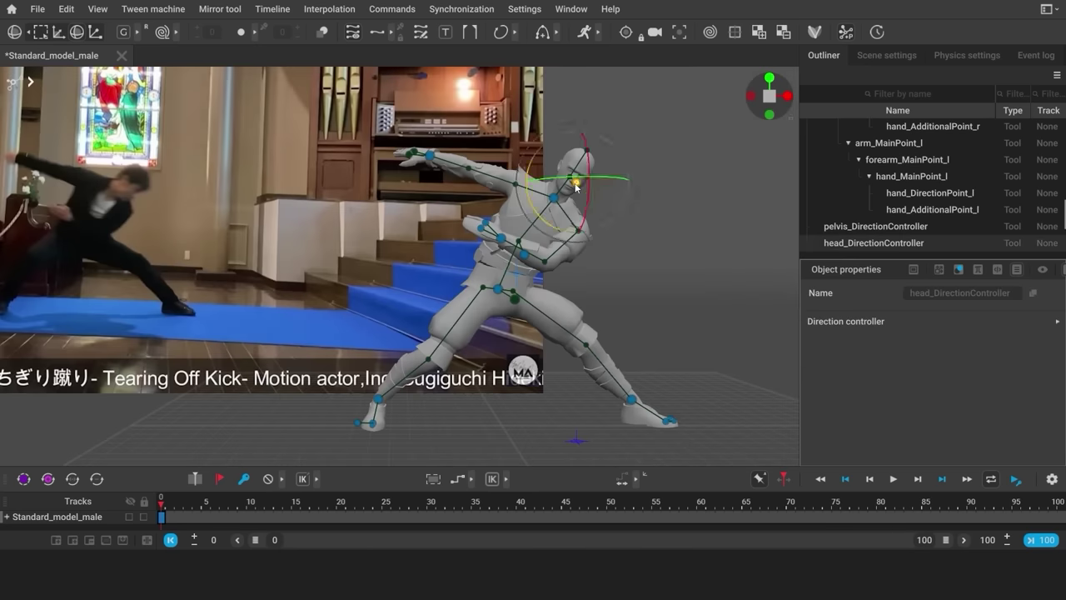
key(w)
drag(577, 187, 617, 231)
click(636, 254)
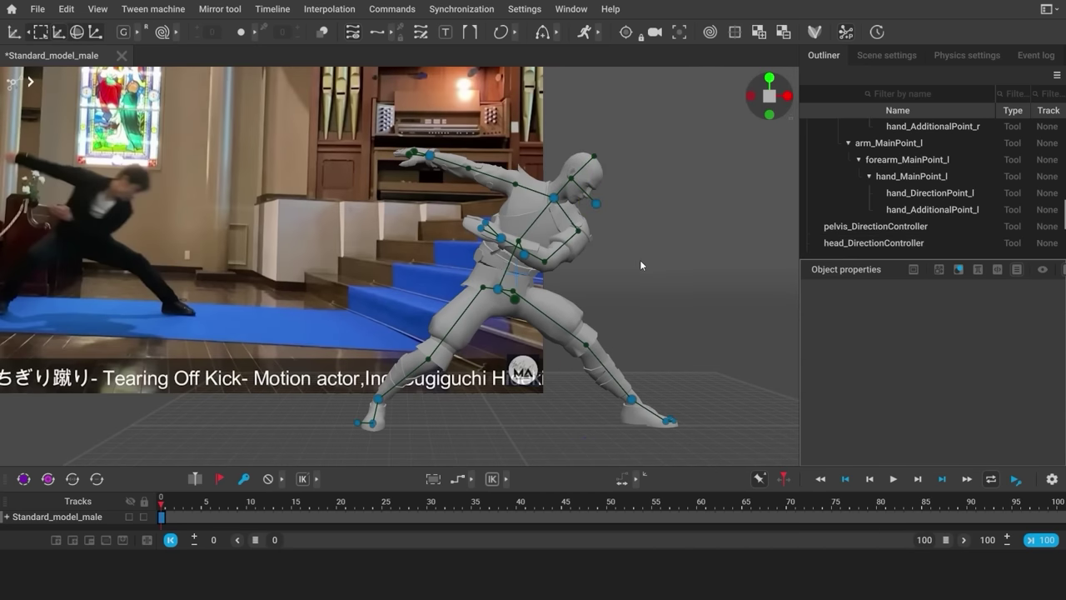
Lower the neck point slightly from the side view to refine the torso's lean
middle_drag(640, 259, 425, 250)
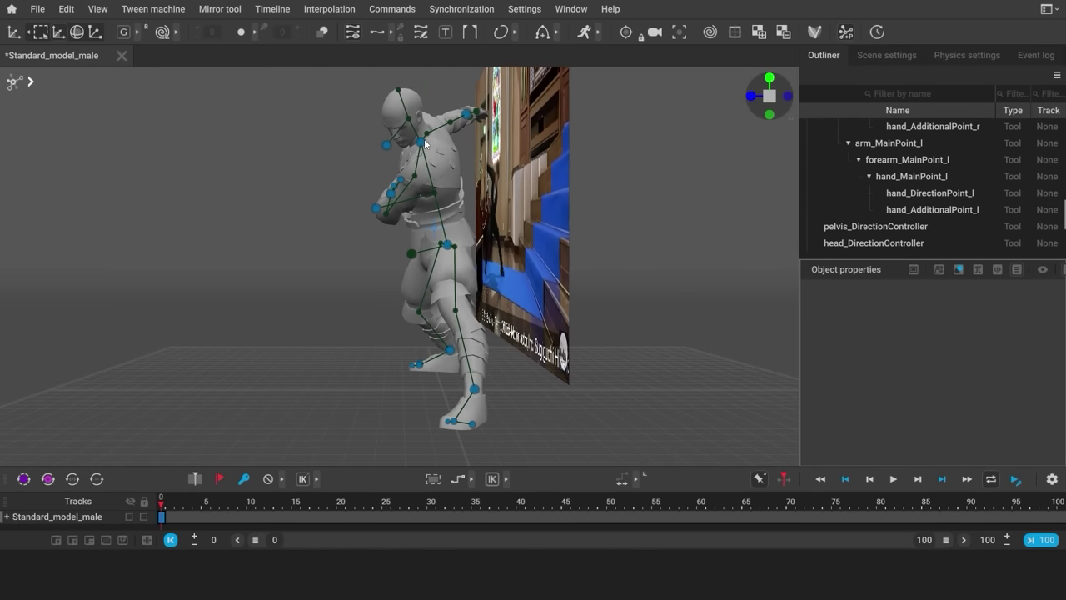
click(421, 142)
drag(420, 146, 423, 148)
click(605, 250)
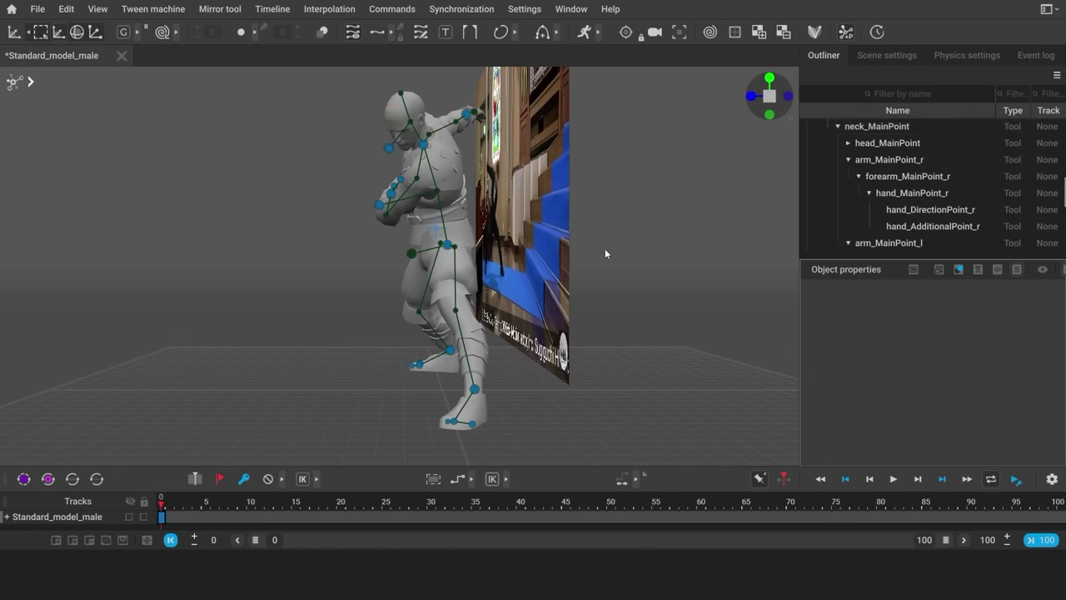
Split the viewport in two, framing the character from the side in one view and from the front in the other
key(space)
alt+drag(365, 299, 286, 291)
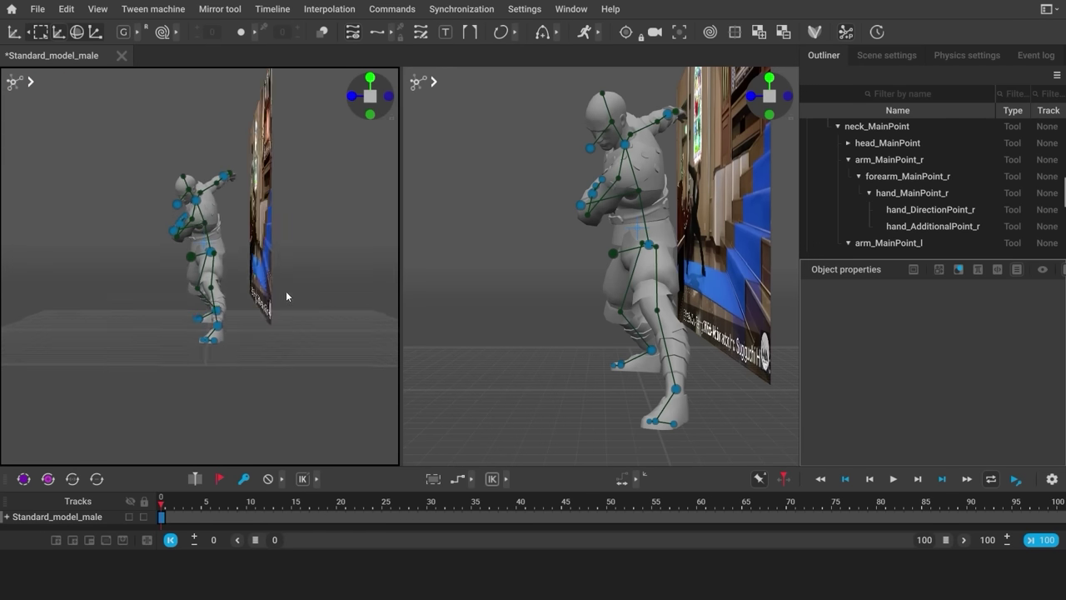
alt+right_drag(286, 291, 396, 329)
alt+drag(492, 341, 689, 355)
alt+middle_drag(689, 355, 570, 379)
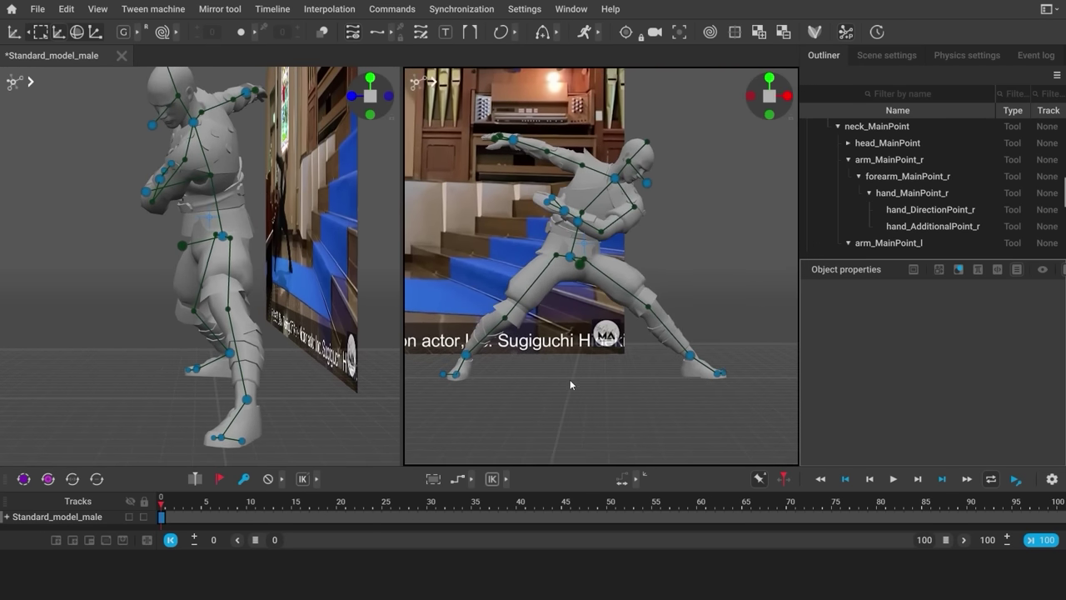
alt+right_drag(570, 379, 596, 372)
Refine the torso lean by nudging the neck point in the front and side views and shifting the pelvis slightly back
click(617, 164)
drag(617, 164, 624, 166)
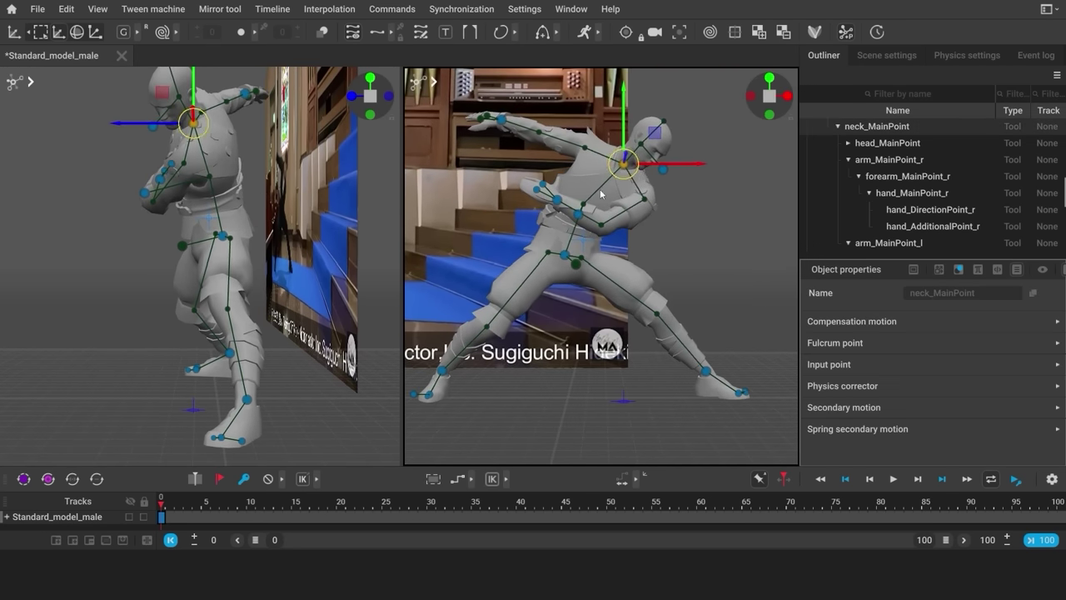
click(191, 125)
drag(191, 125, 187, 128)
click(222, 236)
drag(222, 237, 224, 237)
Turn the head by moving the head direction controller back toward the reference video plane
click(190, 127)
click(149, 131)
drag(190, 128, 172, 130)
click(241, 189)
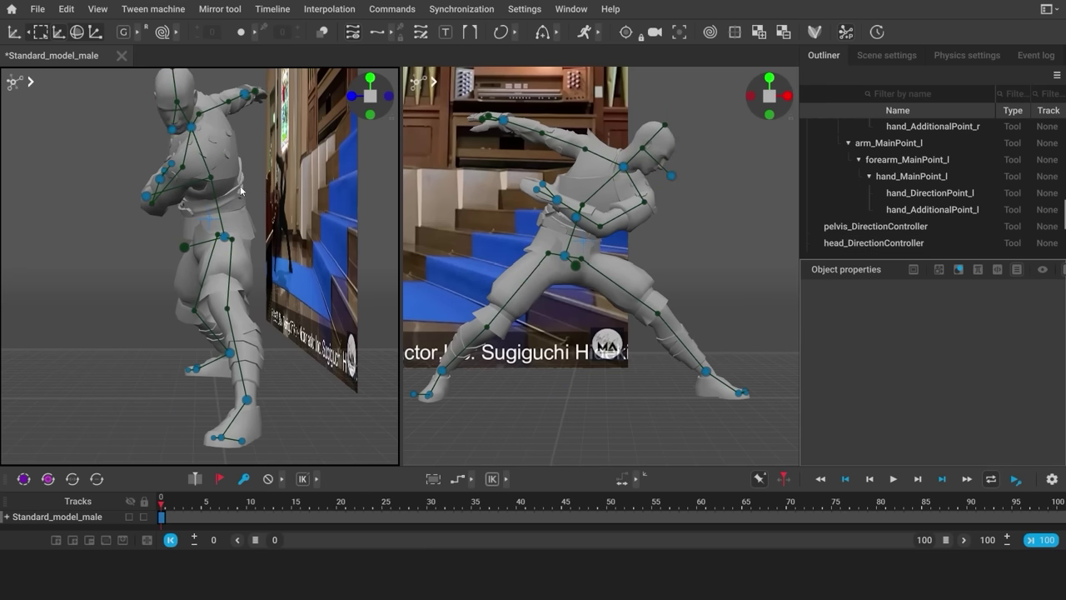
Return to a single front view showing the character beside the reference video
click(615, 383)
key(space)
alt+middle_drag(322, 320, 420, 354)
scroll(420, 354, down, 1)
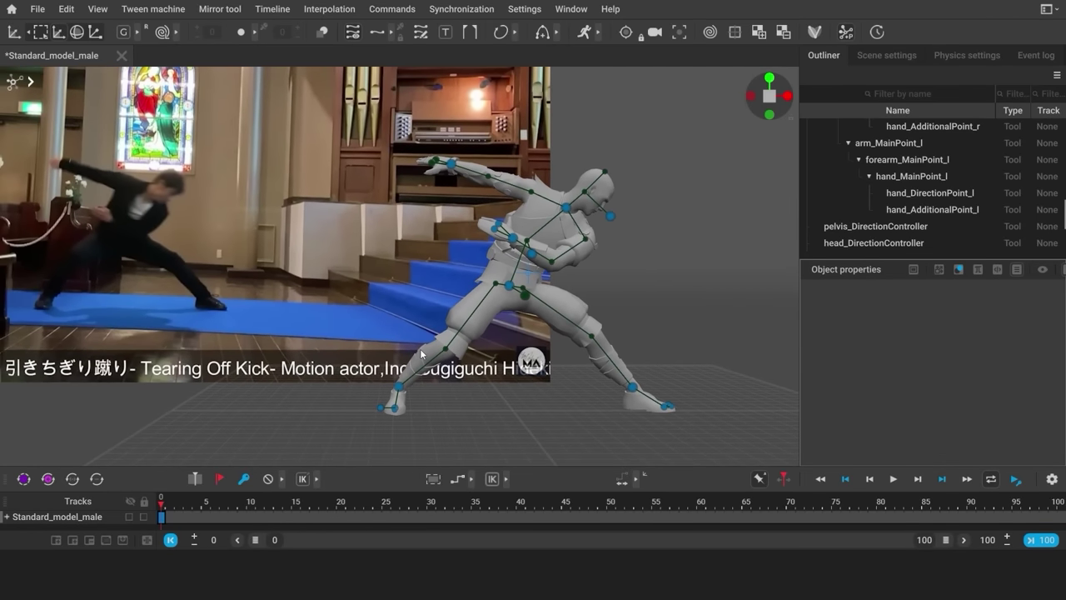
Try rotating the right foot at the ankle
scroll(419, 372, up, 3)
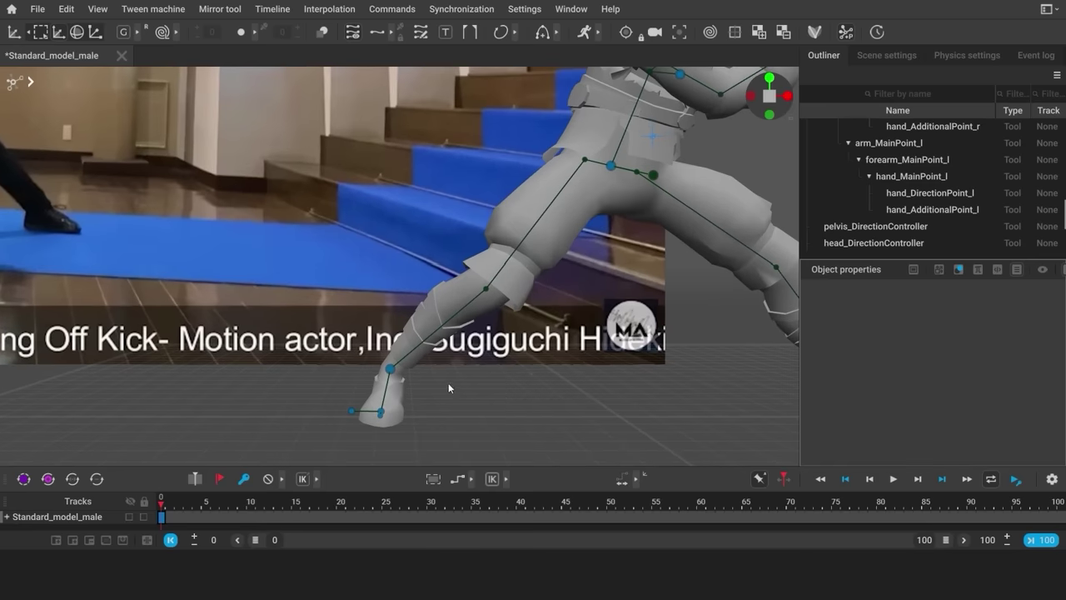
double_click(391, 370)
key(e)
drag(367, 373, 360, 381)
click(472, 323)
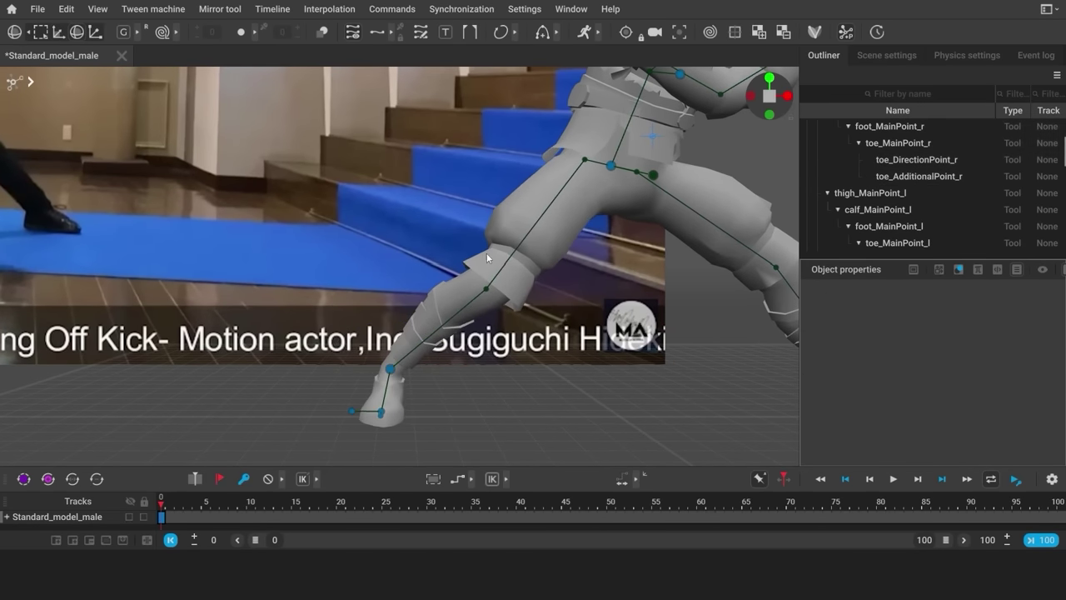
Reposition the right knee point, raising it and shifting it toward the ankle to adjust the leg's bend
scroll(327, 351, down, 2)
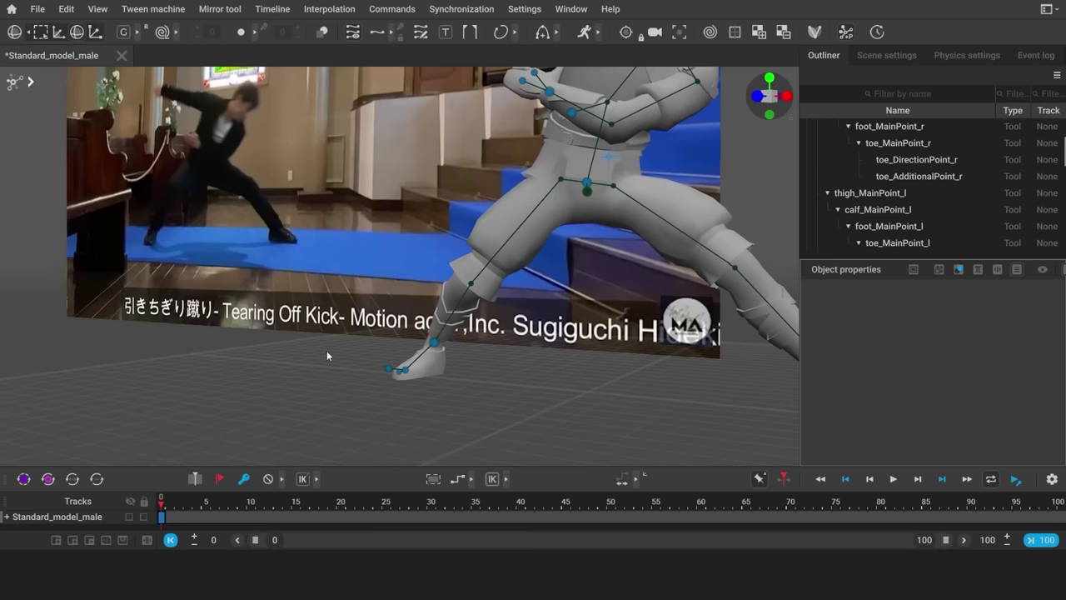
click(469, 286)
alt+drag(470, 288, 390, 170)
key(w)
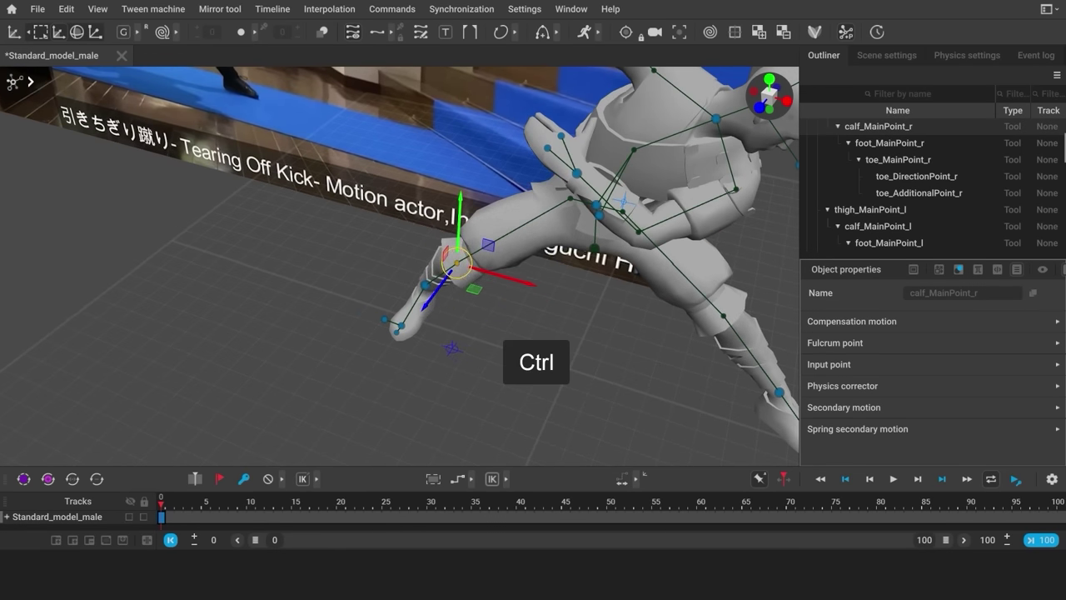
click(404, 355)
alt+drag(404, 356, 432, 312)
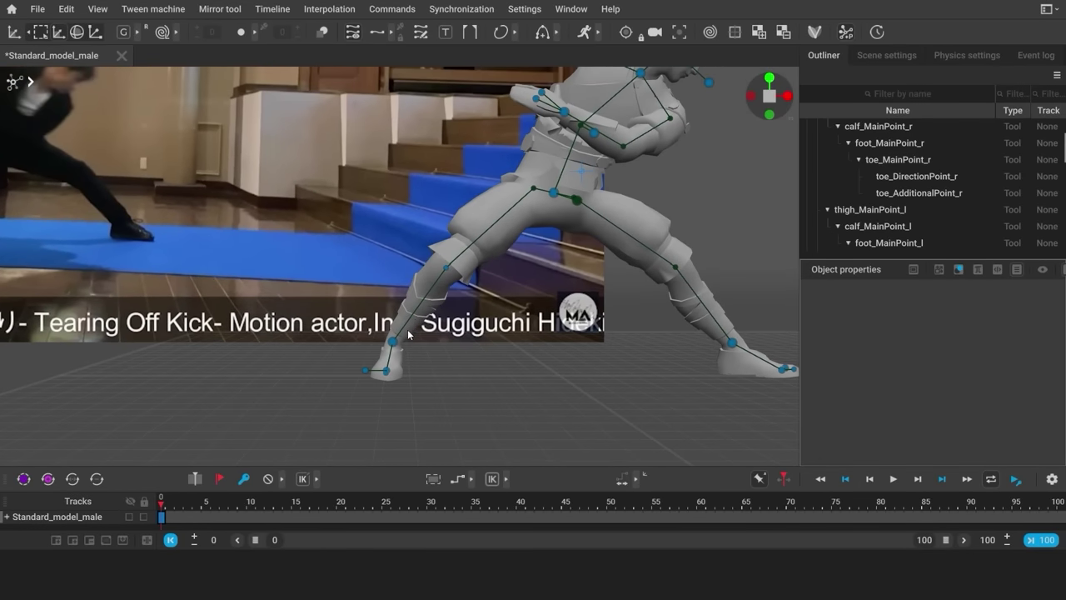
scroll(408, 331, up, 1)
click(450, 268)
click(419, 356)
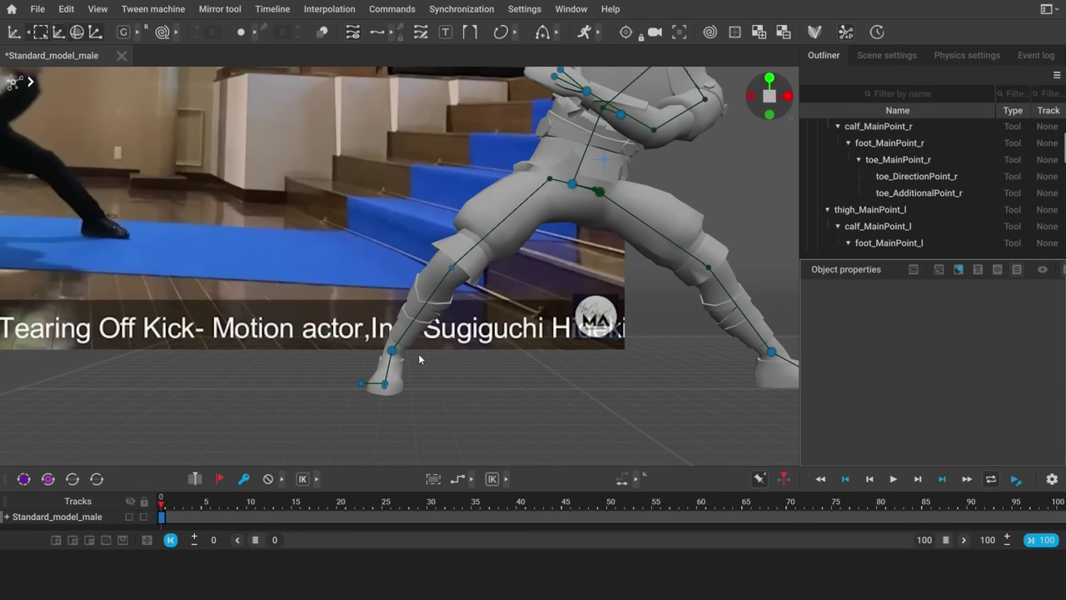
Rotate the right foot slightly at the ankle in the front view
alt+right_drag(418, 355, 130, 334)
double_click(394, 315)
key(e)
drag(395, 317, 406, 314)
click(522, 327)
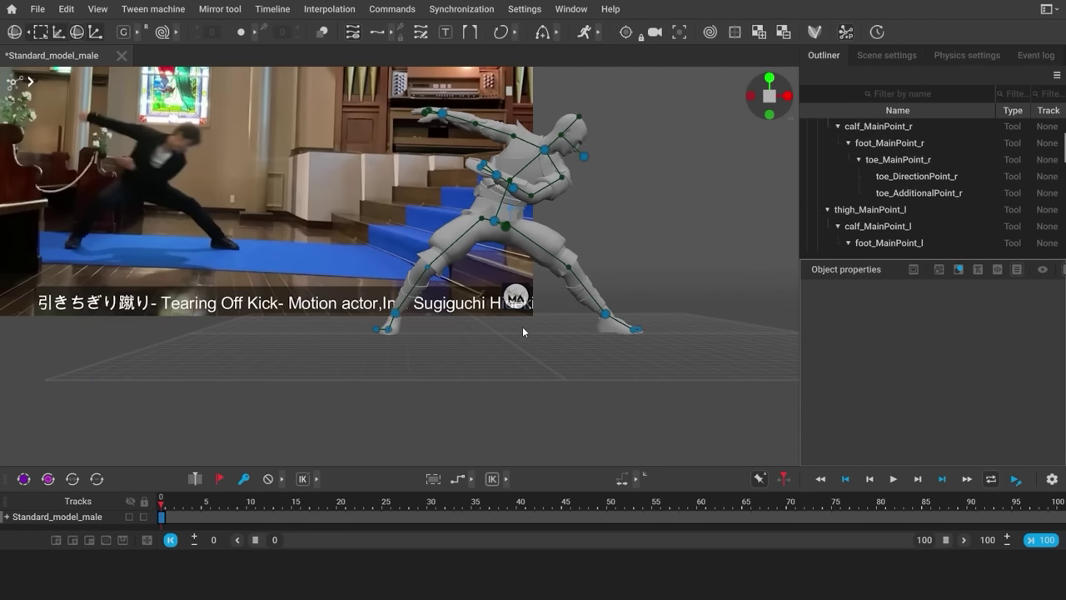
Nudge the left elbow point slightly up and outward
middle_drag(522, 327, 535, 409)
click(599, 241)
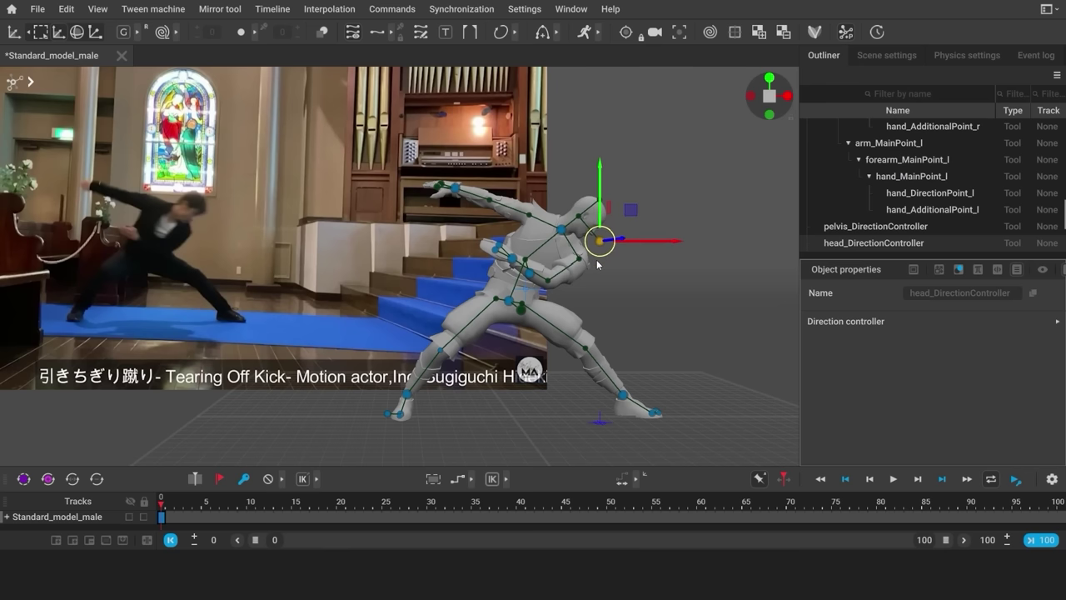
click(584, 254)
click(638, 294)
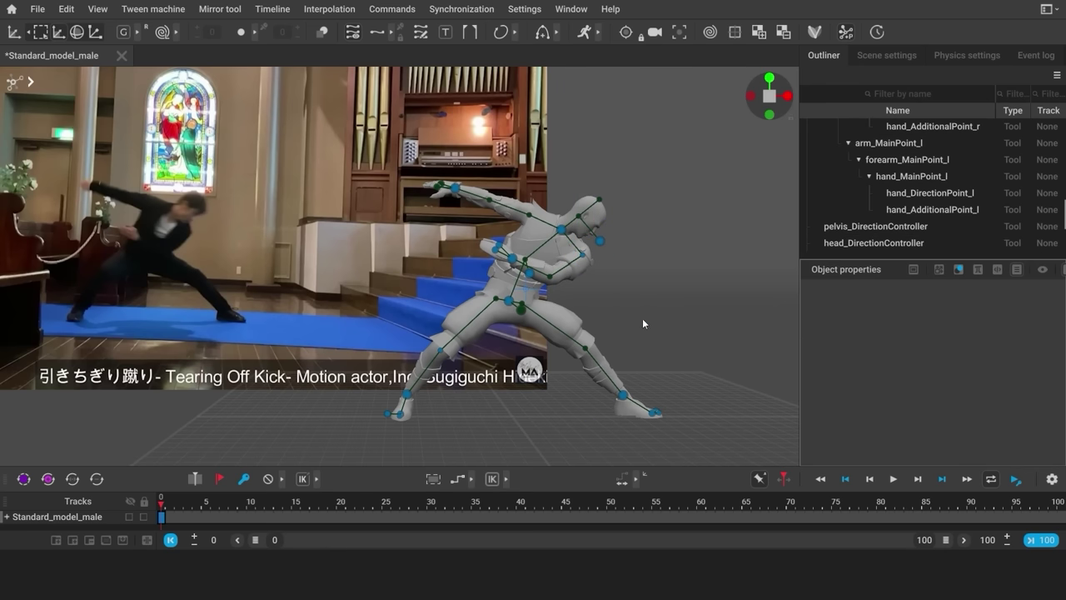
Shift the pelvis slightly down and toward the left leg, fine-tune the neck point, and save the scene
click(508, 301)
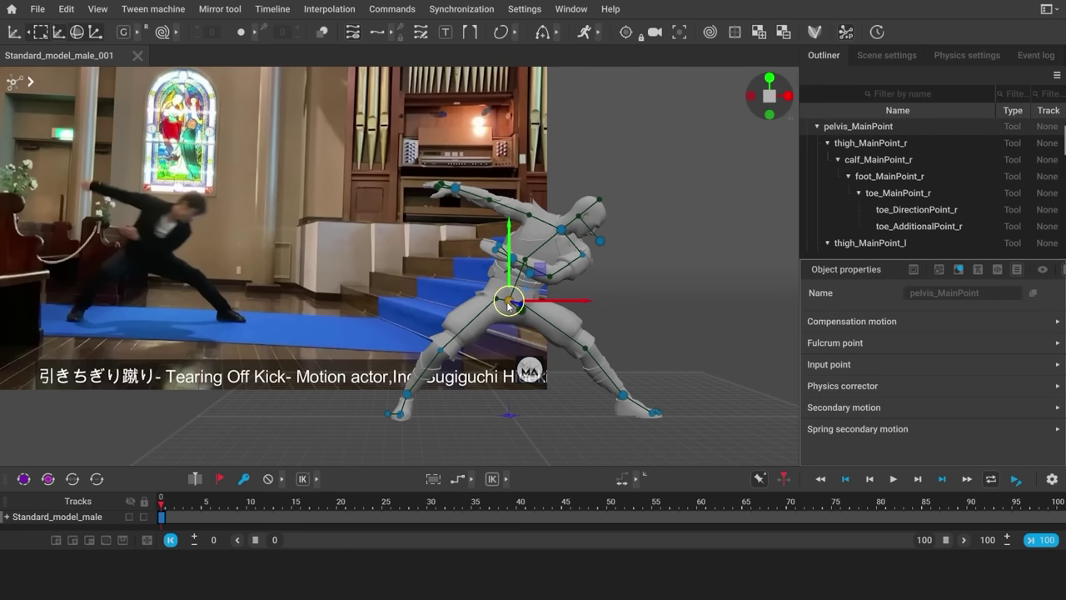
drag(508, 315, 523, 326)
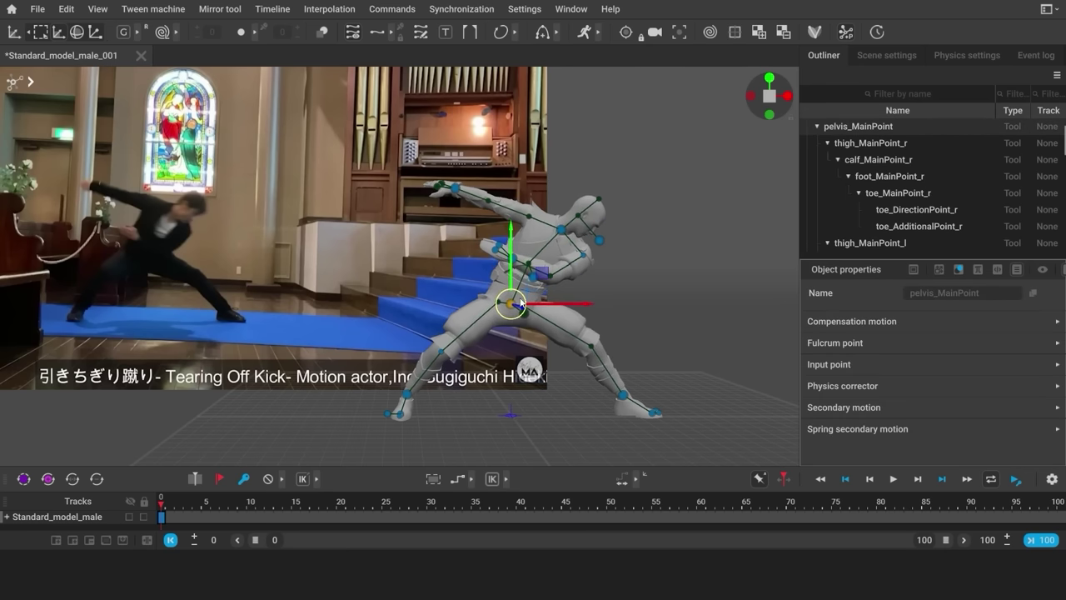
click(562, 227)
click(609, 292)
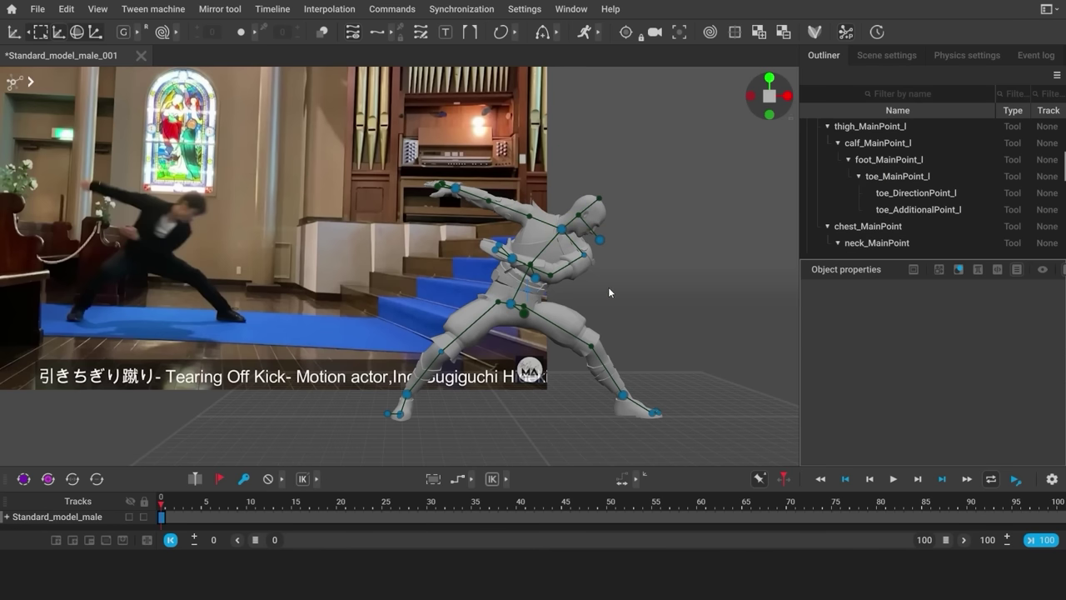
key(ctrl+s)
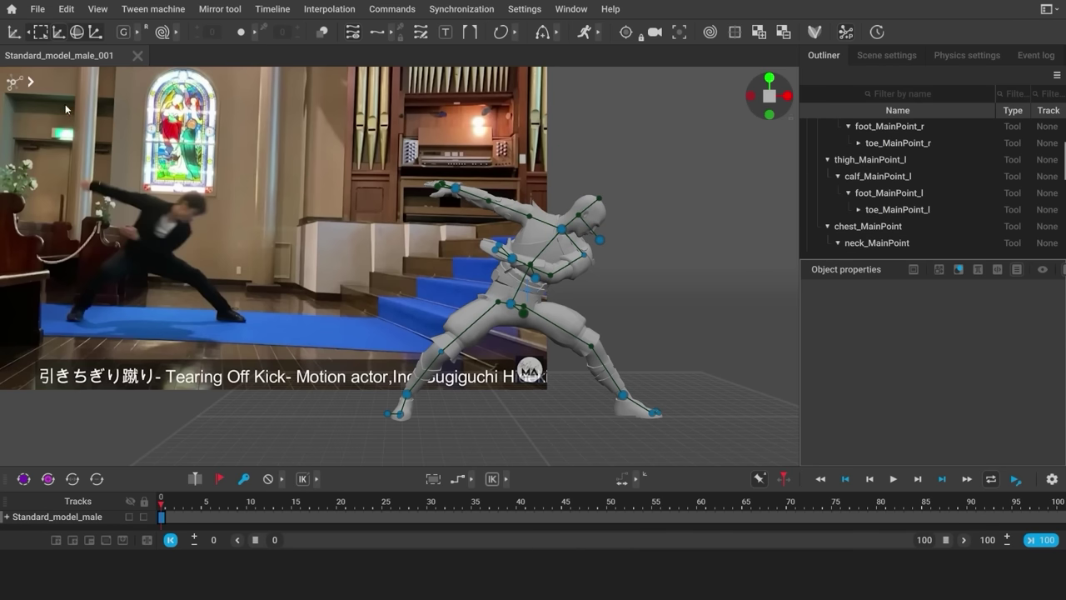
Switch to View mode to check the pose without the rig points, toggling the points back on once for comparison
click(32, 84)
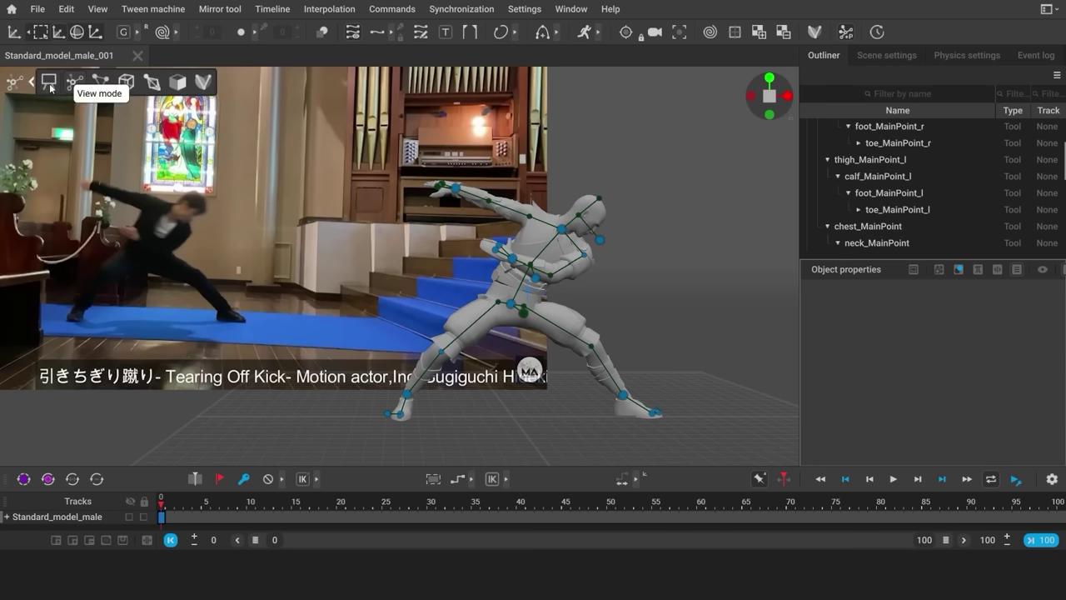
key(s)
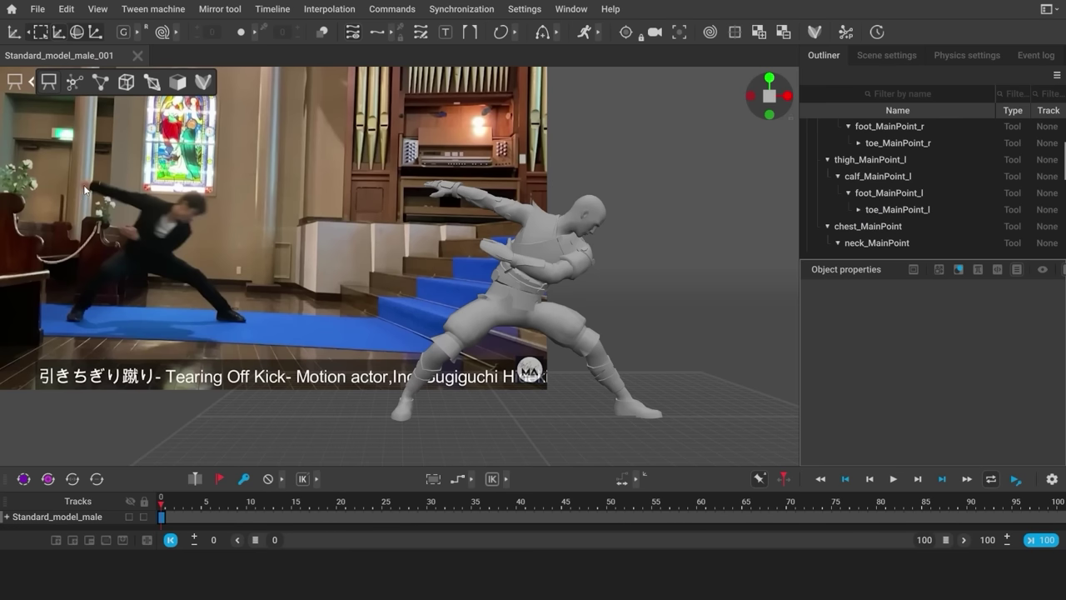
key(s)
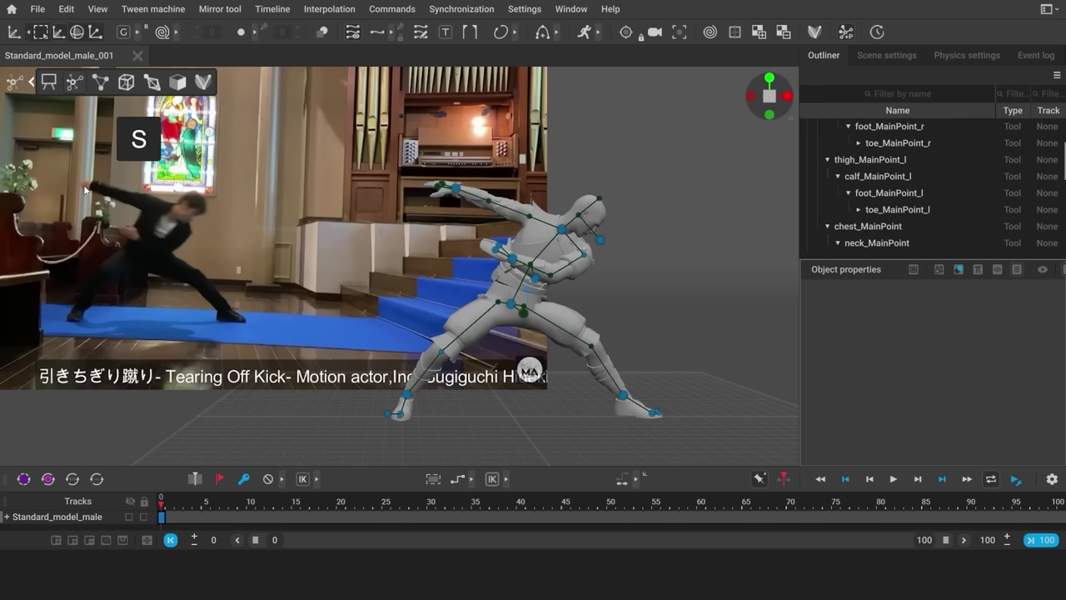
key(s)
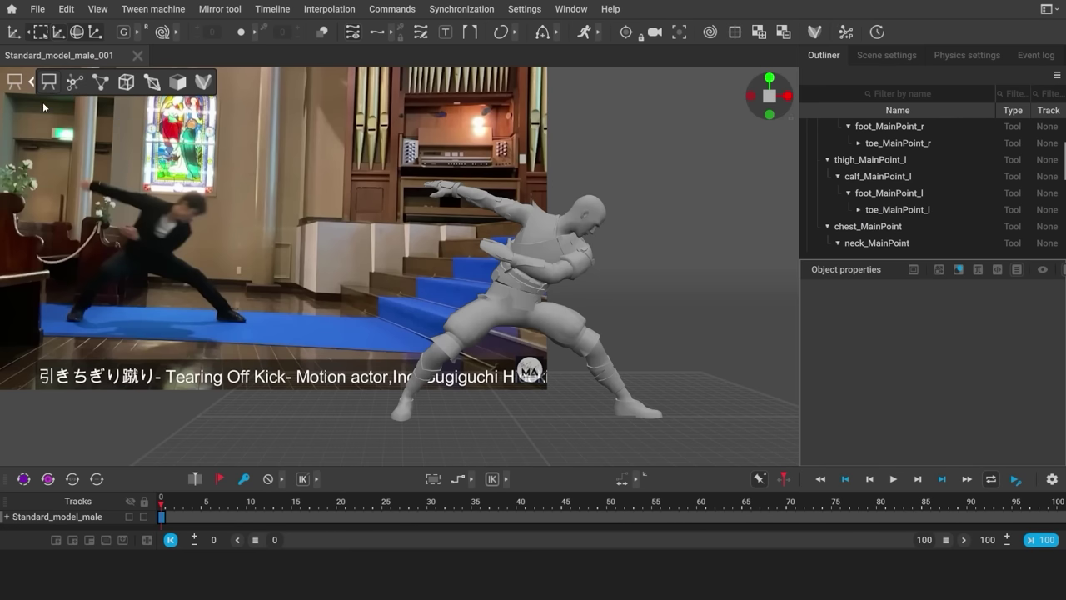
click(33, 84)
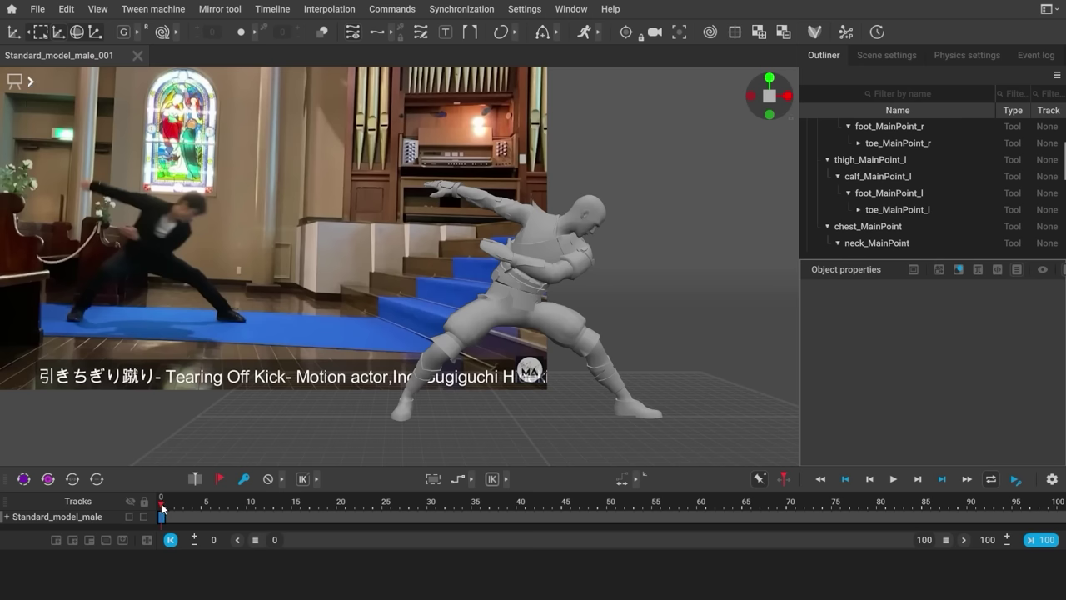
Go to frame 15 of the reference video and add a keyframe there on the character's track
drag(163, 508, 298, 511)
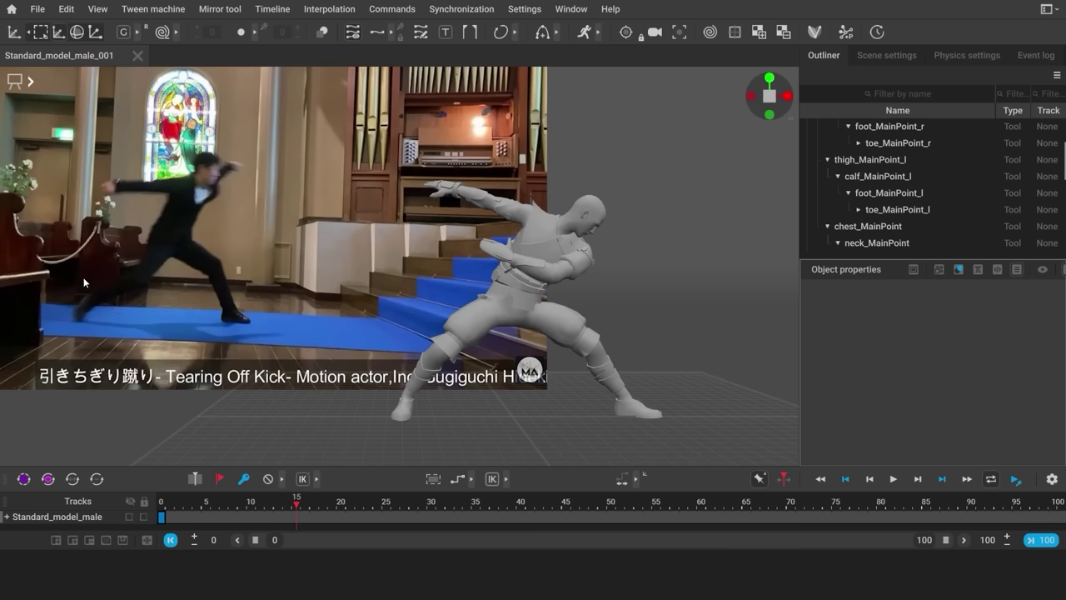
mouse_move(296, 506)
mouse_down()
mouse_move(311, 506)
mouse_move(300, 505)
mouse_up()
click(297, 519)
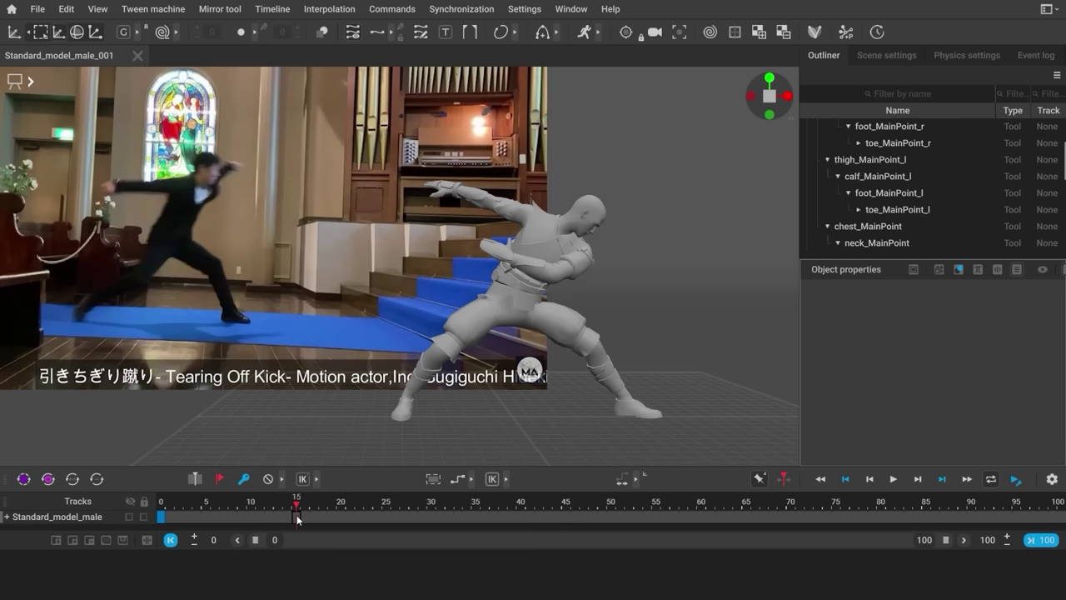
click(243, 482)
key(f)
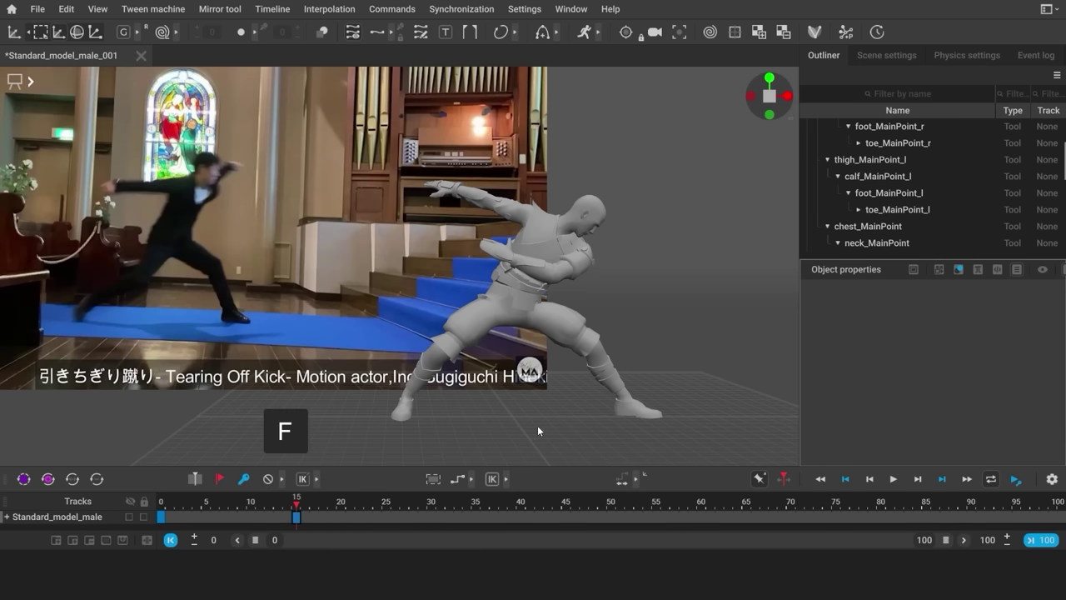
Show the rig points again and rotate the right foot about its toe to lift the heel at frame 15
key(6)
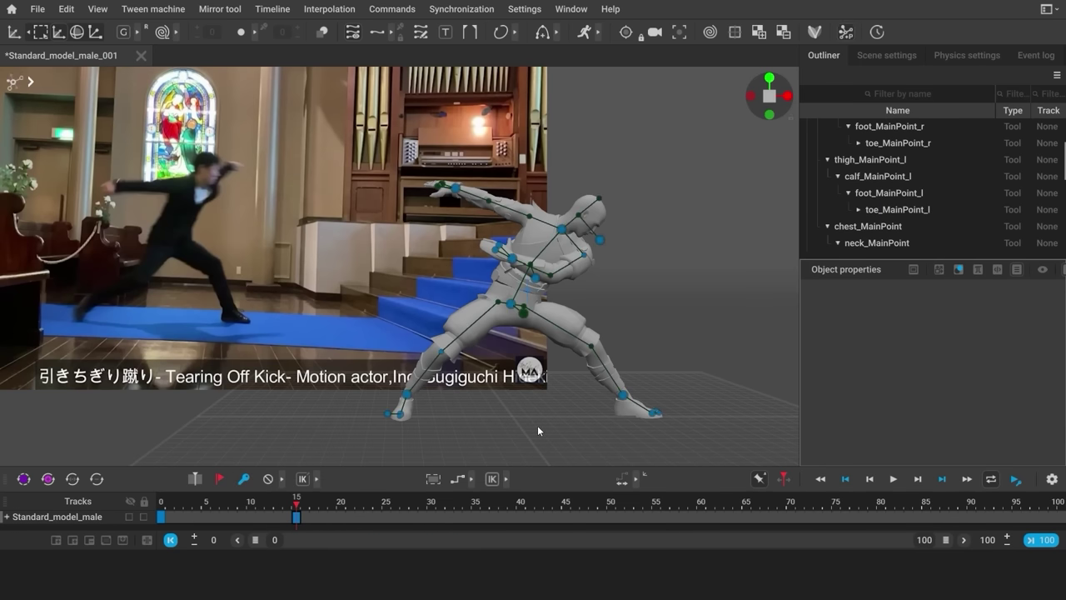
middle_drag(537, 425, 417, 333)
scroll(369, 377, up, 6)
middle_drag(137, 350, 245, 328)
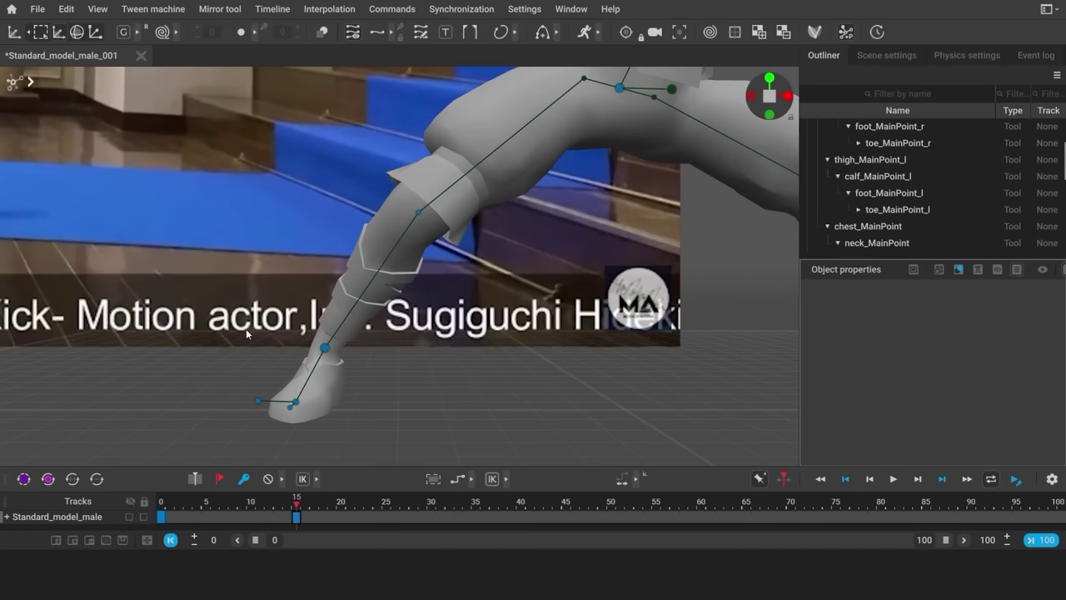
click(295, 403)
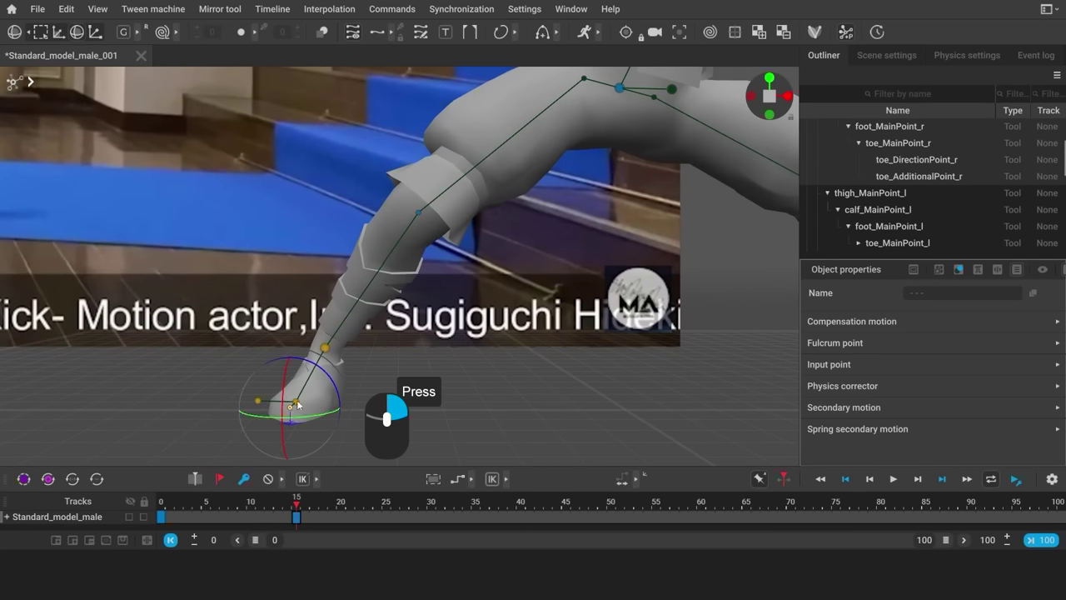
drag(305, 382, 300, 408)
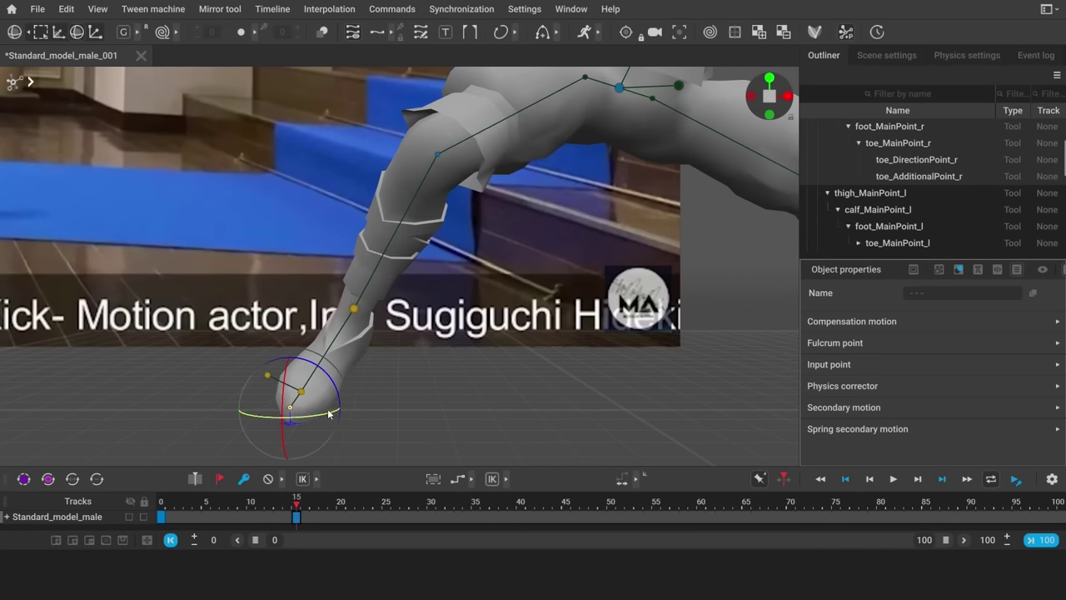
Rotate the raised right foot further about its toe, working from an angled view and the front view
alt+drag(433, 422, 315, 419)
drag(440, 380, 419, 399)
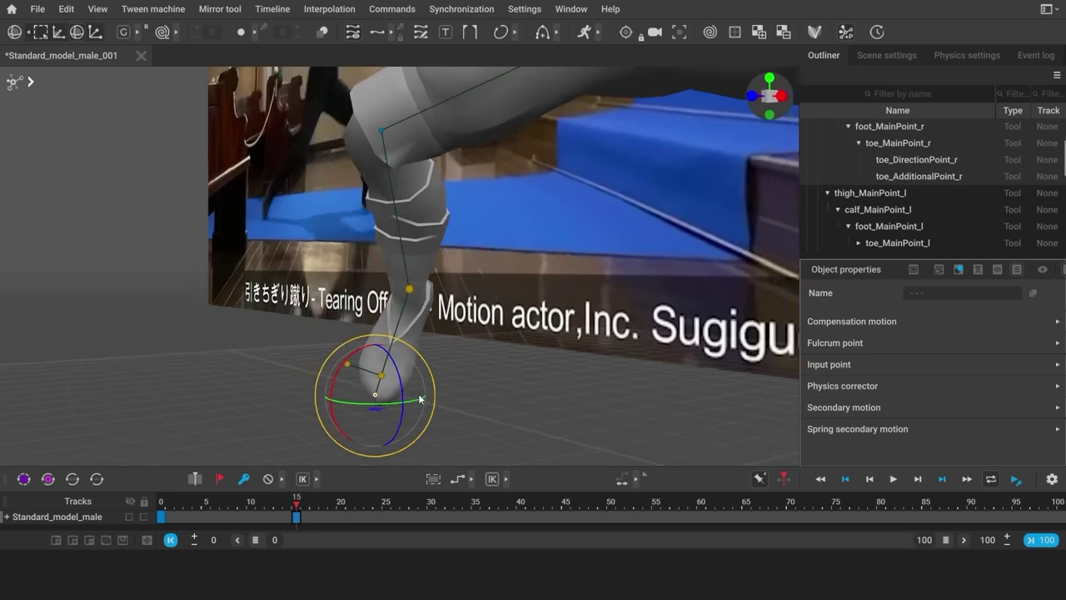
right_drag(419, 399, 476, 397)
drag(335, 369, 349, 380)
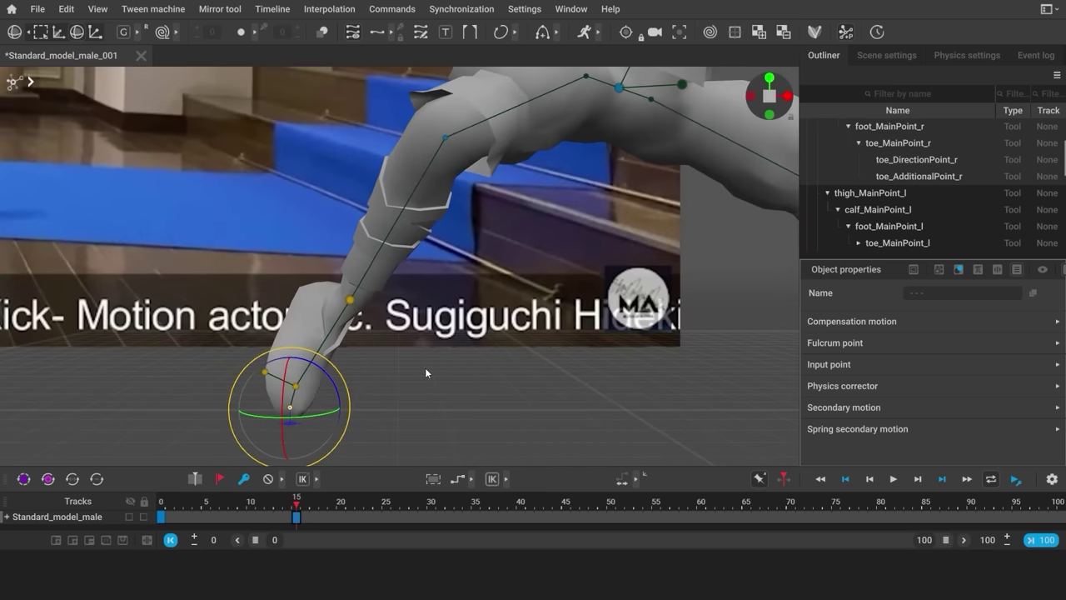
click(425, 371)
Release the right knee point from manual control so AutoPosing places the bent back leg
click(445, 139)
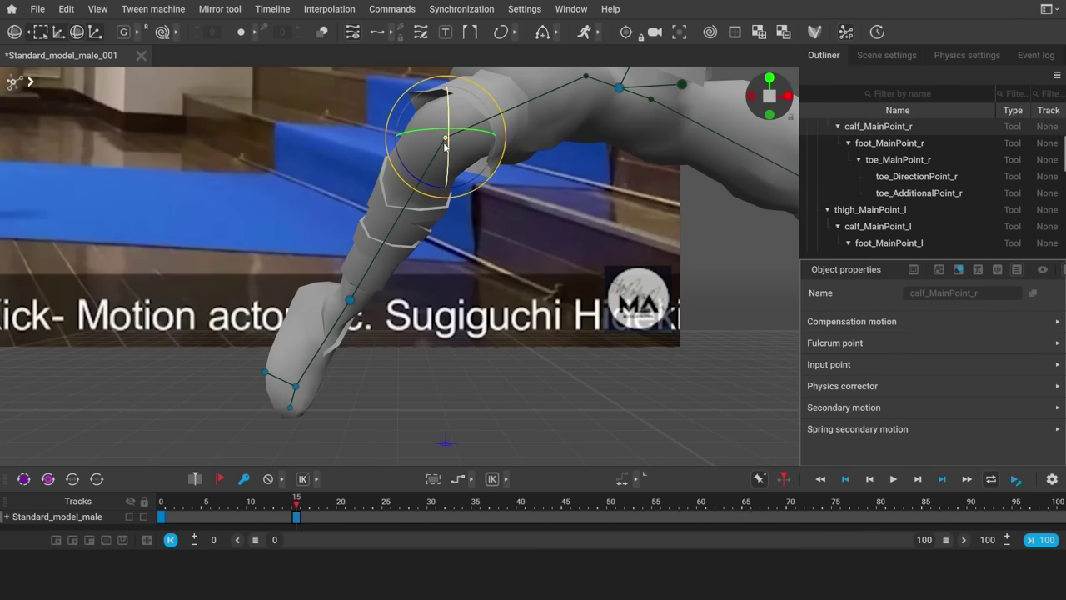
key(shift+z)
key(shift+z)
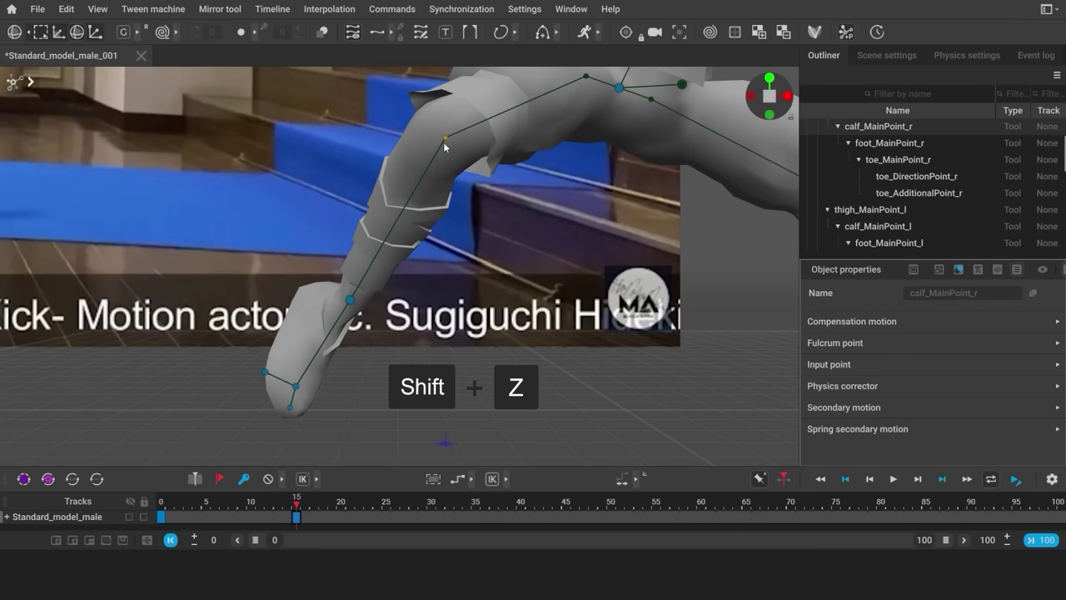
click(513, 379)
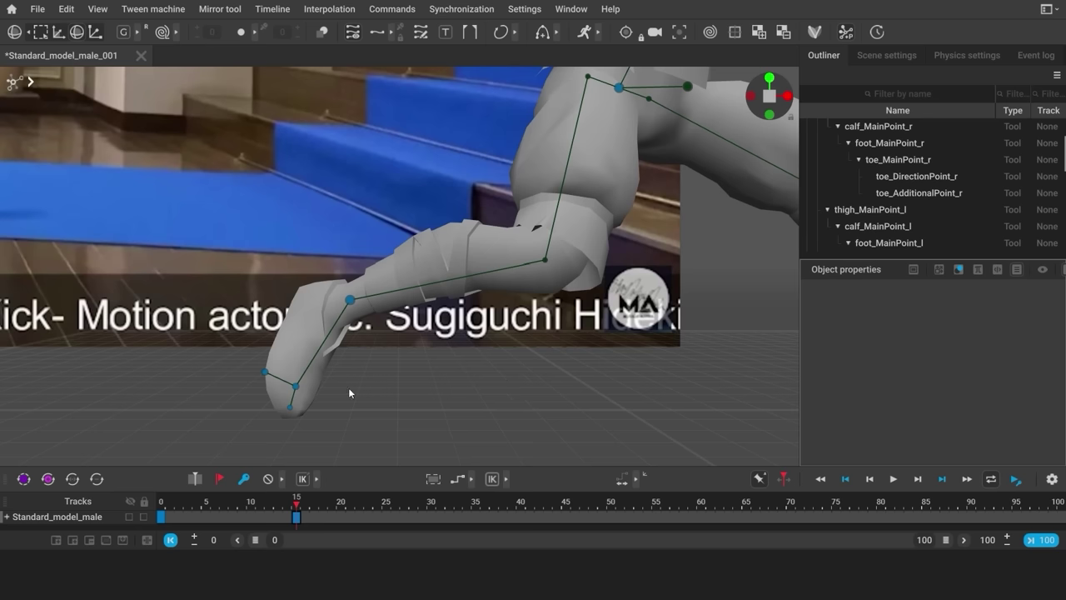
Select the pelvis and all upper-body points together and move them slightly forward and up over the legs
scroll(423, 339, down, 8)
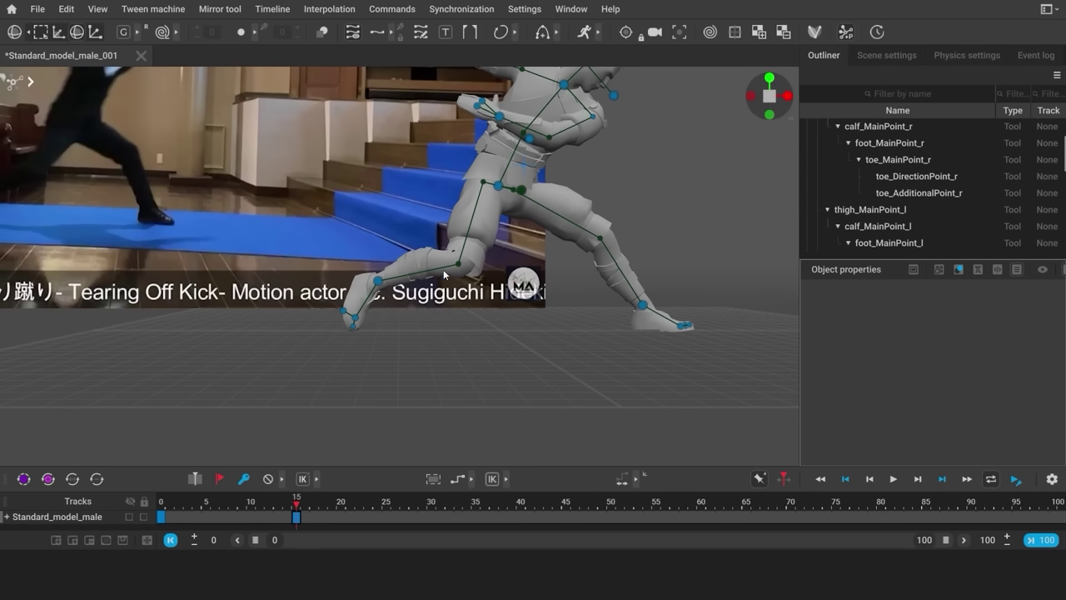
middle_drag(443, 274, 377, 375)
drag(304, 105, 627, 214)
scroll(433, 342, up, 3)
key(w)
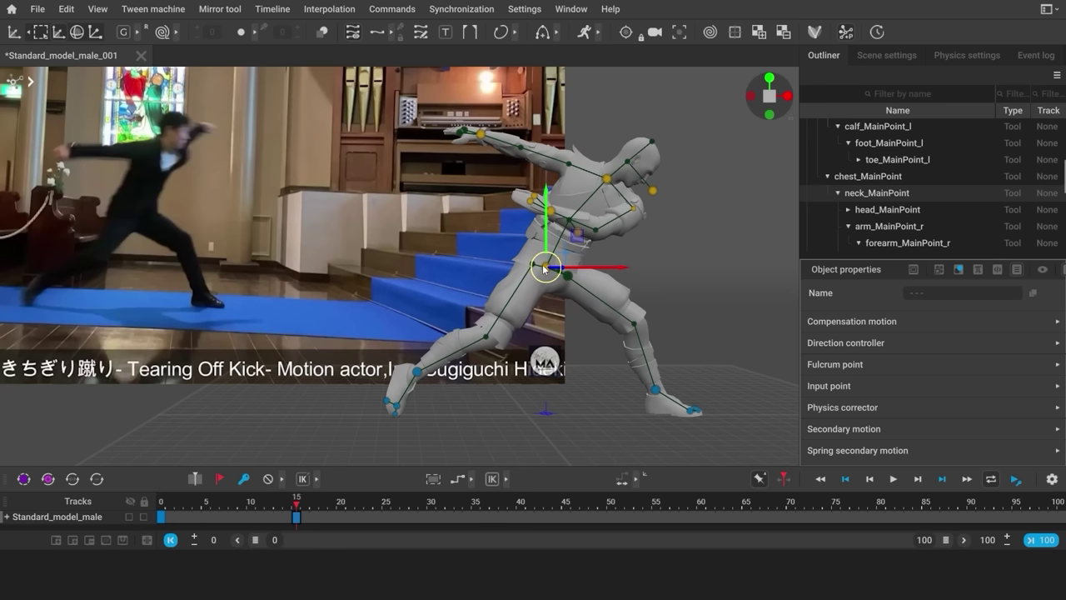
drag(543, 267, 548, 264)
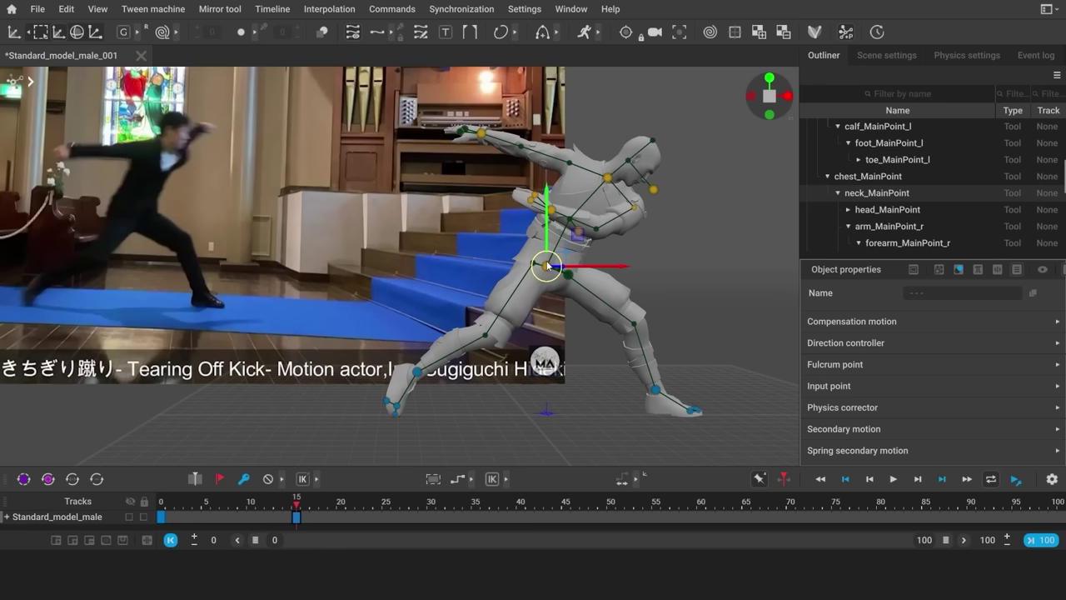
click(557, 347)
key(f)
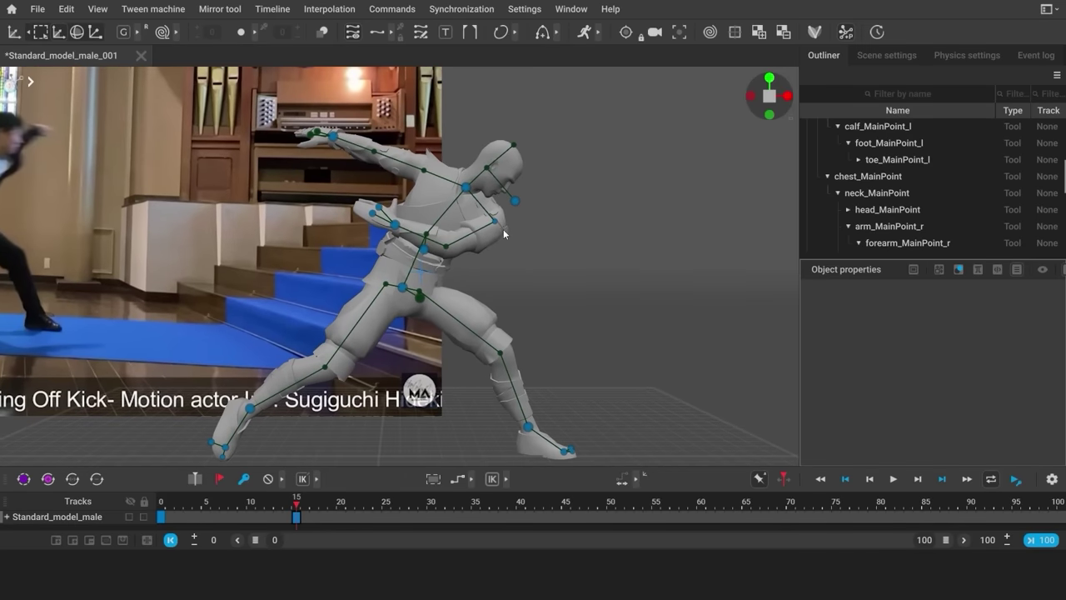
Release the left shoulder point and rotate the left hand about the neck point to swing the arm forward
click(495, 223)
drag(495, 224, 496, 224)
click(395, 225)
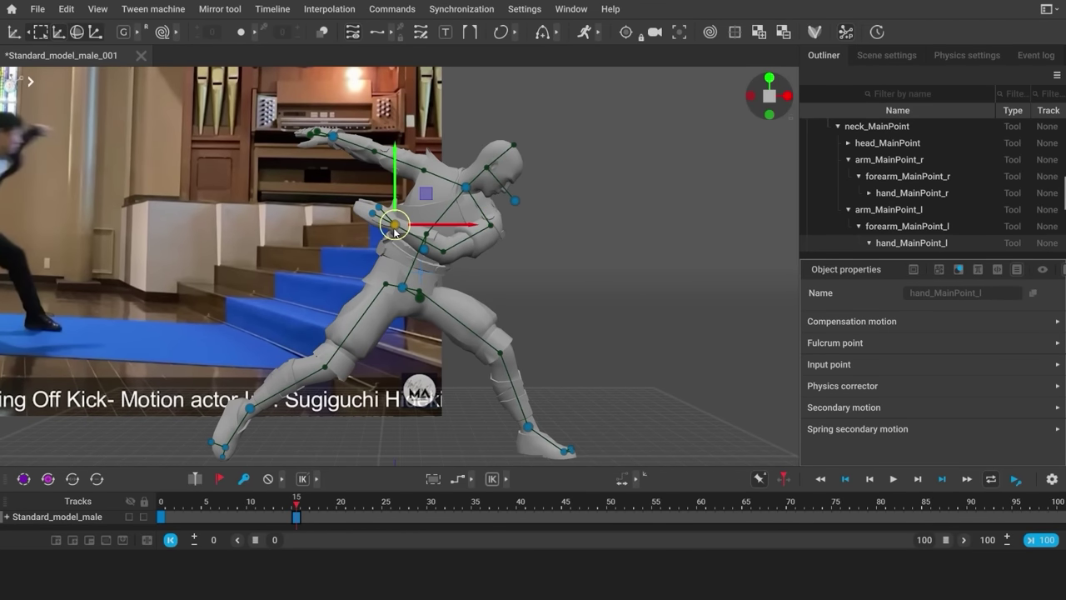
middle_click(468, 189)
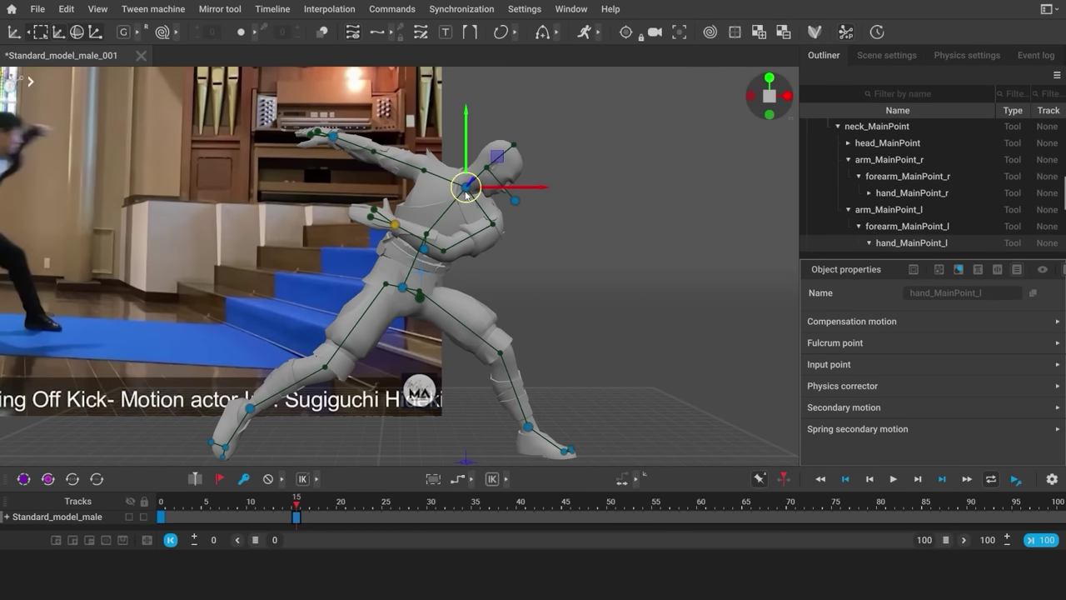
key(e)
drag(438, 197, 493, 230)
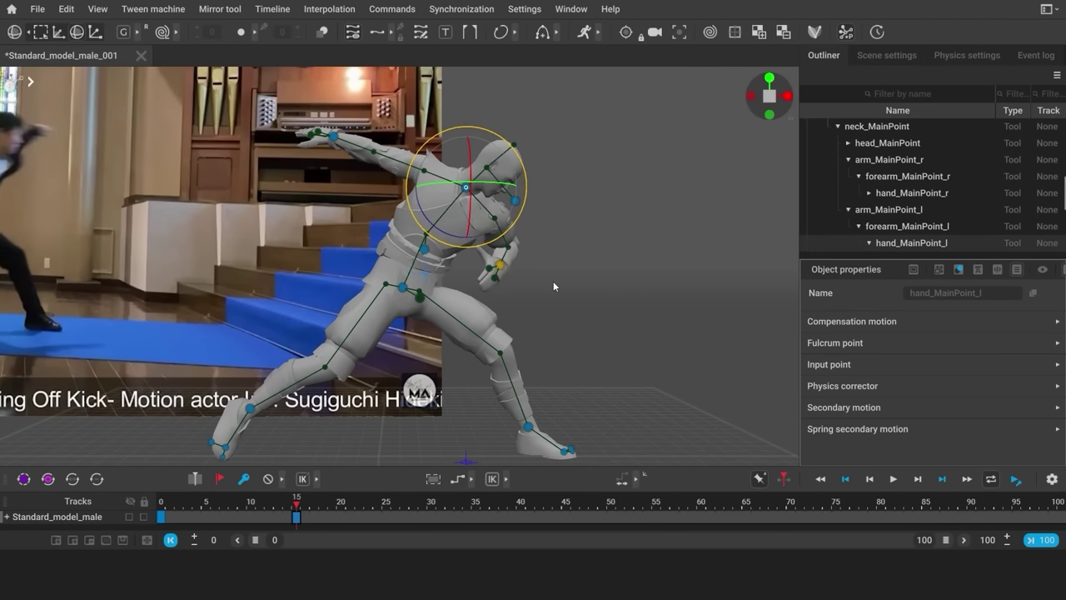
click(553, 281)
Release the chest direction controller so AutoPosing determines the torso's orientation
click(401, 264)
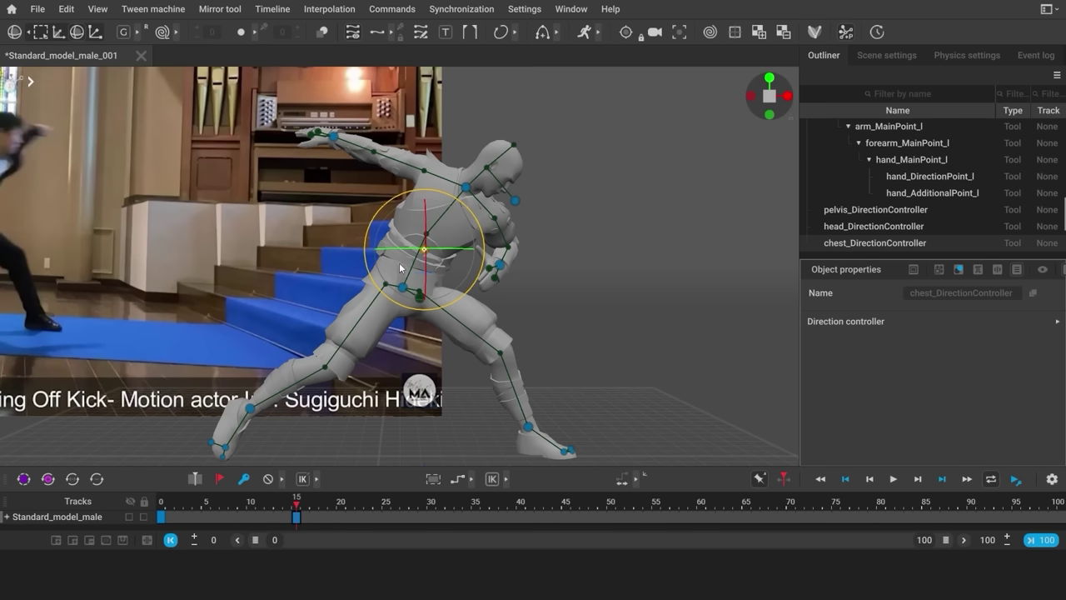
key(q)
key(r)
key(e)
click(586, 317)
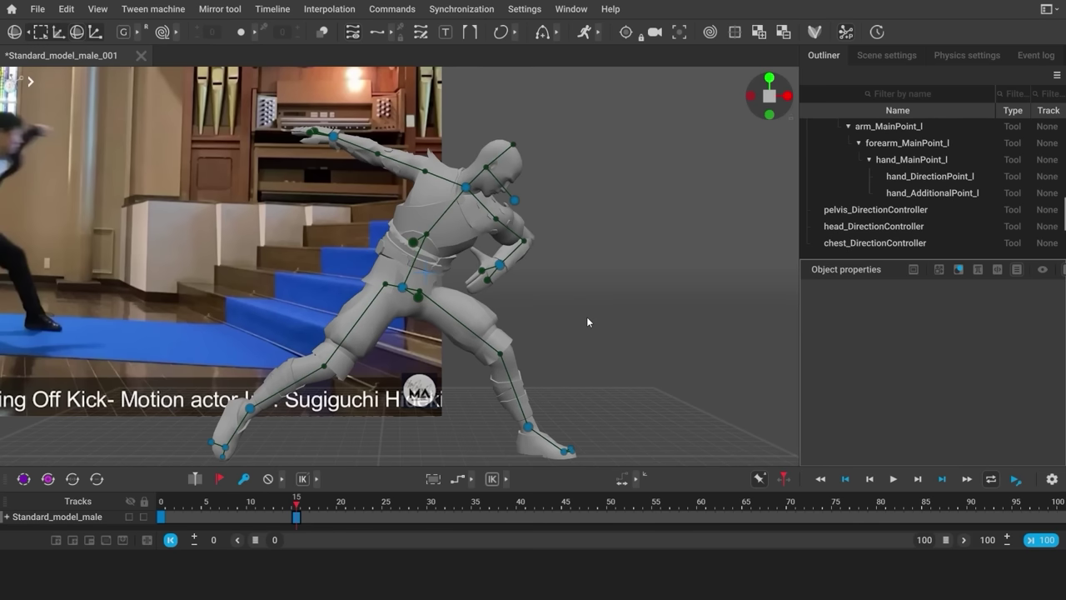
Swing the left hand forward and away from the chest, working from the top view
alt+drag(421, 269, 345, 311)
key(KP_7)
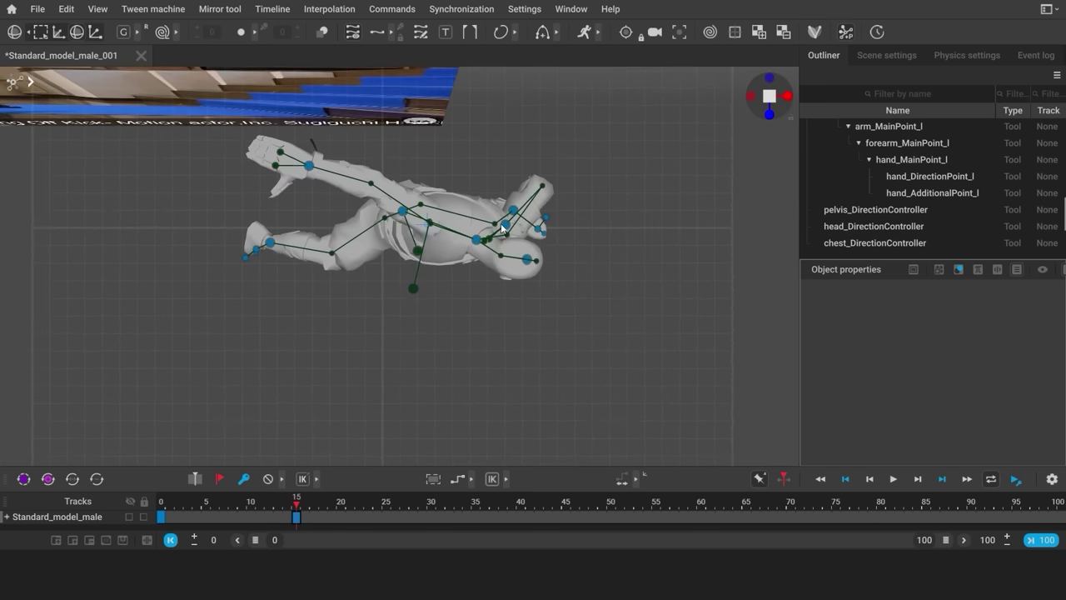
drag(503, 226, 578, 142)
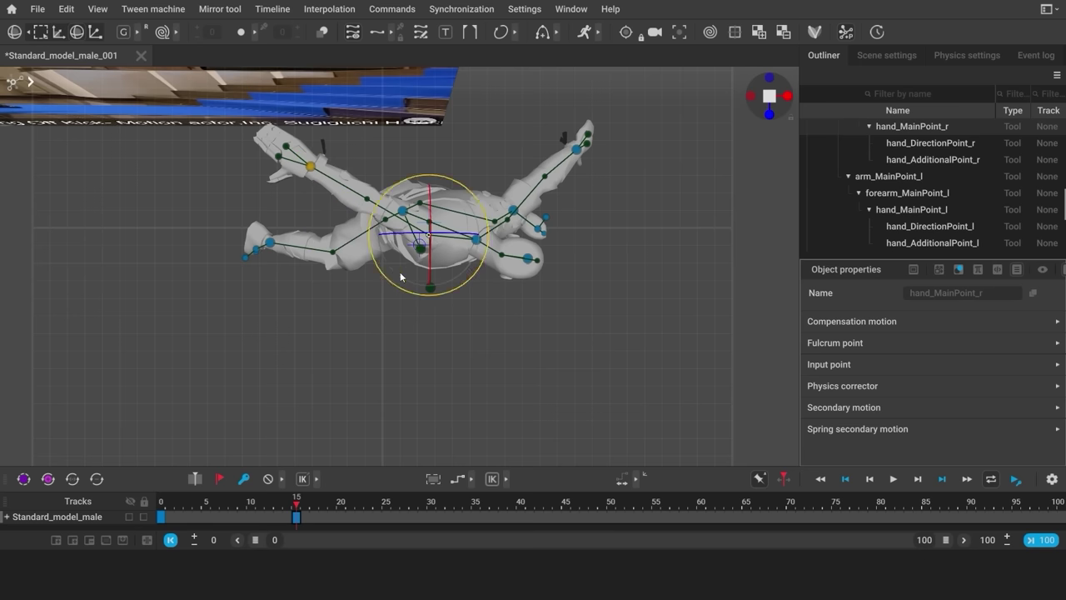
Rotate the right hand about its shoulder in the top and front views to level the arm extended behind
drag(400, 277, 430, 301)
key(KP_1)
drag(409, 226, 426, 230)
scroll(433, 299, down, 2)
alt+middle_drag(433, 299, 549, 293)
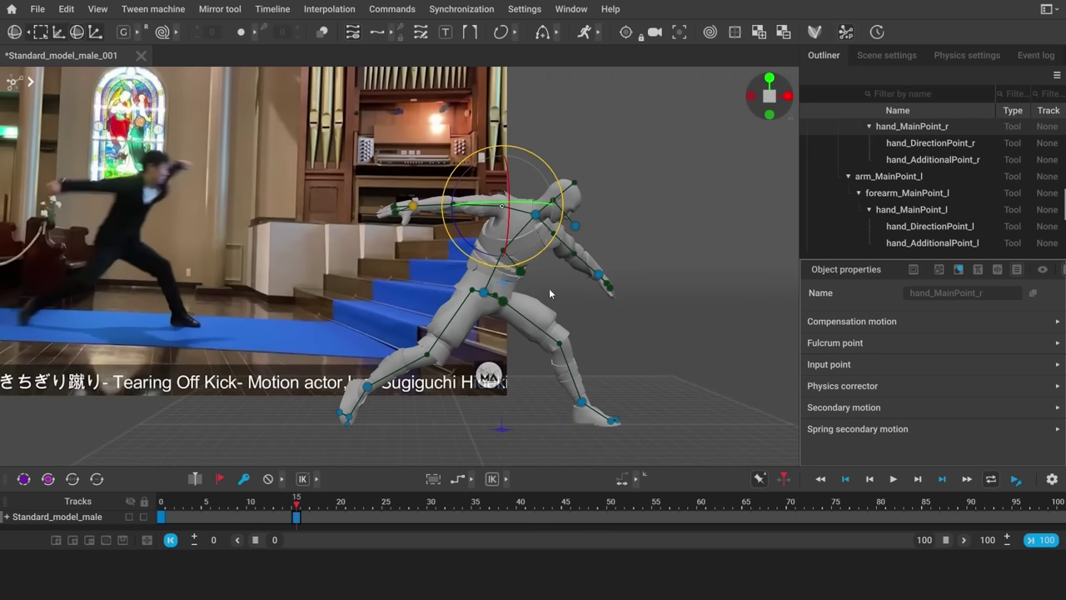
Rotate the left hand about its shoulder to raise the forward arm to about shoulder height
click(598, 274)
drag(521, 252, 558, 270)
click(609, 309)
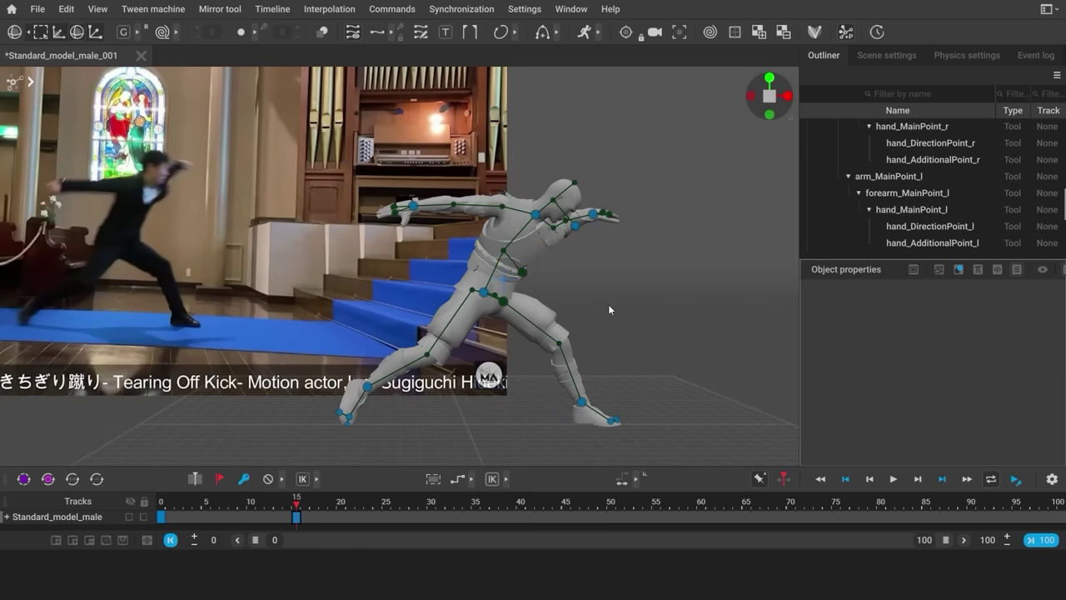
Move the head direction controller upward so the character looks straight ahead
right_drag(672, 321, 411, 147)
click(433, 163)
key(w)
drag(434, 163, 450, 118)
click(618, 227)
Reposition the left shoulder point and fine-tune the left hand from the top view
scroll(509, 200, up, 5)
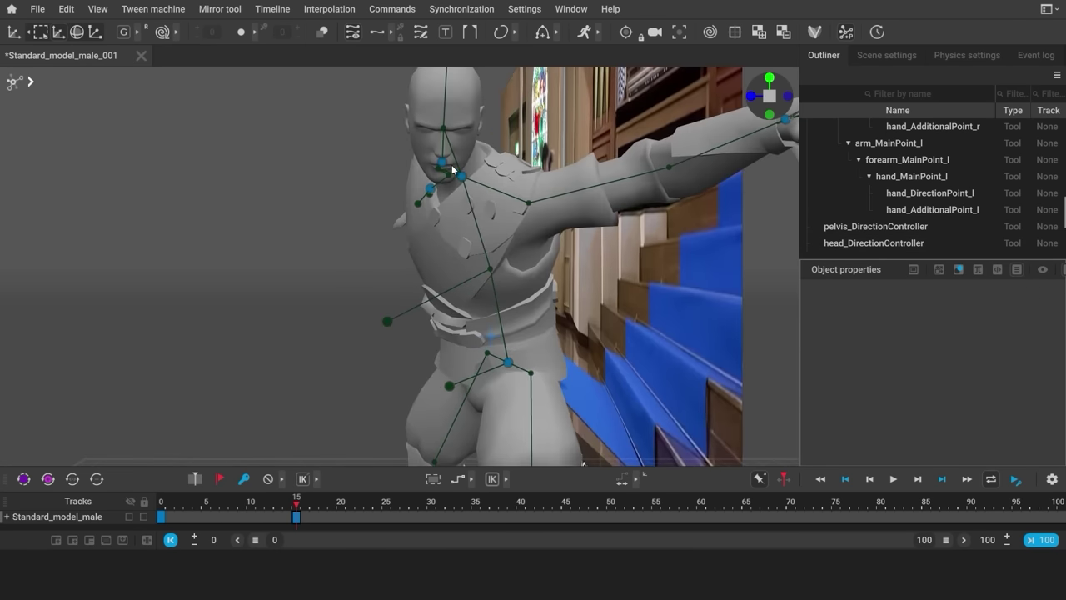
click(529, 204)
drag(529, 205, 540, 363)
click(773, 301)
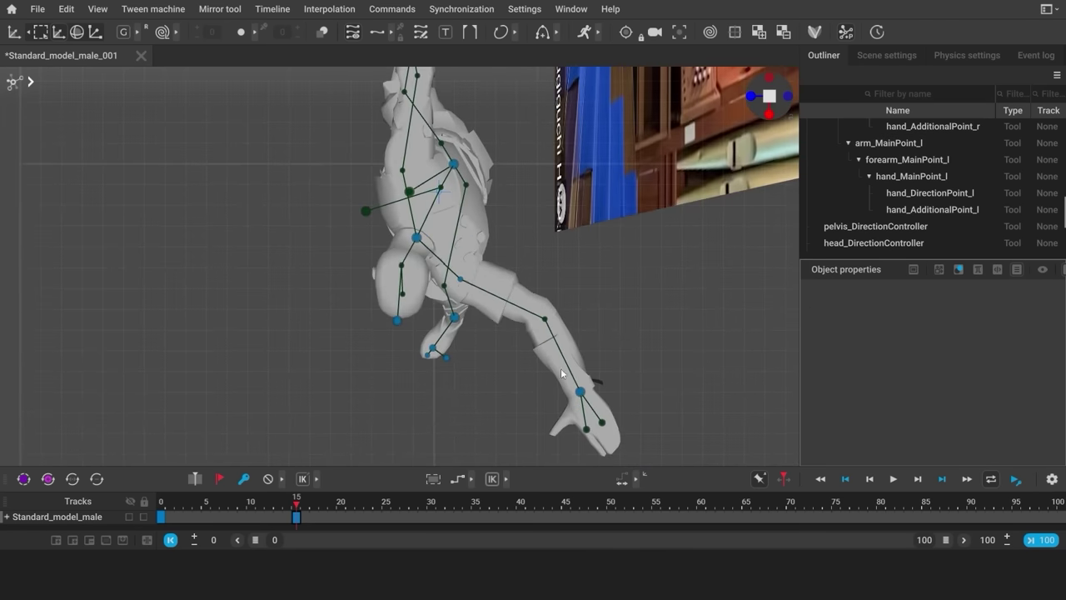
click(580, 392)
ctrl+drag(581, 392, 587, 399)
Fine-tune the right hand point and nudge the pelvis slightly downward in the front view
right_drag(470, 409, 406, 288)
click(259, 135)
click(552, 276)
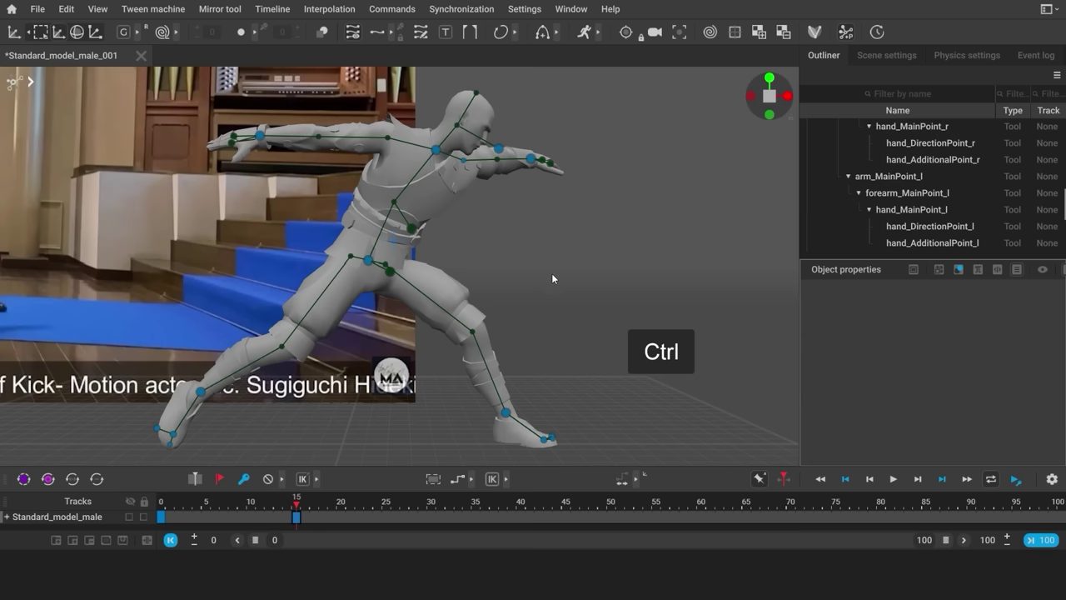
scroll(549, 277, down, 3)
middle_drag(450, 277, 567, 304)
click(668, 286)
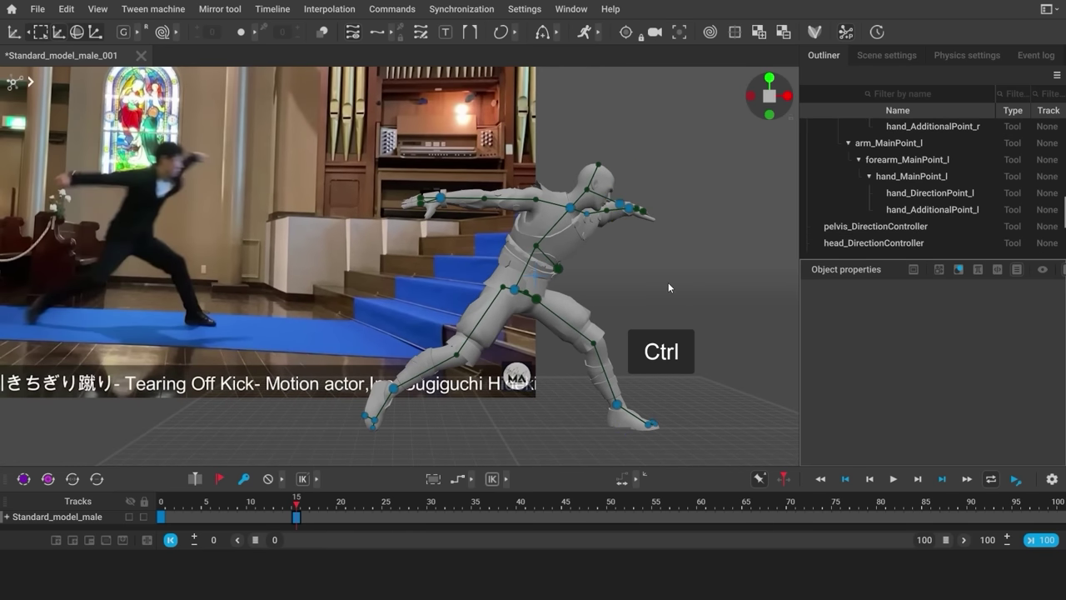
click(515, 290)
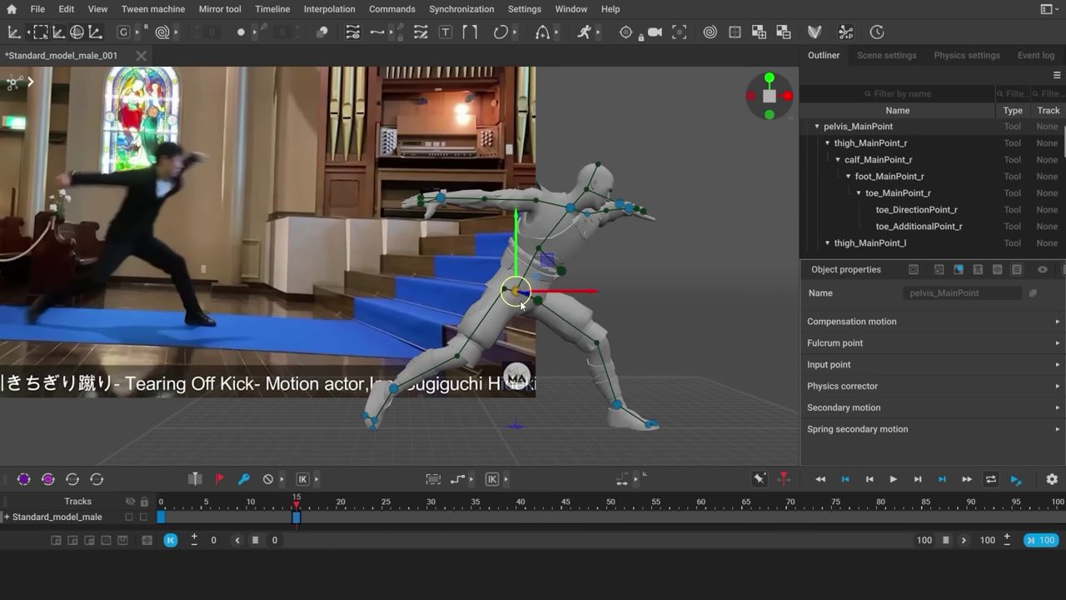
click(646, 277)
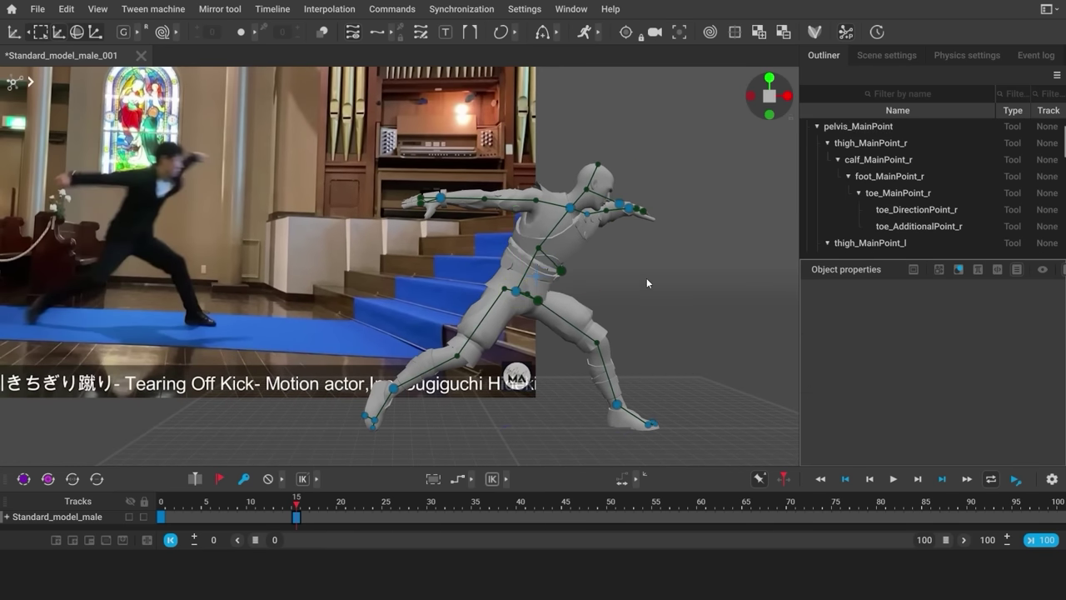
Hide the rig points and compare the poses by switching between the keyframes at frames 0 and 15
key(s)
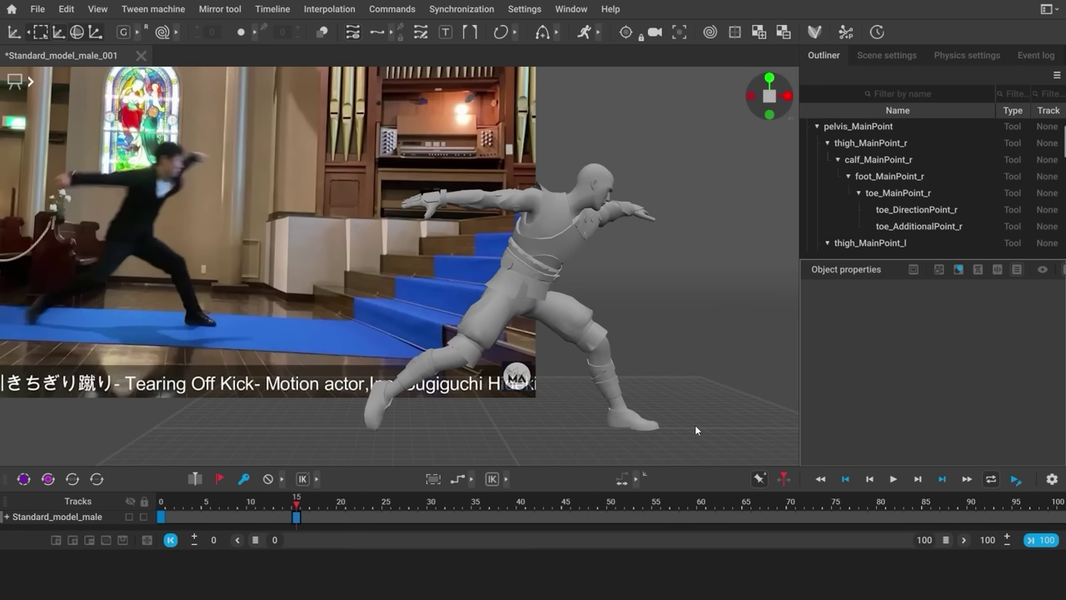
key(shift+a)
key(shift+d)
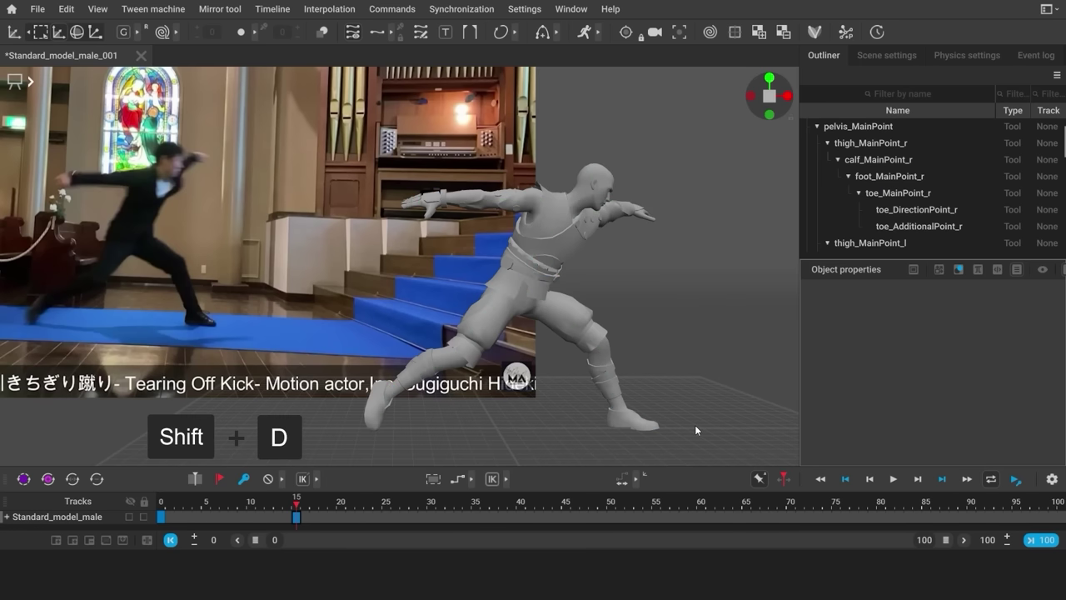
key(shift+a)
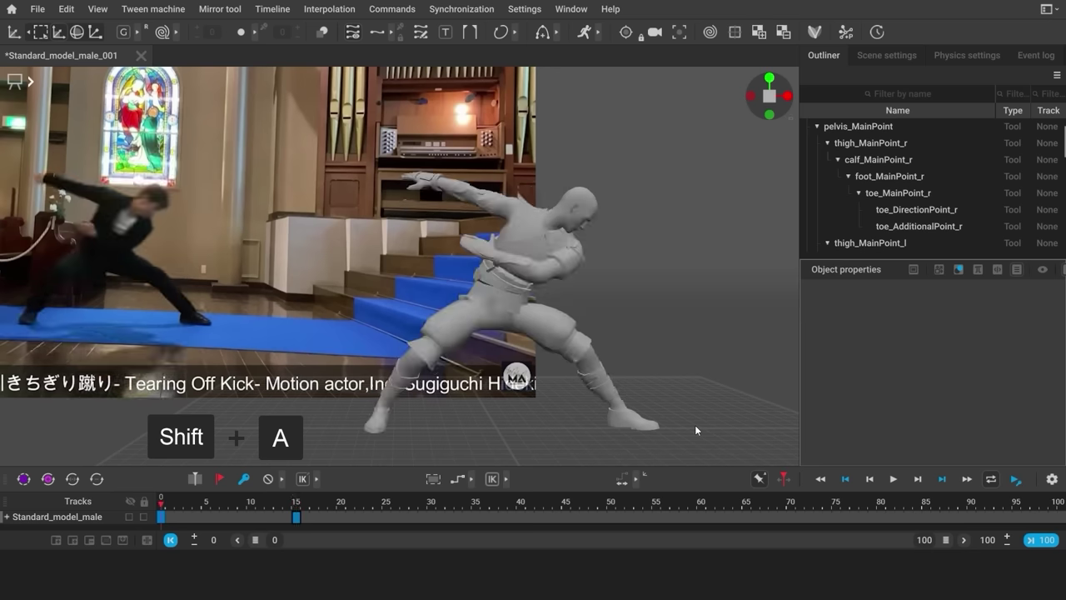
key(shift+d)
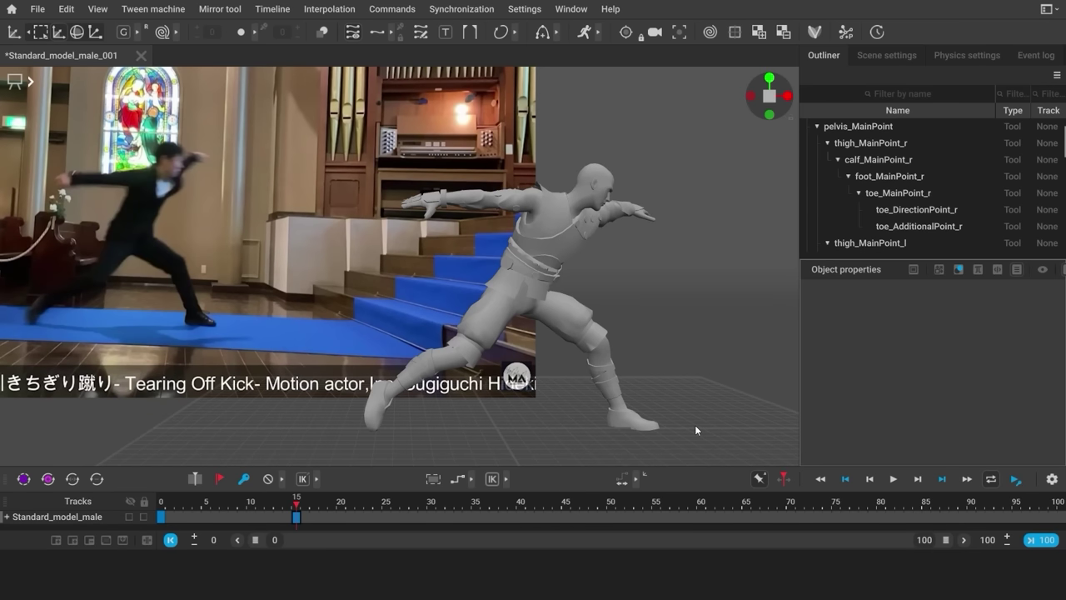
Go to frame 23 of the reference video and add a keyframe there on the character's track
drag(296, 508, 368, 502)
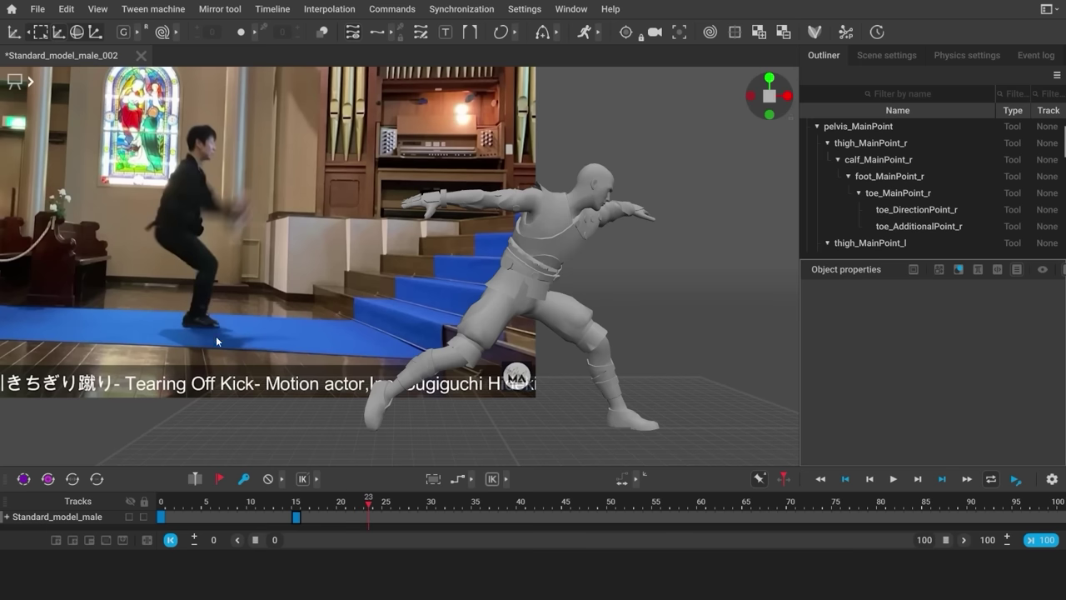
click(244, 478)
Release the right toe points and move the right ankle forward and down next to the left foot
click(393, 388)
key(shift+z)
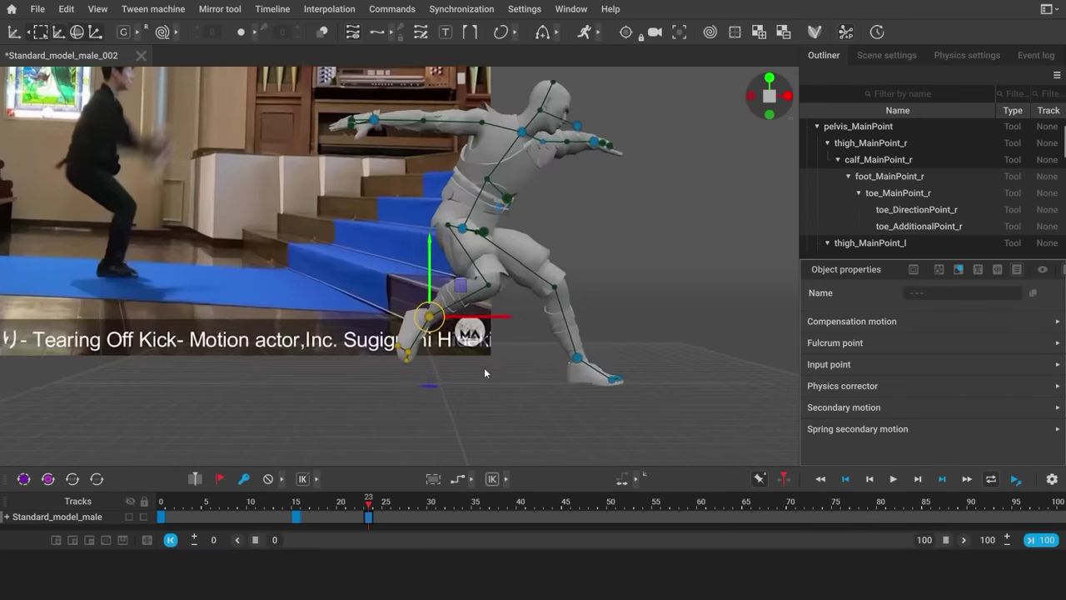
key(shift+z)
click(320, 306)
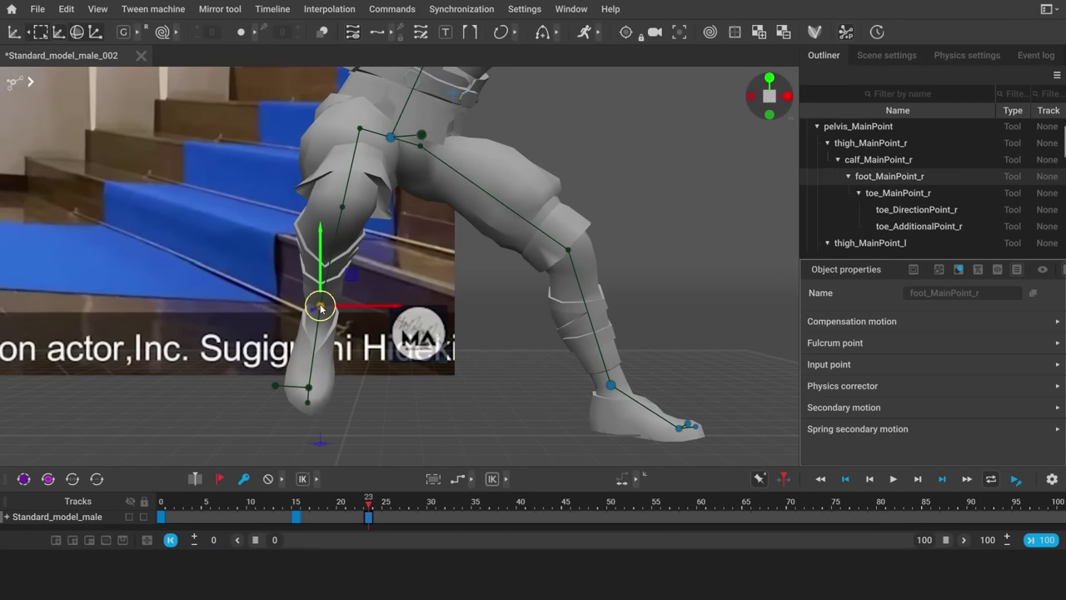
drag(319, 306, 474, 431)
Select the whole right foot and rotate it flat onto the floor beside the left foot
double_click(417, 391)
key(e)
drag(418, 396, 494, 433)
alt+drag(497, 442, 511, 385)
key(w)
click(646, 382)
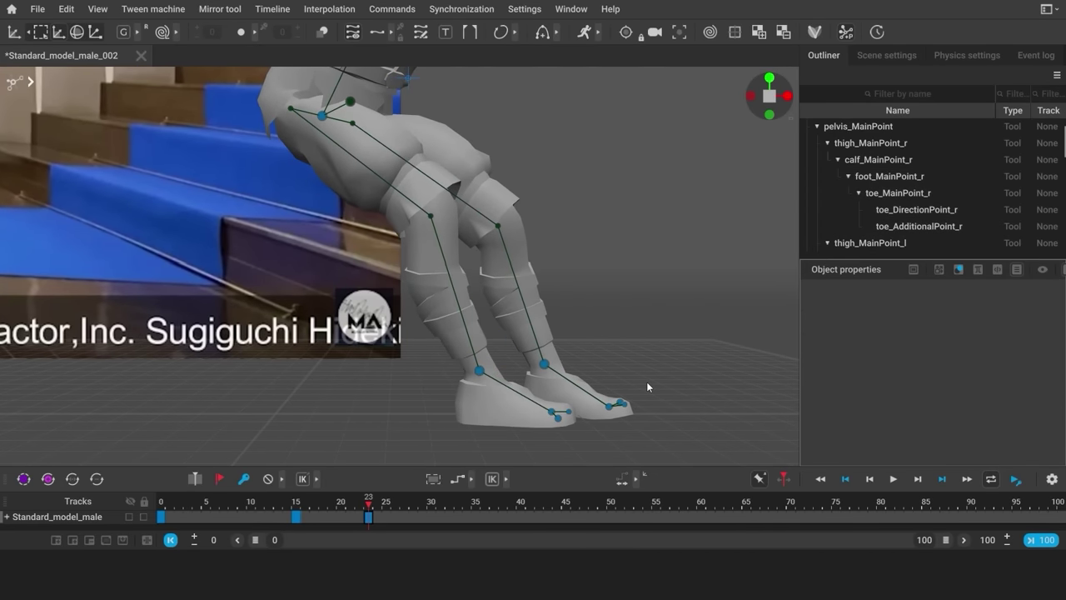
Select the pelvis and upper-body points and move the body forward above the feet at frame 23
scroll(433, 391, down, 5)
drag(266, 122, 548, 303)
drag(428, 278, 467, 278)
click(395, 404)
Select the whole left foot and rotate it from the side view to correct its direction and tilt
key(KP_3)
middle_drag(429, 430, 435, 336)
scroll(467, 346, up, 5)
double_click(508, 364)
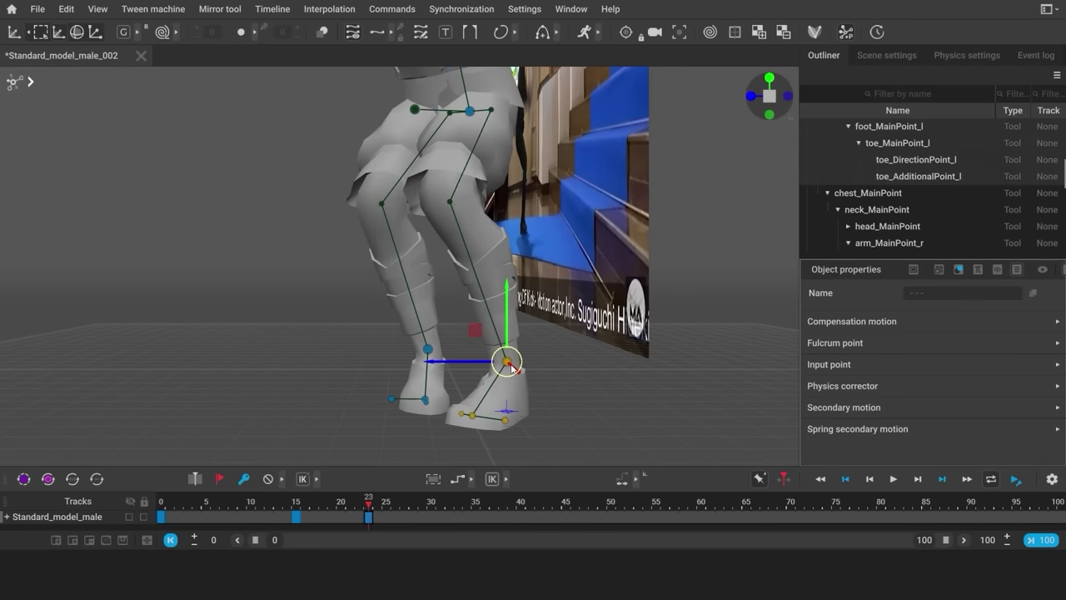
key(e)
drag(478, 366, 564, 350)
click(637, 403)
Adjust the right foot's position beside the left foot in the front view
click(430, 349)
key(KP_1)
key(w)
double_click(498, 337)
click(468, 358)
Rotate the right hand about the neck point to swing the right arm out to the character's side
key(KP_3)
middle_drag(429, 284, 431, 350)
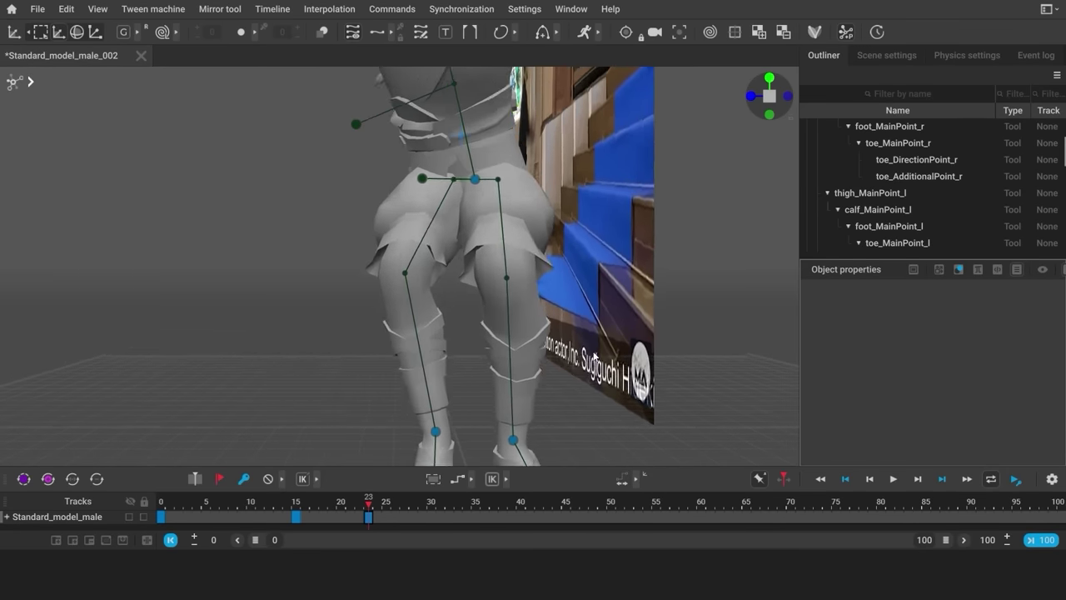
scroll(430, 349, down, 5)
click(419, 159)
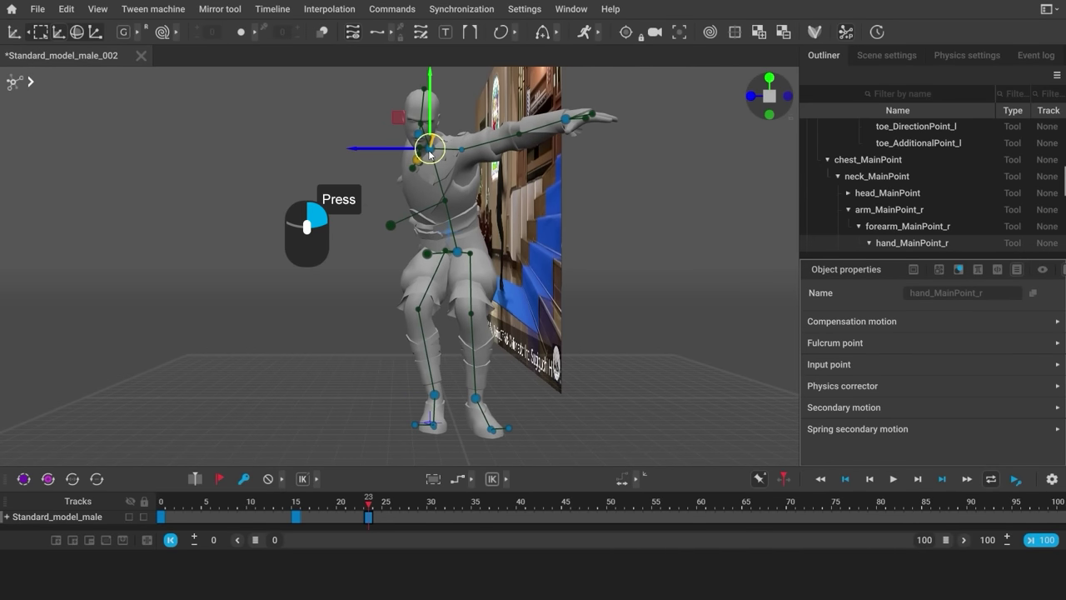
key(e)
drag(409, 160, 377, 190)
click(575, 262)
Move the neck point sideways to centre the upper body above the pelvis
click(426, 153)
key(w)
drag(426, 151, 586, 157)
Select the left foot's points and rotate the foot slightly inward
drag(553, 385, 460, 446)
key(e)
drag(497, 407, 486, 411)
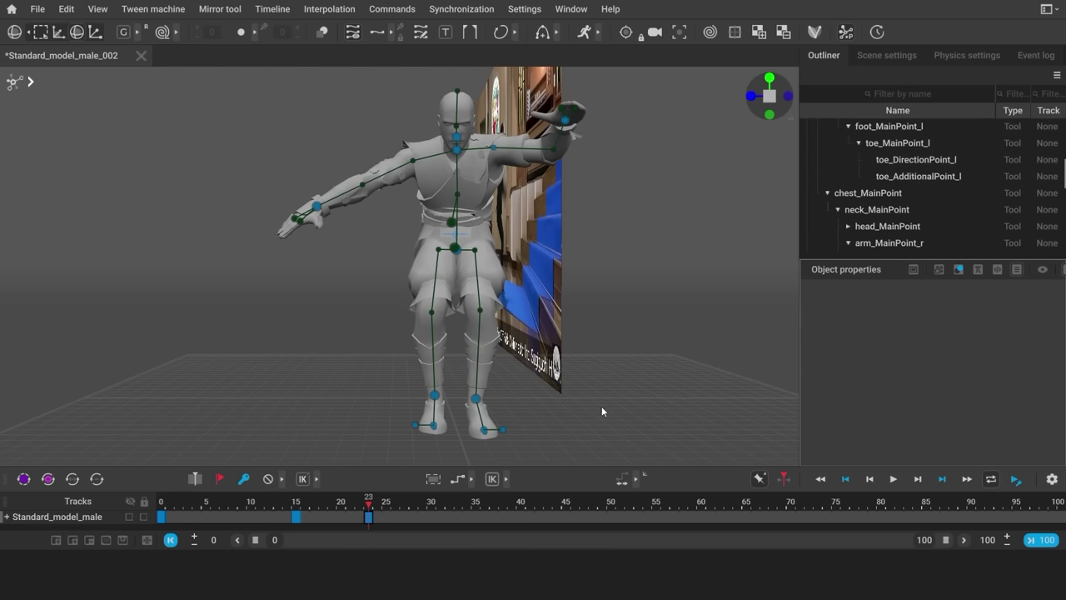
Bring both hands down in front of the torso with bent elbows on the frame 23 pose
click(295, 214)
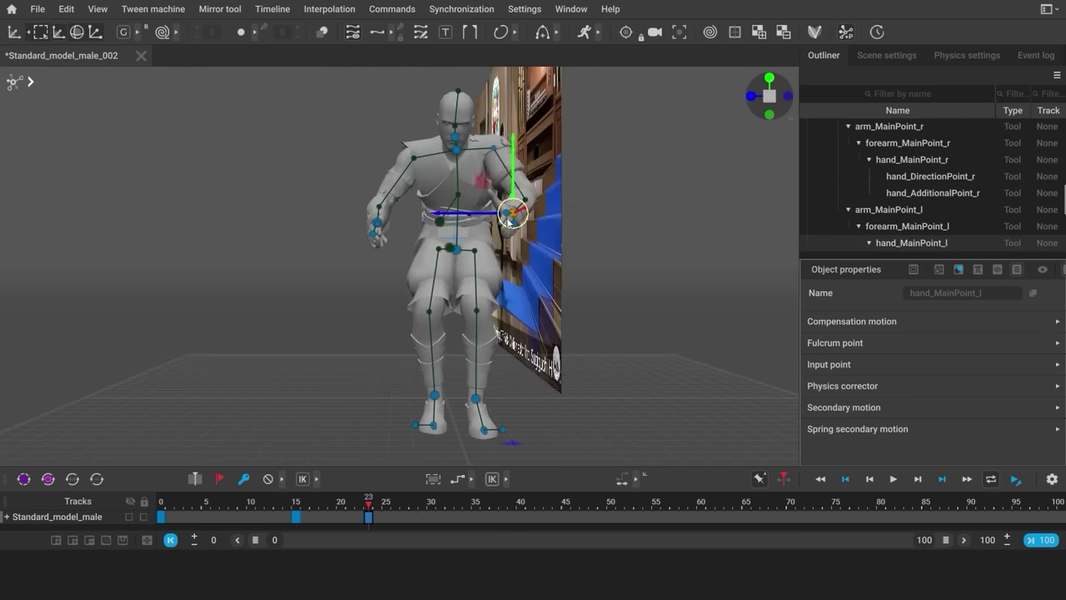
click(495, 151)
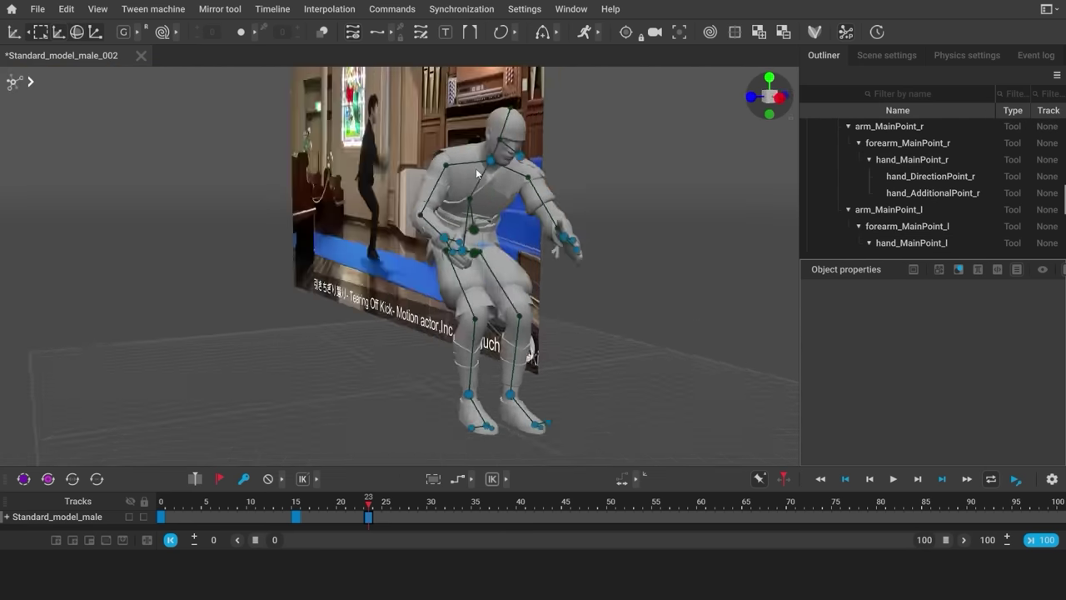
click(479, 173)
drag(479, 172, 450, 115)
click(522, 157)
Move the left hand inward in the top view so both arms reach forward symmetrically
click(647, 249)
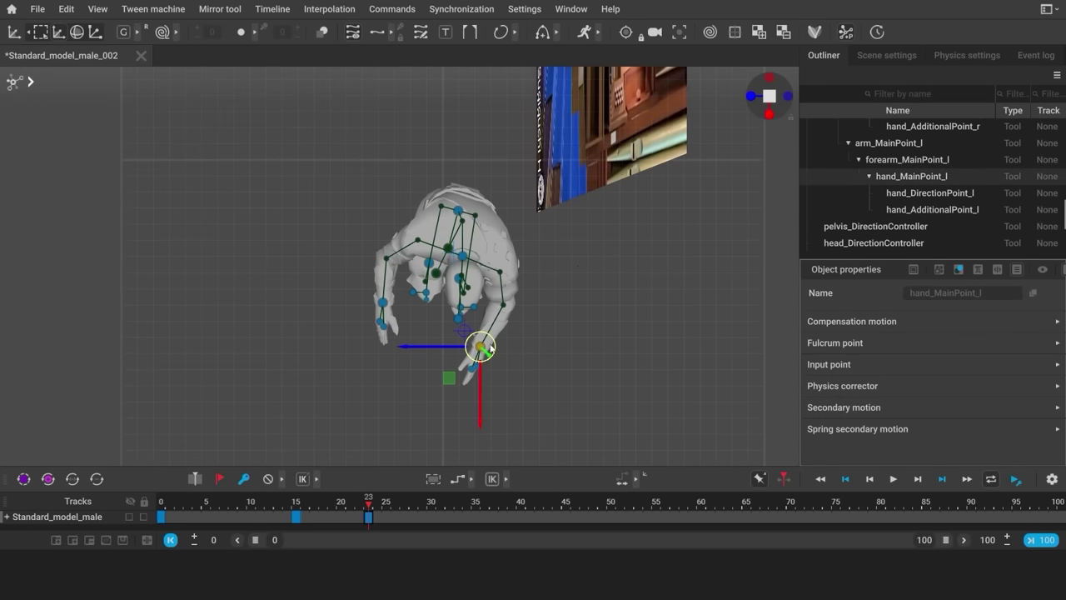
drag(475, 350, 416, 333)
click(512, 326)
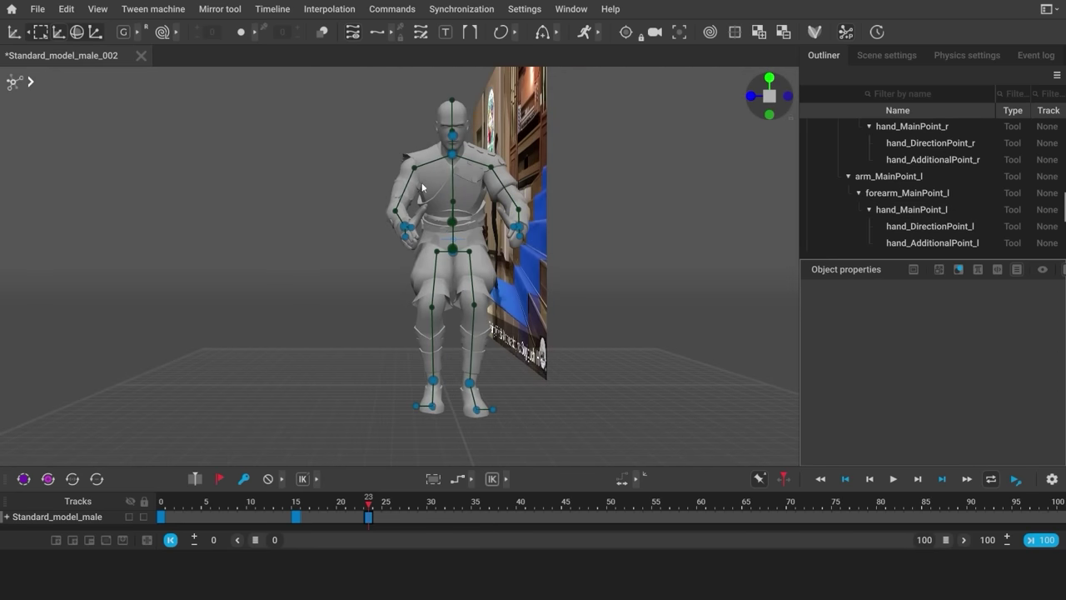
click(421, 189)
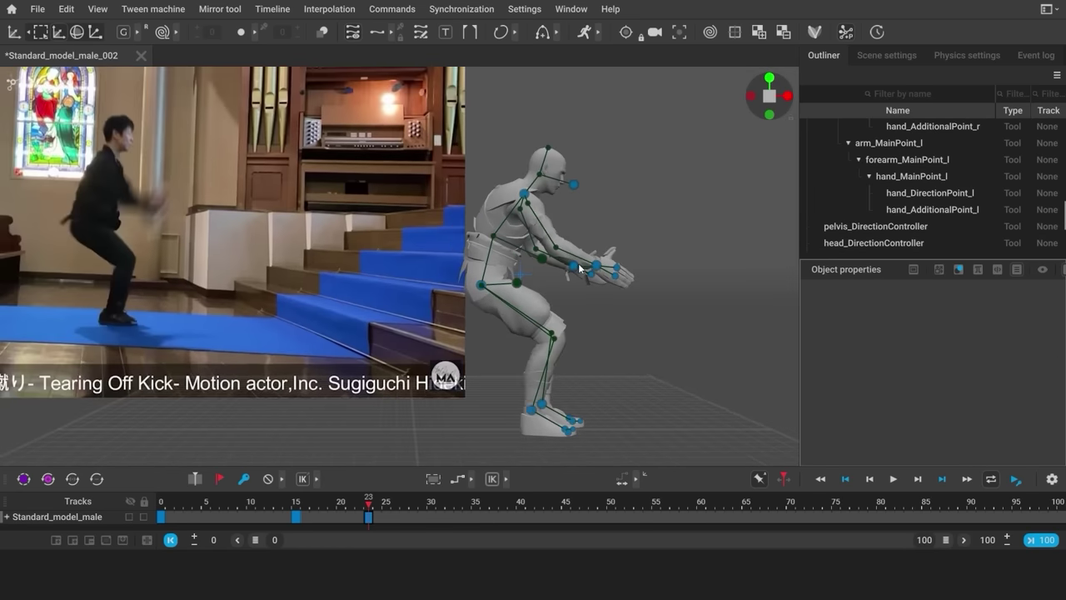
Pull the hands slightly back towards the body in the side view and nudge the neck point
click(496, 283)
key(e)
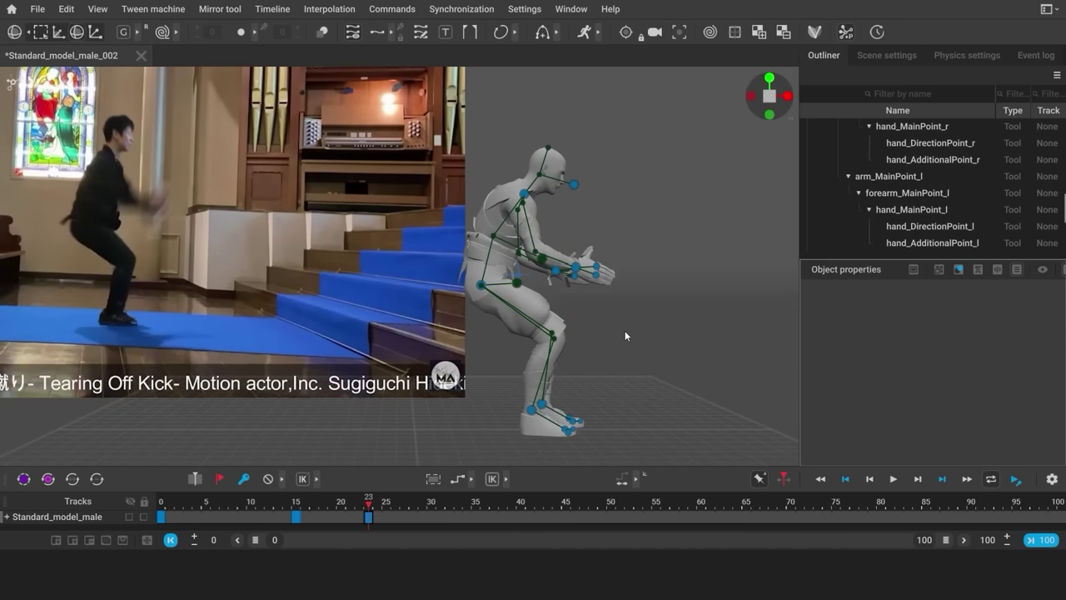
click(570, 271)
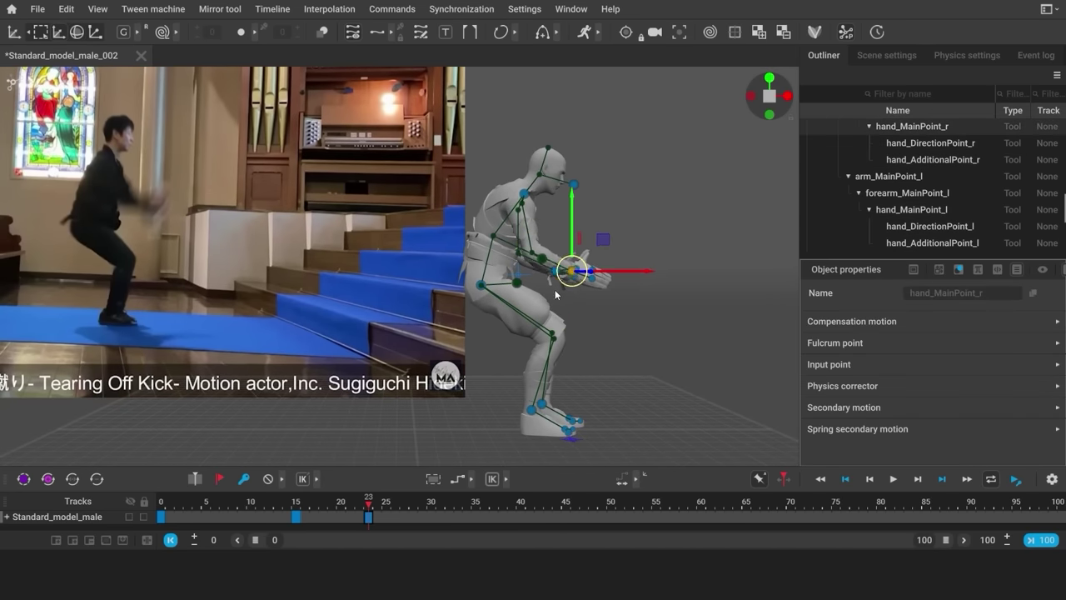
click(562, 263)
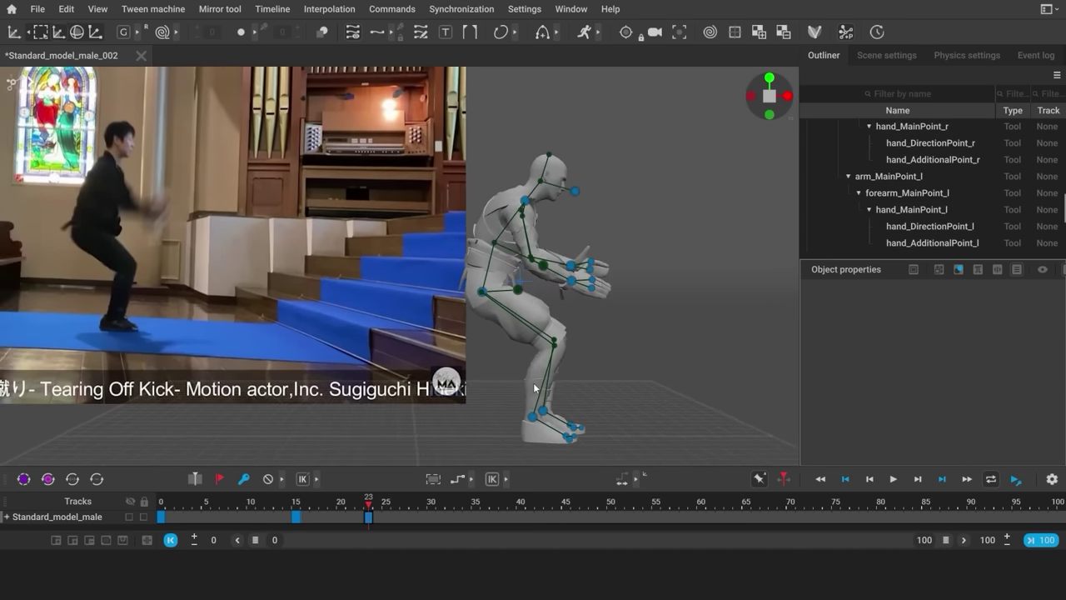
click(518, 198)
click(493, 293)
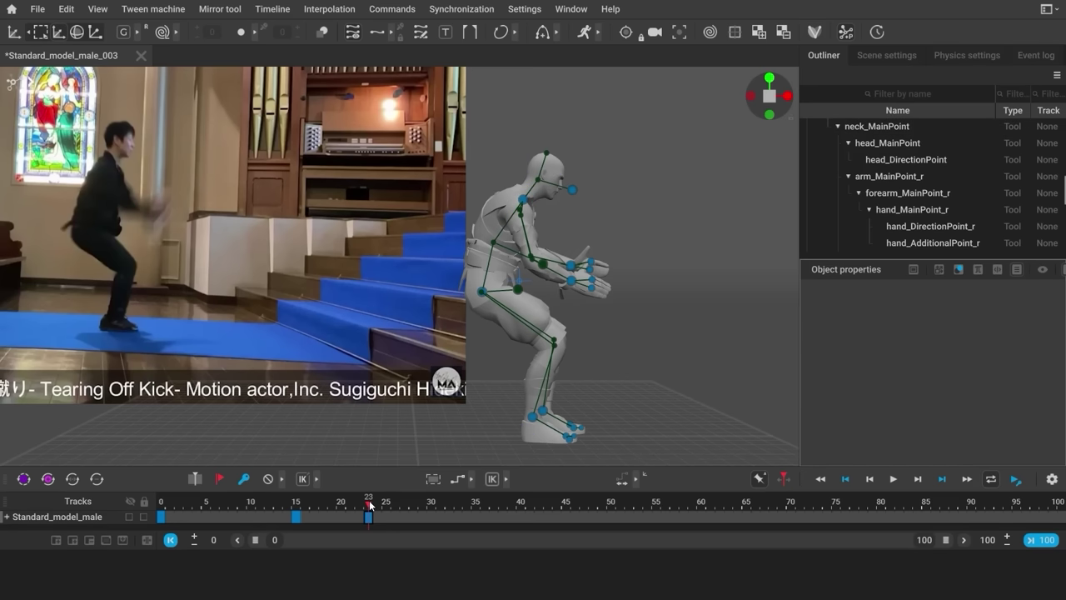
Add a keyframe at frame 27 and lock the toe points of both feet in place
drag(370, 505, 407, 519)
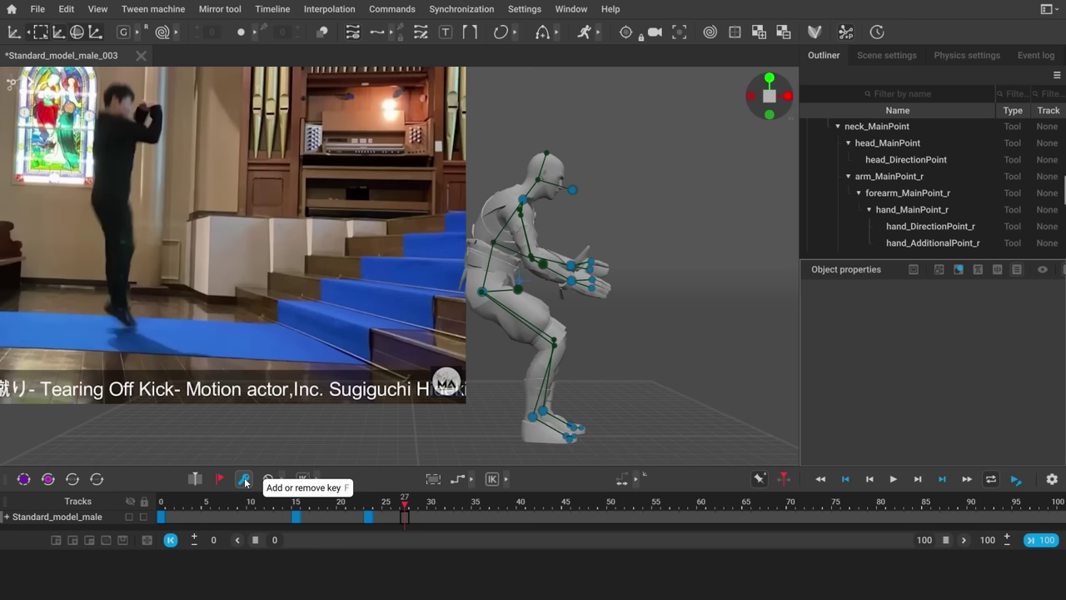
alt+middle_drag(651, 414, 480, 360)
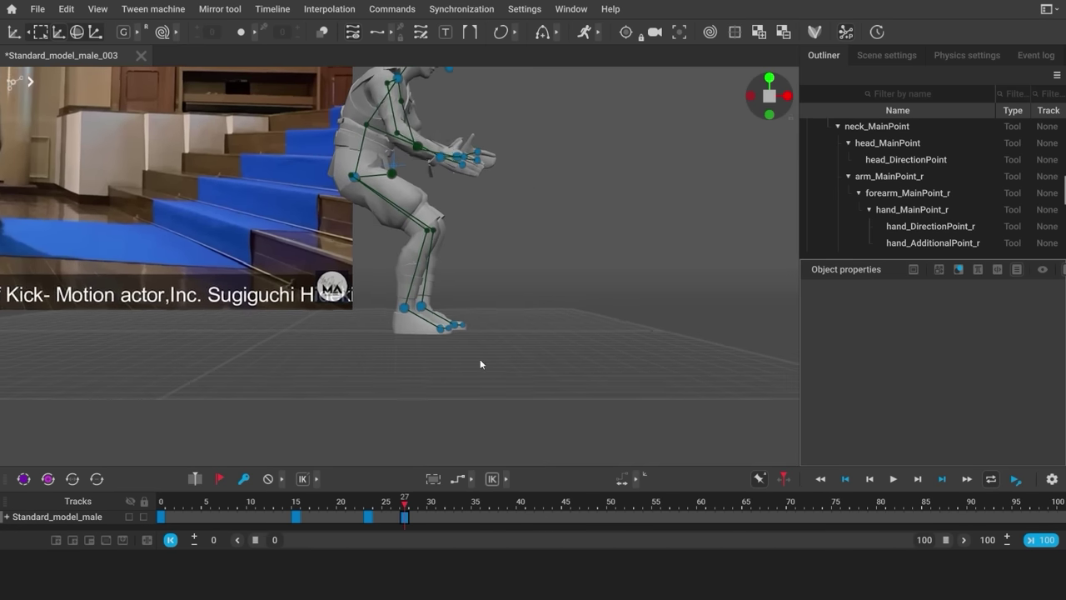
alt+right_drag(479, 359, 652, 392)
drag(456, 408, 521, 450)
key(r)
drag(493, 376, 545, 402)
key(r)
click(619, 425)
Lift the right and left foot main points upward and forward to raise both heels off the ground
click(347, 351)
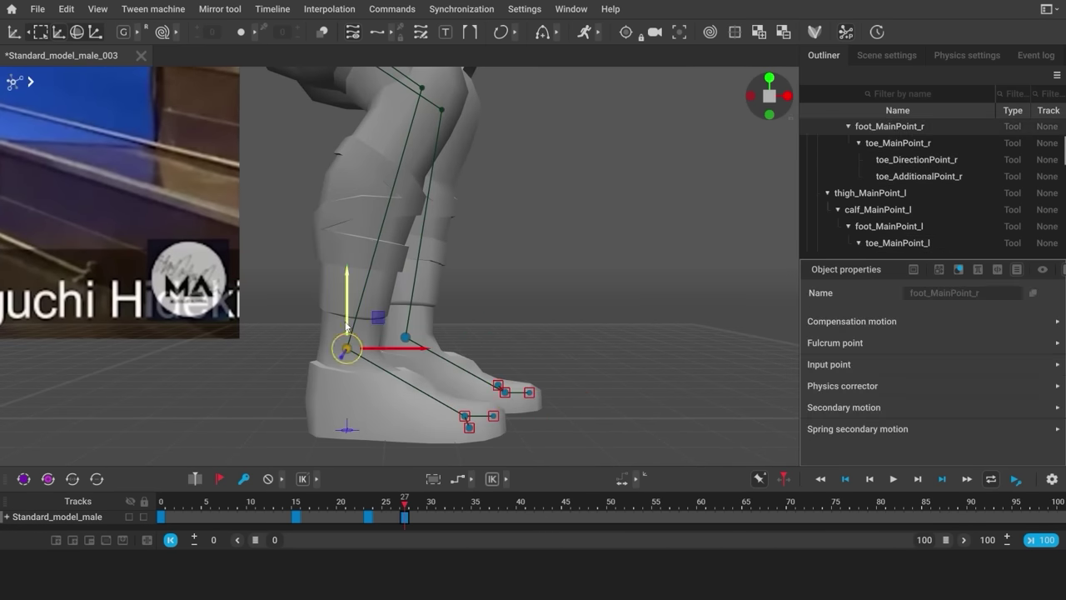
drag(347, 351, 415, 292)
click(466, 325)
drag(406, 338, 430, 284)
click(479, 348)
scroll(479, 348, down, 2)
scroll(542, 380, down, 5)
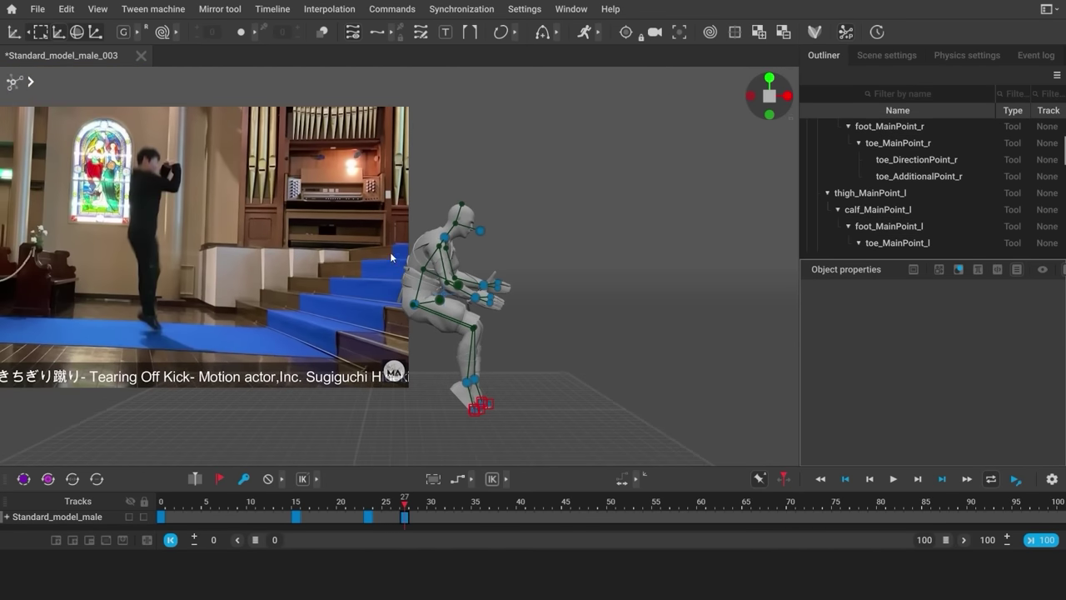
Raise the pelvis and upper body points and shift them forward over the toes to straighten the legs
drag(523, 315, 523, 314)
drag(419, 261, 419, 234)
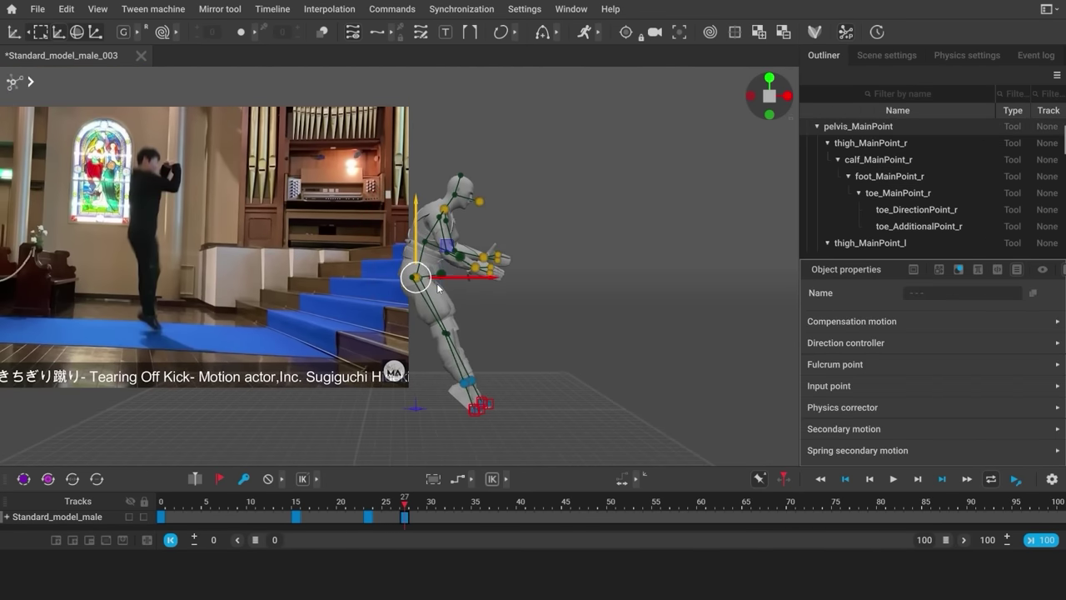
drag(448, 279, 489, 283)
drag(462, 204, 462, 193)
Rotate the upper body points in the side view to bring the torso and head upright
key(e)
drag(511, 241, 414, 177)
click(455, 166)
click(469, 192)
key(w)
Nudge the pelvis point slightly in the side view to fine-tune the upright posture
click(463, 262)
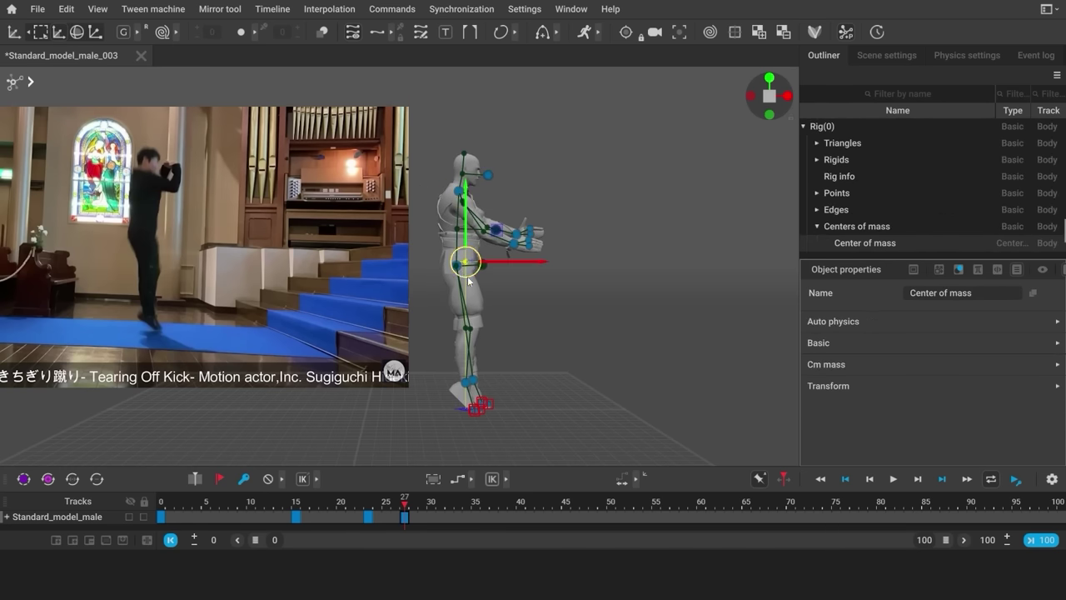
click(466, 276)
click(456, 268)
drag(460, 269, 461, 272)
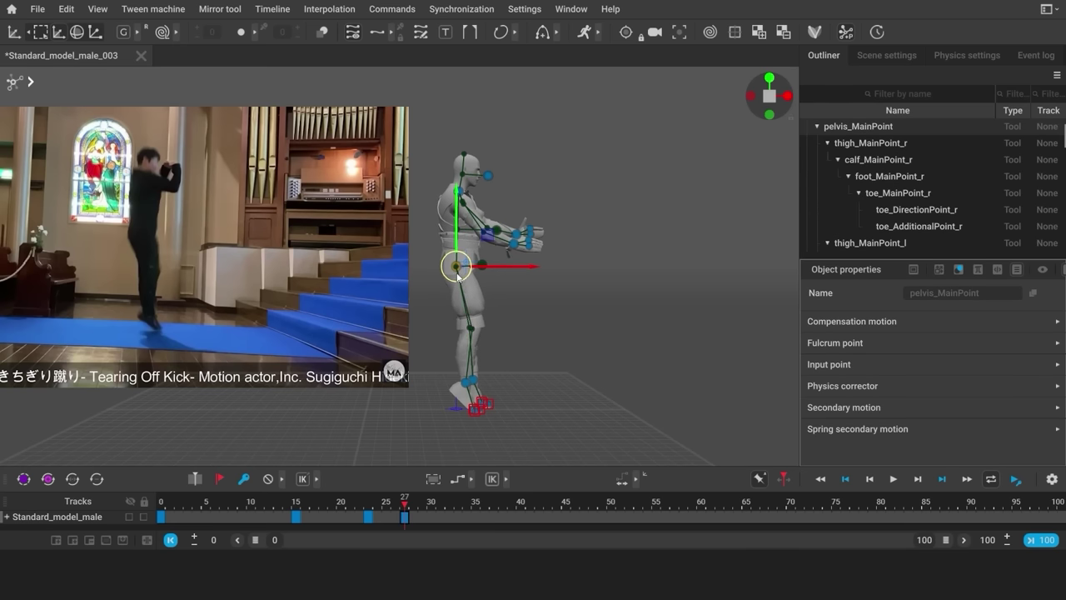
click(556, 304)
Raise the right hand in front of the face in the side view
click(515, 245)
drag(515, 246, 506, 195)
key(e)
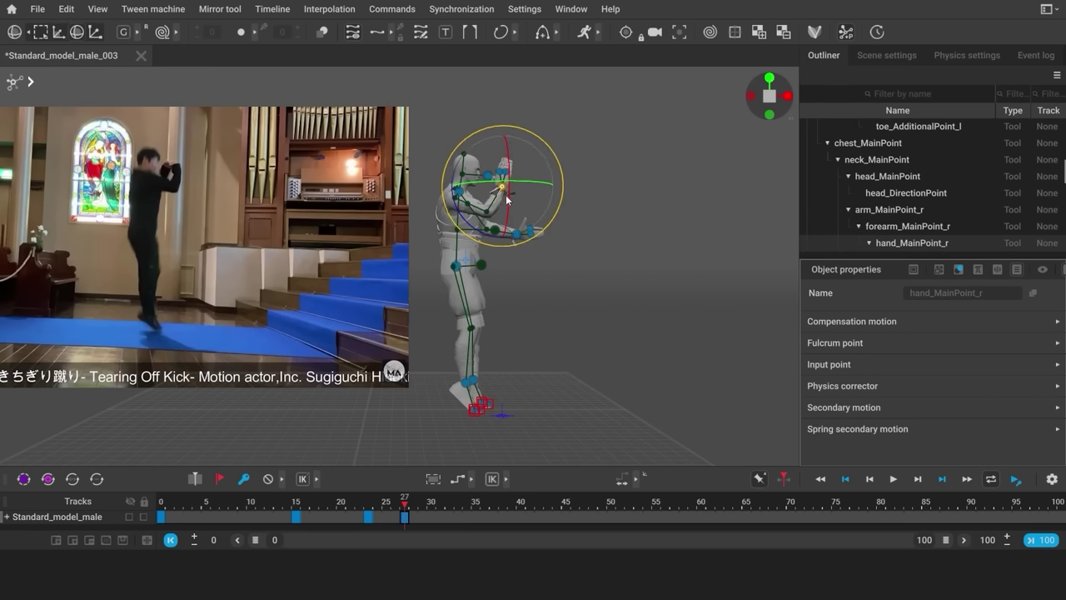
click(594, 278)
Adjust the raised right hand's sideways position beside the head in the front view
key(KP_1)
click(404, 172)
key(w)
drag(404, 171, 394, 170)
key(e)
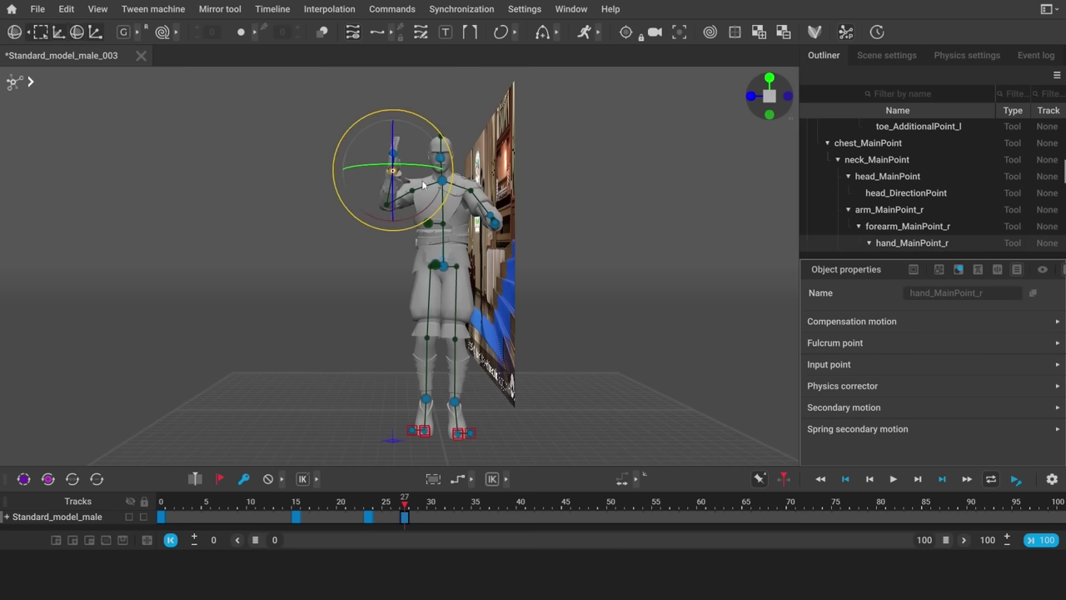
key(w)
click(595, 333)
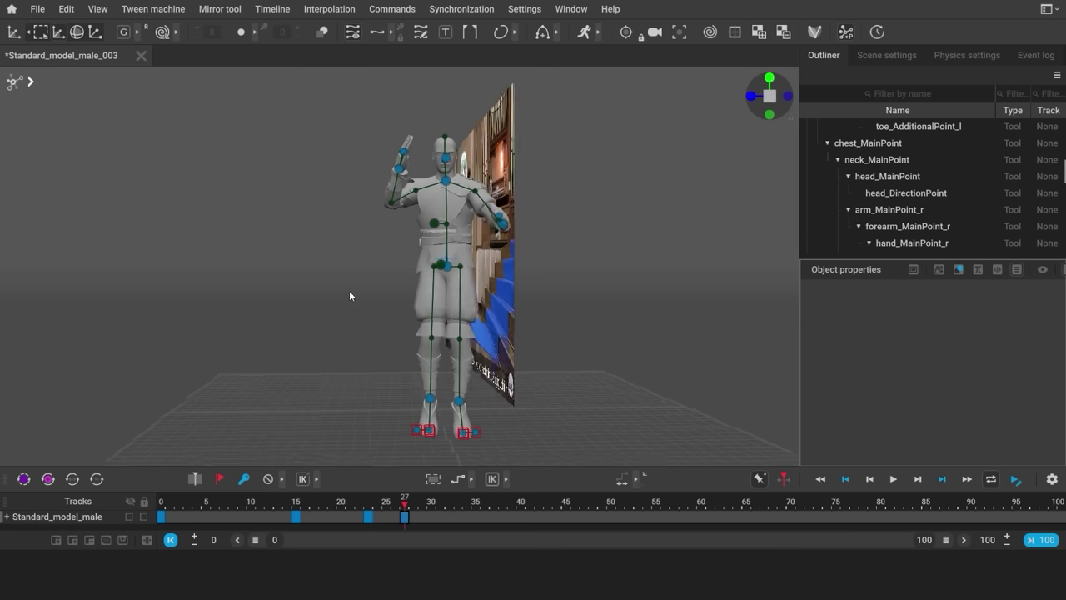
Raise the left hand to head height on the other side of the face
key(KP_1)
click(517, 234)
drag(517, 234, 484, 159)
key(KP_3)
key(e)
key(w)
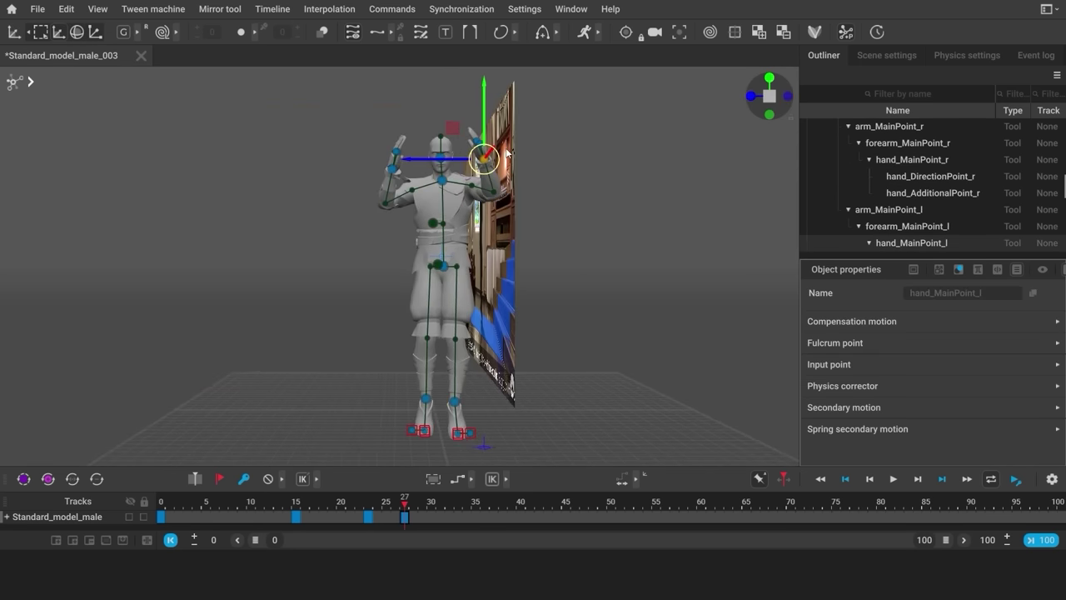
Move the chest direction controller sideways to face the chest forward in the front view
click(457, 206)
click(432, 224)
drag(432, 223, 440, 221)
click(469, 232)
Pull the left hand back and outward and move the right hand forward and inward in the top view
key(KP_7)
scroll(442, 422, up, 4)
click(508, 400)
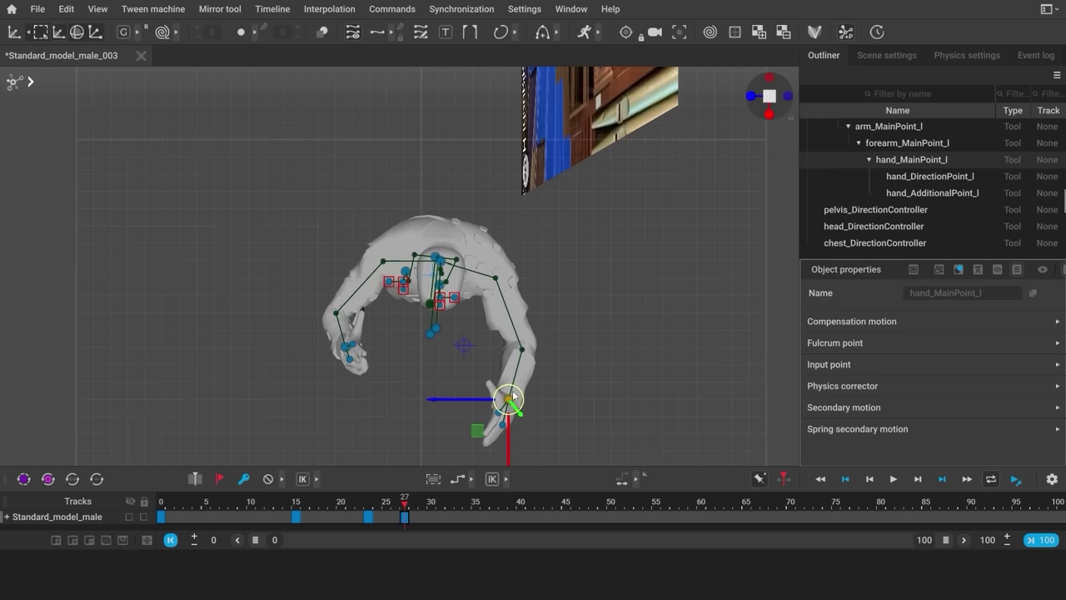
drag(507, 400, 524, 376)
click(353, 357)
drag(358, 363, 382, 377)
click(525, 377)
click(516, 268)
Lower the raised hands slightly in the side view and adjust the right hand in front of the face
key(KP_1)
scroll(517, 272, down, 3)
middle_drag(517, 272, 610, 292)
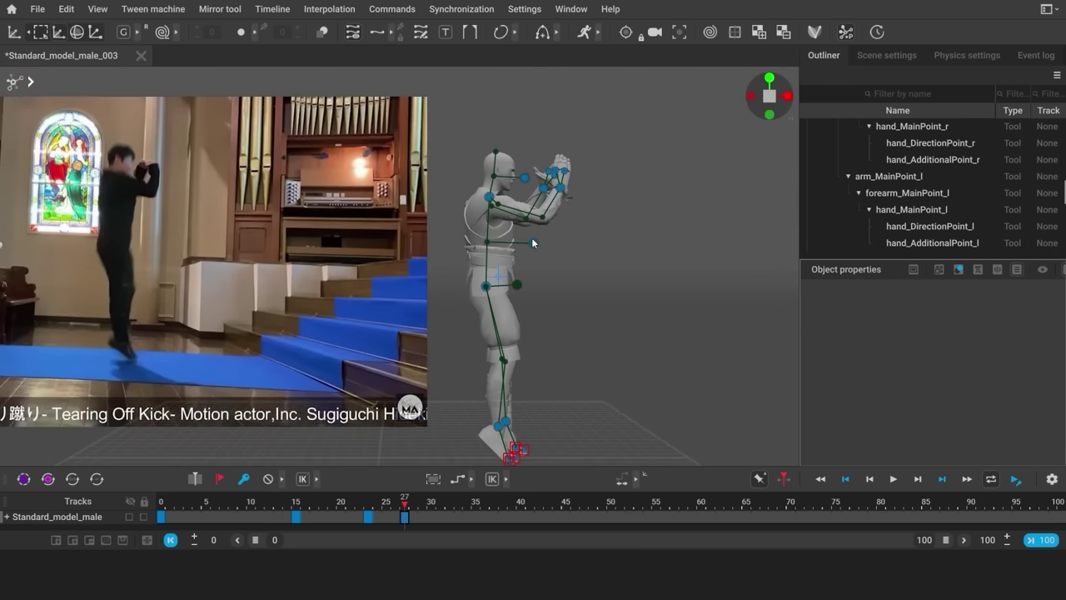
click(559, 185)
click(574, 209)
drag(559, 185, 573, 208)
click(547, 191)
click(564, 200)
click(560, 195)
key(e)
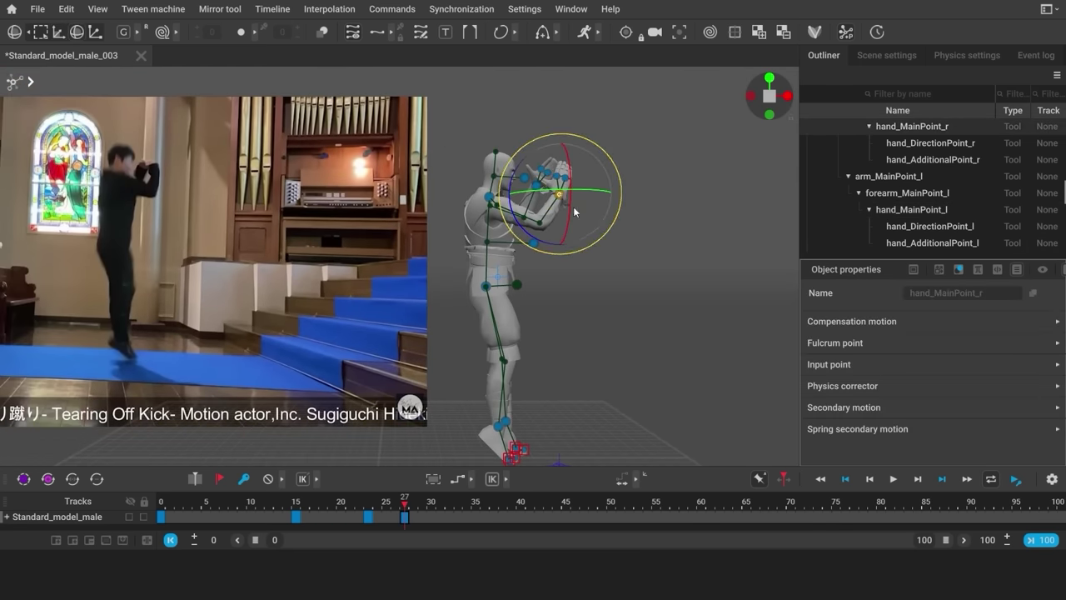
key(w)
Lower the head direction point slightly and adjust the height of the pelvis and upper body points
click(671, 308)
click(524, 178)
drag(525, 179, 524, 182)
click(628, 290)
alt+right_drag(627, 290, 627, 366)
drag(445, 147, 569, 304)
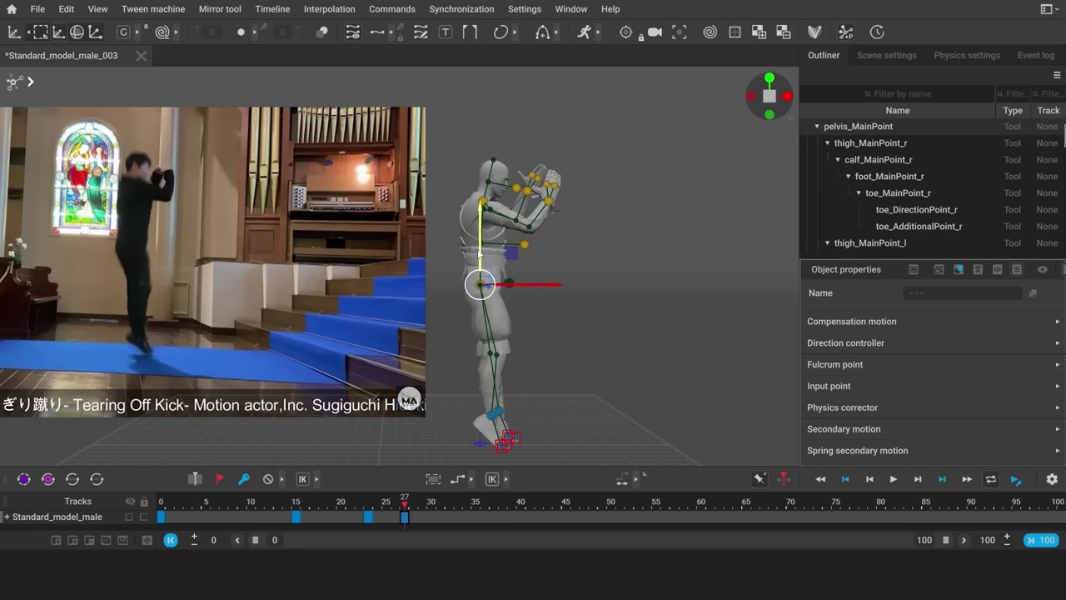
Compare the frame 23 and frame 27 poses with the controllers hidden, and save the scene as a new version
key(s)
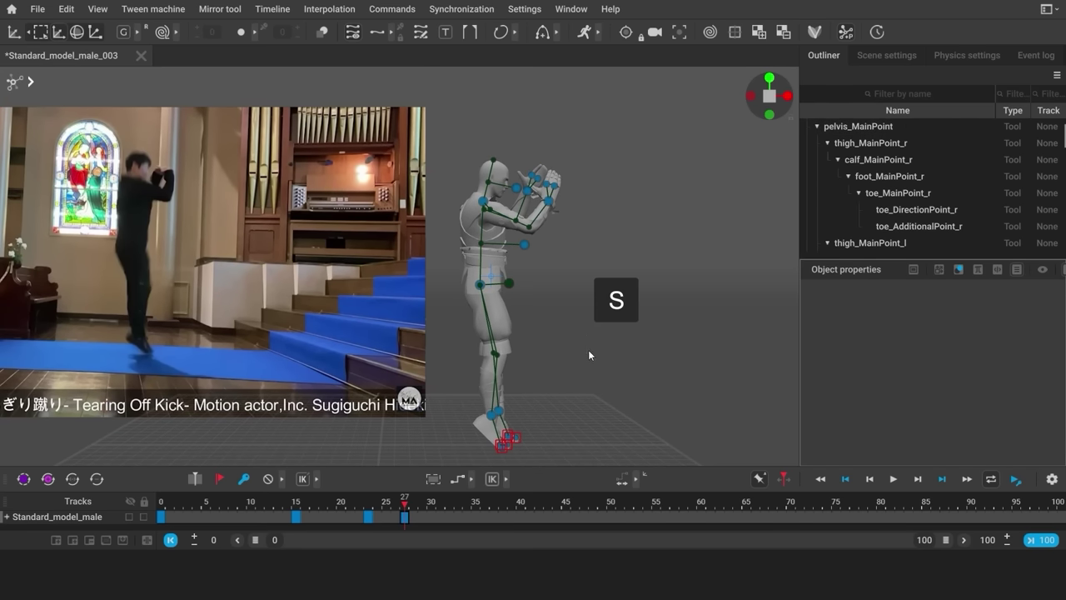
key(s)
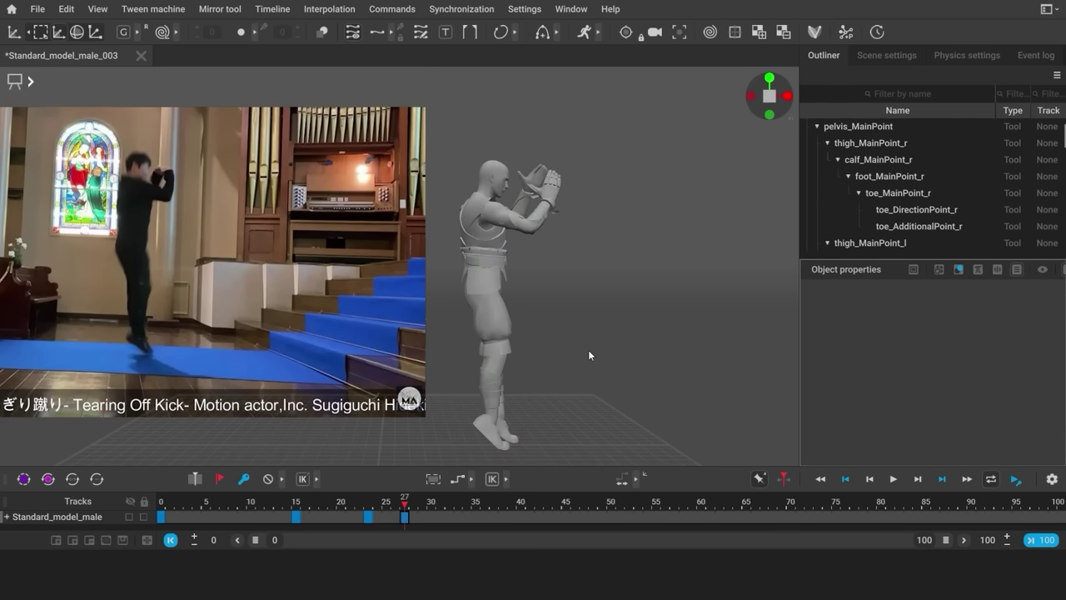
key(shift+a)
key(shift+d)
key(shift+a)
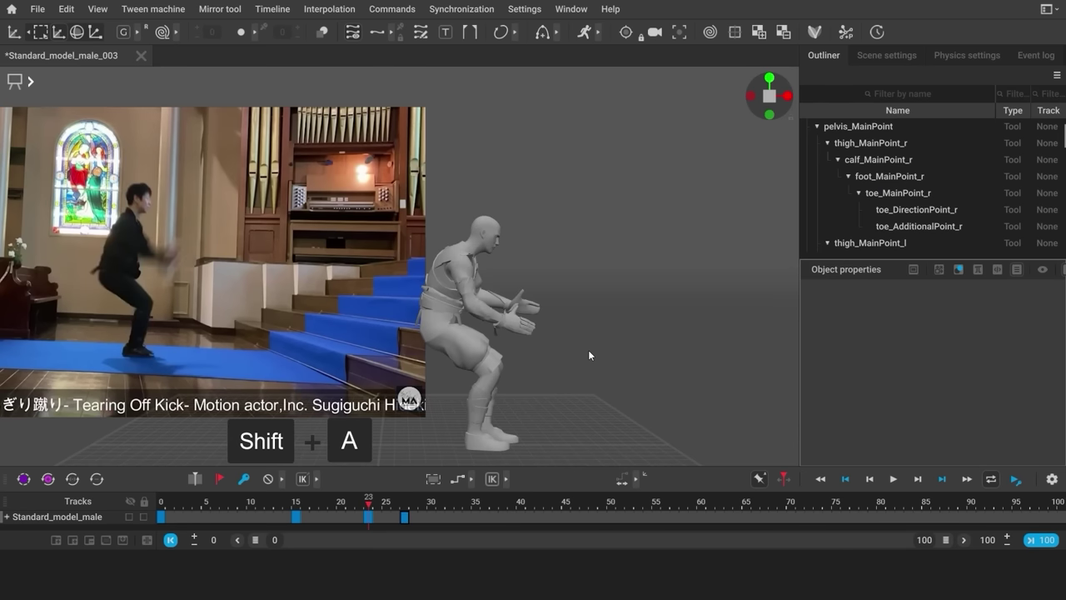
key(shift+d)
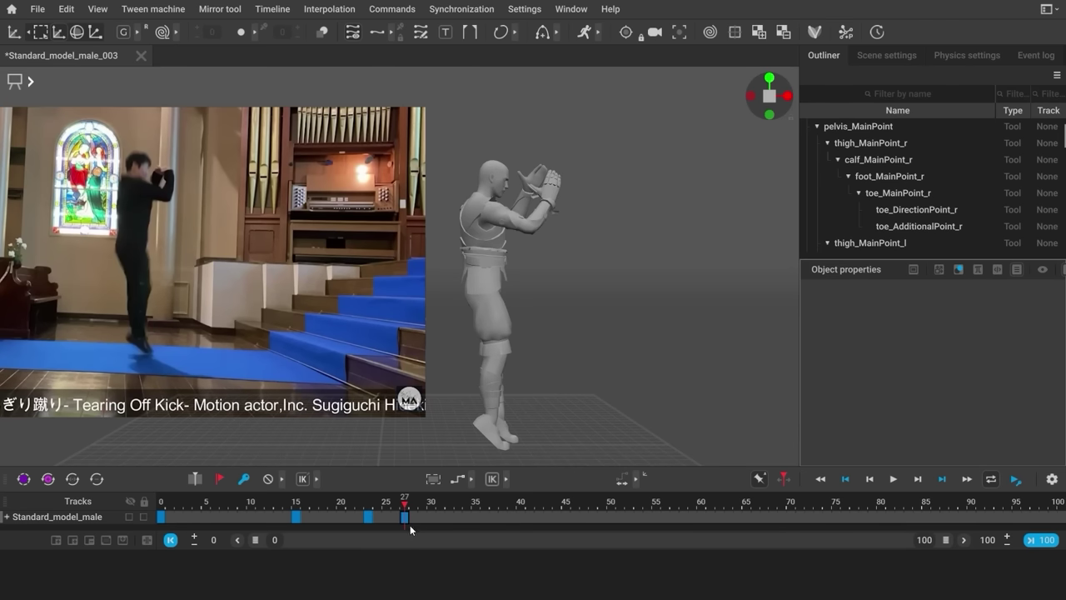
click(38, 10)
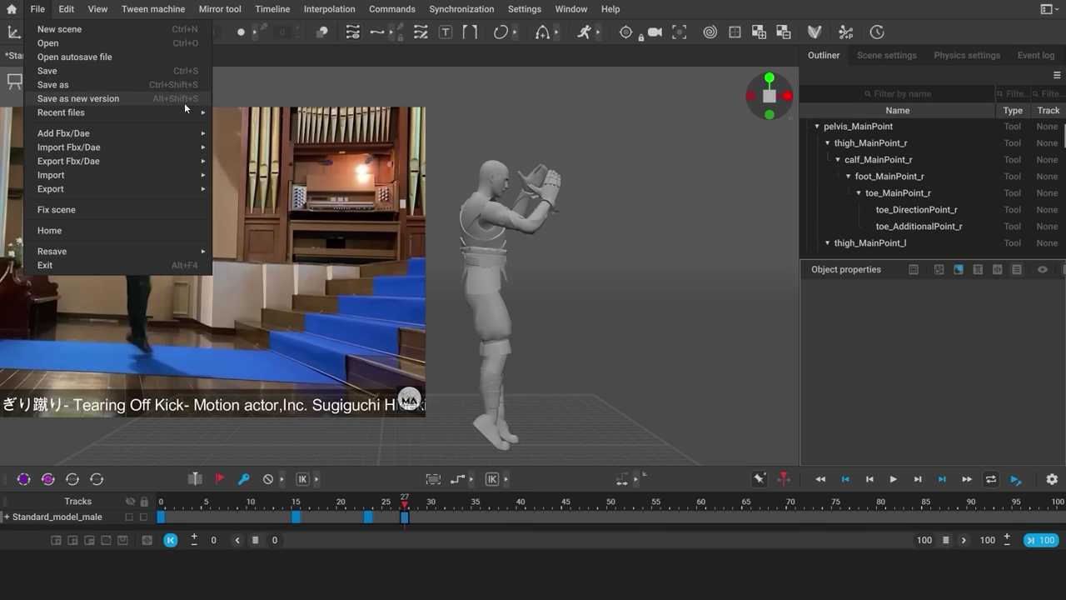
click(119, 102)
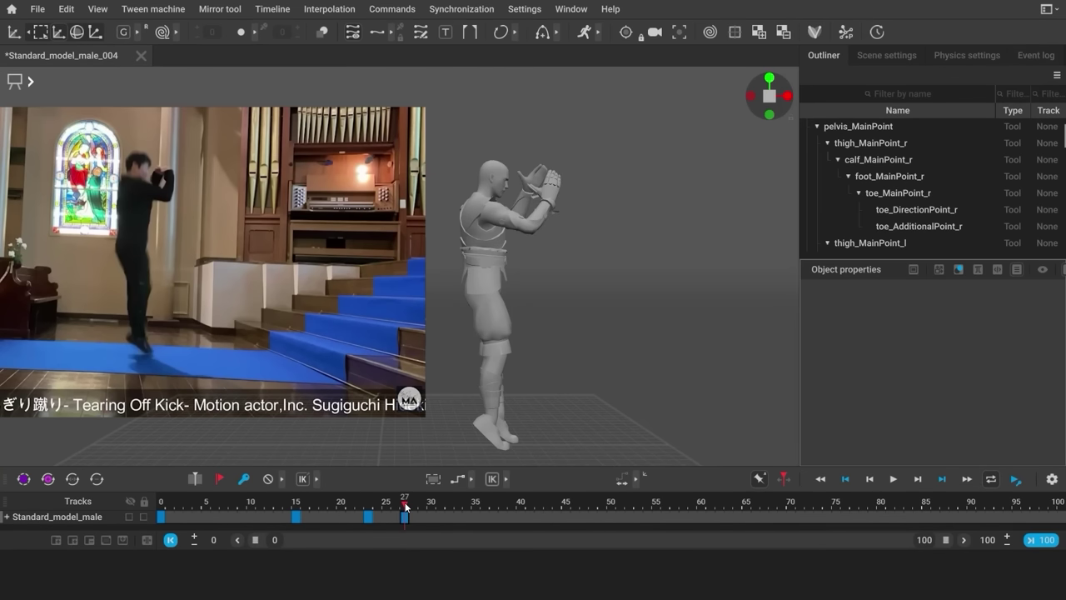
Add a keyframe at frame 33 with the point controllers shown and unlock the toe points of both feet
drag(405, 505, 484, 504)
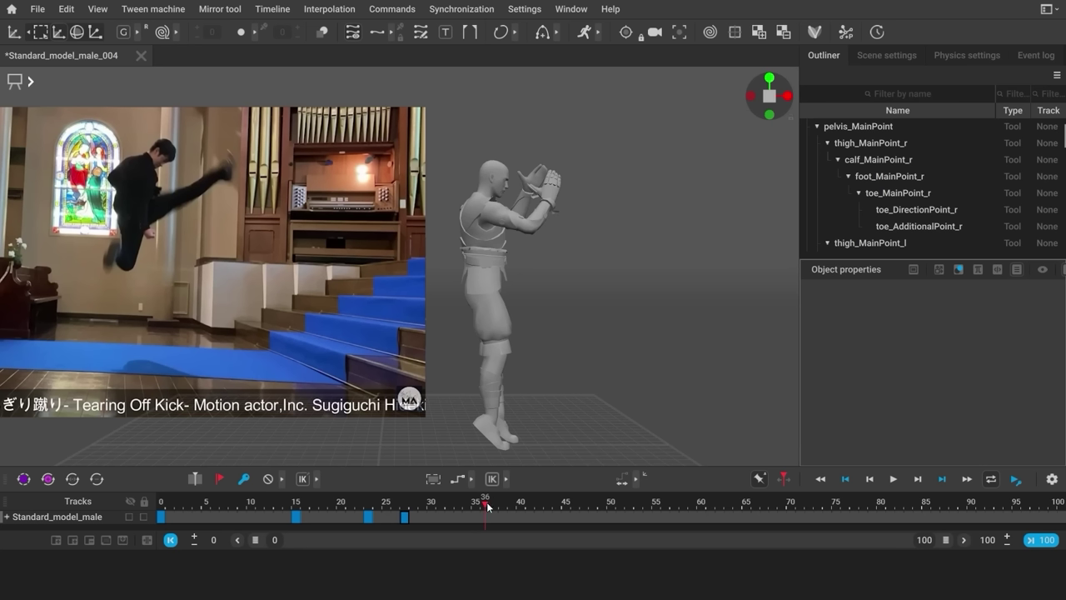
drag(483, 508, 462, 508)
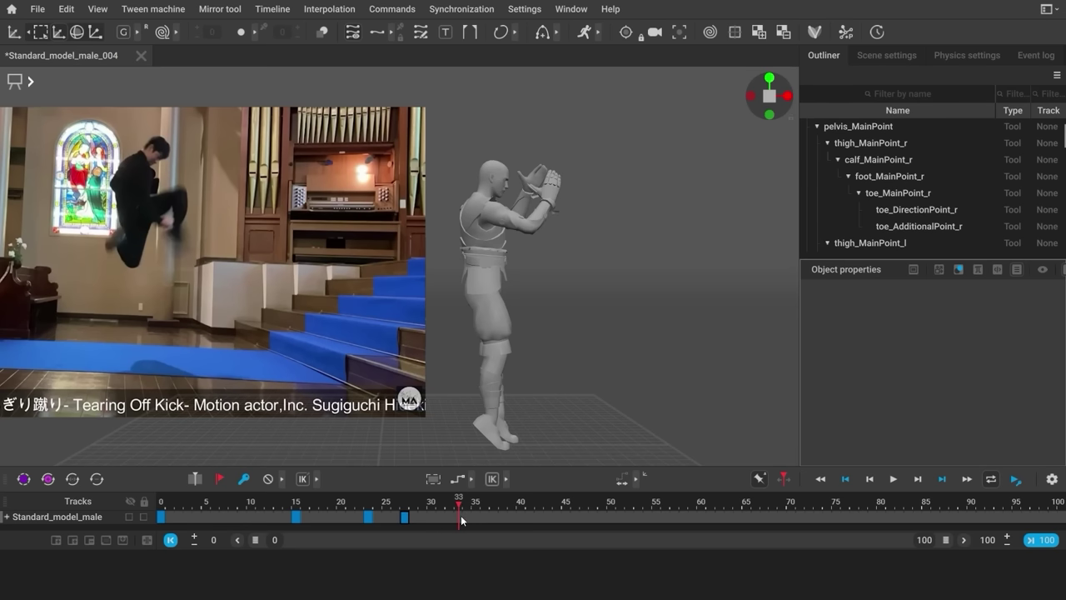
click(461, 515)
key(y)
click(493, 435)
key(r)
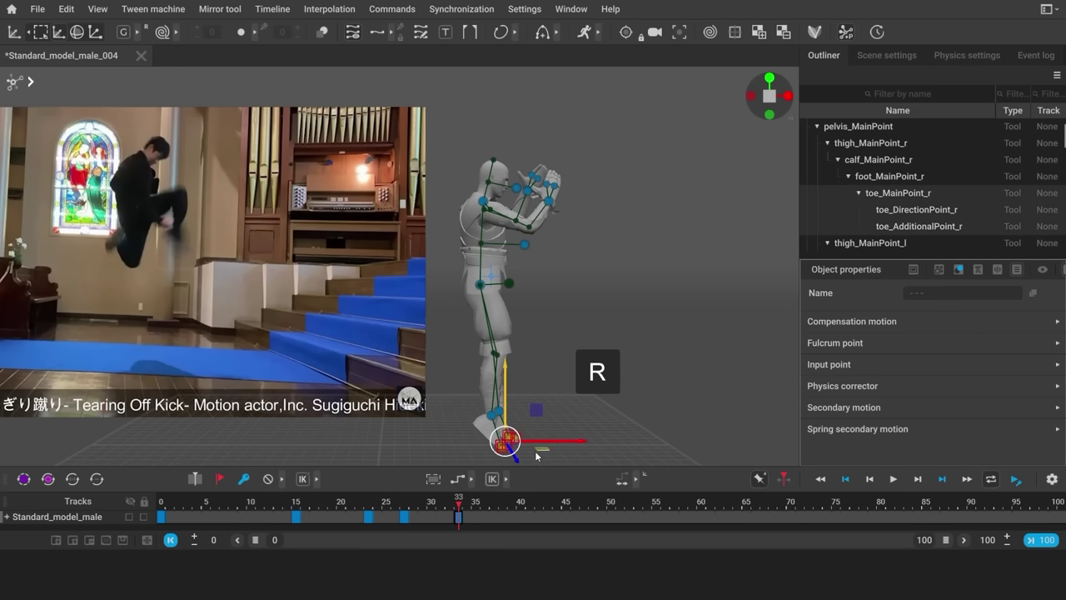
click(584, 391)
Lift the right foot up and forward in the side view so the right thigh rises in front of the hips
click(491, 414)
drag(492, 415, 545, 319)
drag(545, 345, 572, 370)
key(r)
click(575, 366)
click(545, 322)
drag(545, 321, 546, 314)
Rotate the raised right foot to angle its toes downward and nudge it slightly forward
key(e)
drag(597, 344, 563, 384)
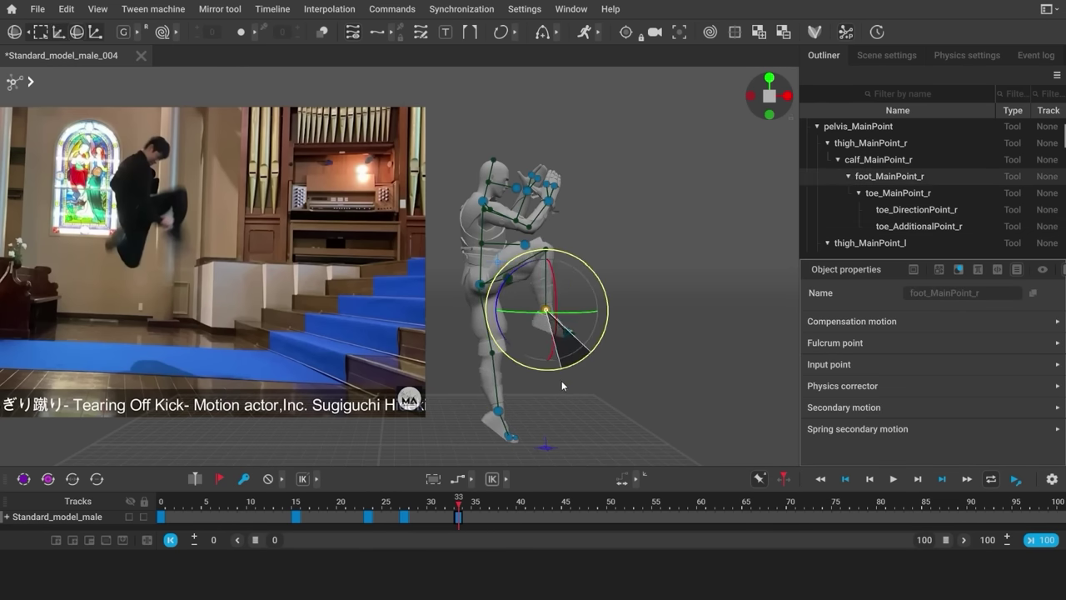
key(w)
drag(546, 312, 549, 314)
click(569, 400)
Pull the left foot up and back behind the body to fold the left knee
click(499, 412)
drag(499, 412, 414, 312)
click(456, 359)
key(r)
click(454, 355)
click(490, 361)
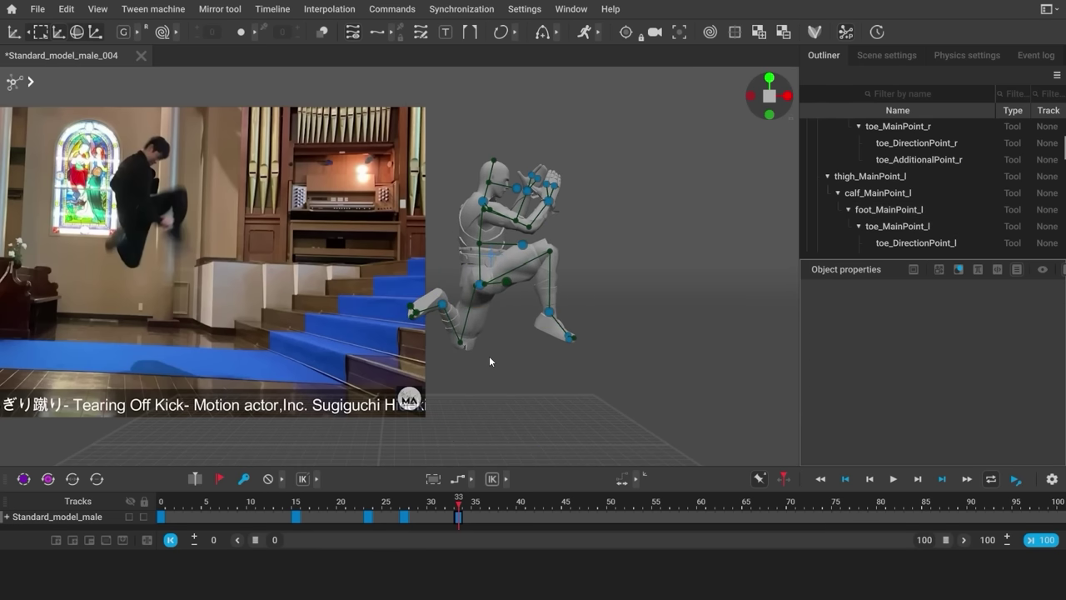
Lower the right hand from its raised guard to the front of the right thigh at frame 33
double_click(548, 202)
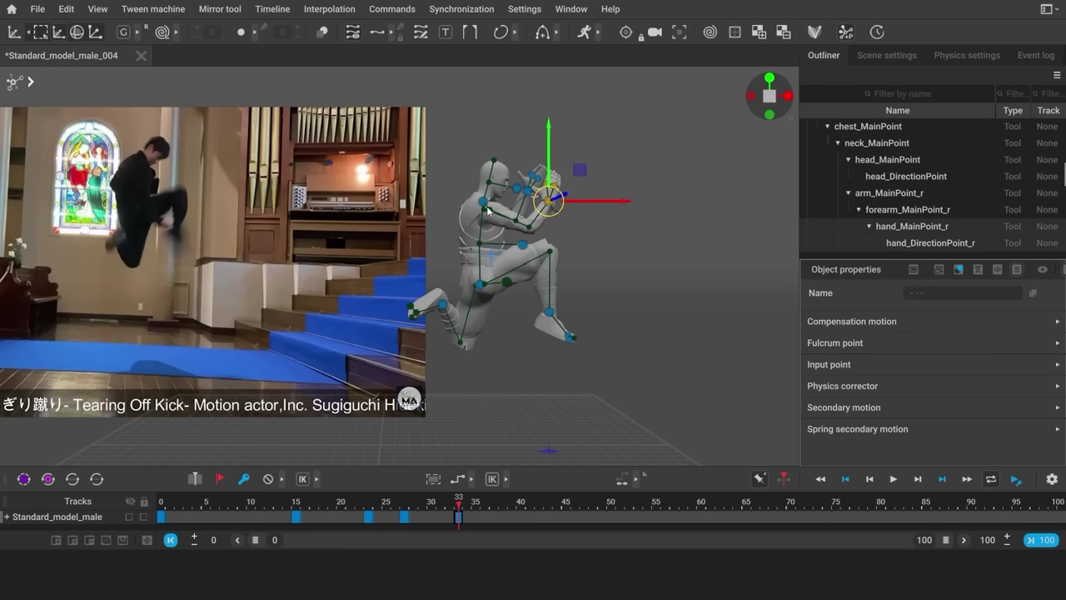
key(e)
drag(544, 204, 490, 259)
click(571, 303)
click(483, 265)
alt+drag(558, 302, 255, 271)
key(w)
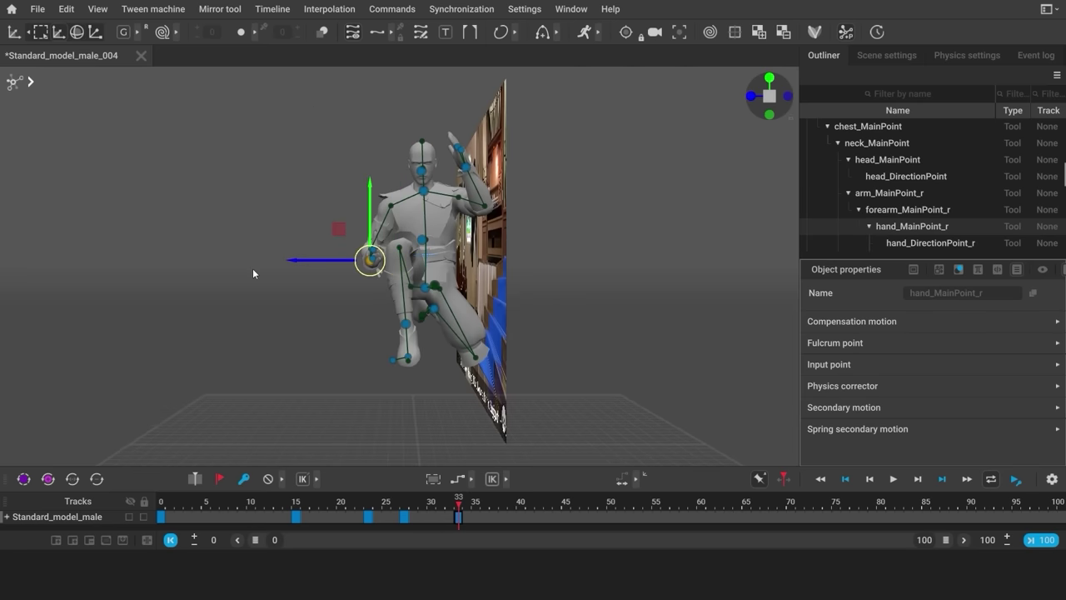
key(e)
key(w)
alt+drag(371, 294, 549, 317)
Pull the right foot back slightly and rotate its toes downward
key(e)
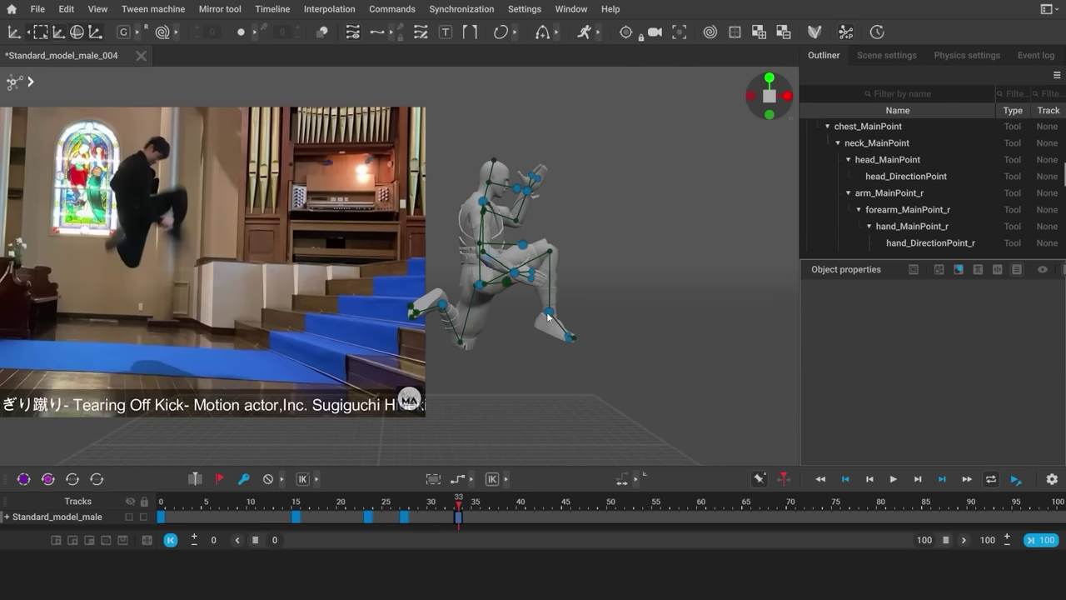
click(548, 314)
key(w)
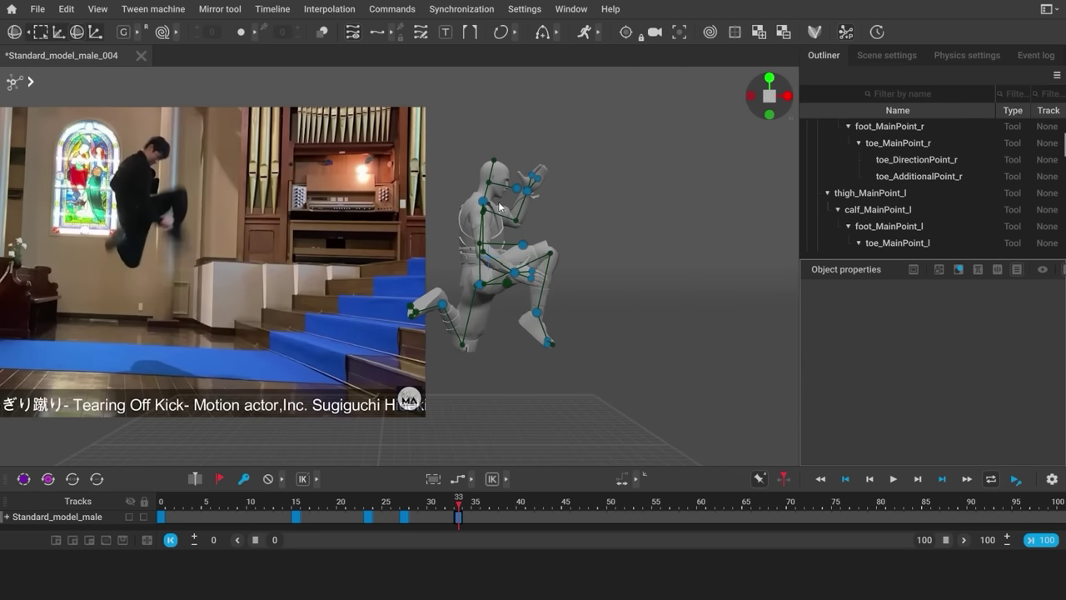
Bend the head forward and aim its direction point lower so the face looks down
click(515, 194)
click(550, 232)
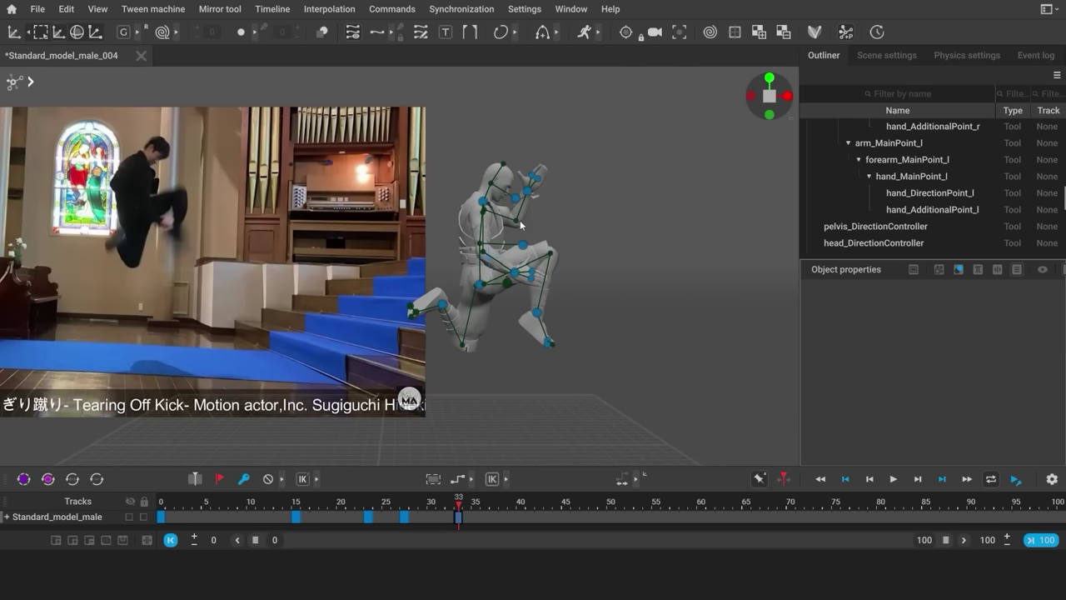
scroll(536, 194, up, 3)
click(538, 192)
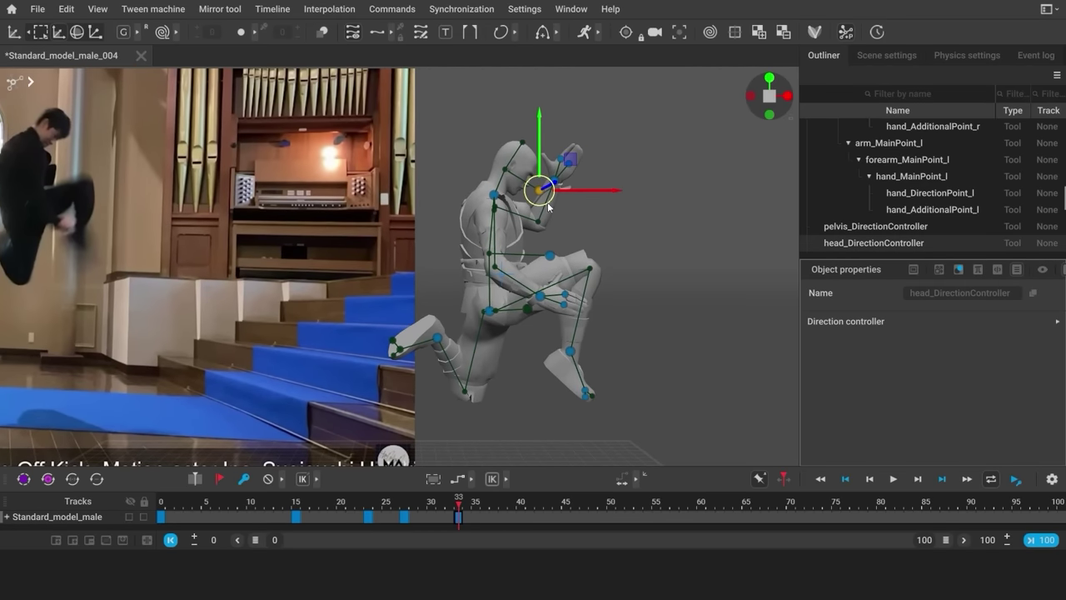
click(505, 170)
click(519, 191)
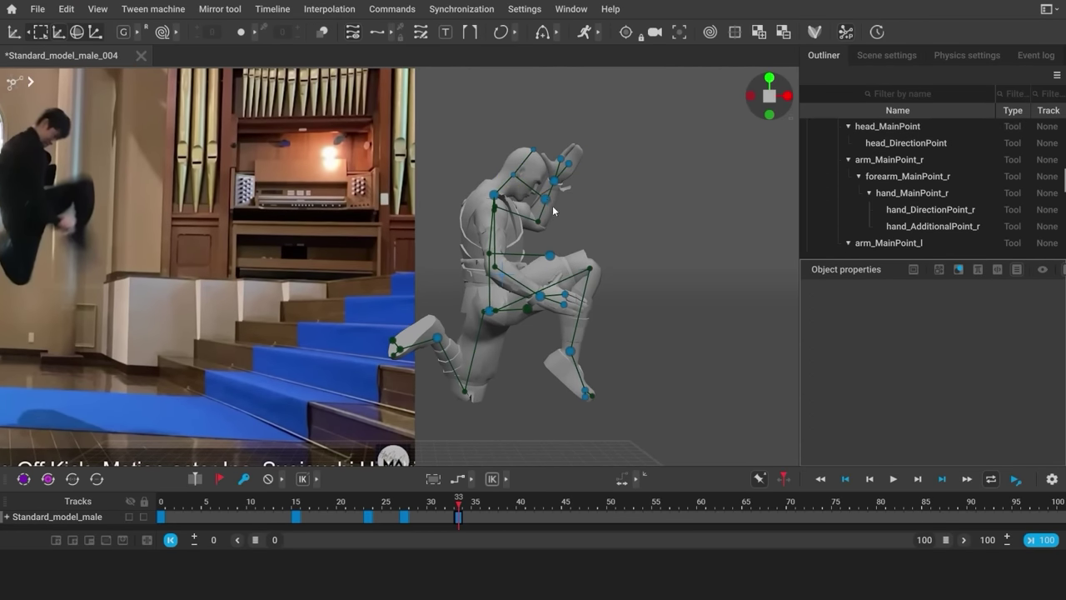
click(541, 202)
click(590, 231)
Lower the left hand from its raised guard to beside the hip
click(554, 182)
double_click(555, 185)
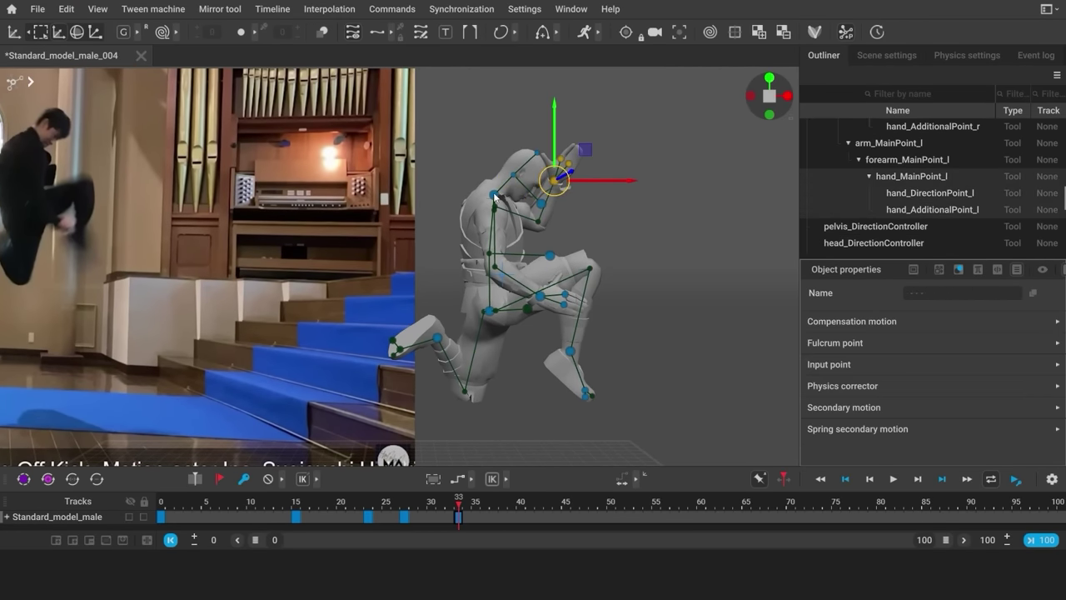
drag(529, 248, 418, 283)
click(420, 285)
scroll(518, 302, down, 2)
mouse_move(457, 496)
mouse_down()
mouse_move(411, 495)
mouse_move(467, 497)
mouse_move(432, 503)
mouse_move(458, 507)
mouse_up()
alt+drag(533, 358, 433, 330)
click(478, 262)
drag(479, 261, 502, 282)
alt+drag(560, 367, 225, 391)
alt+middle_drag(225, 391, 306, 397)
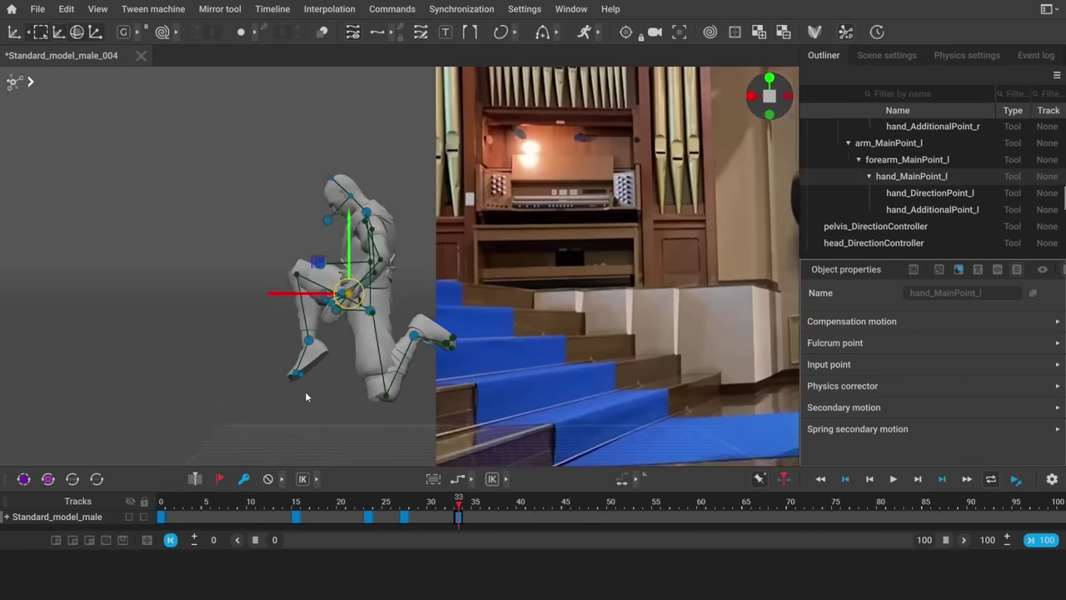
Adjust the angle of both lowered hands in the front view so they hang beside the thighs
right_drag(306, 397, 490, 332)
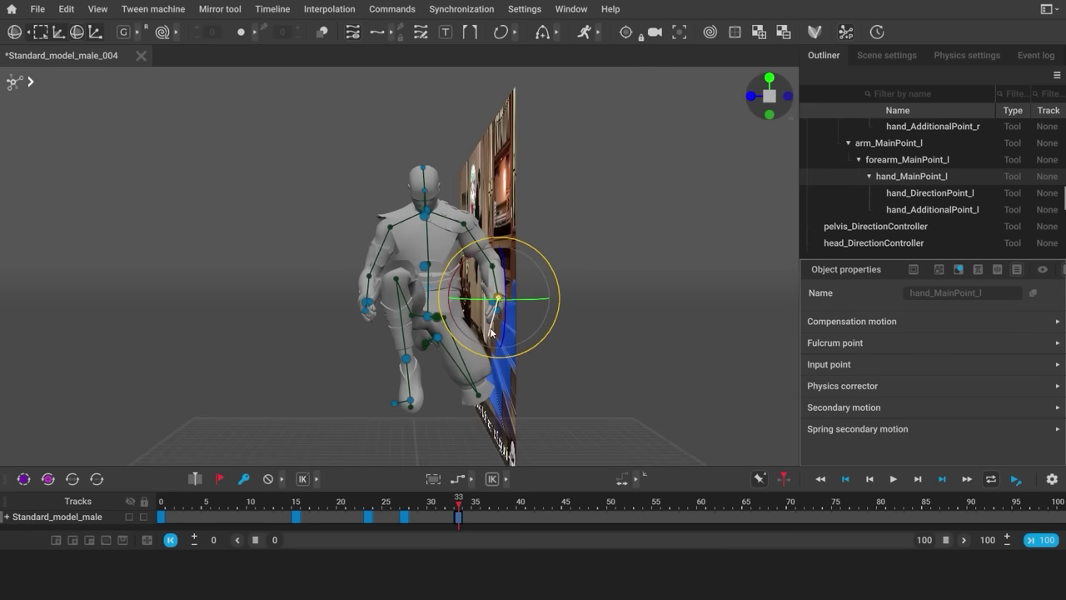
click(364, 305)
right_drag(366, 303, 391, 329)
middle_drag(398, 417, 621, 416)
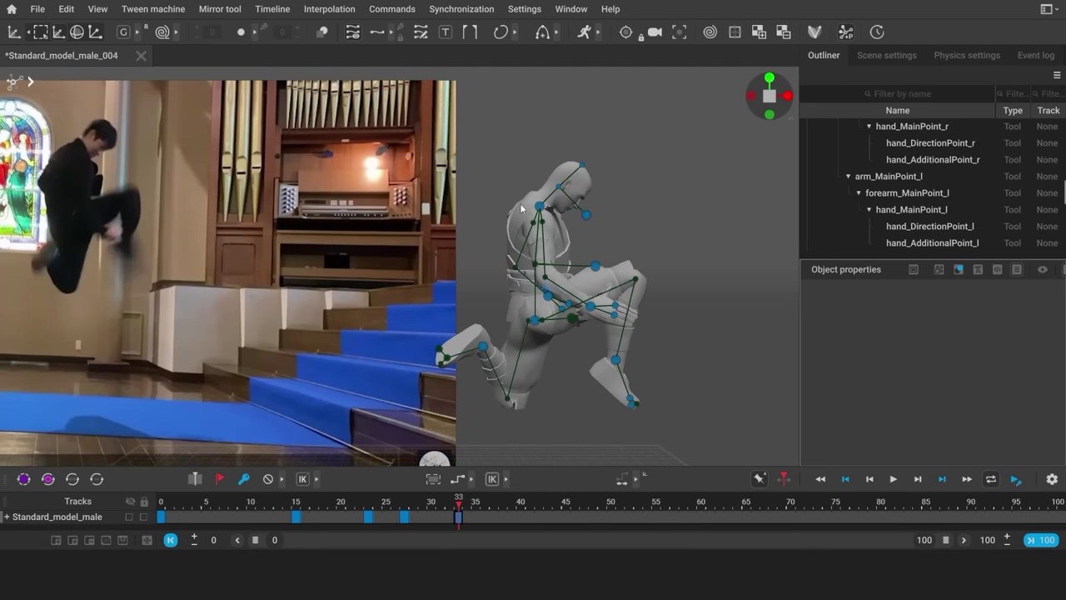
Lower the neck point slightly to hunch the upper back, and fine-tune its position from a second view
click(540, 206)
drag(542, 205, 547, 212)
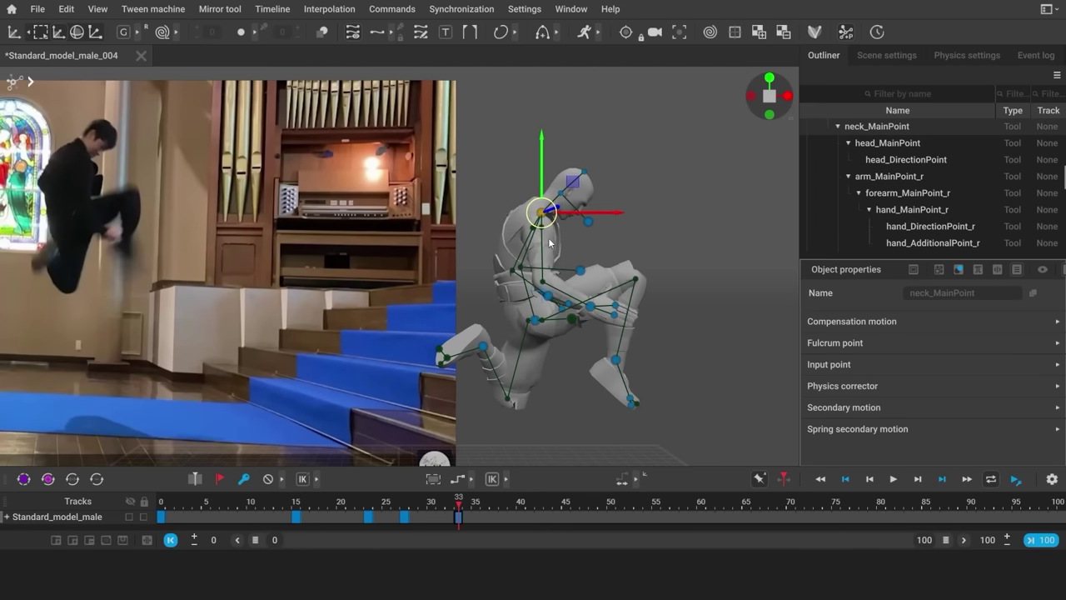
click(582, 252)
right_drag(582, 252, 438, 208)
click(436, 198)
drag(437, 199, 434, 203)
click(310, 253)
right_drag(310, 253, 457, 263)
Tilt the head slightly back up around the neck
click(589, 217)
drag(605, 230, 547, 158)
drag(548, 198, 547, 195)
click(636, 249)
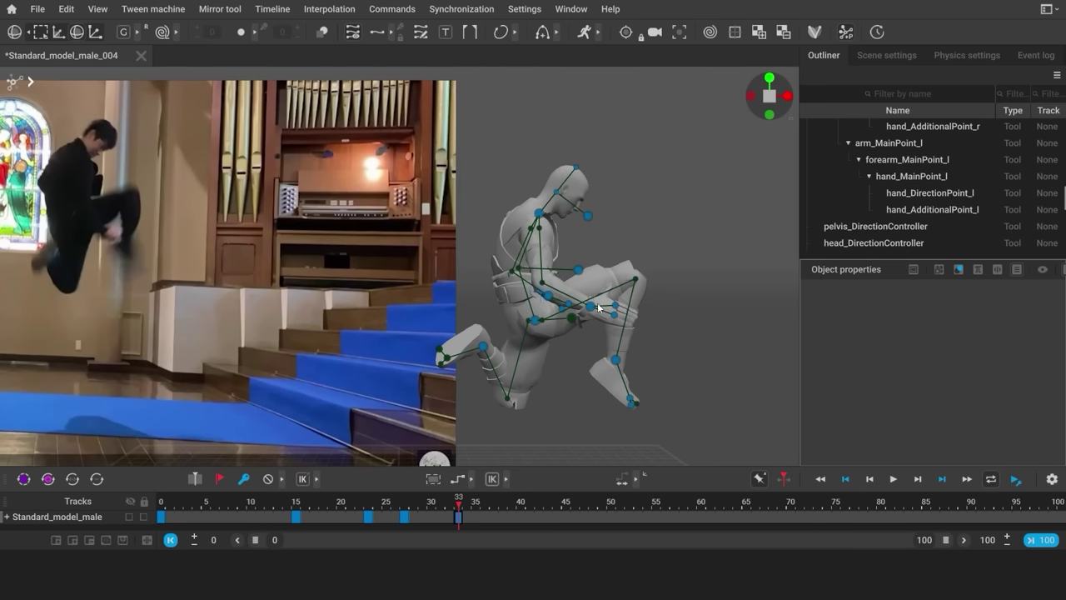
Nudge the right hand at the thigh and bring the folded left foot slightly forward
drag(593, 306, 591, 308)
click(682, 333)
drag(482, 347, 523, 333)
click(726, 402)
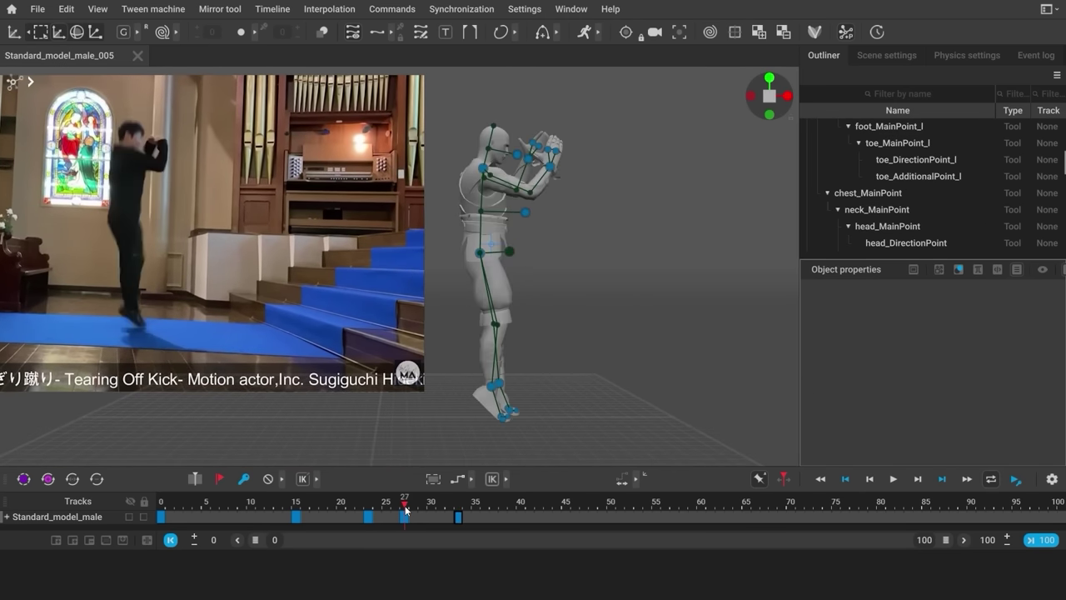
Raise the whole character high above the ground at frame 33, shift it slightly forward, and compare it with the frame 27 pose
drag(405, 510, 459, 517)
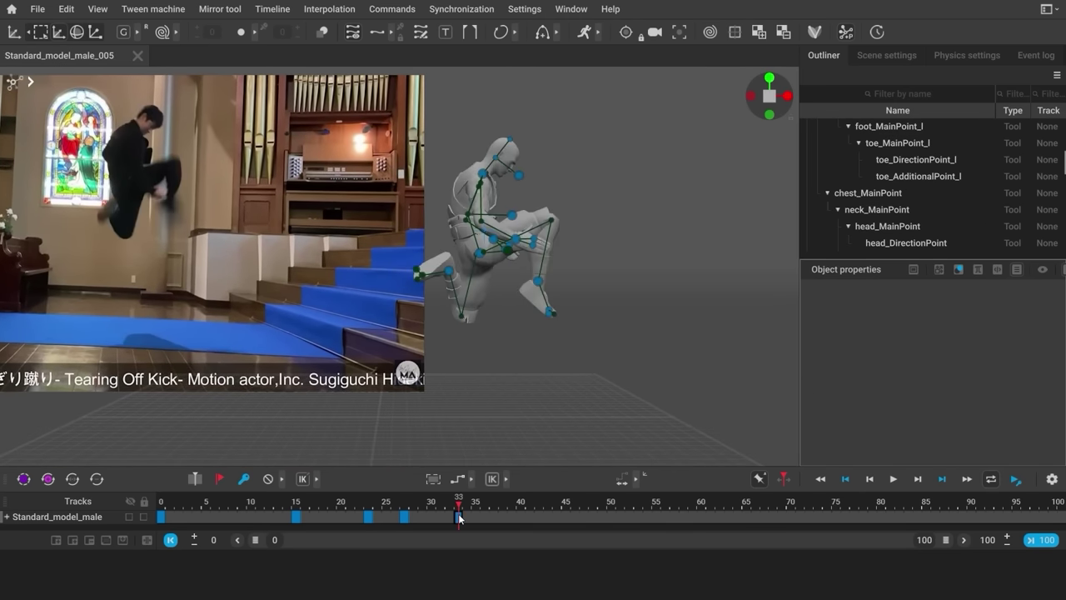
drag(639, 371, 639, 372)
drag(484, 219, 484, 127)
scroll(540, 280, down, 2)
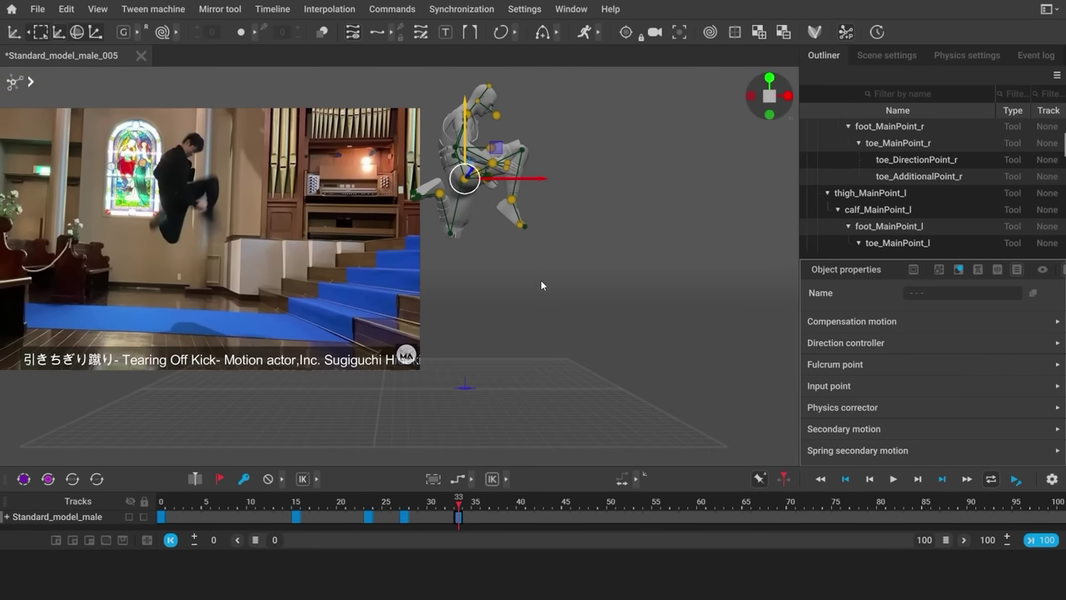
middle_drag(541, 280, 541, 312)
drag(470, 172, 471, 167)
drag(510, 204, 521, 205)
click(531, 324)
key(Down)
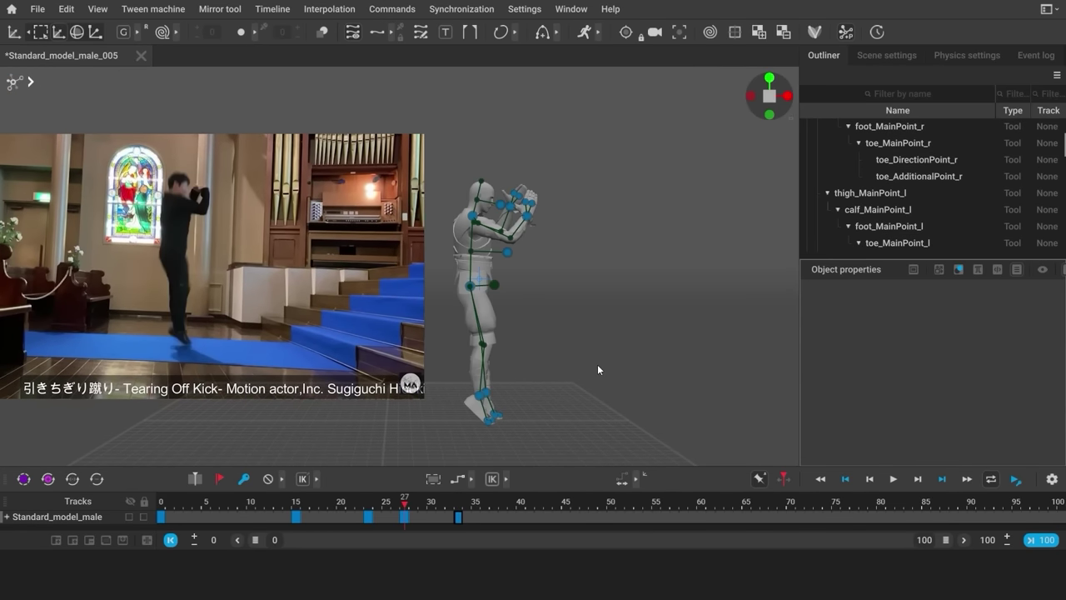
key(Up)
key(Down)
key(alt+Right)
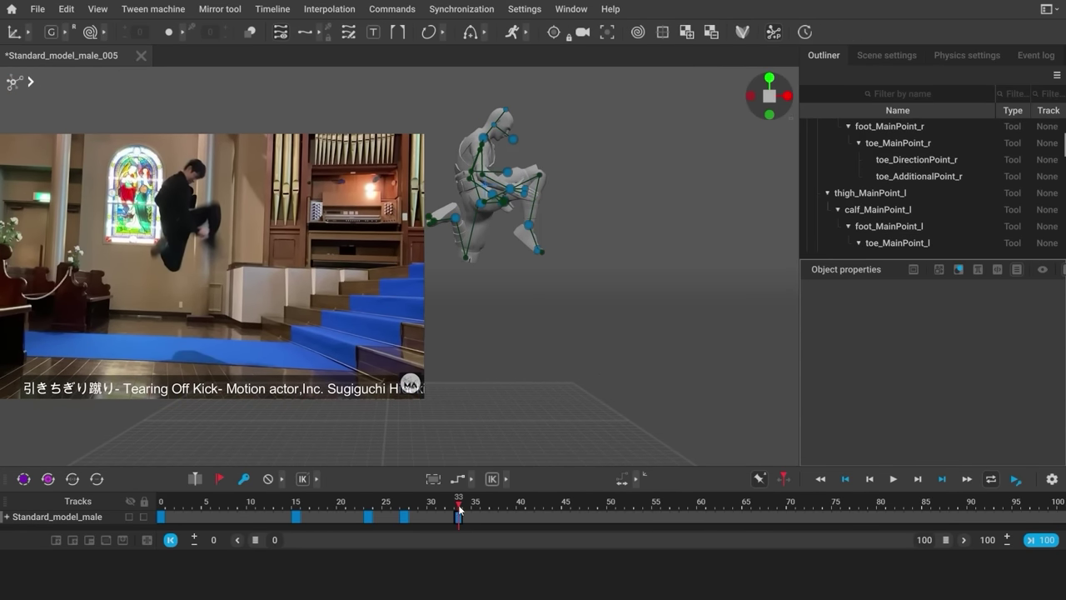
Add a keyframe at frame 36, extend the right leg into a high forward kick and lower the left foot slightly
click(485, 514)
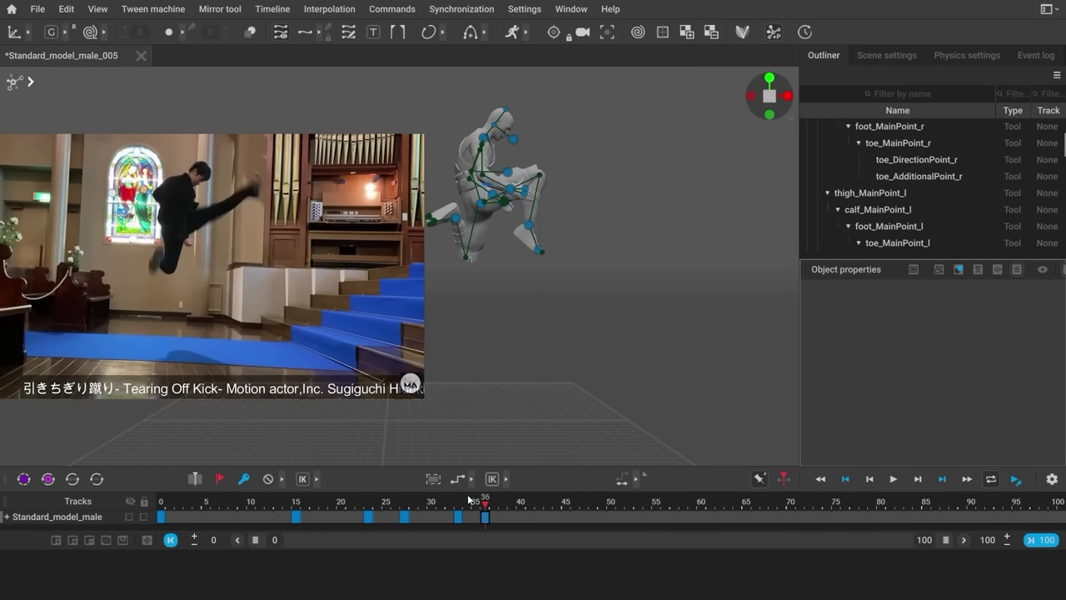
click(529, 225)
drag(530, 225, 598, 170)
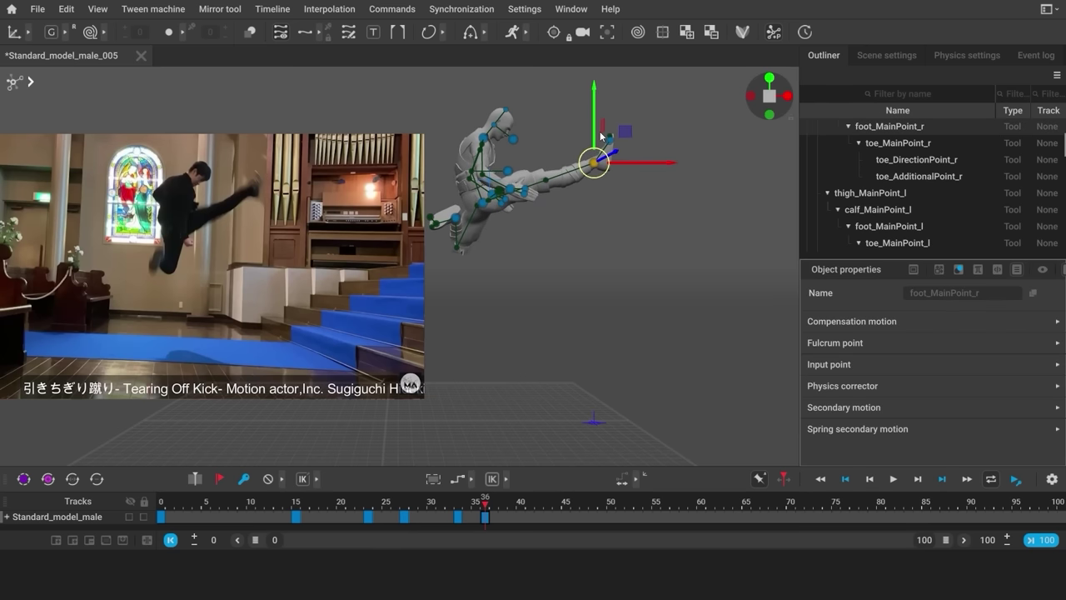
click(456, 220)
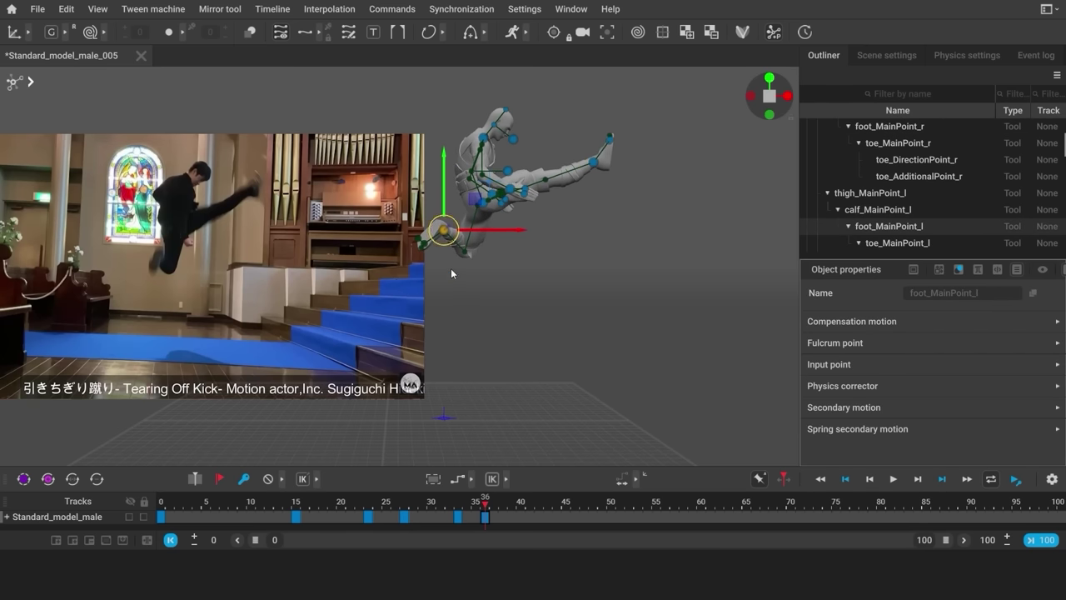
Swing the hands down and back beside the hips with an elbow bent behind the torso
drag(535, 215, 510, 189)
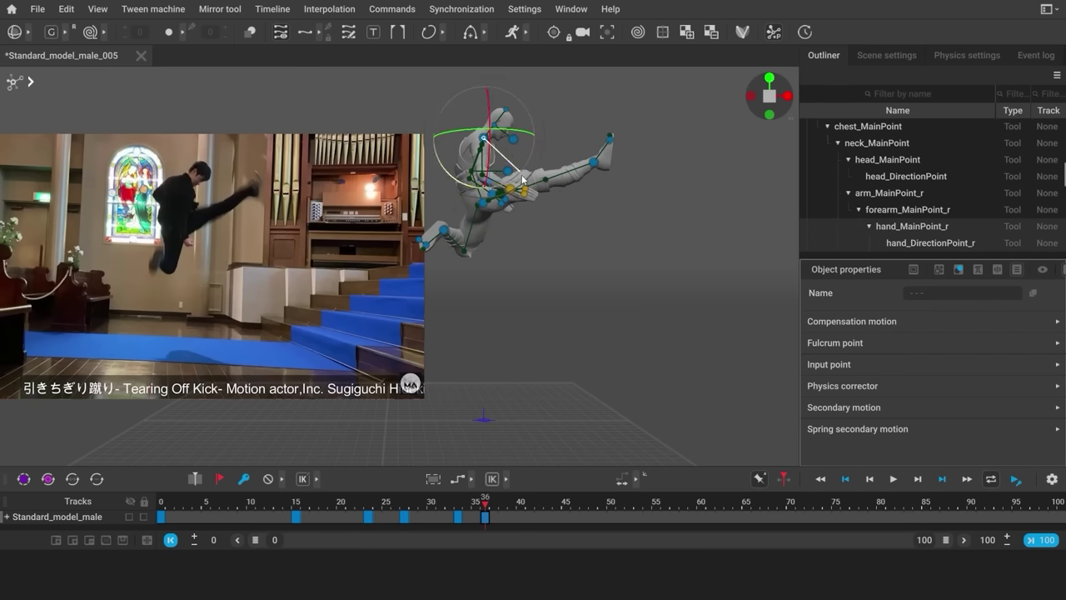
click(500, 202)
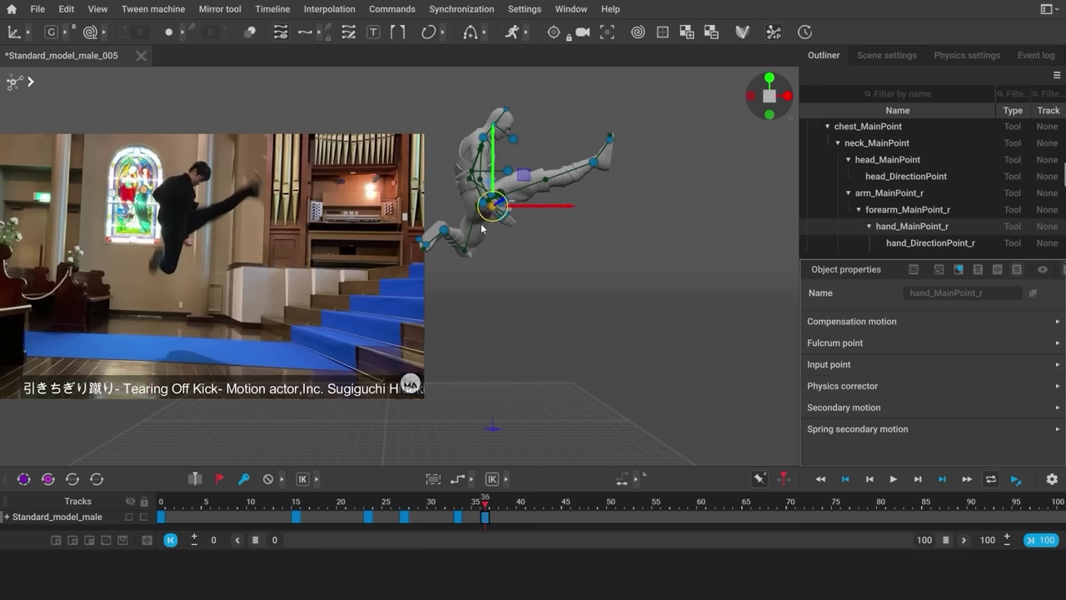
key(e)
key(w)
key(e)
key(KP_3)
Move the neck point forward so the upper body leans into the kick
scroll(387, 233, up, 4)
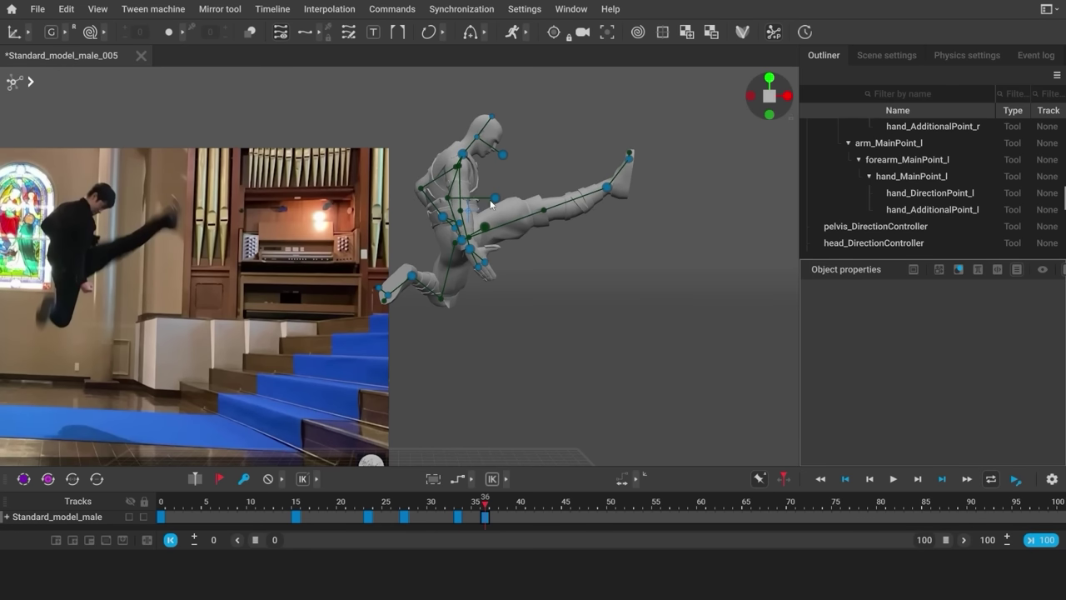
click(460, 158)
drag(461, 158, 513, 169)
click(560, 335)
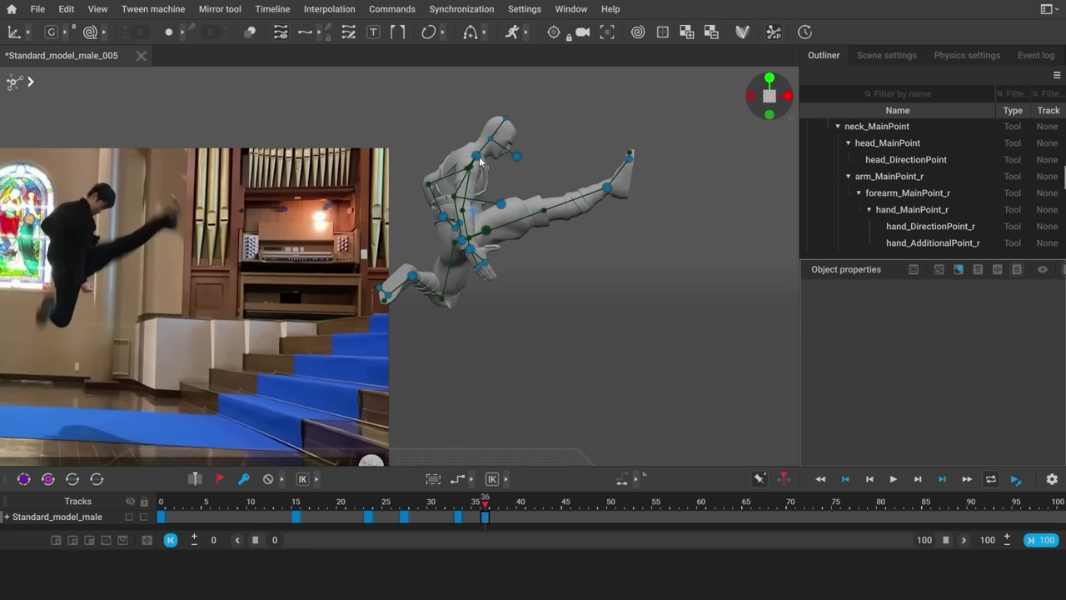
click(475, 156)
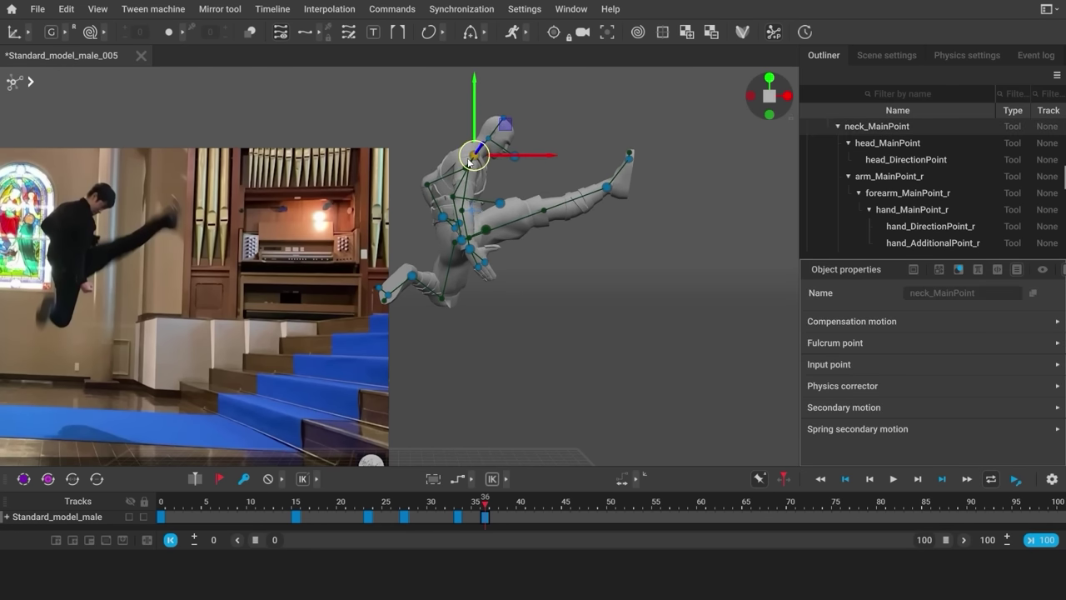
drag(477, 163, 481, 163)
click(598, 288)
Add a keyframe at frame 42 and lower the whole character towards the ground
scroll(470, 381, down, 3)
alt+middle_drag(467, 384, 477, 325)
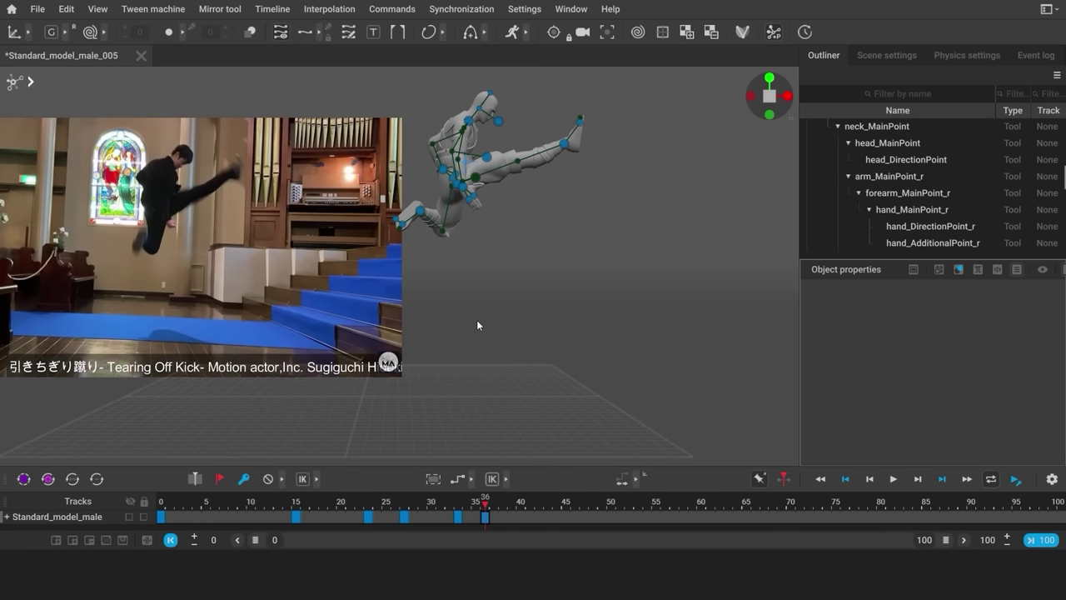
drag(485, 507, 539, 507)
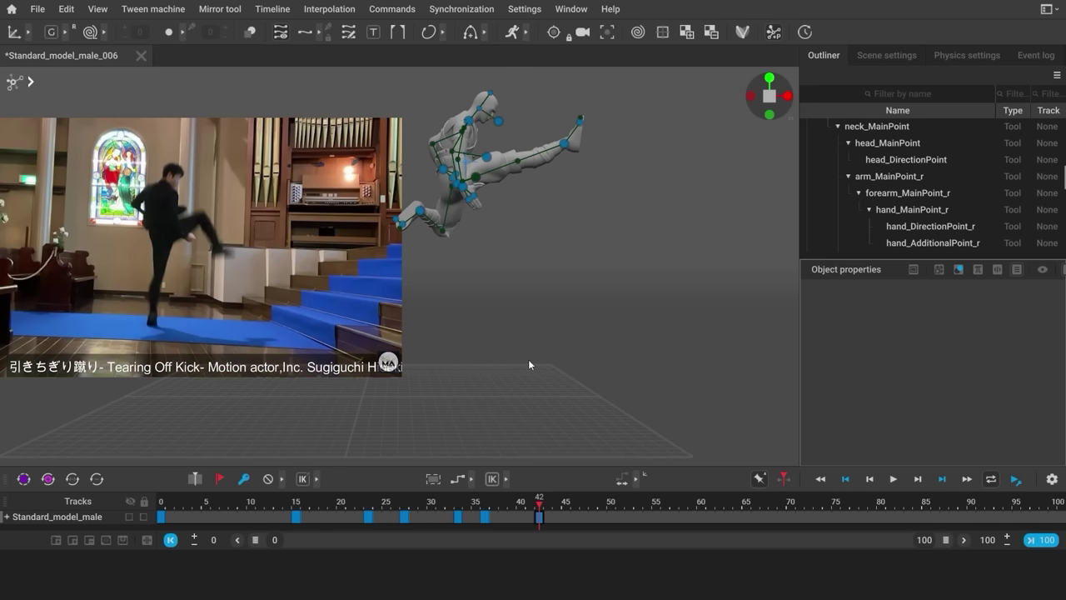
drag(594, 262, 593, 263)
drag(457, 125, 457, 186)
Straighten the left leg below the hips with the foot rotated level, and lower the whole character onto the ground
click(421, 272)
drag(421, 272, 451, 350)
key(e)
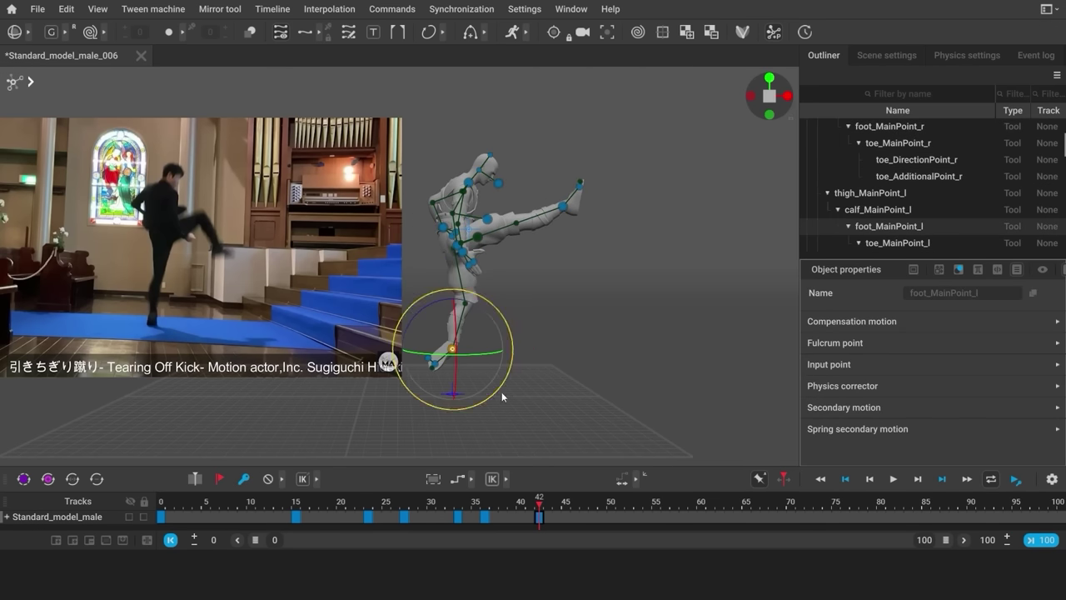
drag(502, 392, 510, 350)
double_click(449, 348)
click(450, 350)
key(w)
drag(410, 133, 595, 383)
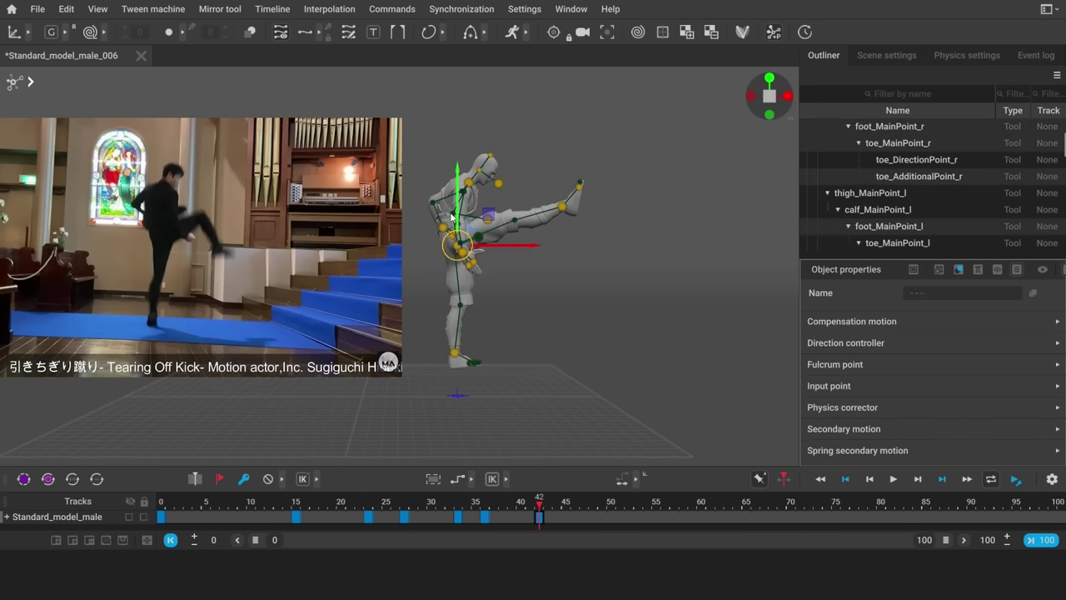
drag(457, 206, 457, 227)
Turn the standing left foot sideways about the ankle and level its sole with the ground
drag(423, 357, 491, 407)
key(e)
alt+middle_drag(508, 455, 466, 338)
scroll(466, 339, up, 8)
drag(427, 229, 466, 237)
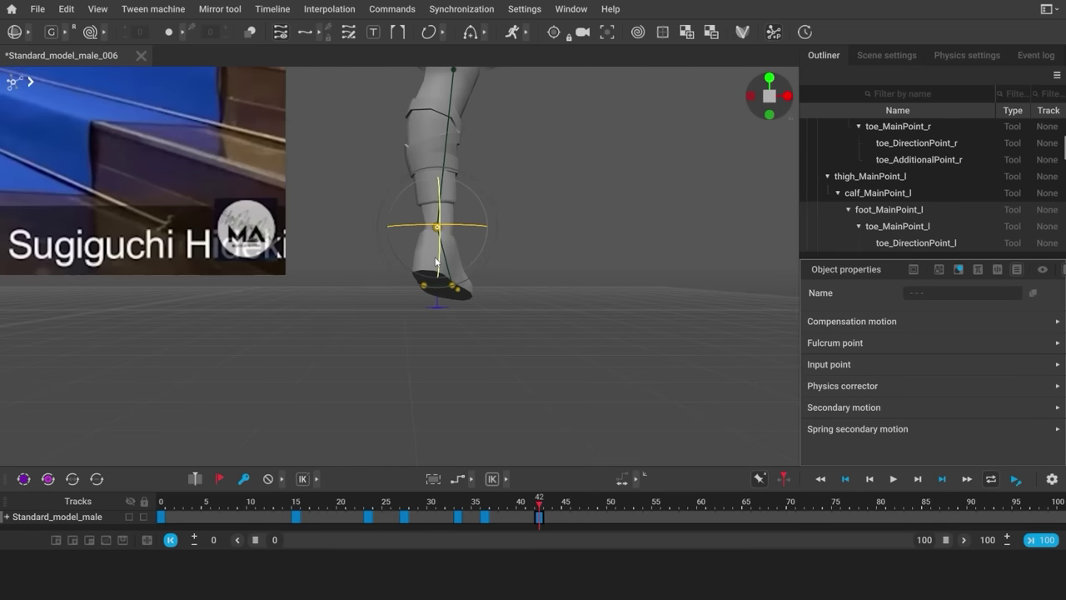
alt+drag(499, 340, 415, 340)
drag(575, 250, 562, 264)
click(449, 291)
alt+drag(450, 292, 533, 291)
Fine-tune the rotation of the planted left foot in the side view
scroll(533, 291, down, 8)
alt+middle_drag(350, 212, 457, 323)
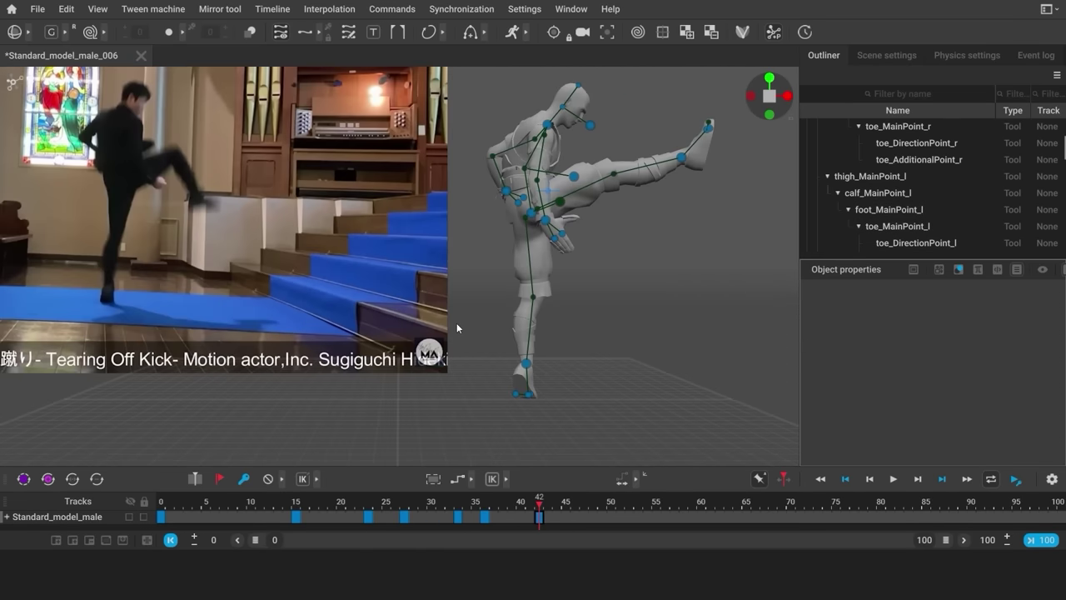
double_click(525, 364)
drag(514, 369, 517, 370)
click(627, 303)
Lower the kicking right foot to bend the knee and rotate the foot so its toes point forward
alt+middle_drag(630, 300, 524, 334)
double_click(574, 192)
key(w)
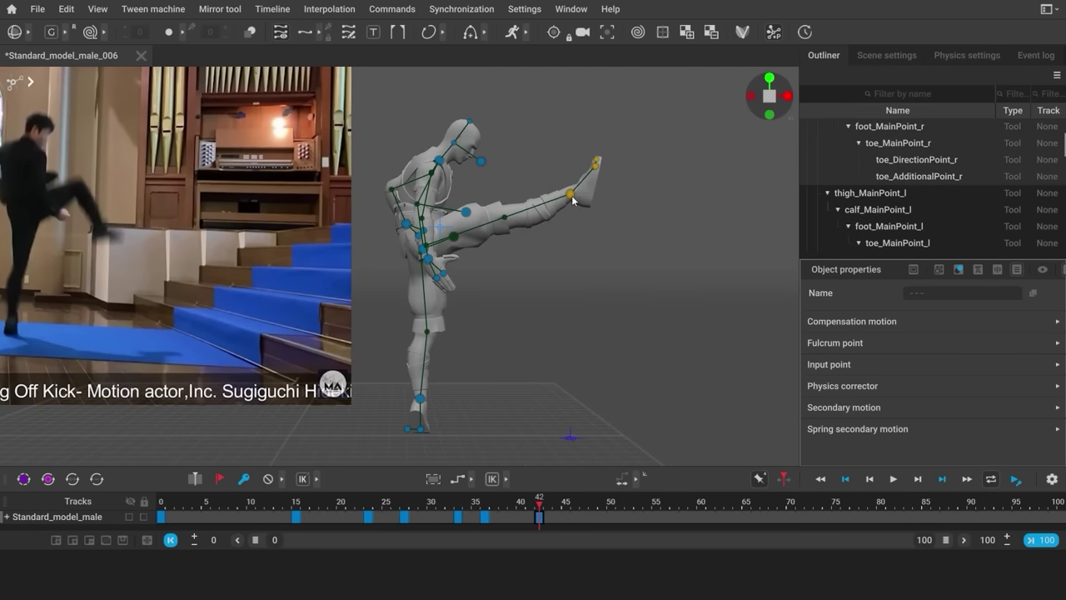
click(572, 195)
drag(572, 200, 538, 286)
key(e)
drag(524, 321, 547, 283)
key(w)
click(450, 324)
Raise the hand held behind the waist slightly
alt+middle_drag(445, 324, 489, 321)
click(448, 220)
drag(448, 220, 448, 208)
Select the hands, neck and pelvis points together and rotate the upper body backward about the pelvis
shift+double_click(476, 254)
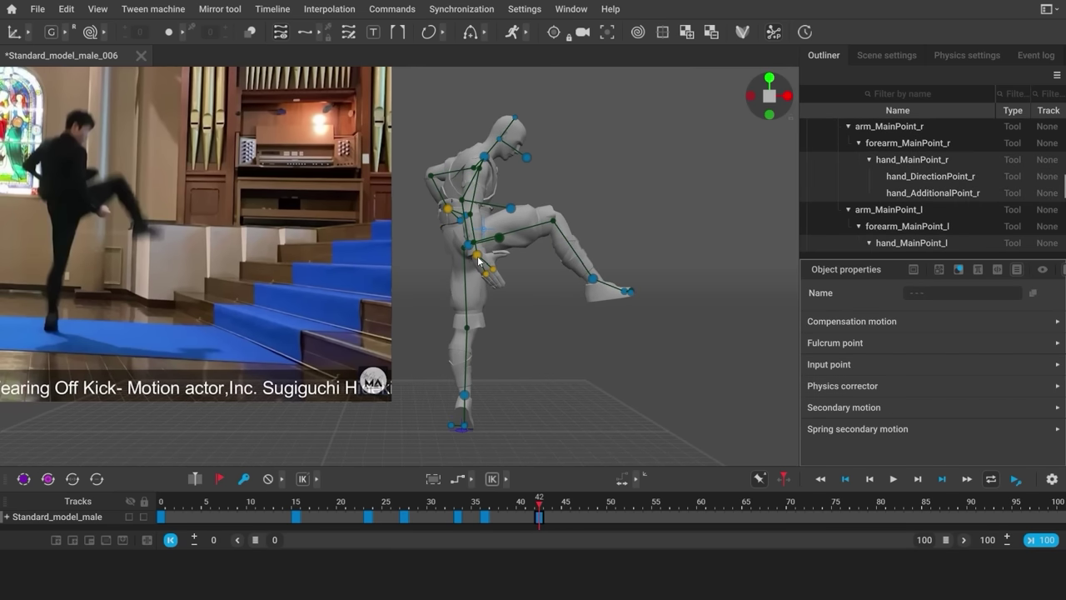
shift+double_click(484, 157)
shift+click(468, 244)
key(e)
drag(487, 260, 458, 259)
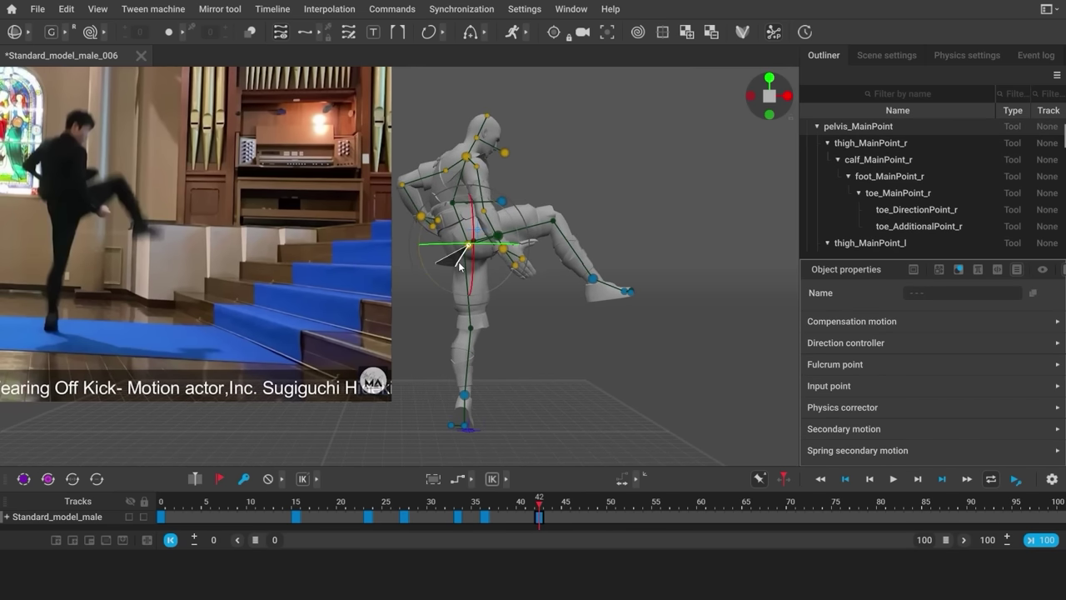
Adjust the left elbow and right forearm points of the frame 42 pose
click(441, 250)
double_click(478, 169)
double_click(478, 169)
double_click(409, 180)
double_click(486, 211)
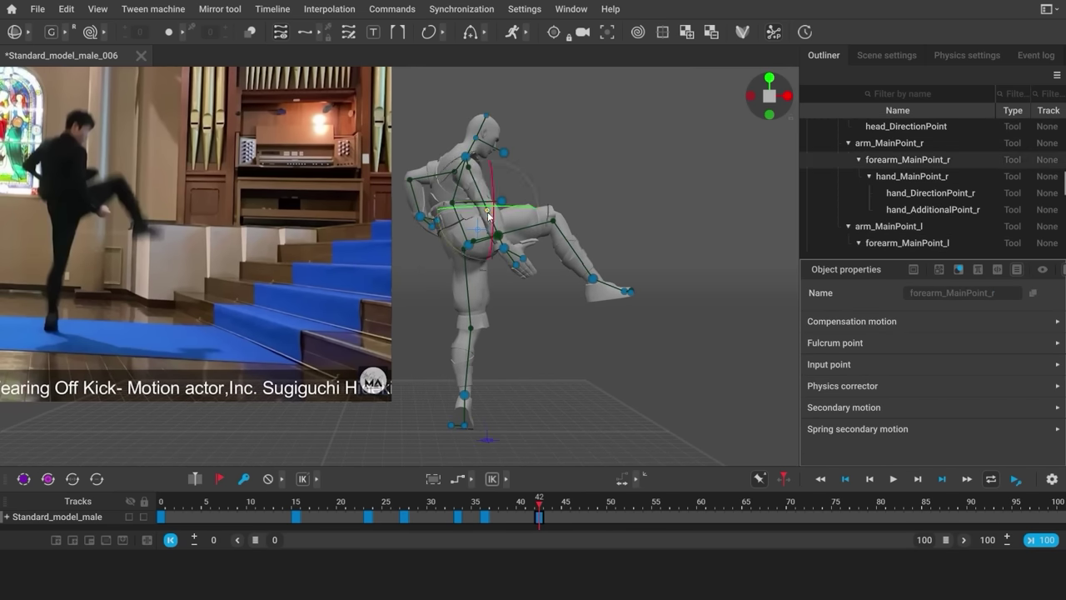
click(421, 217)
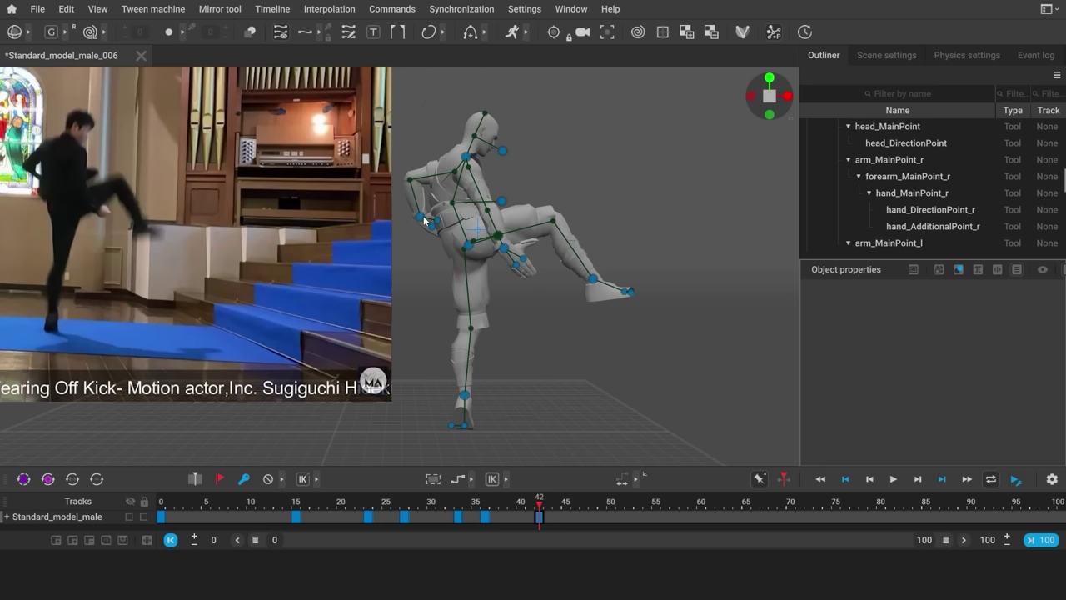
Move the left hand outward from the body in the front view and rotate it
key(KP_3)
key(w)
drag(490, 201, 512, 210)
key(e)
drag(511, 213, 507, 226)
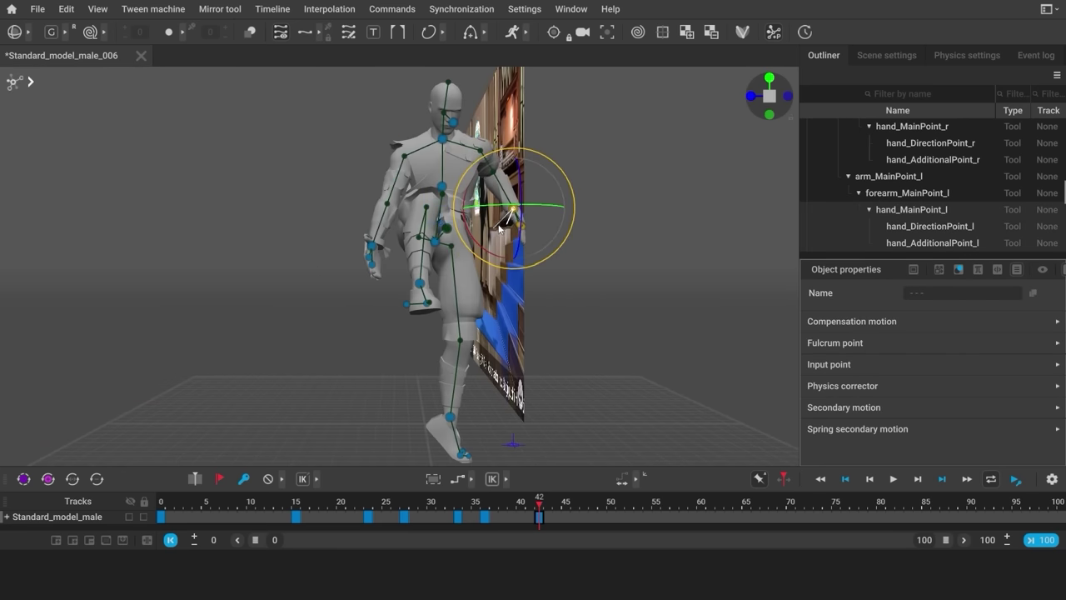
Adjust the head's direction point slightly
click(449, 123)
key(w)
click(329, 254)
key(KP_1)
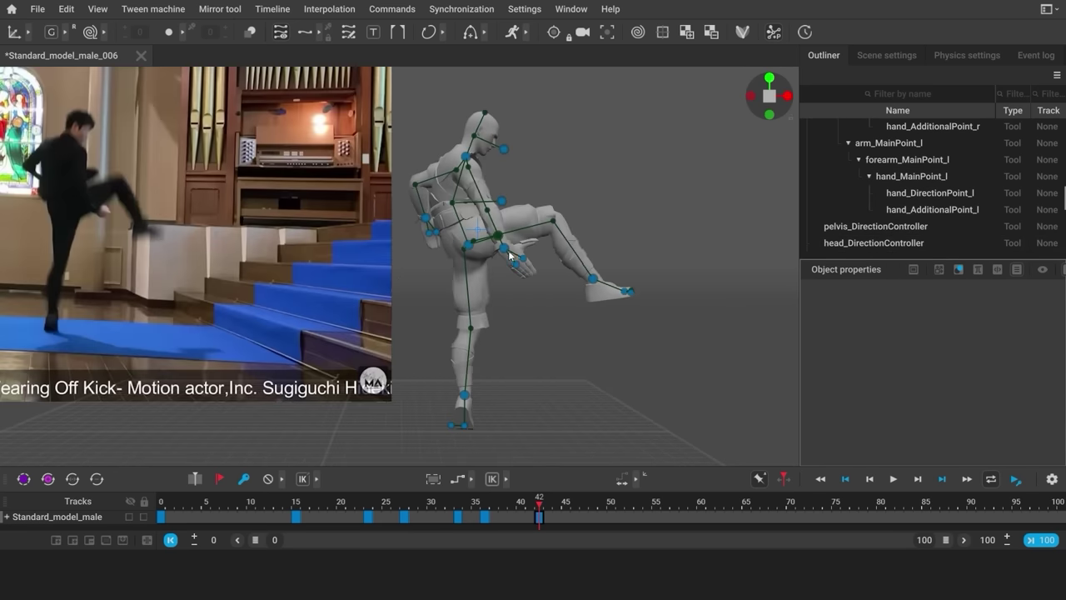
Move the right hand forward and up toward the raised thigh, and nudge the neck point up slightly
click(511, 229)
key(e)
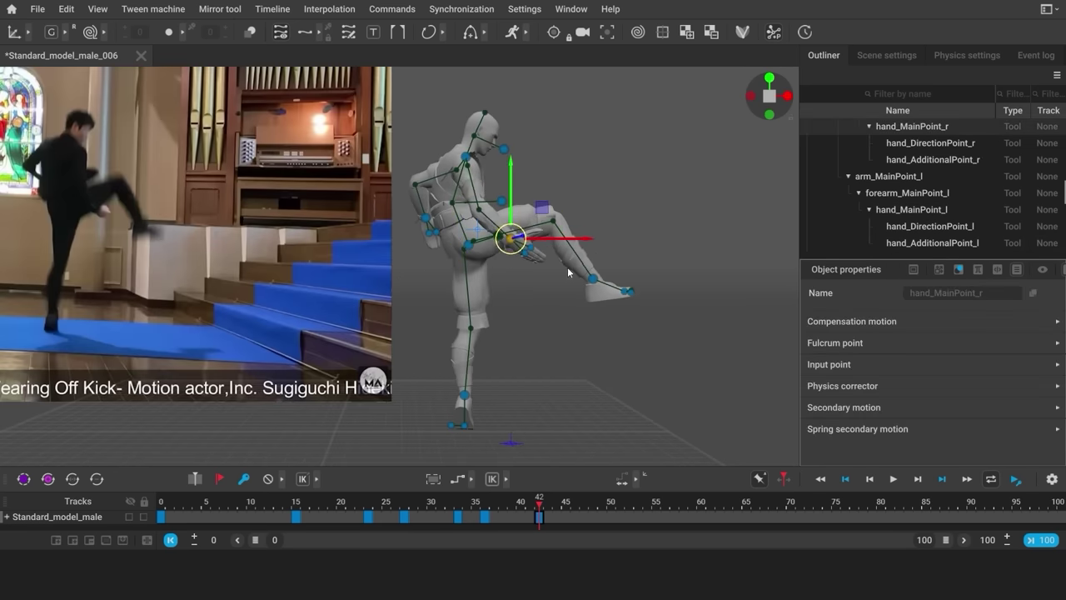
click(567, 272)
click(466, 155)
drag(465, 153, 463, 150)
click(507, 233)
click(464, 151)
click(452, 207)
Spread the left hand farther outward and slightly higher, checking the arm from the front and above
click(424, 215)
key(KP_3)
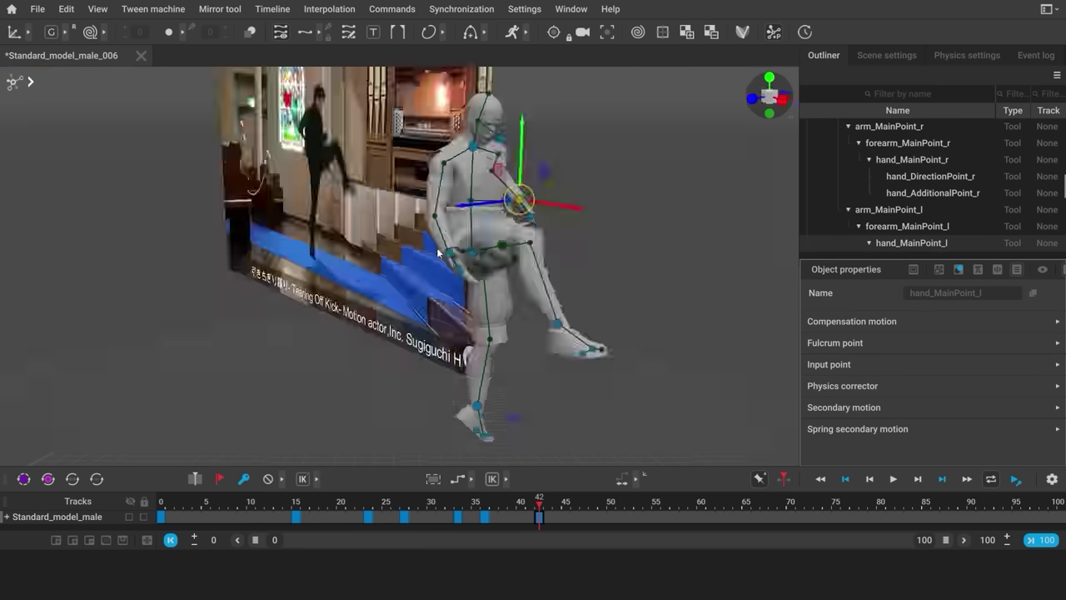
right_drag(439, 253, 573, 286)
click(379, 315)
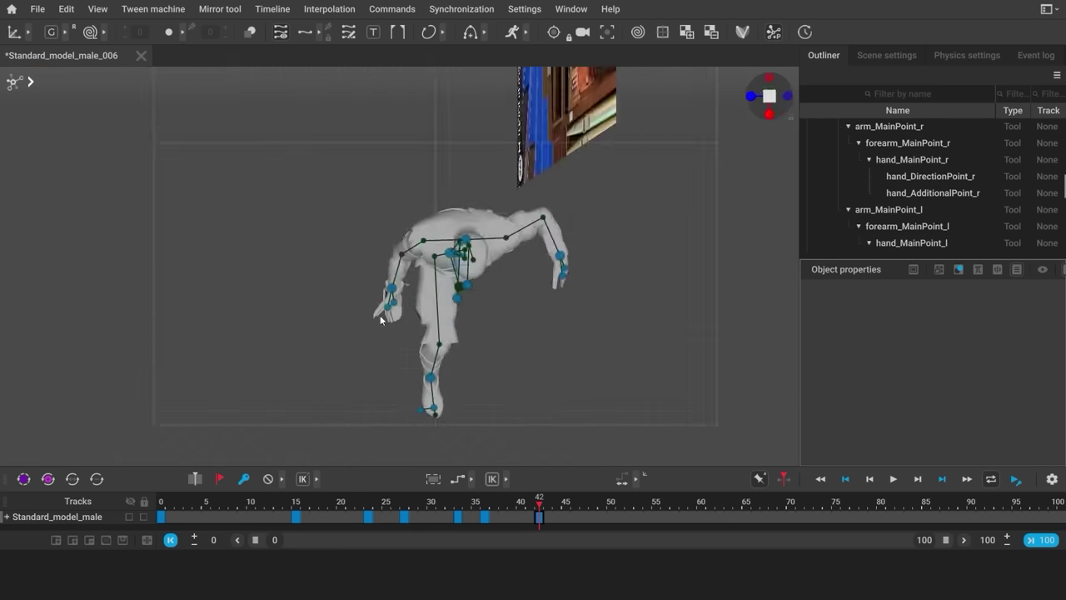
key(KP_1)
click(390, 214)
click(524, 210)
key(KP_3)
drag(454, 197, 477, 196)
click(302, 238)
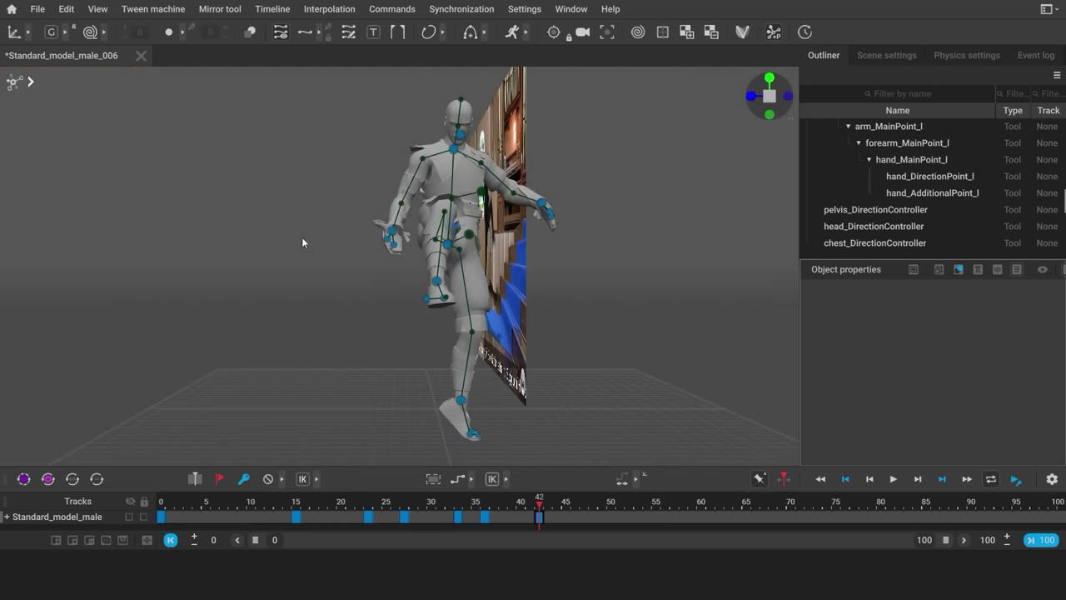
Move the left hand back behind the torso in the side view and rotate it
key(KP_1)
click(380, 212)
drag(380, 211, 357, 209)
middle_drag(305, 220, 423, 244)
click(478, 239)
click(473, 233)
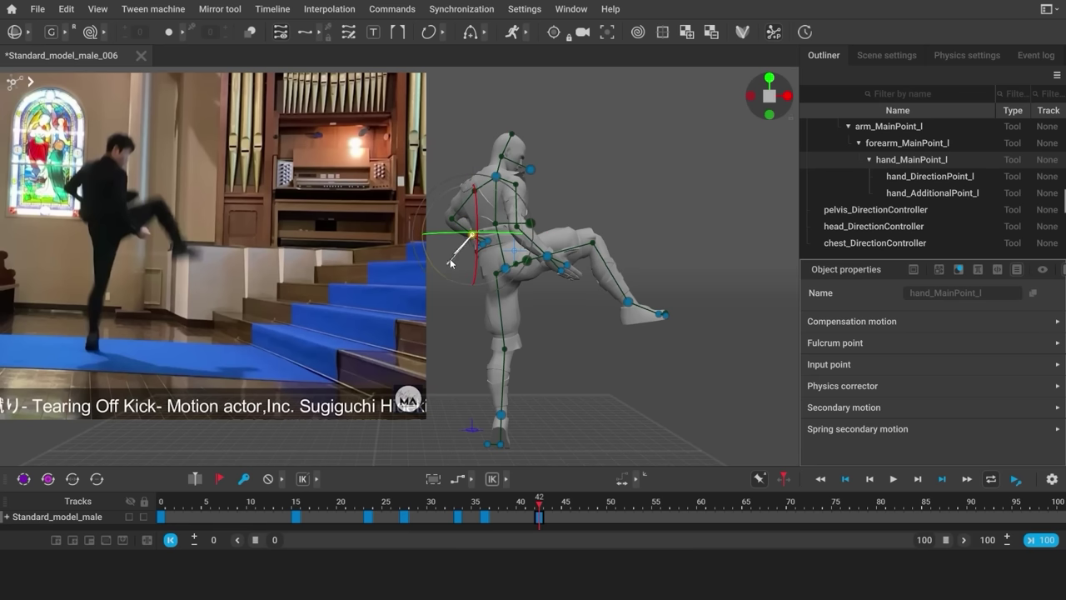
Nudge the right hand slightly forward and up in the side view
click(547, 257)
drag(548, 256, 553, 252)
click(396, 325)
Select all points above the planted foot and shift them slightly in the front view
key(KP_3)
scroll(395, 322, down, 2)
middle_drag(395, 321, 366, 347)
drag(261, 97, 505, 313)
mouse_move(359, 239)
mouse_down()
mouse_move(353, 255)
mouse_move(363, 255)
mouse_up()
click(377, 273)
click(353, 277)
right_drag(354, 277, 523, 355)
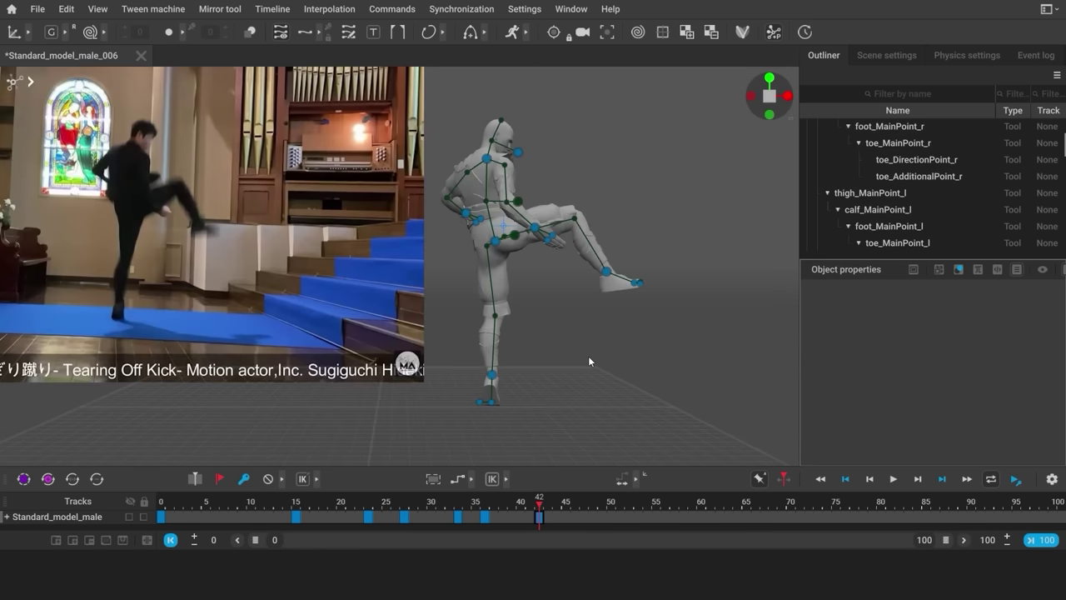
Raise the kicking right foot, with its toes, to lift the leg higher
click(605, 275)
drag(606, 278, 588, 212)
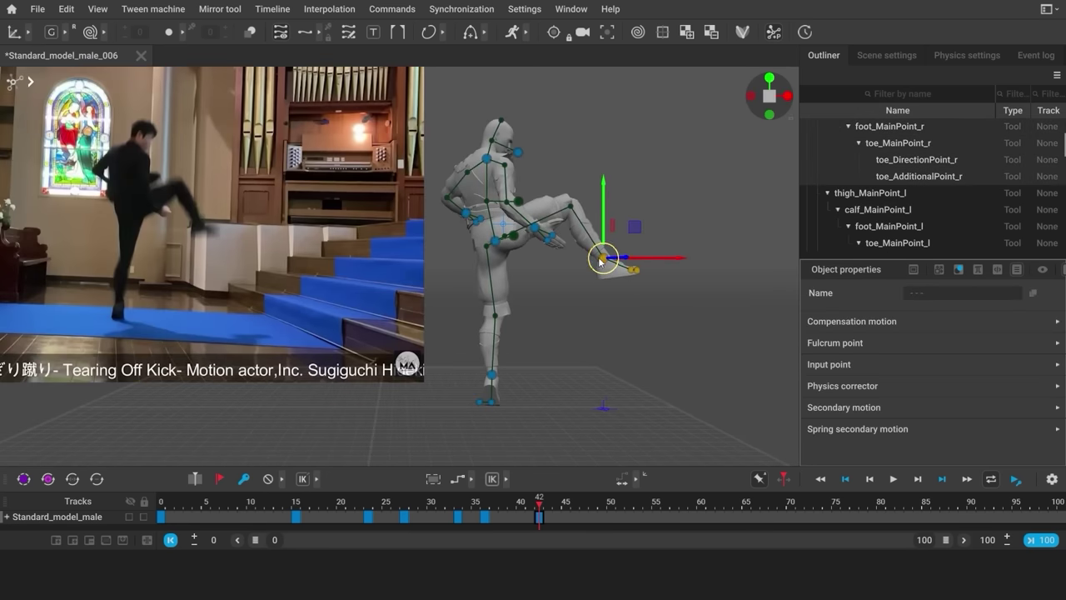
click(647, 353)
Shift the upper body and kicking leg forward together, keeping the left foot planted
click(494, 379)
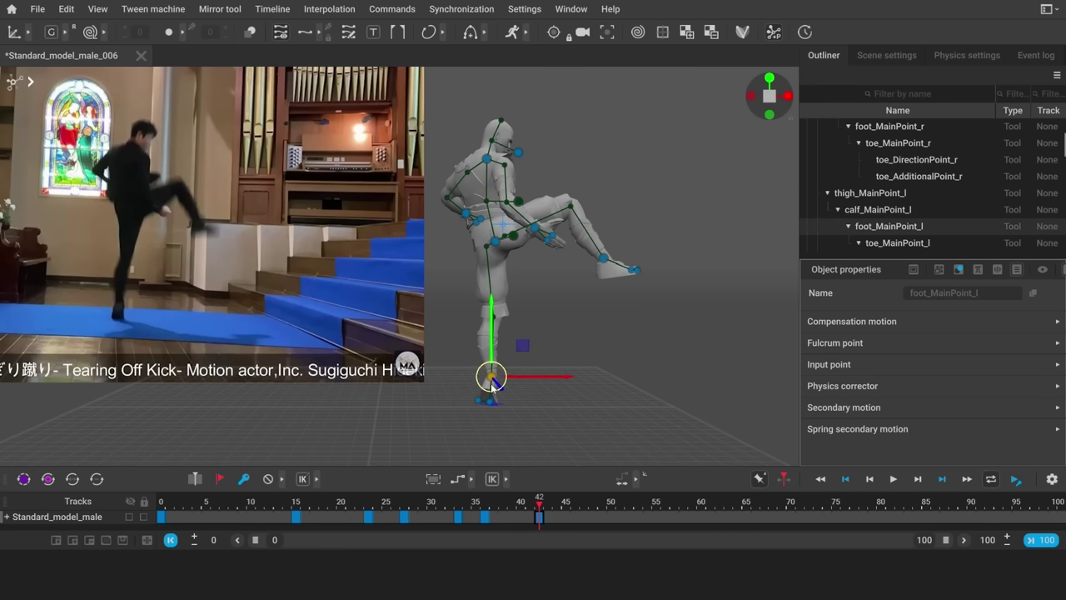
click(635, 388)
drag(428, 100, 645, 285)
drag(539, 240, 596, 251)
click(564, 305)
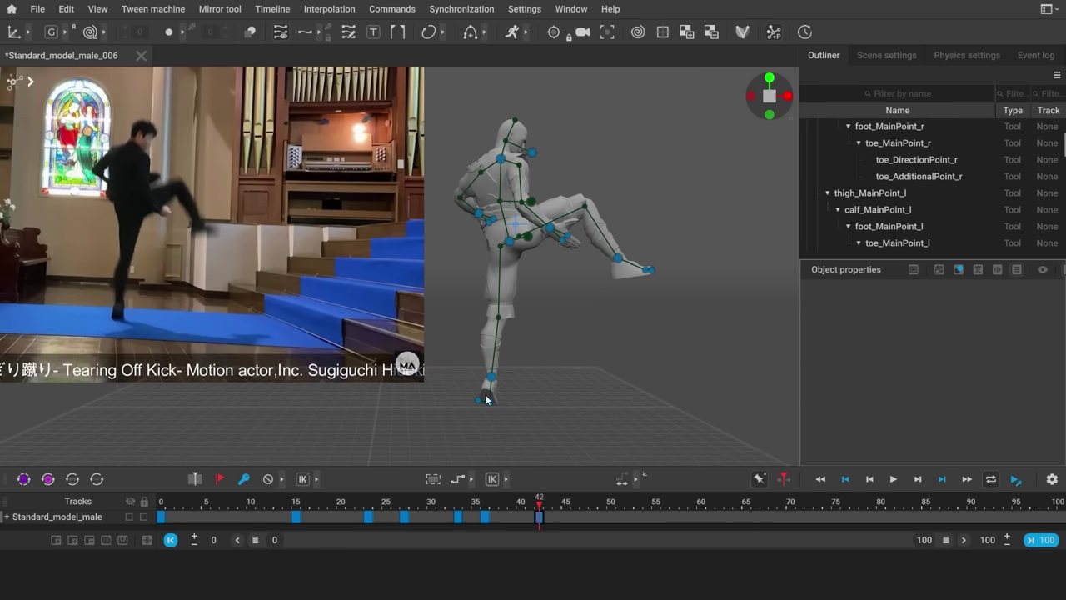
Key the pose at frame 47 and lower the upper body and kicking leg slightly
drag(538, 510, 584, 502)
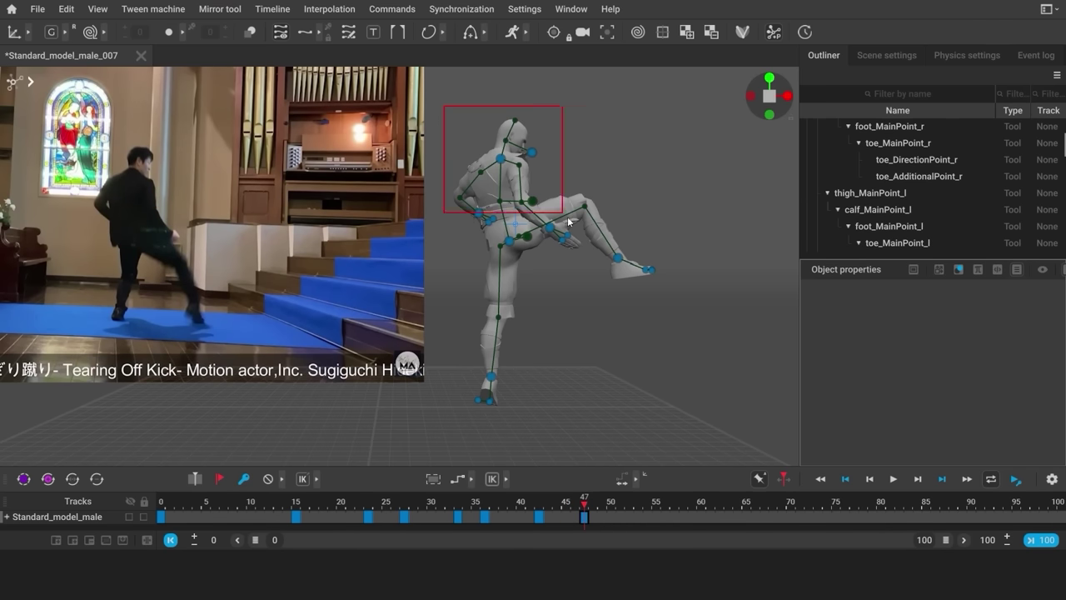
drag(568, 221, 677, 292)
drag(511, 209, 511, 224)
click(544, 406)
Lock the planted left foot's toe points in place
key(KP_3)
alt+middle_drag(544, 408, 422, 272)
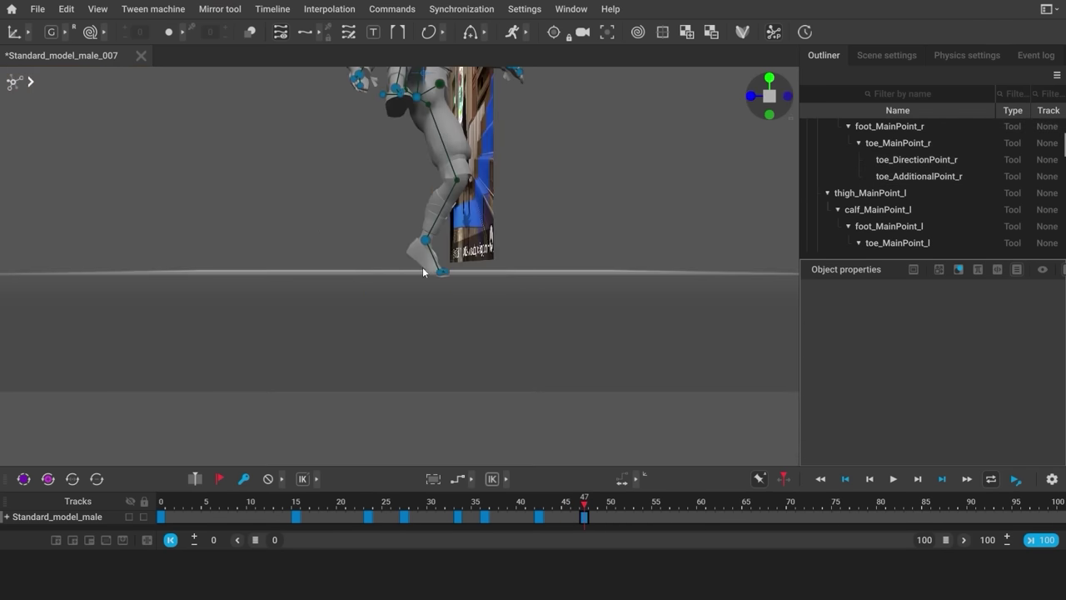
scroll(422, 267, up, 10)
drag(514, 292, 596, 345)
key(r)
click(428, 110)
drag(429, 112, 315, 254)
click(666, 367)
key(KP_1)
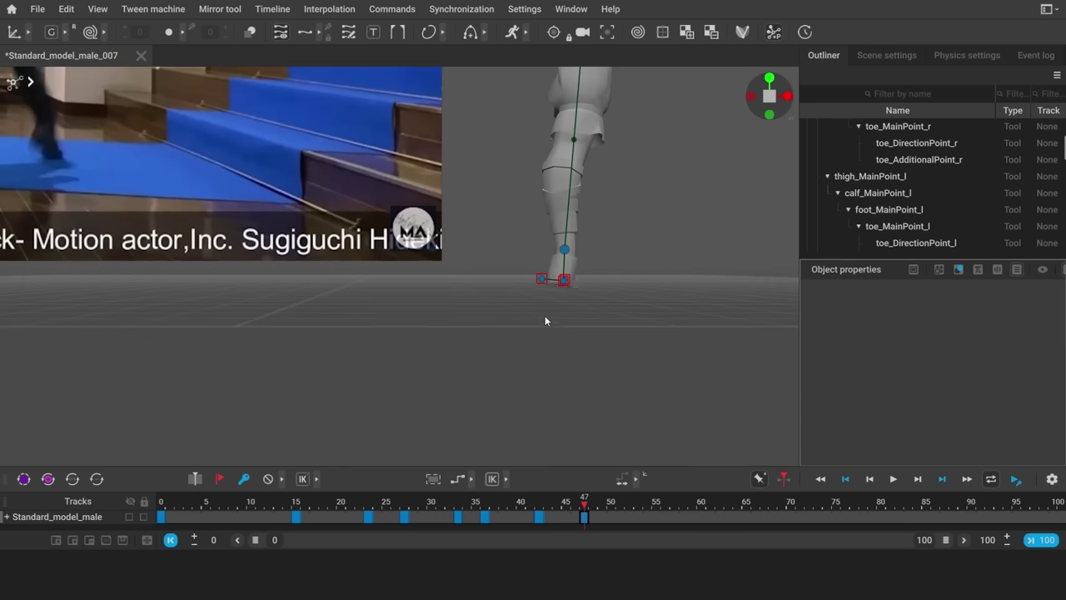
Select the upper body together with the kicking leg and lower them above the planted left foot
alt+middle_drag(682, 253, 564, 340)
scroll(564, 340, down, 5)
alt+middle_drag(364, 258, 352, 298)
drag(370, 87, 602, 280)
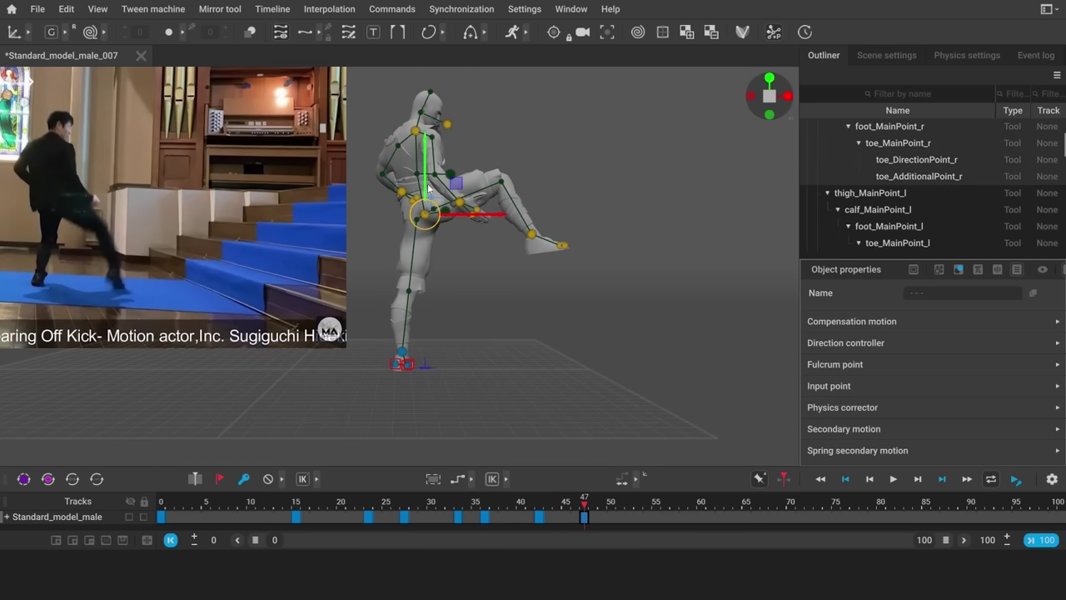
drag(426, 184, 426, 195)
Bring the right foot down in front of the body to just above the floor
double_click(533, 246)
drag(532, 245, 488, 343)
double_click(489, 346)
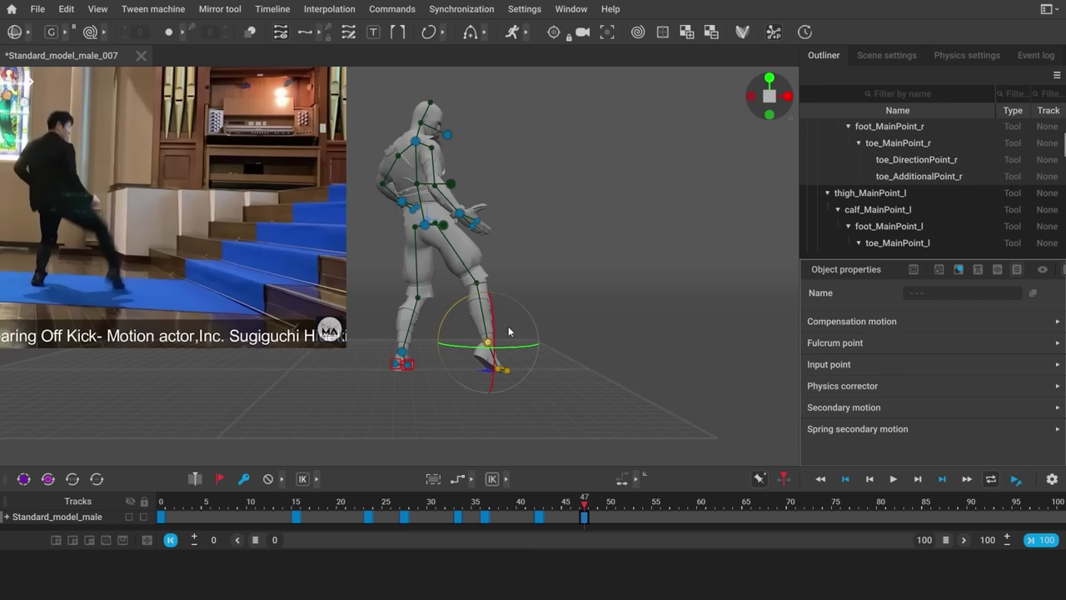
Lower the upper body further to bend the knees, and move the right foot farther forward
drag(358, 94, 533, 256)
key(w)
drag(428, 193, 427, 209)
double_click(489, 342)
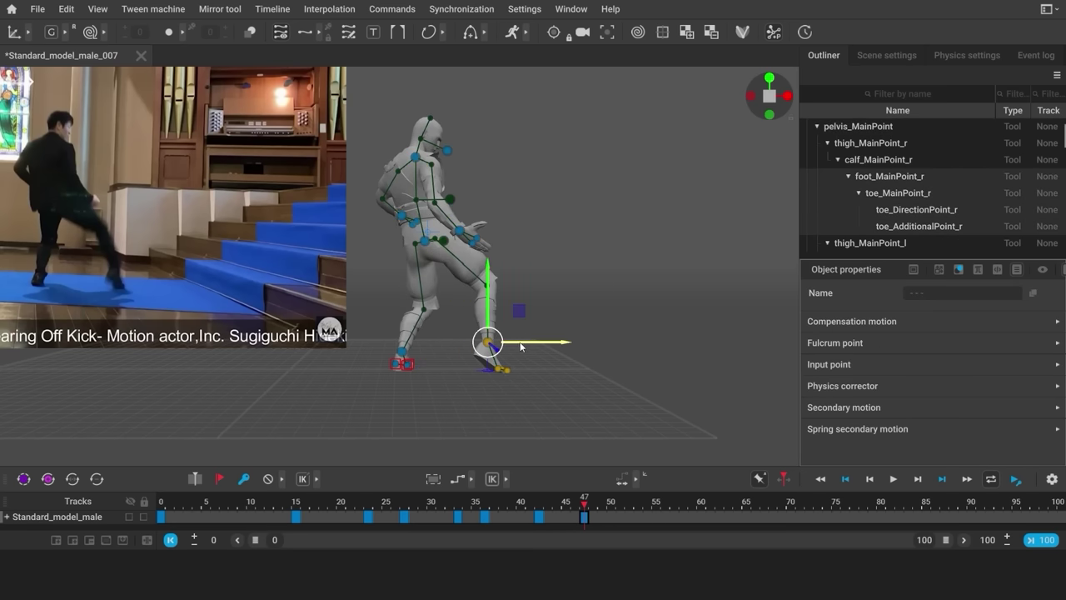
drag(521, 346, 547, 347)
Shift the upper body forward and slightly up between the two feet
drag(348, 108, 497, 246)
drag(438, 187, 452, 180)
drag(486, 262, 486, 265)
key(w)
drag(436, 188, 436, 184)
Move the right foot a little farther forward and adjust its placement and rotation in the front view
click(514, 341)
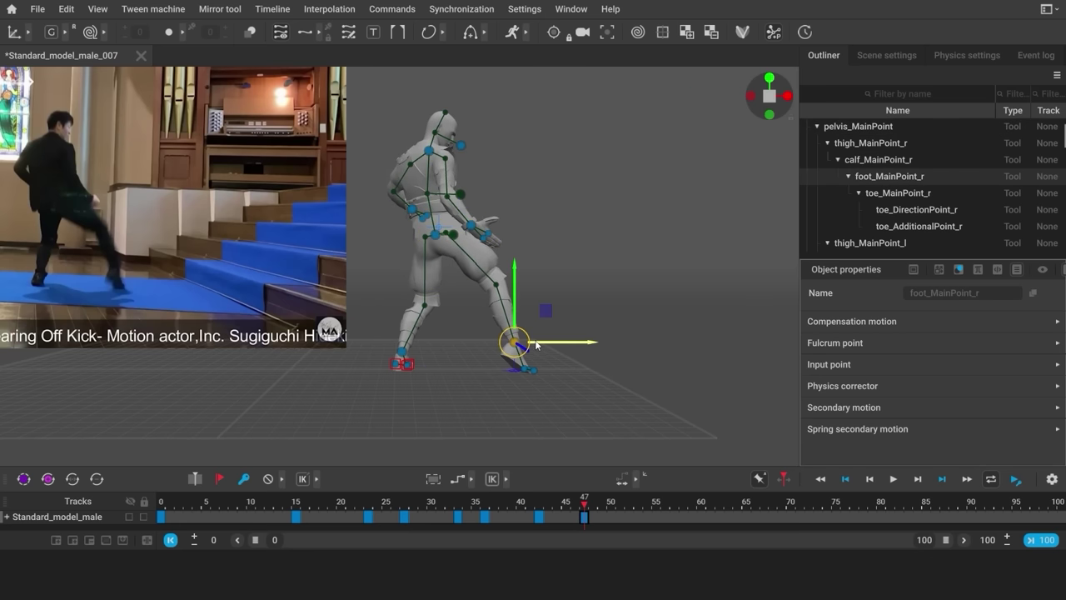
drag(536, 342, 544, 343)
key(KP_3)
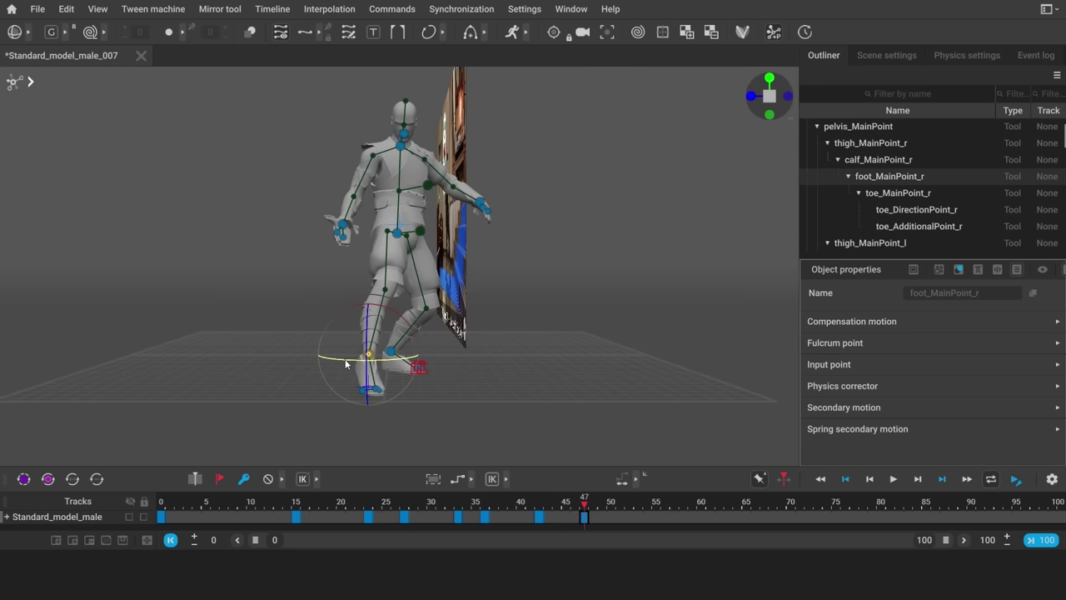
key(w)
right_drag(345, 364, 455, 336)
Raise the left hand slightly behind the waist
click(408, 215)
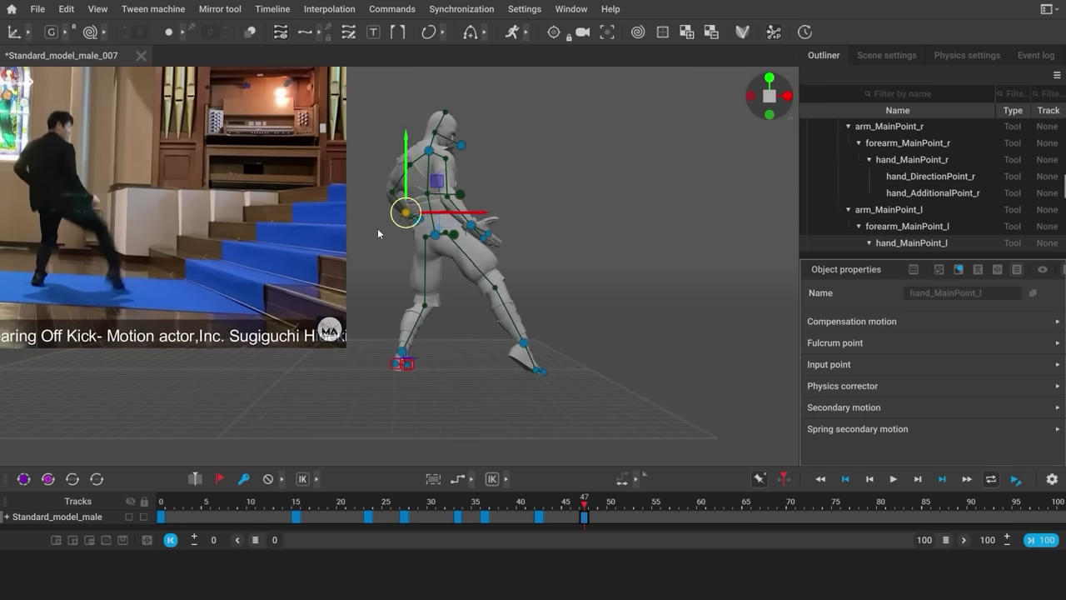
drag(406, 212, 405, 208)
click(440, 161)
key(Down)
key(Up)
Rotate the right hand so it turns inward toward the thigh
click(472, 225)
key(e)
drag(479, 224, 492, 208)
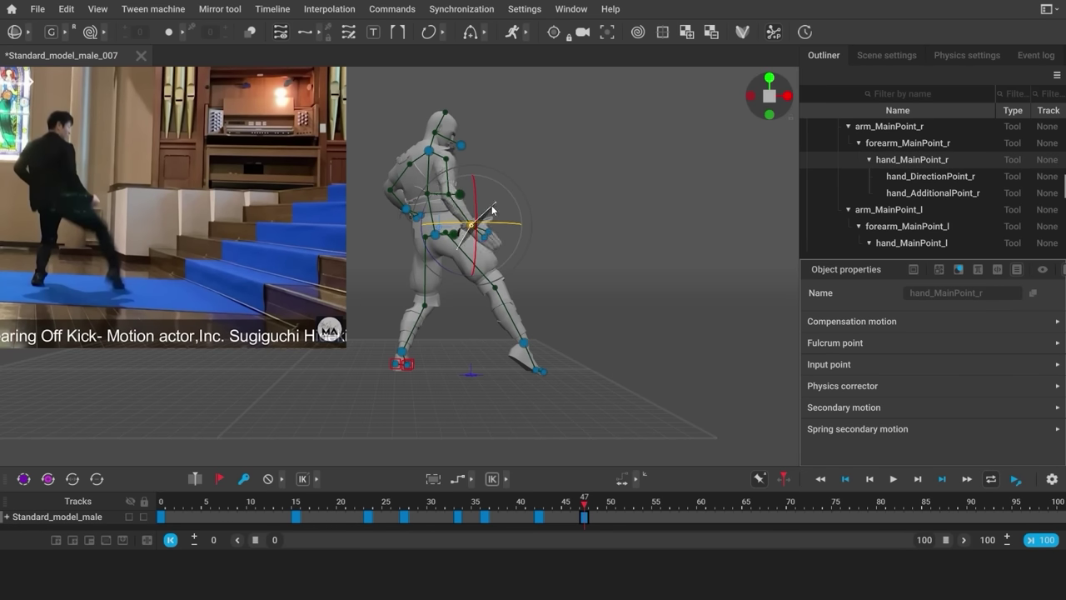
right_drag(482, 238, 375, 261)
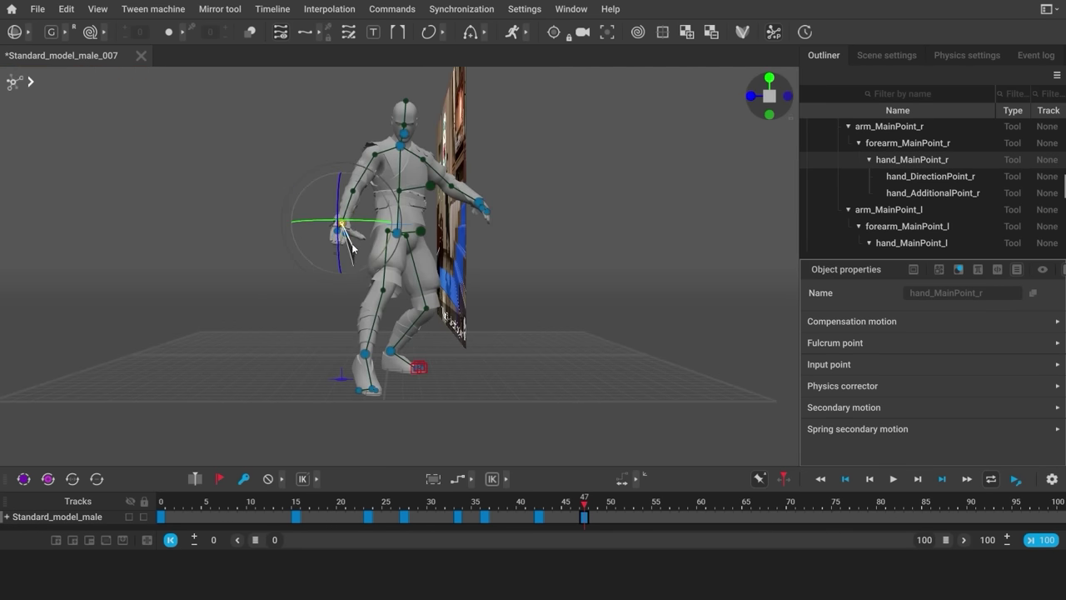
Move the left hand closer to the body and slightly lower in the front view
double_click(480, 203)
key(w)
drag(479, 203, 412, 247)
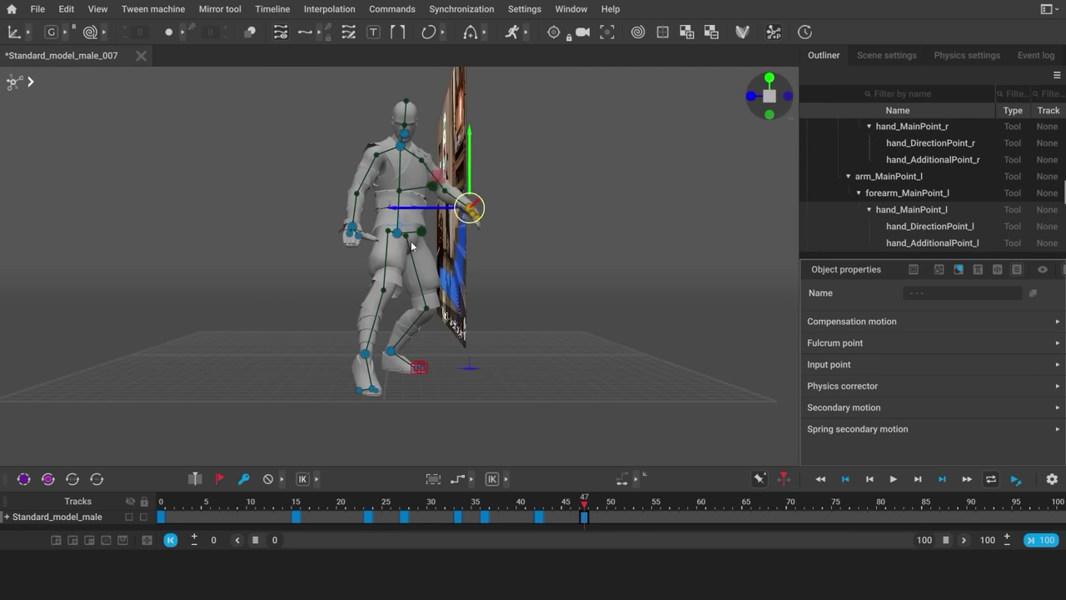
click(550, 305)
Shift the pelvis and upper body sideways toward the right foot in the front view
double_click(424, 234)
mouse_move(317, 235)
mouse_down()
mouse_move(279, 235)
mouse_move(301, 235)
mouse_up()
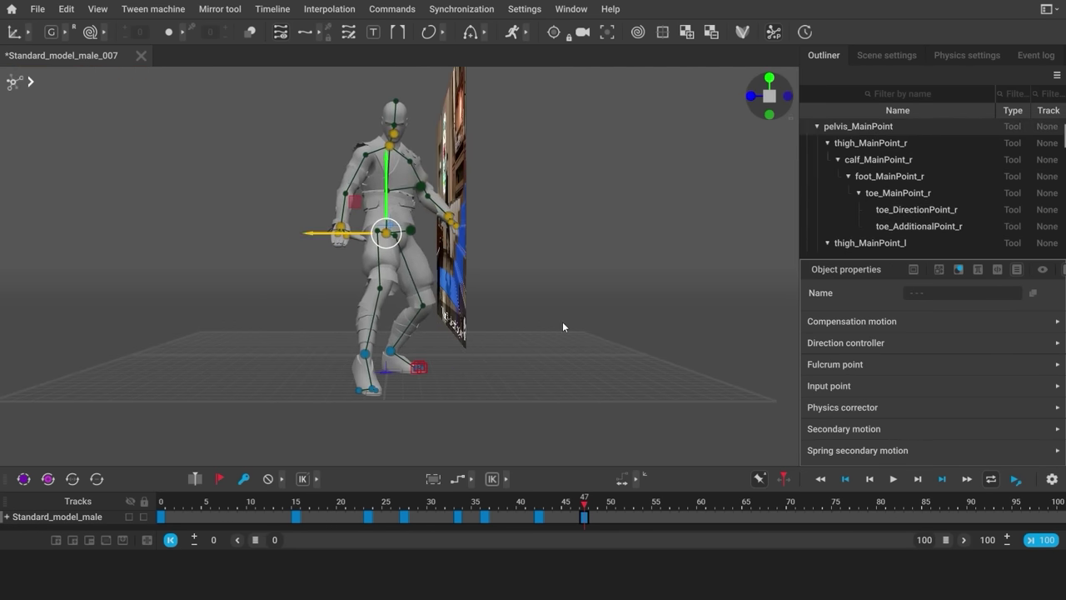
click(562, 322)
Rotate the right hand in the side view so the fingers point down along the thigh
alt+drag(325, 320, 481, 321)
scroll(478, 313, up, 1)
double_click(485, 230)
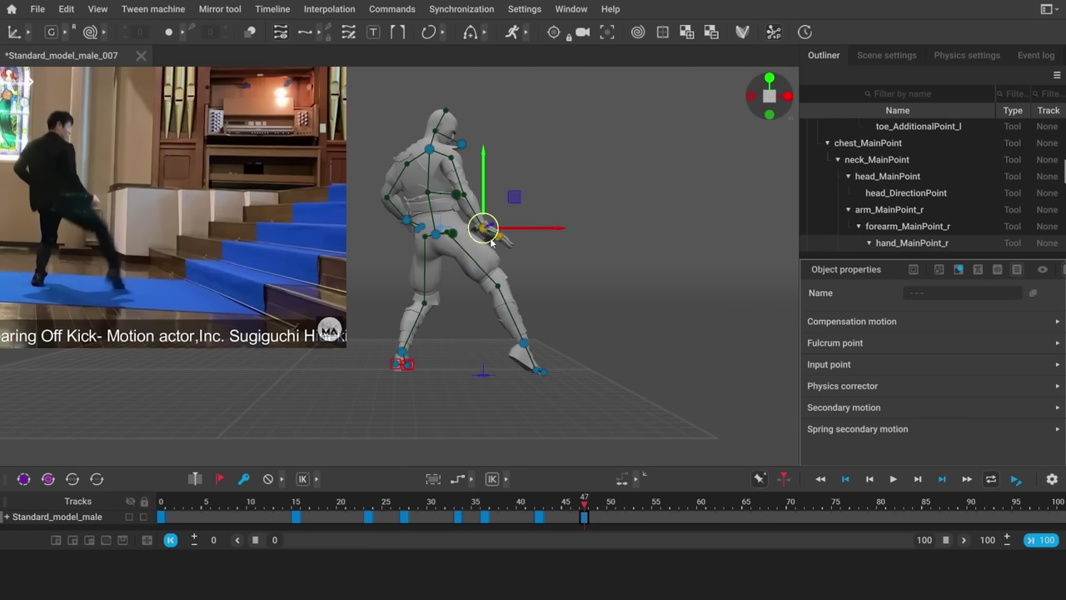
key(e)
drag(466, 222, 469, 223)
click(469, 159)
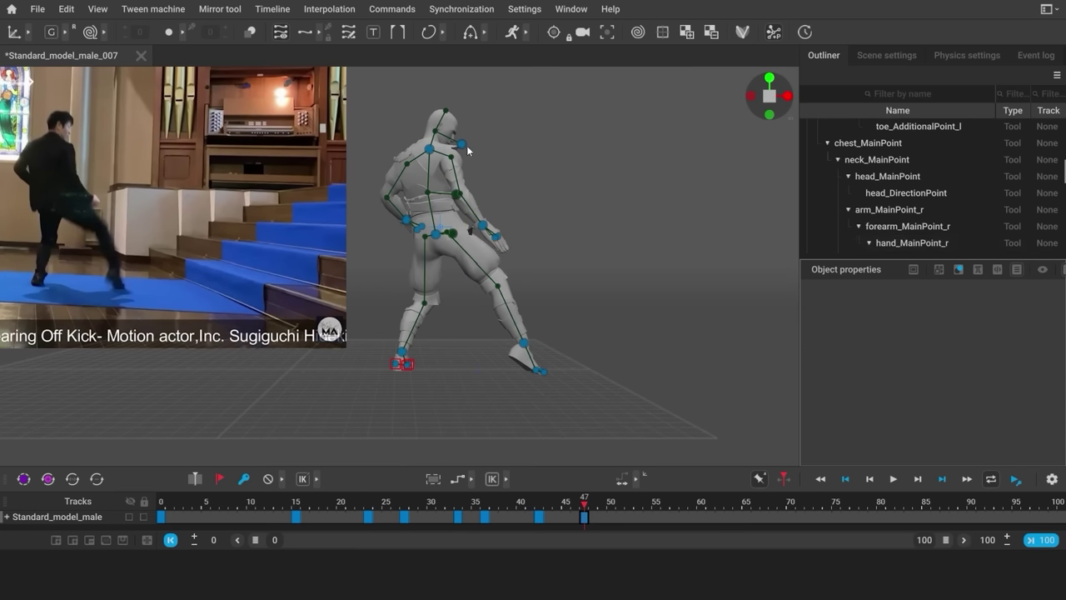
Tilt the head up slightly and fine-tune the pelvis and neck positions
click(462, 144)
drag(461, 145, 461, 141)
click(473, 179)
click(435, 235)
drag(436, 237, 439, 233)
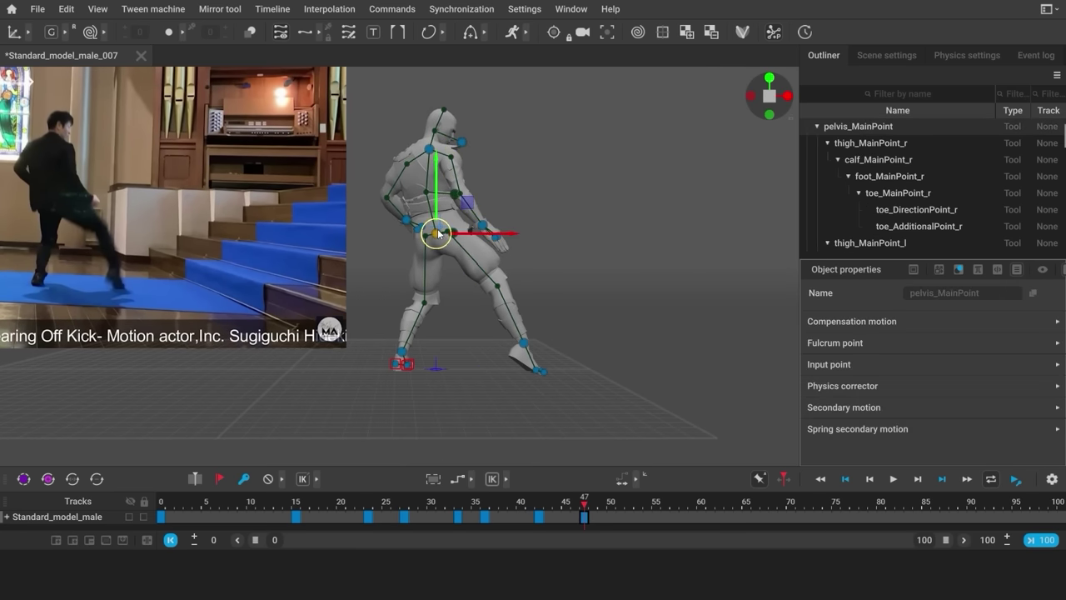
click(426, 148)
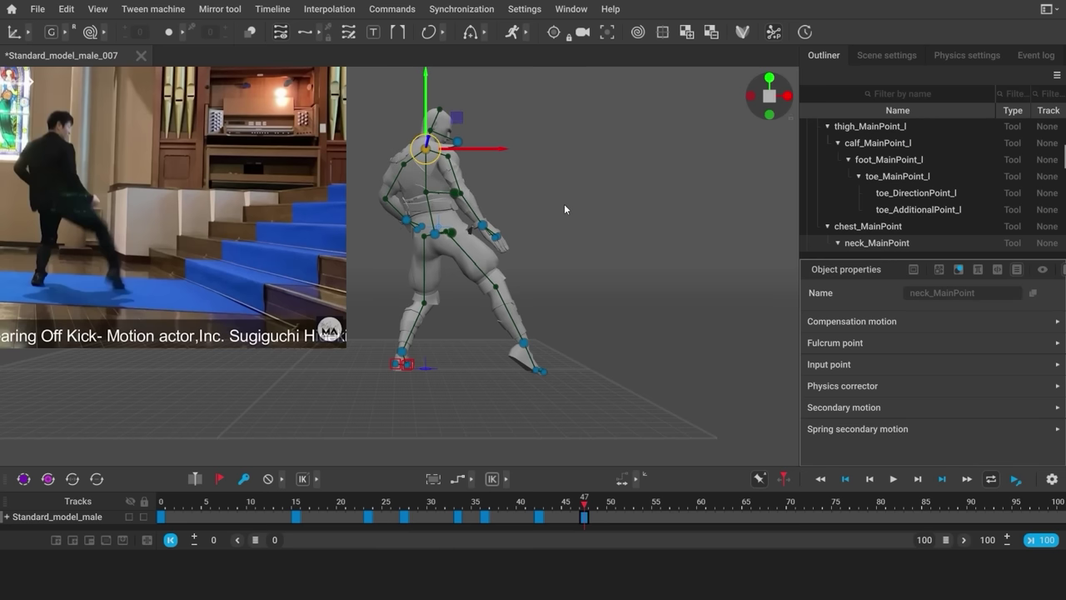
Pull the right hand back slightly toward the body and adjust its rotation
click(473, 223)
drag(442, 248, 445, 252)
click(578, 270)
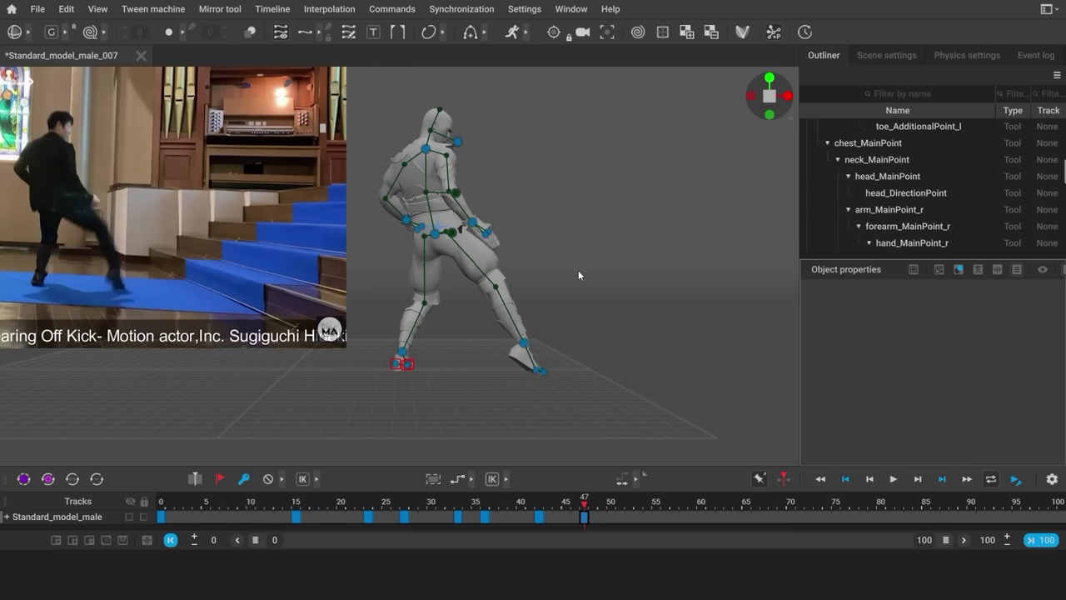
key(grave)
key(grave)
Raise the left hand slightly at the hip and save the scene as Standard_model_male_008
click(474, 223)
key(w)
double_click(406, 222)
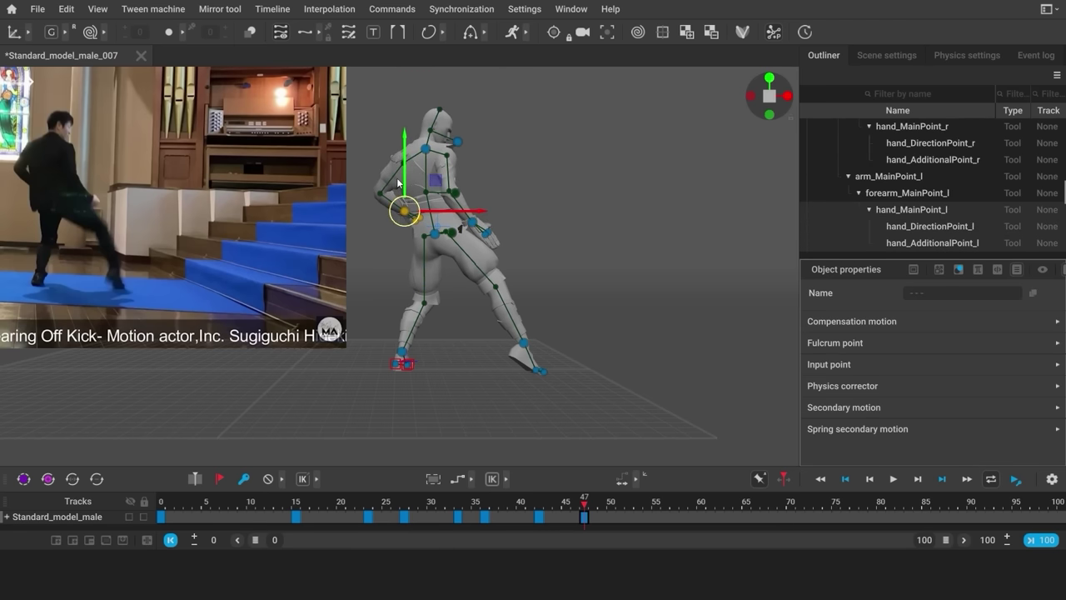
click(592, 268)
key(grave)
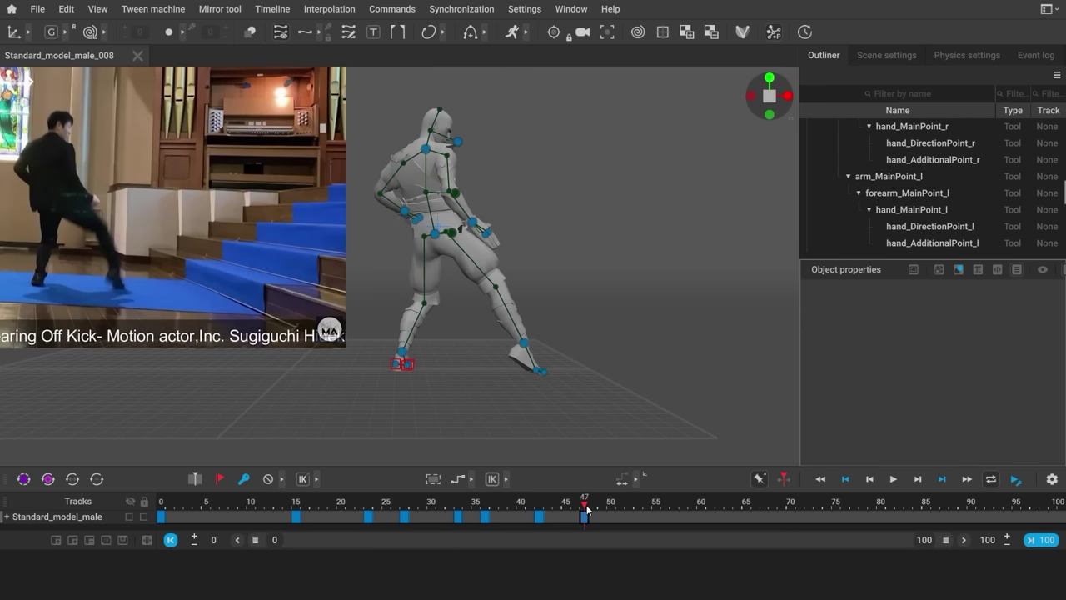
Key the pose at frame 60 and shift the body forward and down over the right foot
drag(587, 510, 739, 511)
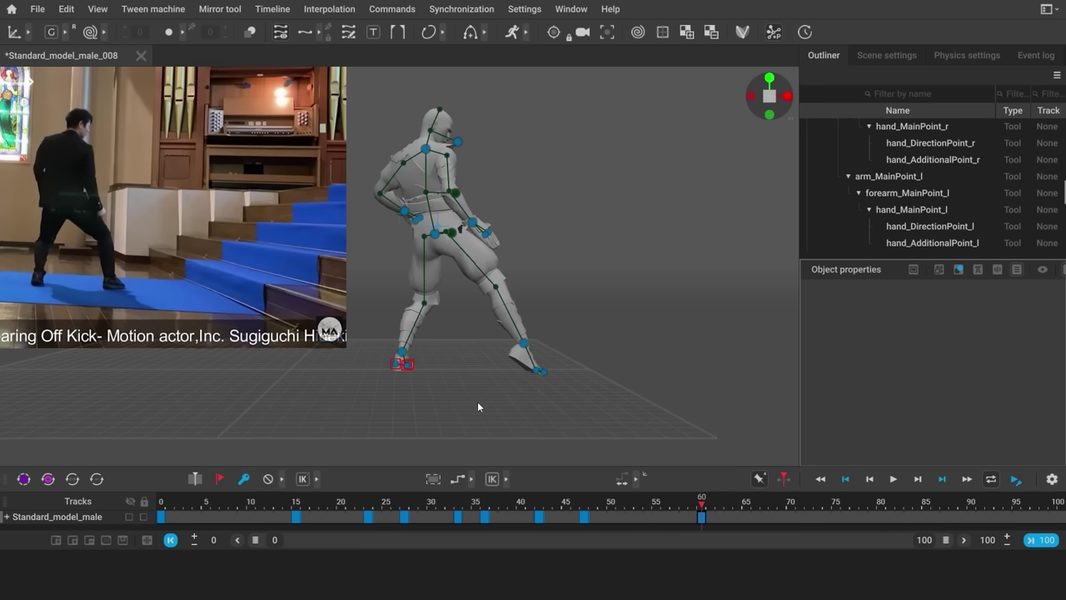
click(435, 234)
drag(438, 236, 489, 260)
Plant the right foot flat on the ground in the frame 60 pose
click(531, 351)
click(531, 356)
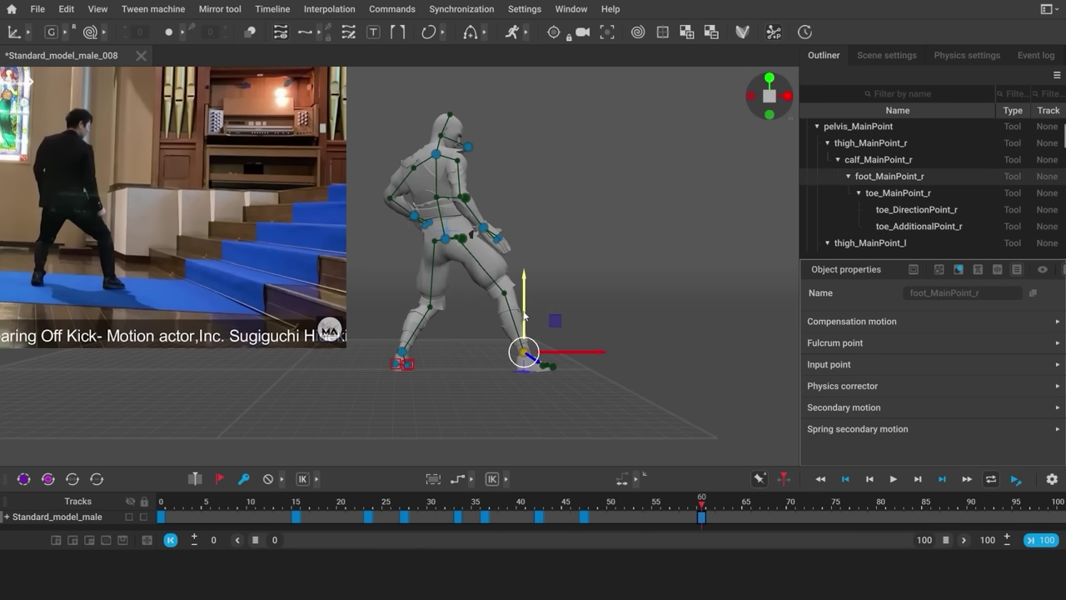
drag(565, 350, 567, 351)
Shift the upper body slightly forward and up, and rotate it a little over the leading leg
drag(372, 108, 537, 259)
drag(490, 239, 499, 239)
key(e)
drag(470, 302, 456, 302)
key(w)
drag(465, 219, 470, 211)
click(540, 319)
Adjust the rotation of the left hand at the hip and of the lowered right hand
click(422, 213)
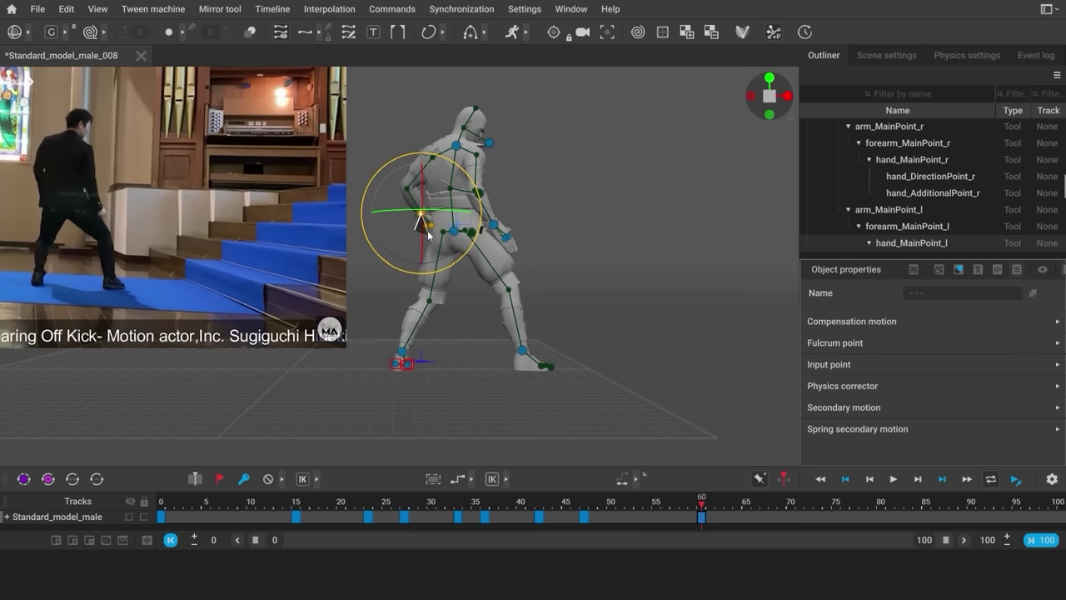
click(494, 225)
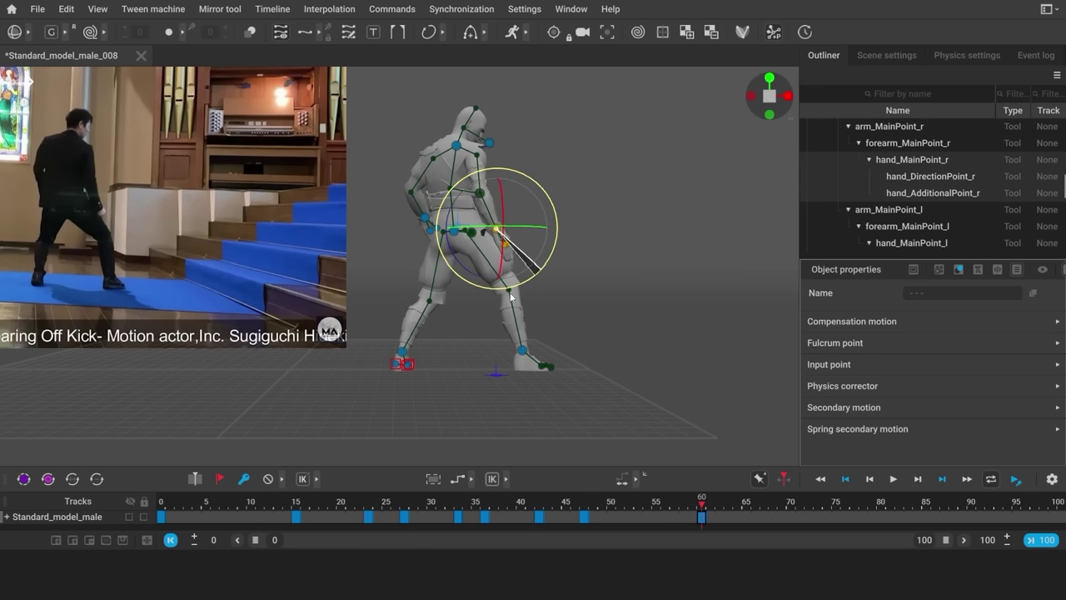
click(563, 218)
key(w)
Tilt the head up slightly with its direction point and fine-tune the neck in the frame 60 pose
click(490, 142)
click(570, 239)
drag(489, 143, 455, 145)
click(456, 145)
click(585, 254)
mouse_move(635, 328)
alt+mouse_down()
mouse_move(511, 368)
mouse_move(711, 363)
mouse_move(629, 331)
alt+mouse_up()
alt+middle_drag(603, 325, 668, 371)
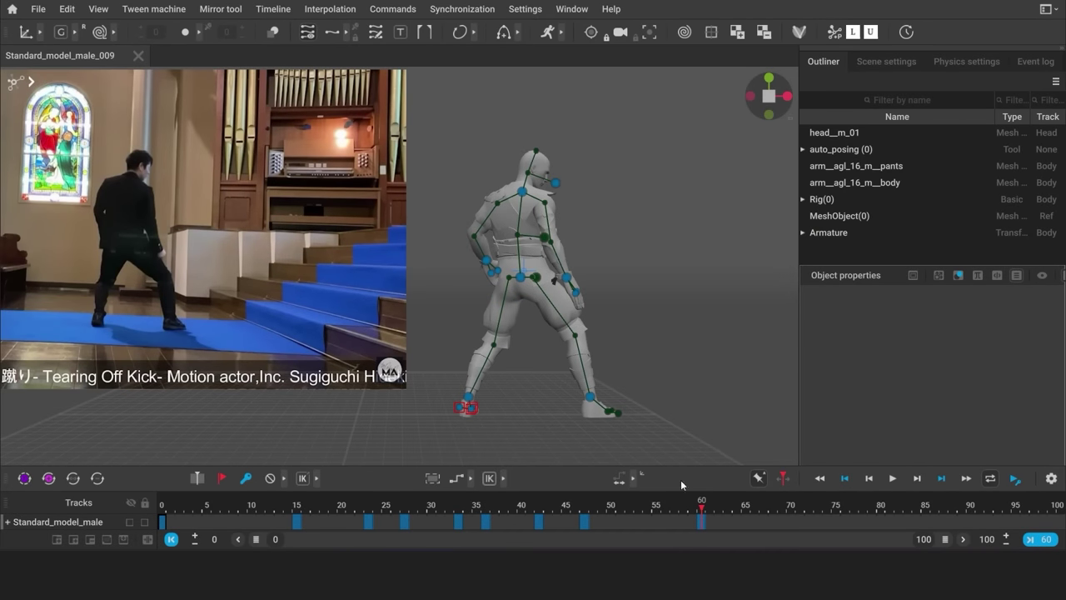
Scrub back to frame 0 and play the animation against the reference video
drag(702, 512, 164, 516)
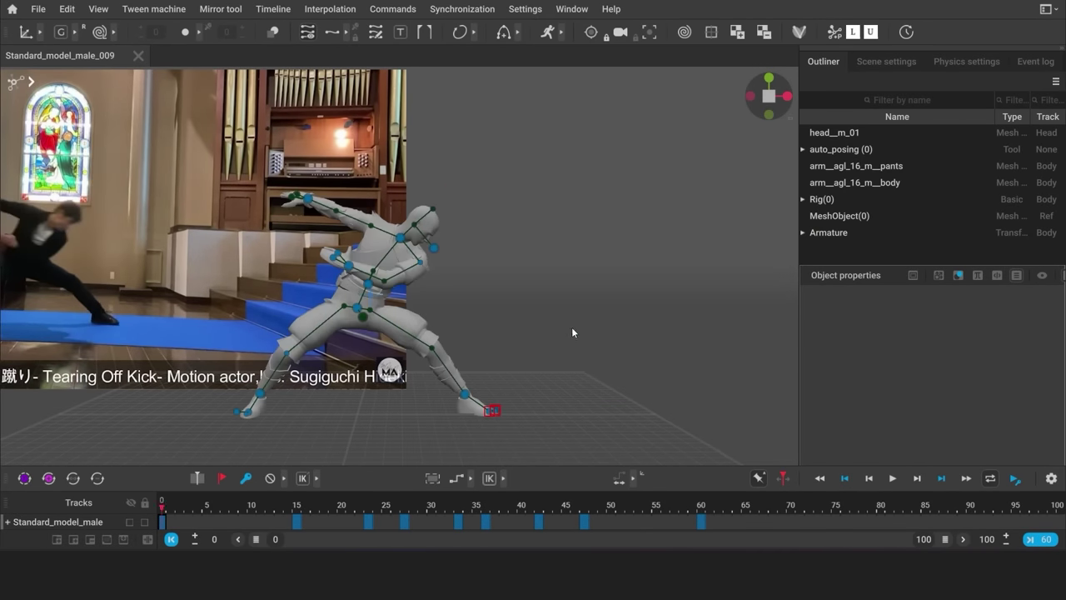
alt+middle_drag(572, 332, 546, 341)
scroll(554, 344, down, 2)
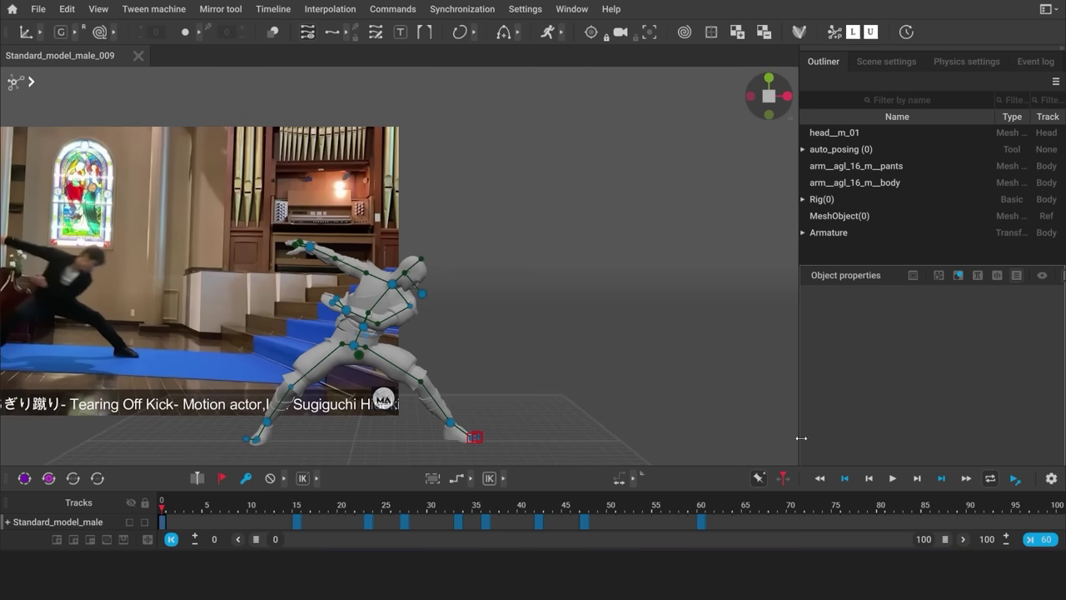
click(895, 478)
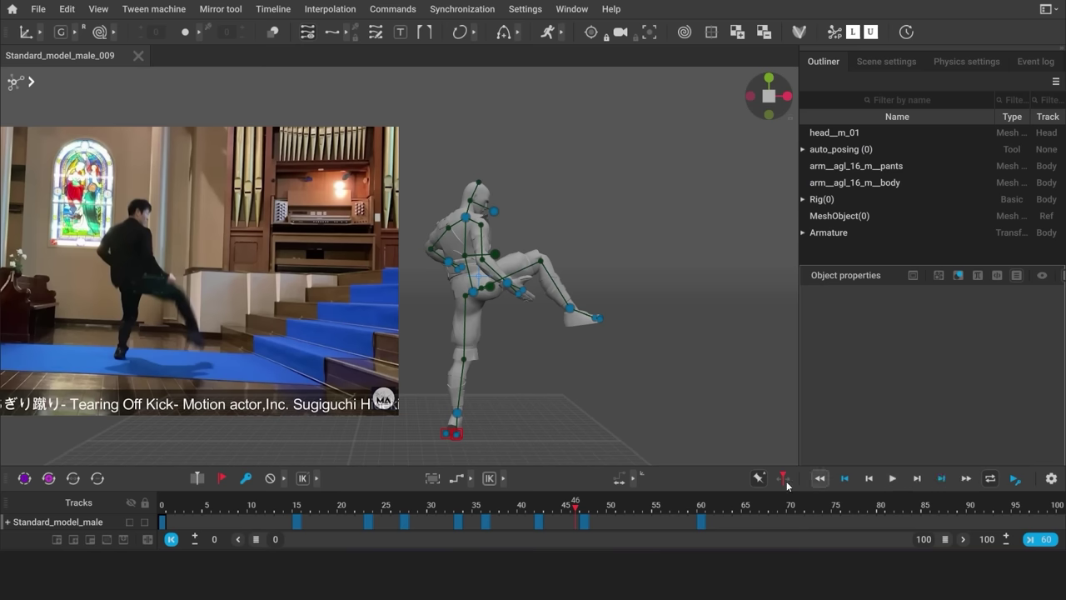
Apply Bezier clamped interpolation to the intervals between frame 0 and frame 60
drag(170, 526, 693, 526)
click(469, 479)
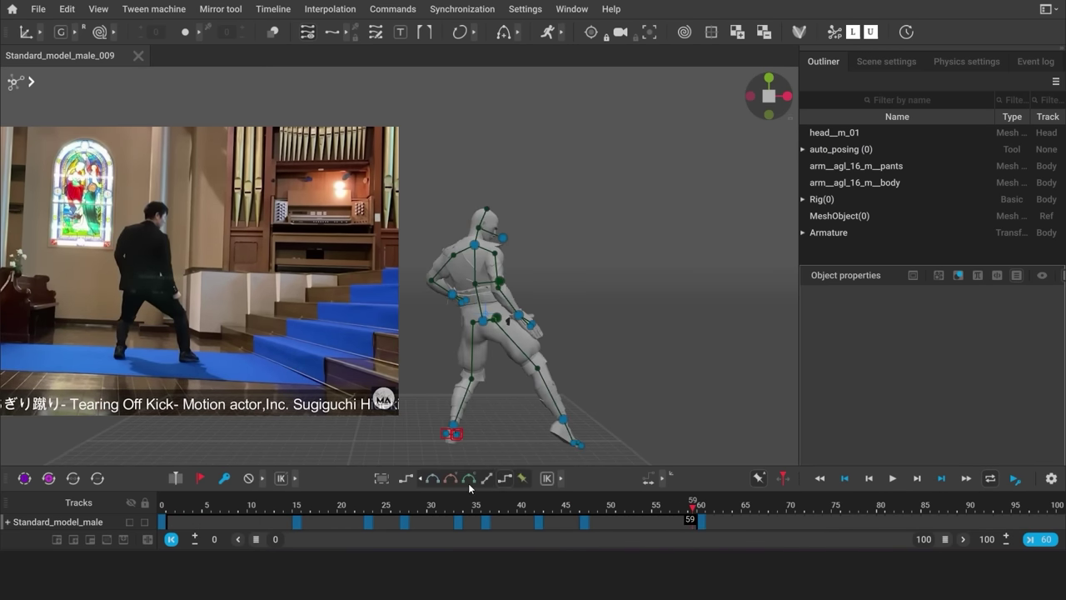
click(469, 482)
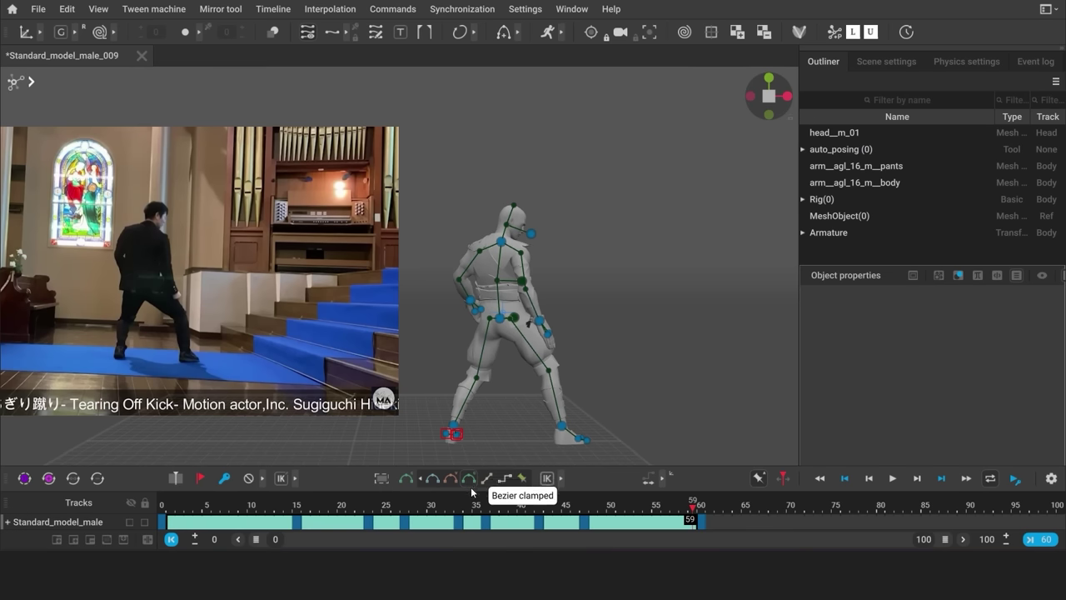
Fit the timeline to end at frame 60 and play the interpolated motion
click(701, 527)
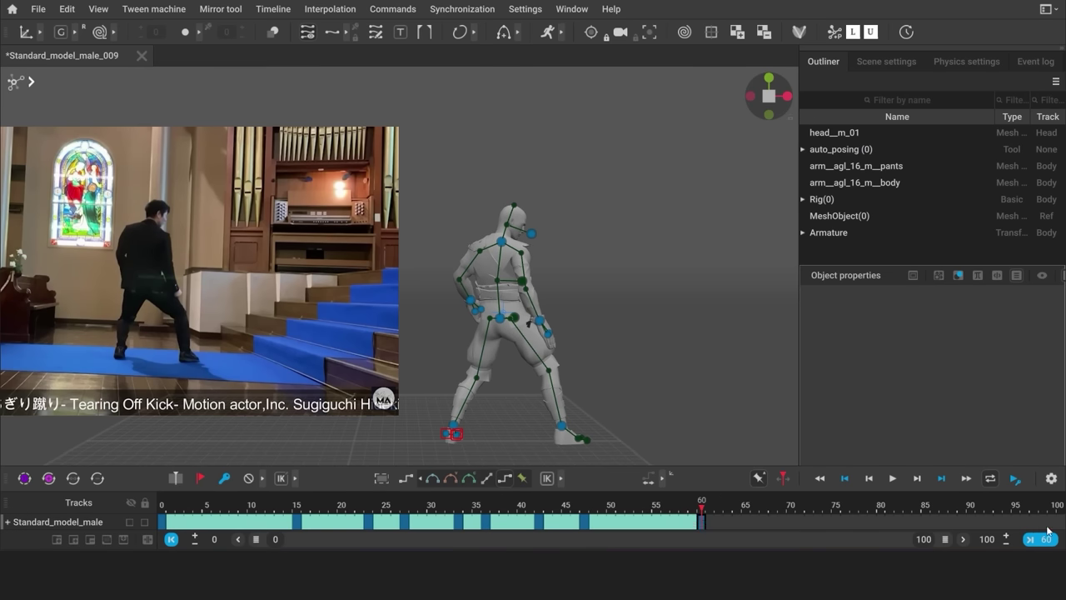
click(1043, 543)
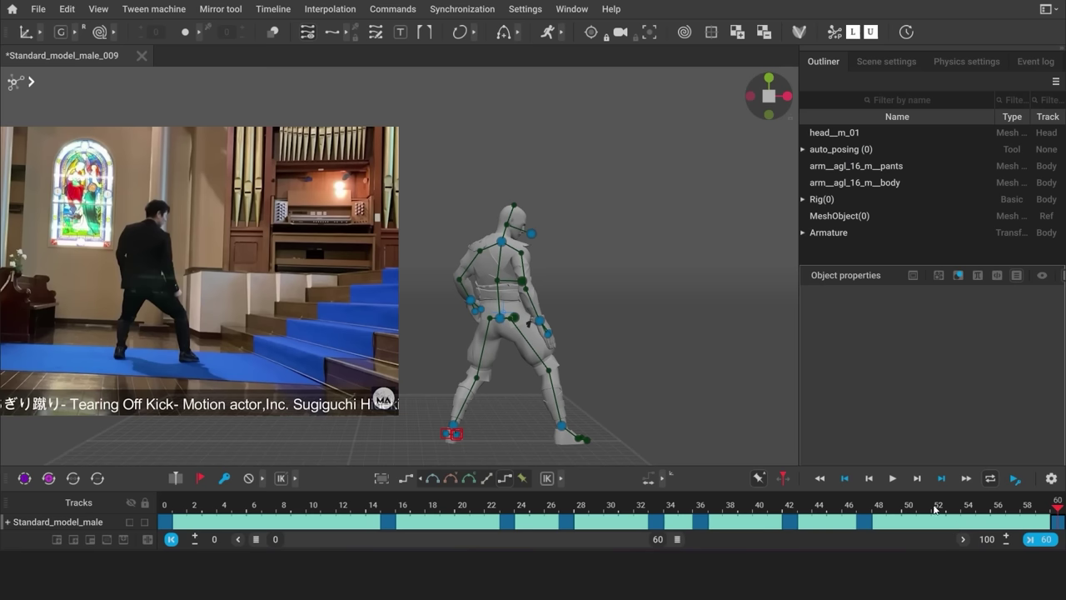
click(893, 478)
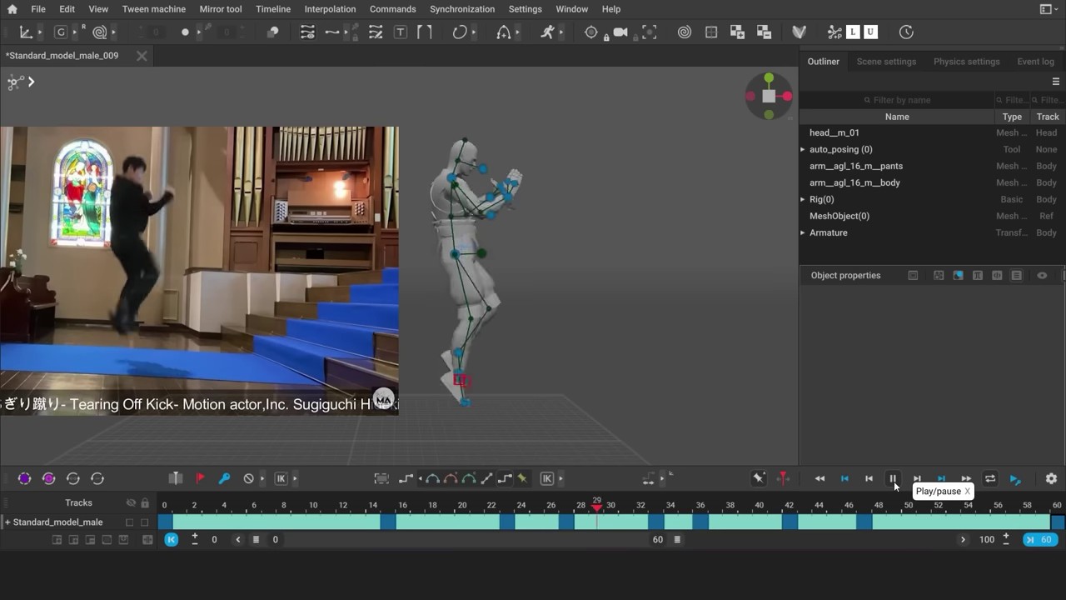
click(893, 478)
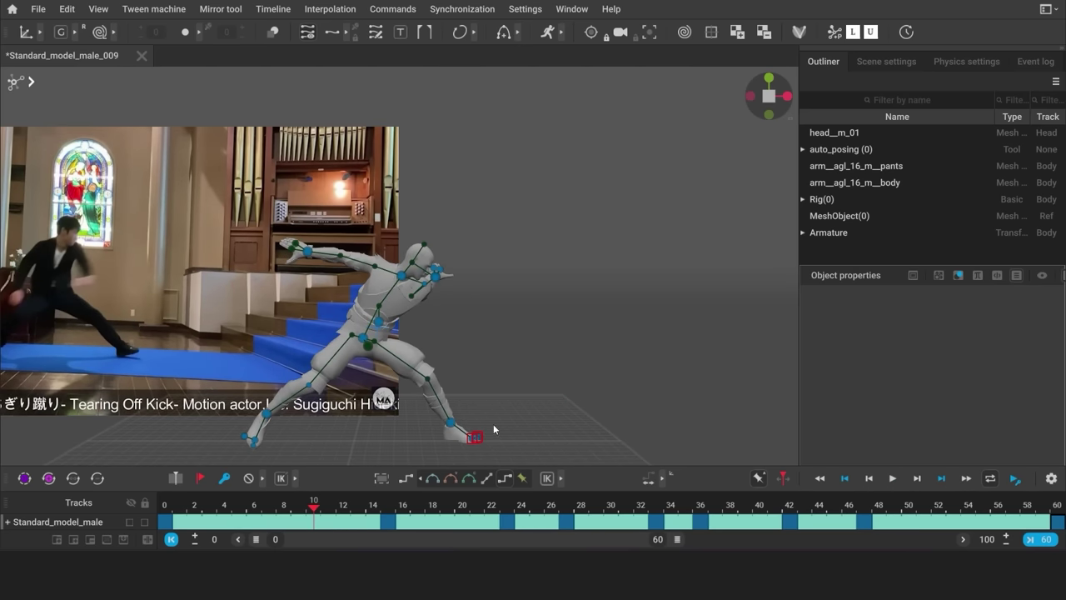
Select the left hand and examine its trajectory over frames 0 to 15 from several angles
click(169, 507)
click(345, 311)
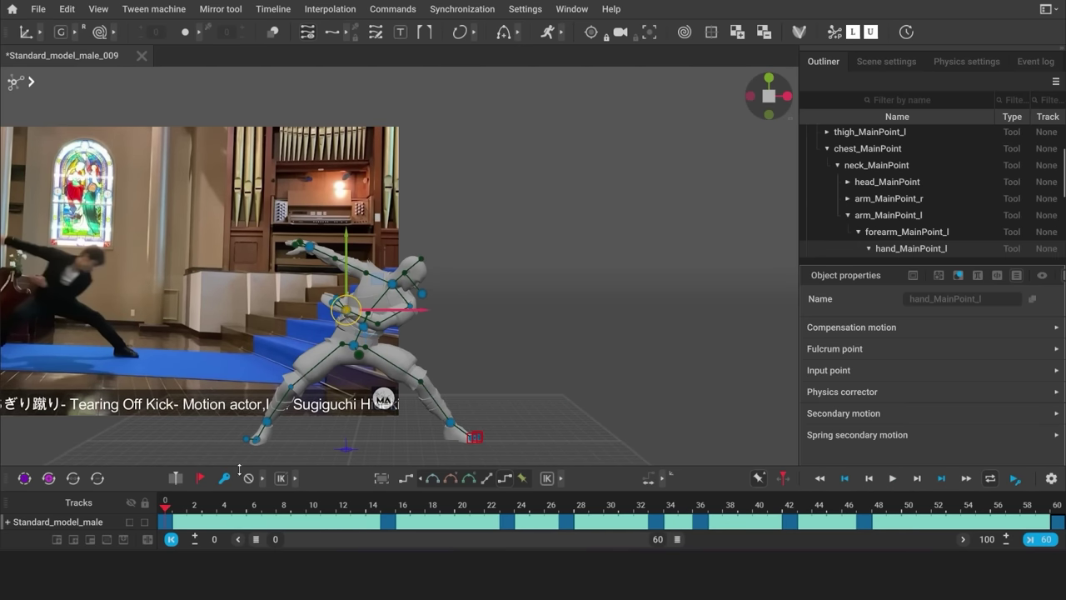
click(170, 526)
drag(171, 527, 390, 524)
alt+right_drag(425, 435, 659, 419)
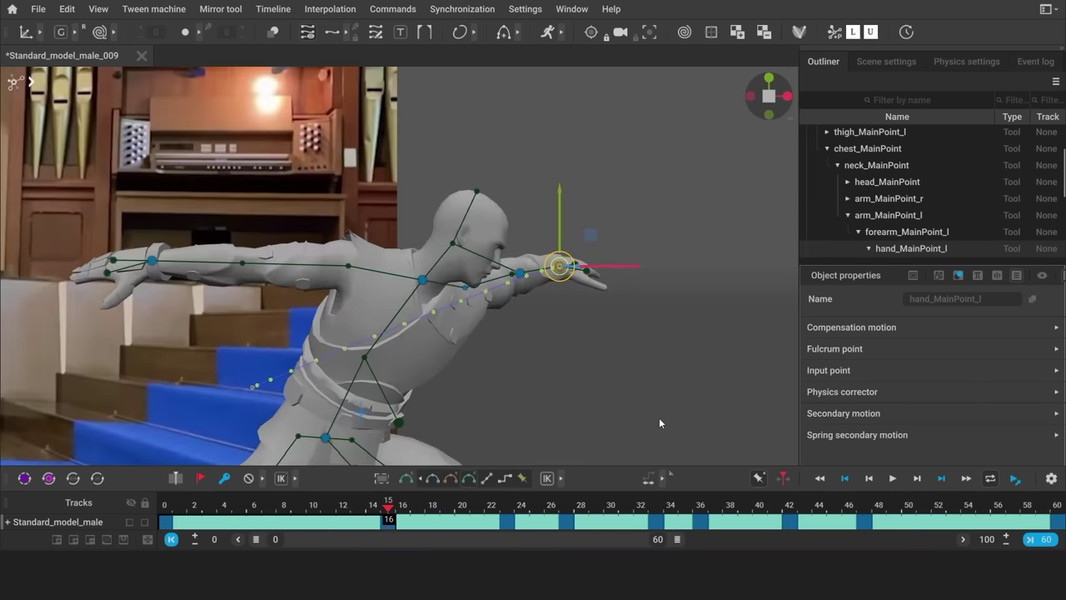
alt+drag(659, 419, 488, 416)
mouse_move(388, 507)
mouse_down()
mouse_move(184, 508)
mouse_move(385, 513)
mouse_up()
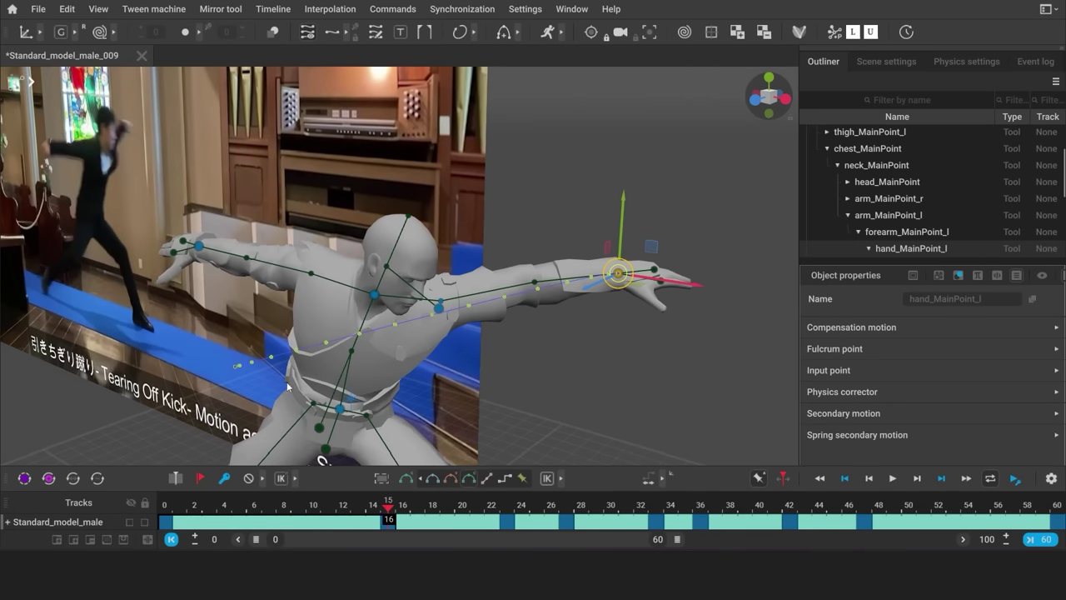
alt+drag(289, 386, 500, 387)
alt+right_drag(499, 386, 434, 350)
alt+middle_drag(433, 350, 434, 298)
alt+drag(434, 298, 405, 332)
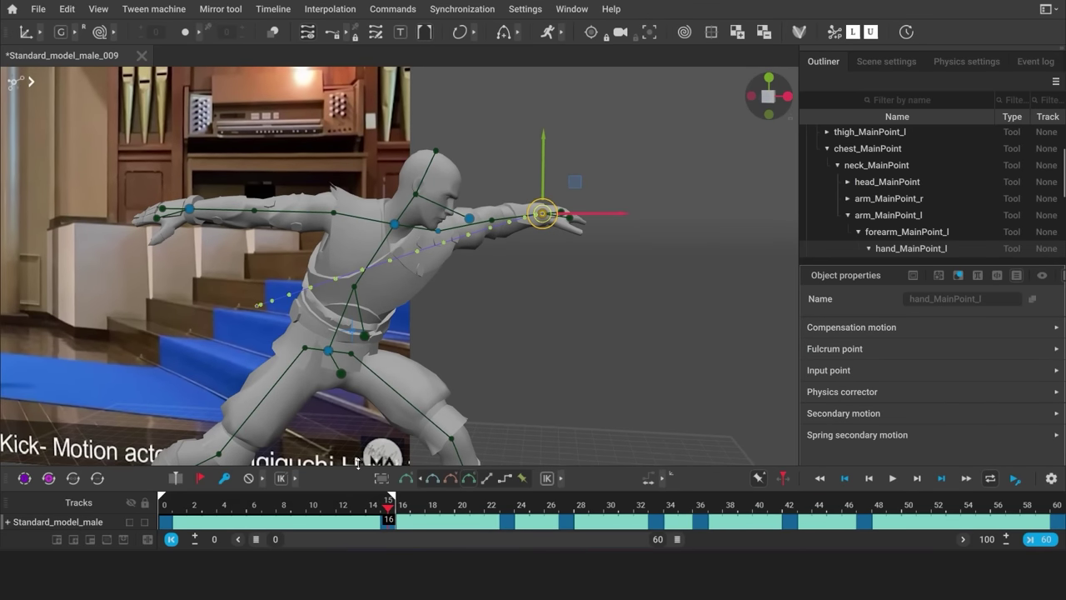
Expand the character's tracks and set the Arms interval between frames 0 and 15 to forward kinematics
drag(357, 463, 346, 390)
click(8, 445)
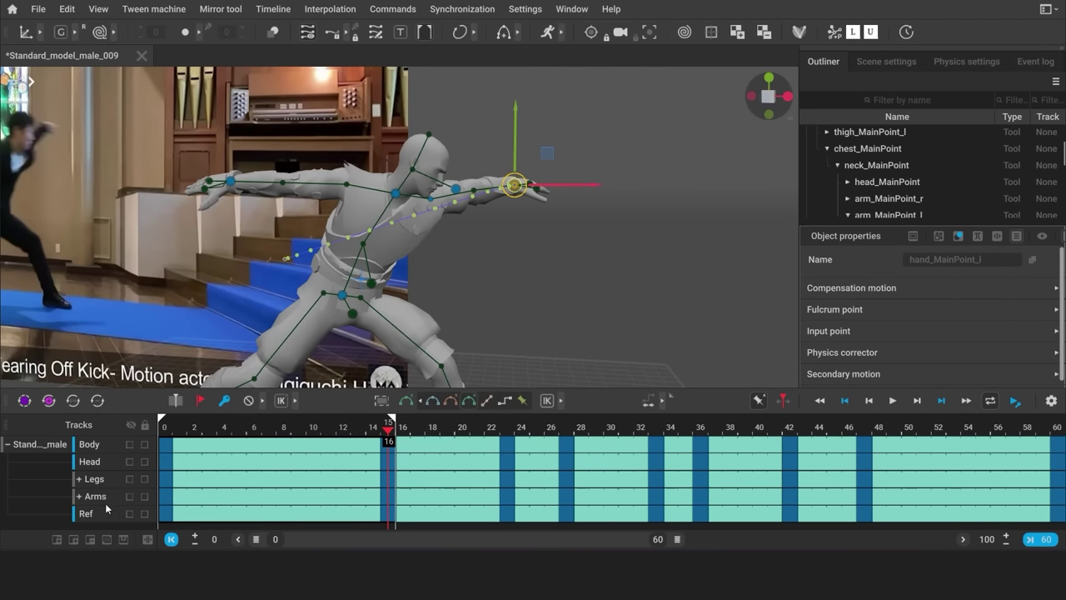
click(376, 500)
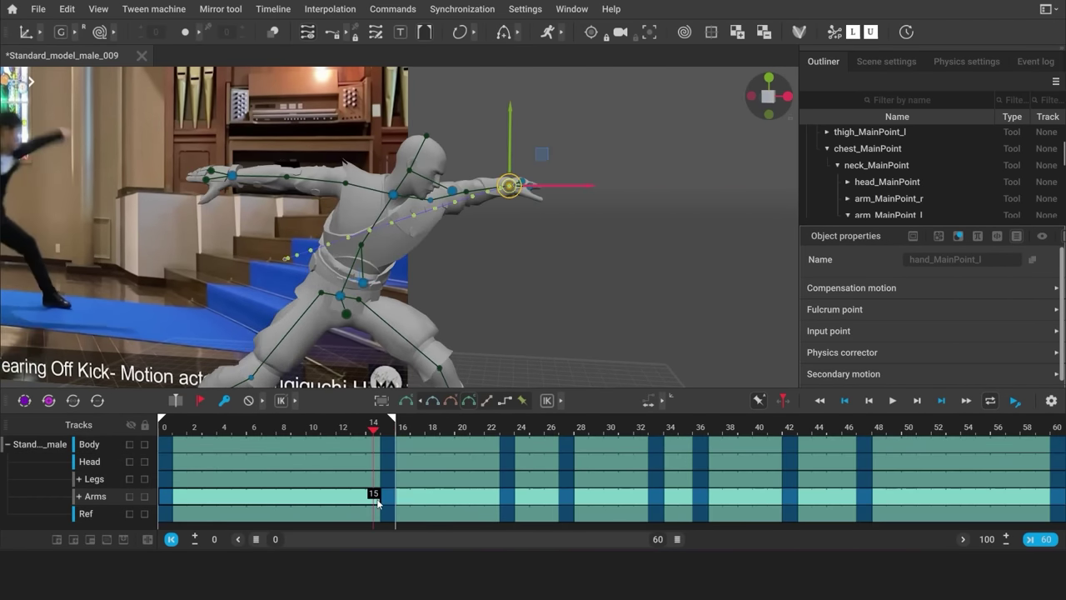
click(563, 404)
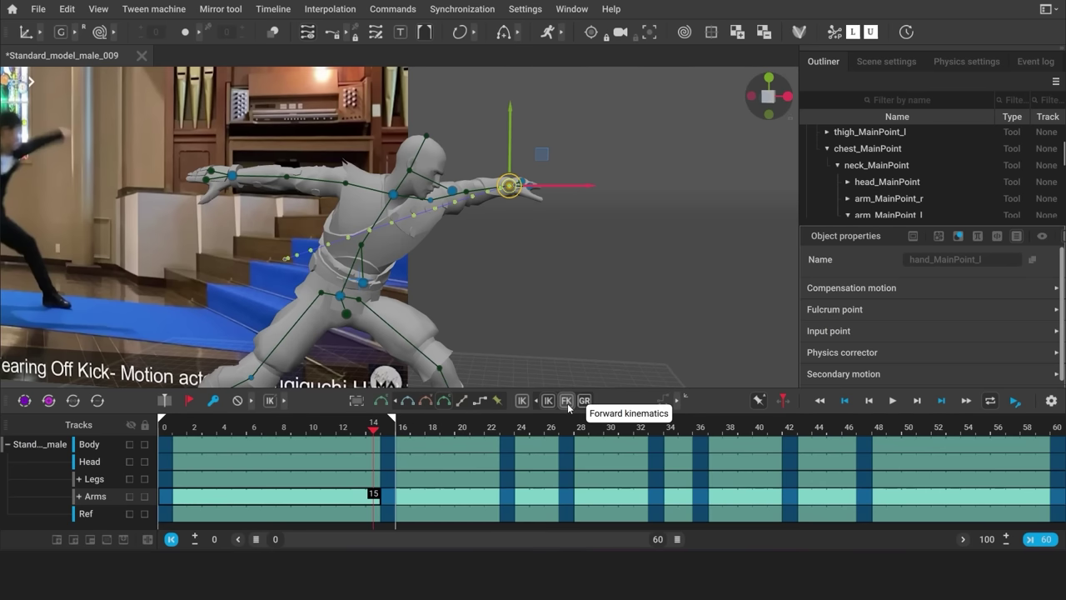
click(567, 403)
mouse_move(368, 432)
mouse_down()
mouse_move(195, 445)
mouse_move(388, 442)
mouse_up()
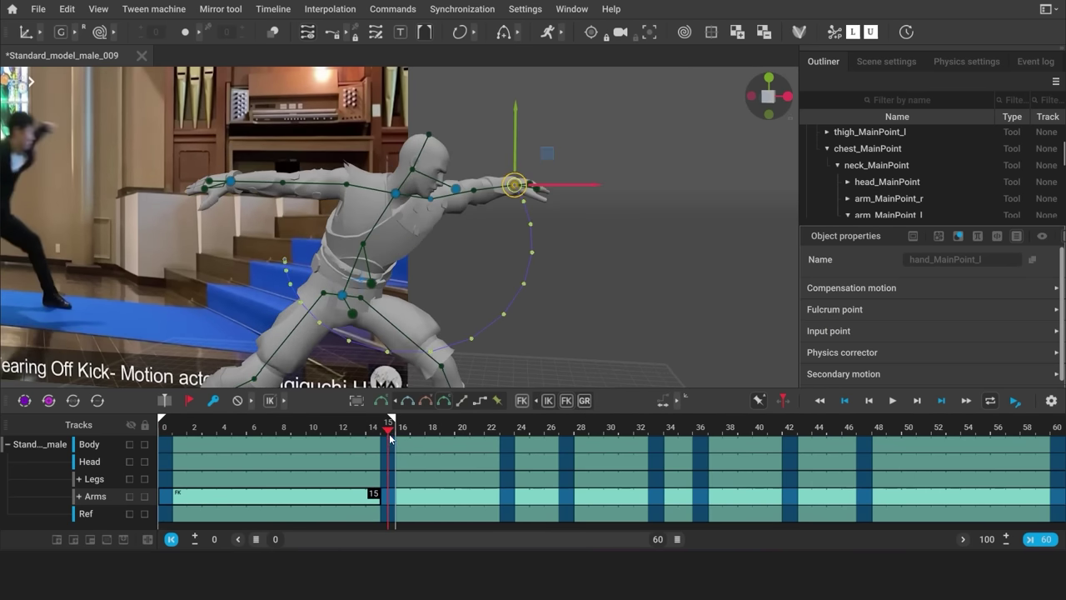
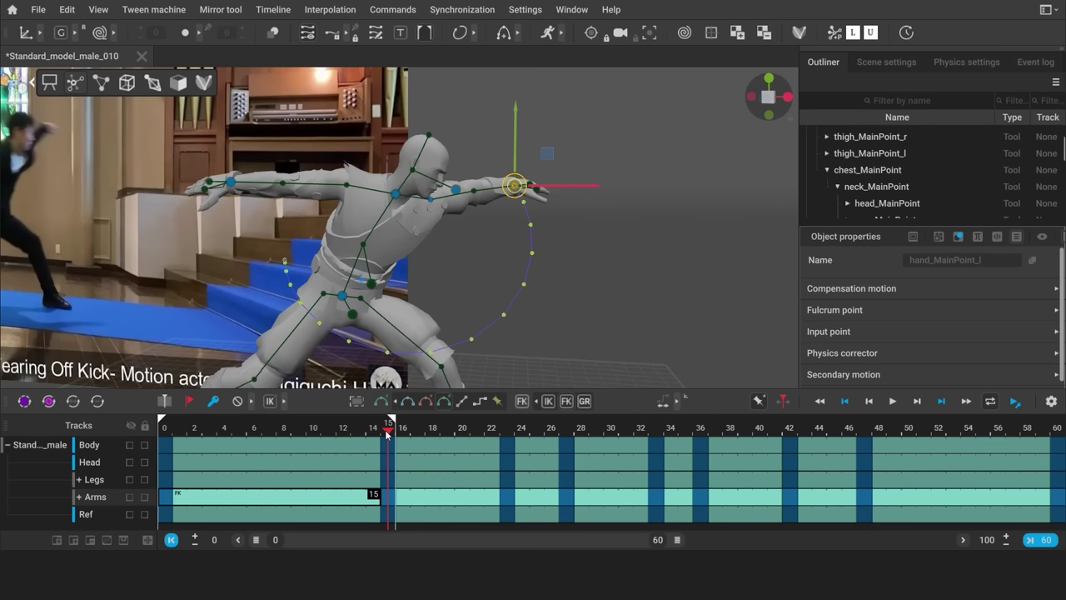
Key all tracks at frame 7 and try moving the left clavicle's additional point in Point controller mode
drag(387, 430, 275, 458)
drag(272, 514, 277, 439)
key(f)
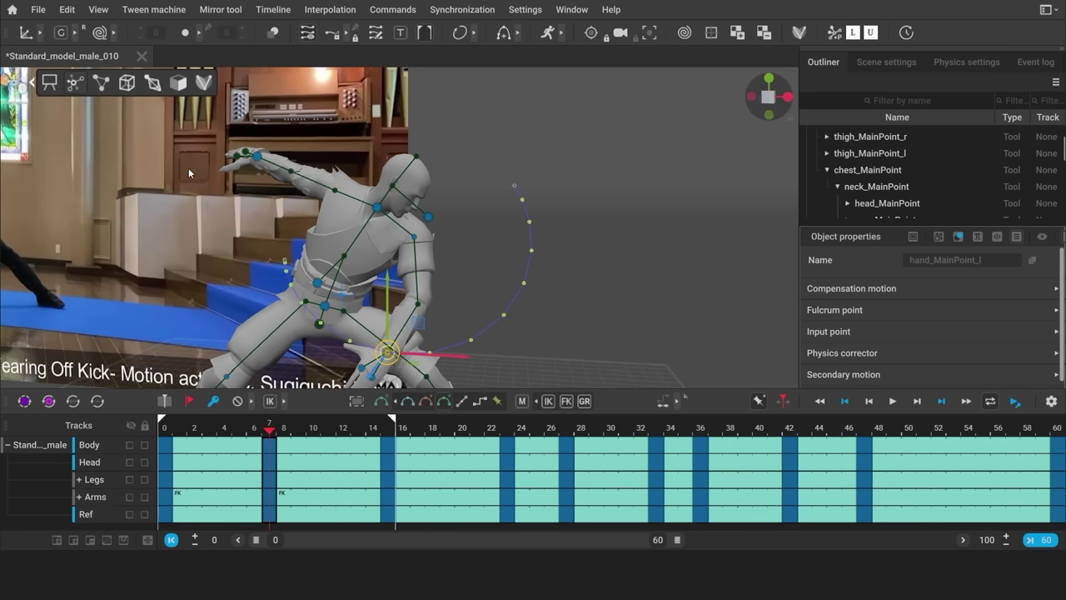
click(98, 85)
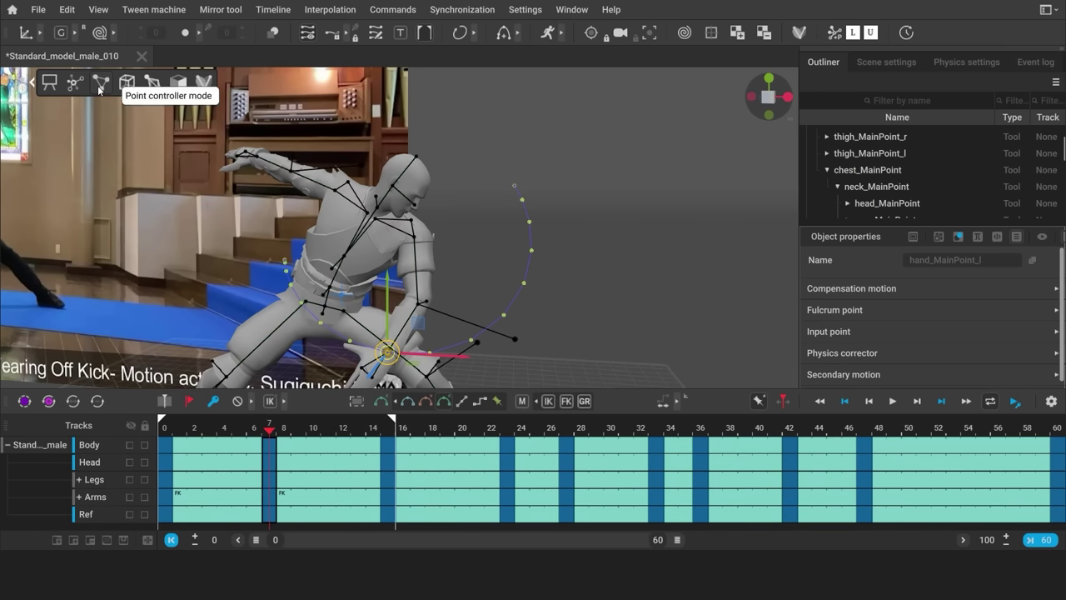
click(405, 224)
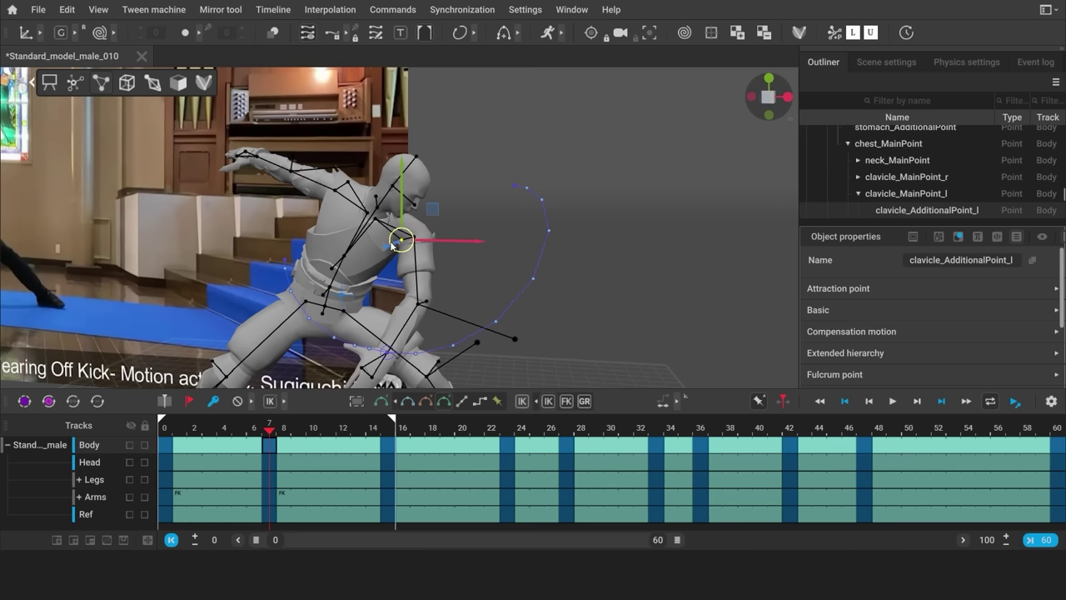
drag(401, 240, 412, 219)
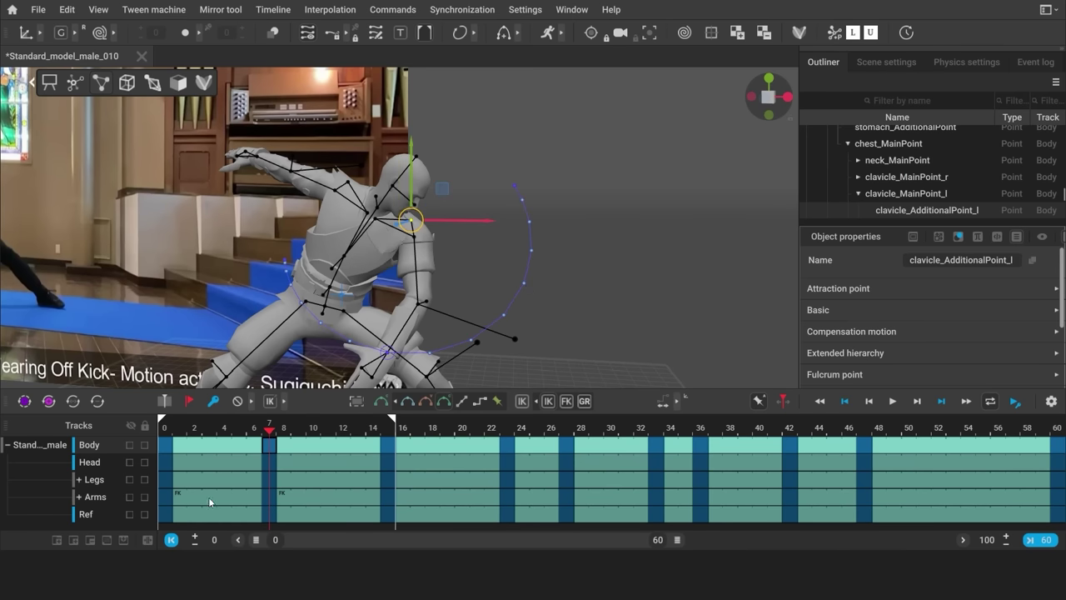
Try GR interpolation on the Arms intervals around frame 7, and delete the frame 7 key from all tracks
drag(198, 498, 303, 499)
click(587, 403)
click(271, 437)
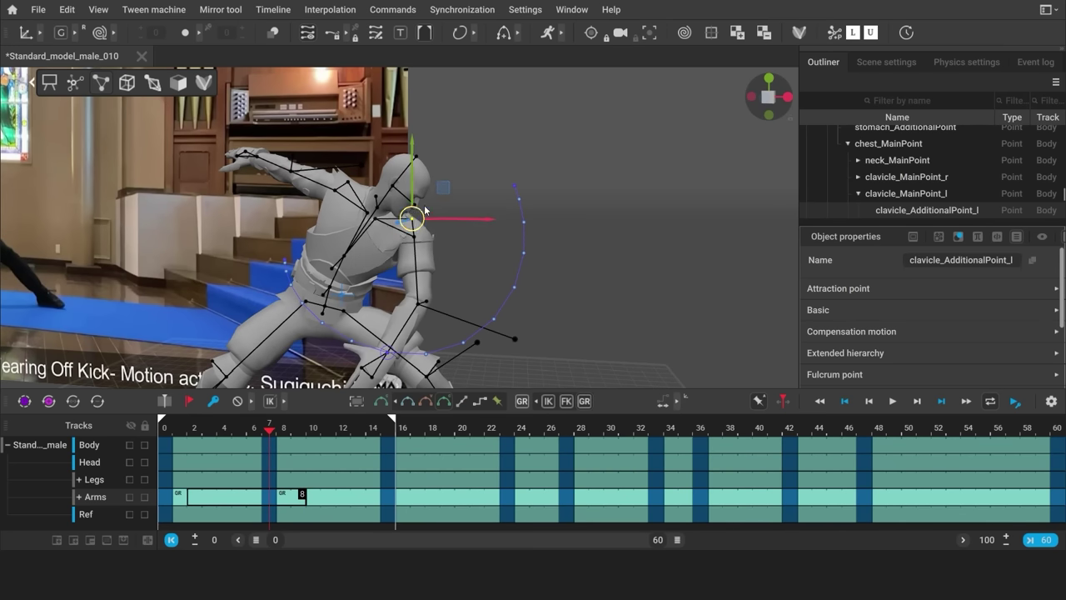
drag(268, 448, 271, 514)
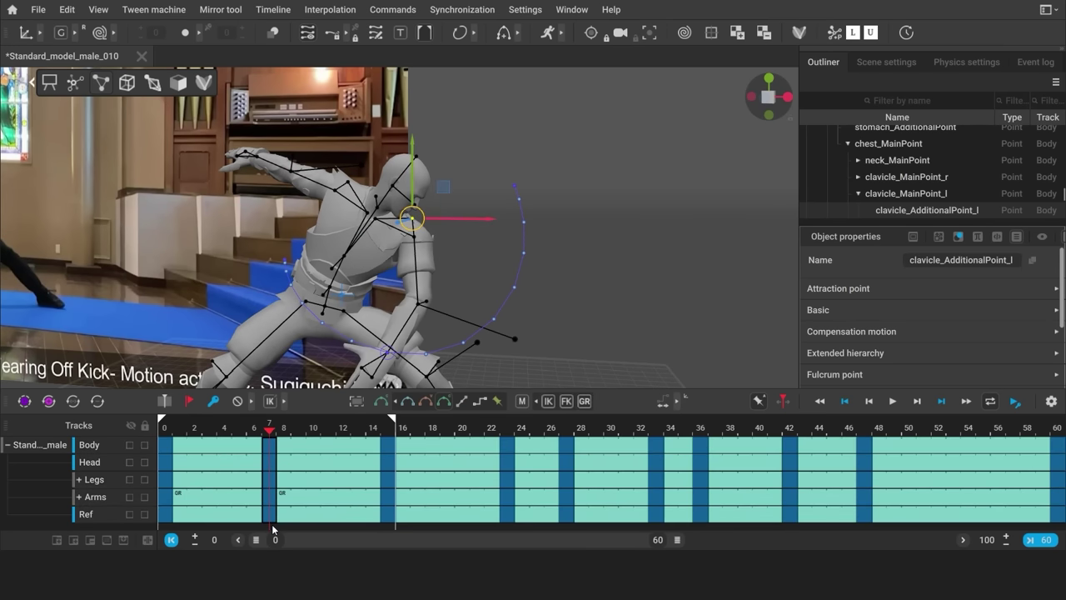
key(Delete)
Save the scene as Standard_model_male_011 and set all intervals of the Arms track to forward kinematics
mouse_move(184, 428)
mouse_down()
mouse_move(388, 425)
mouse_move(188, 440)
mouse_up()
drag(178, 503, 358, 501)
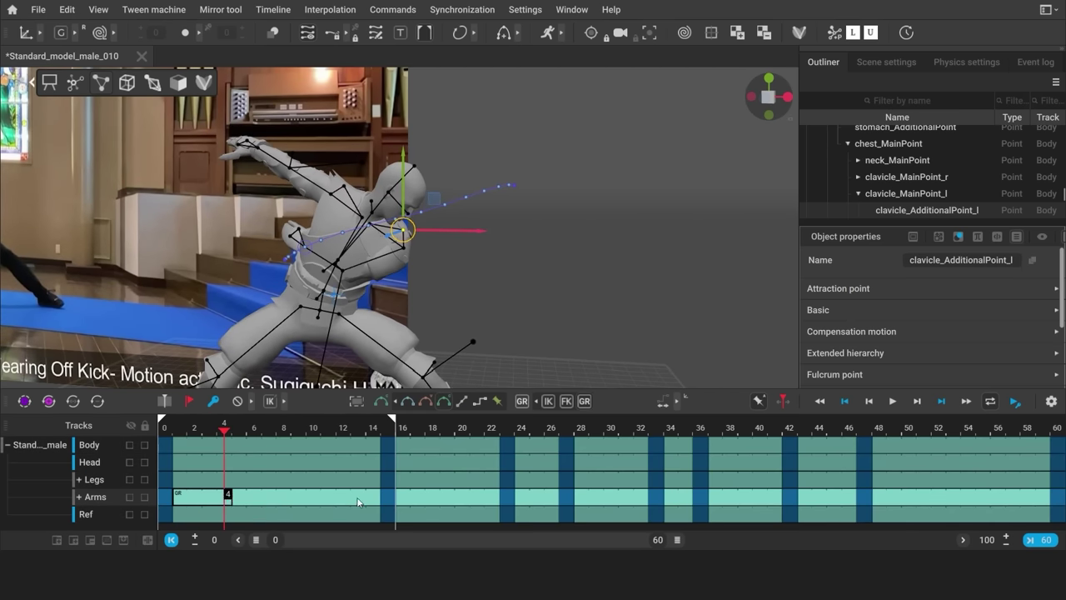
click(565, 402)
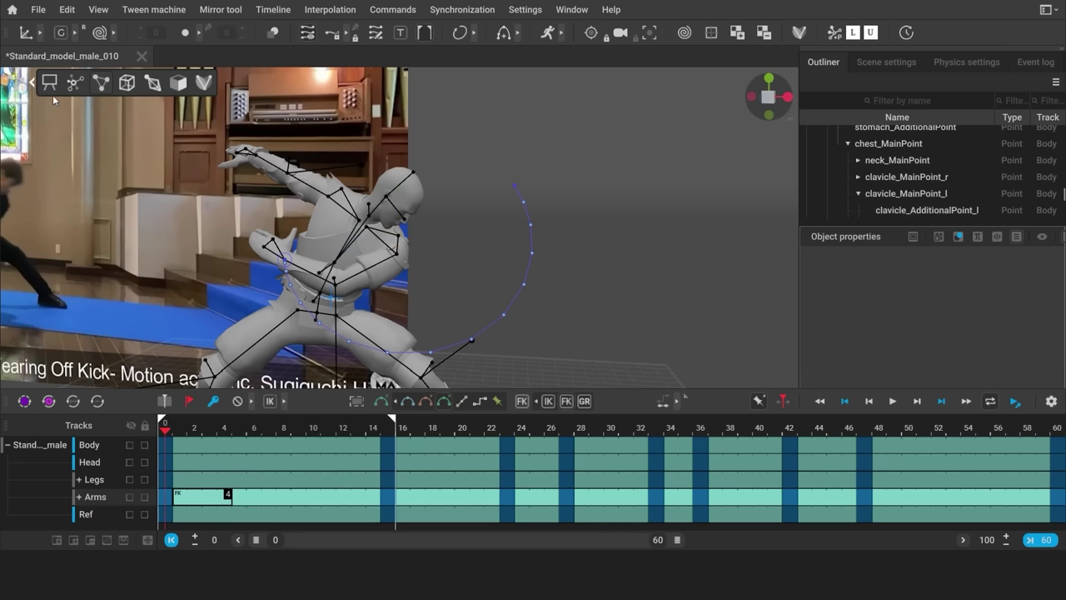
key(ctrl+s)
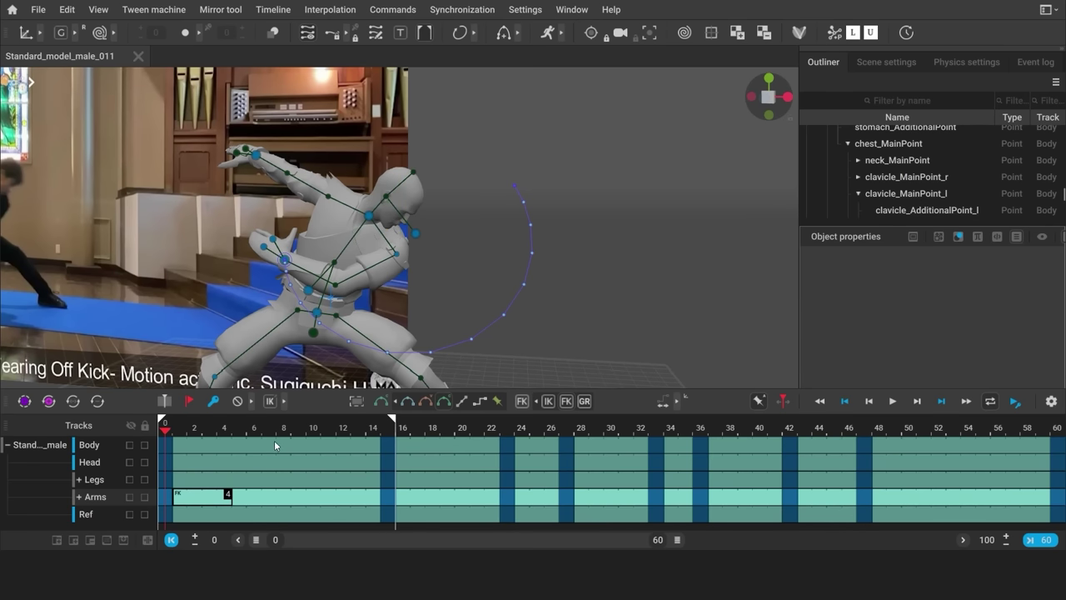
click(104, 500)
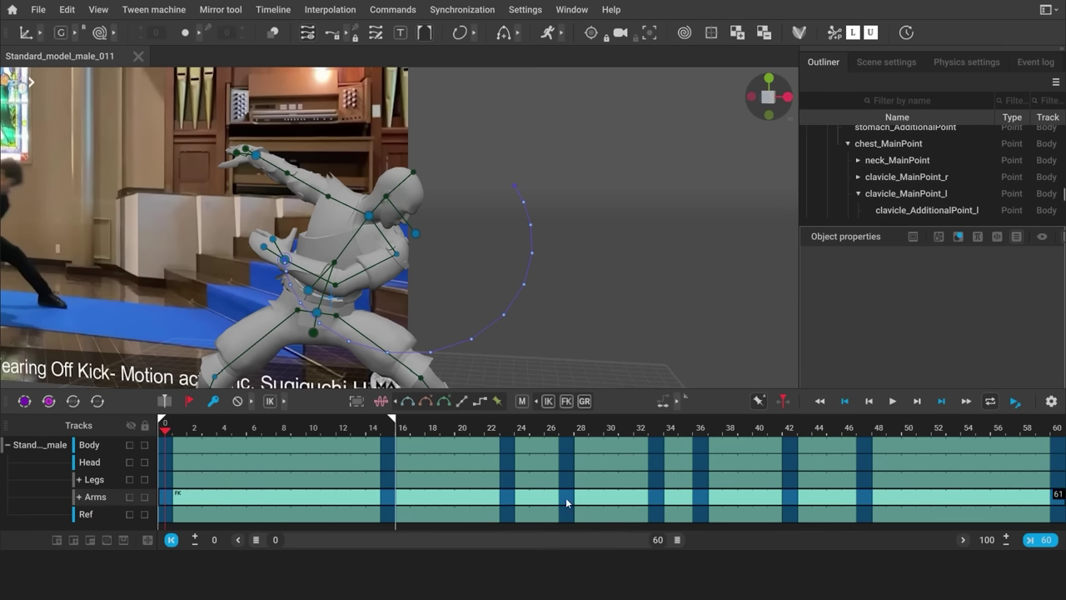
click(566, 401)
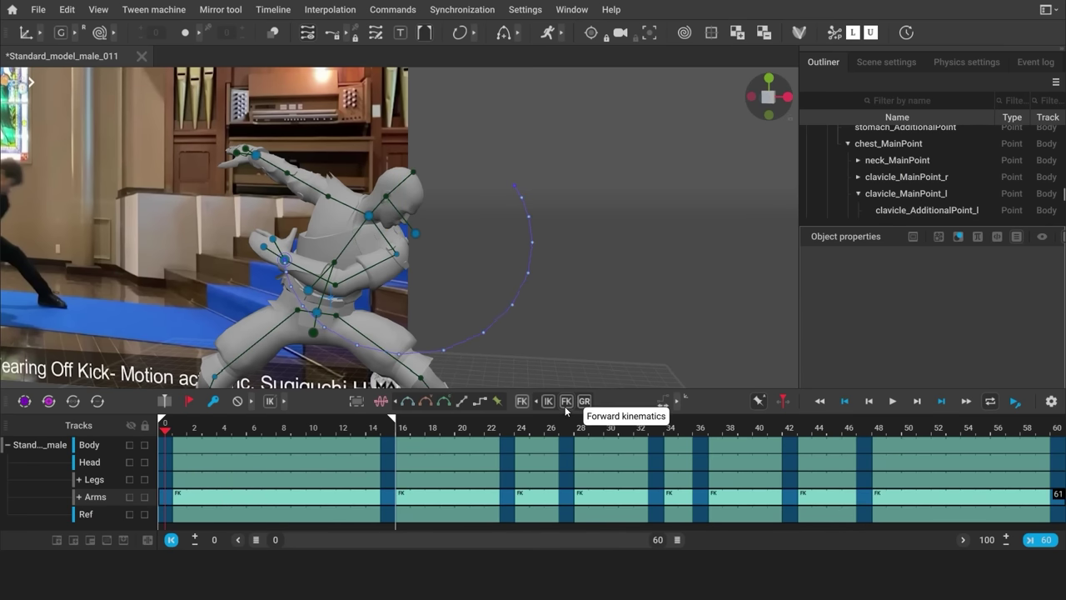
Hide the hand trajectory and collapse the character's tracks into one row
click(336, 39)
scroll(686, 304, down, 4)
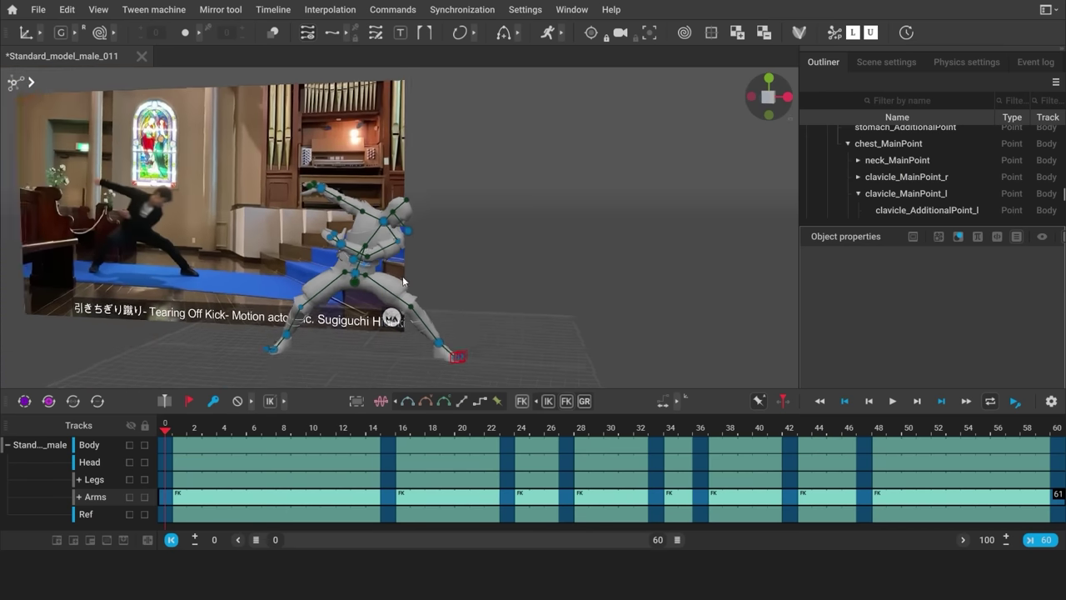
alt+drag(686, 303, 413, 324)
drag(166, 429, 9, 444)
click(10, 445)
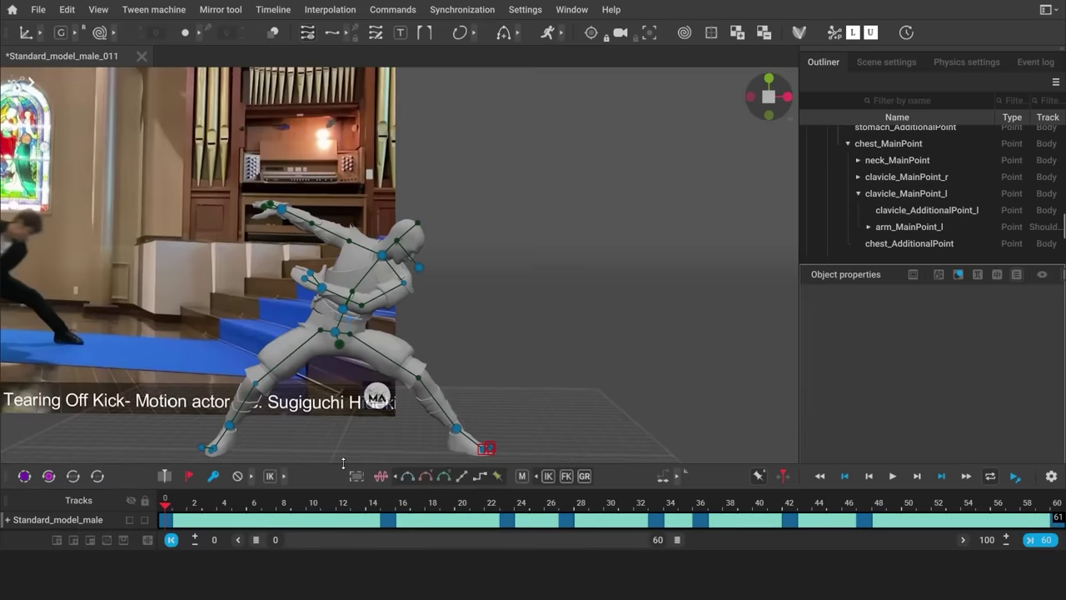
Scrub through the animation up to frame 60 and examine the left hand's movement over frames 0 to 6
drag(171, 504, 1061, 527)
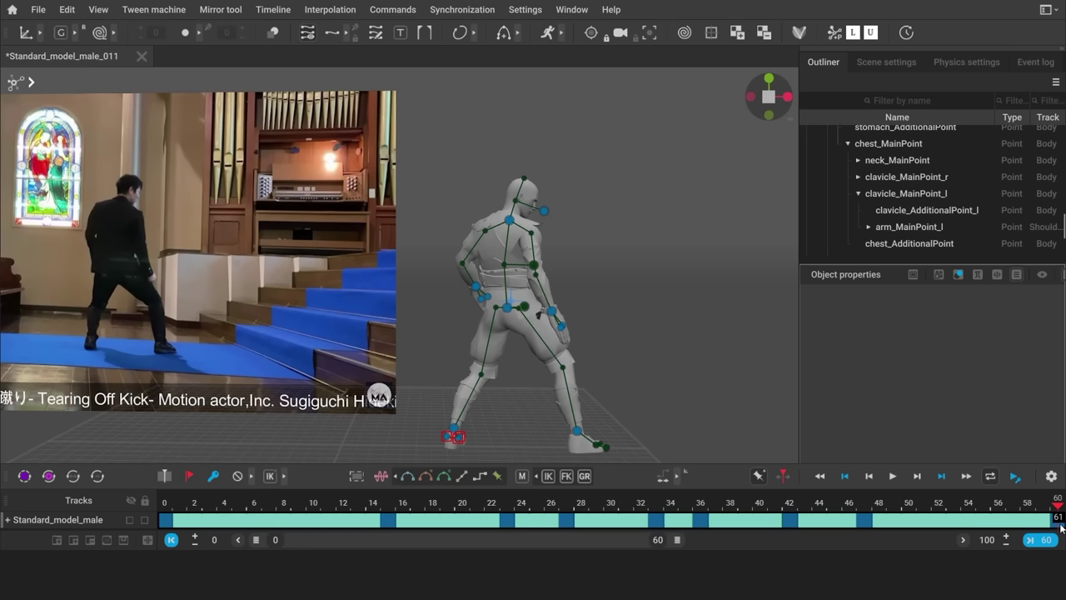
click(178, 511)
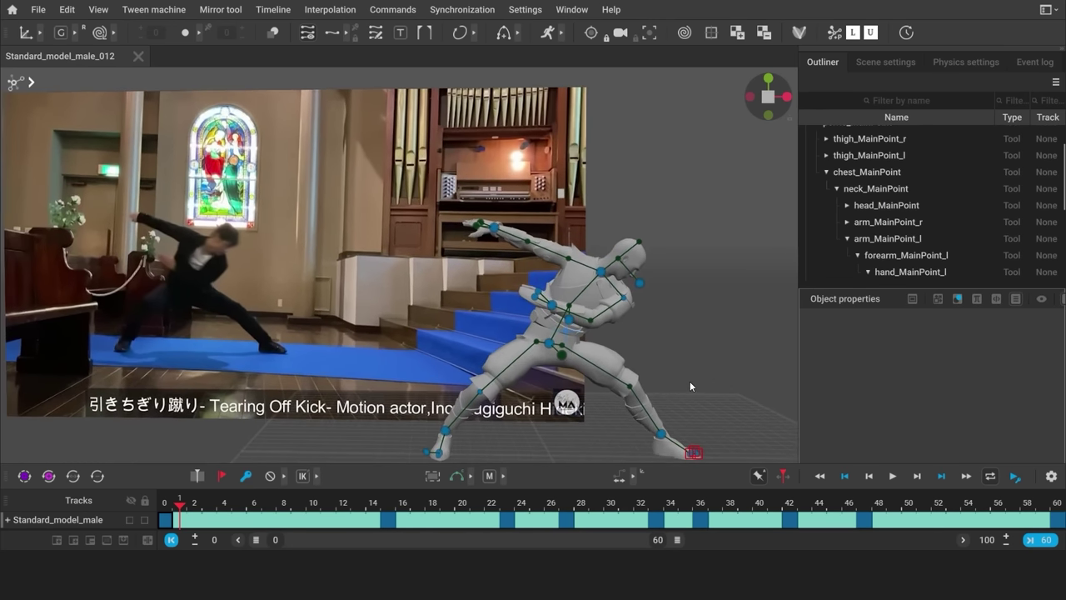
click(196, 504)
drag(197, 507, 259, 513)
click(614, 360)
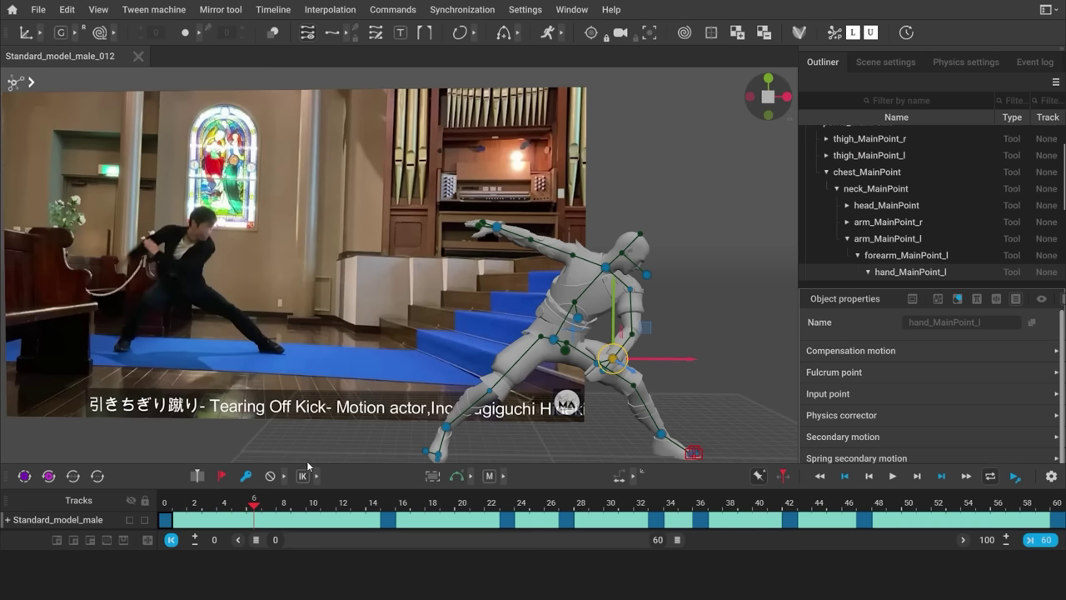
drag(182, 505, 245, 509)
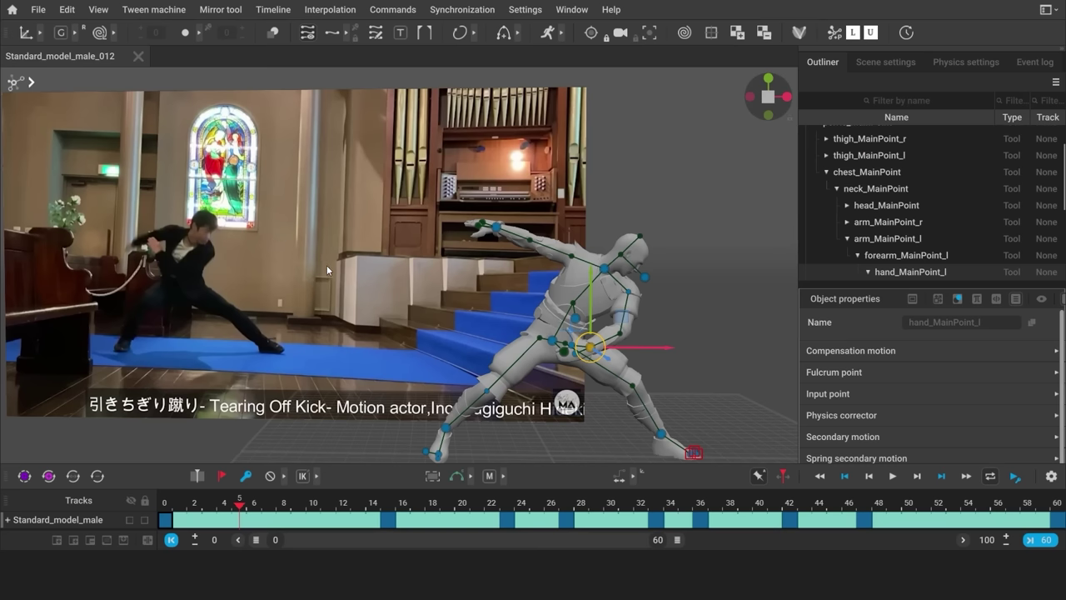
drag(167, 503, 251, 511)
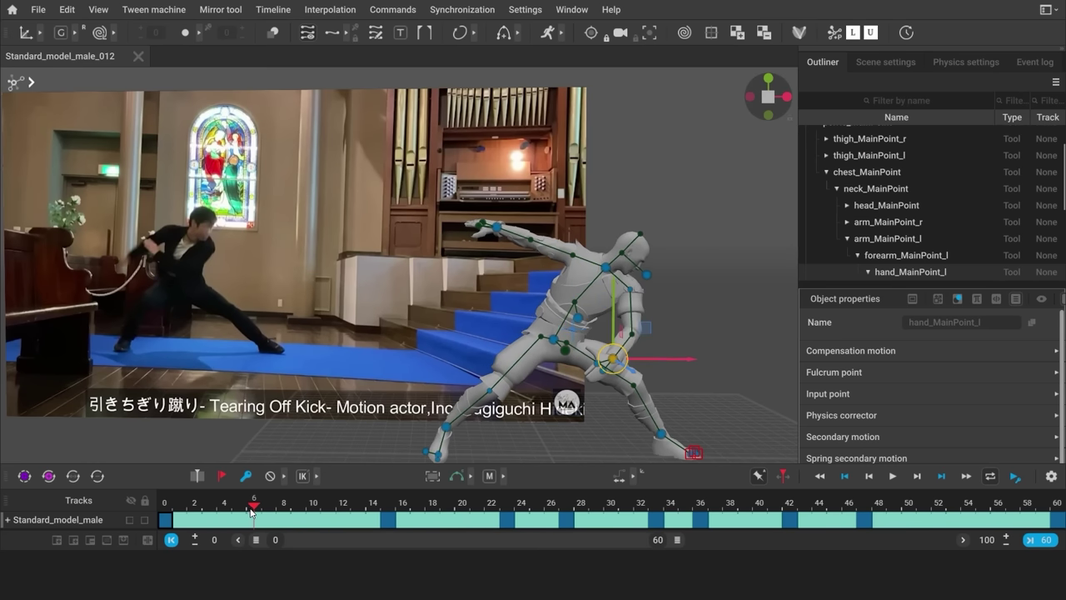
Add a keyframe at frame 6 and shift the left hand about -0.9 toward the previous key pose with the Tween machine
click(245, 477)
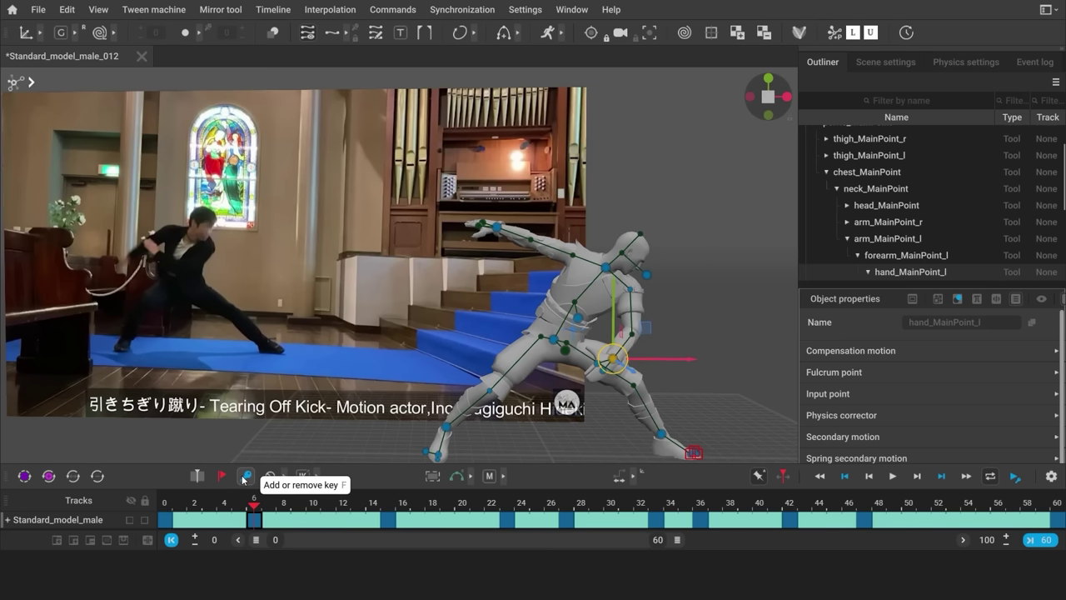
click(285, 383)
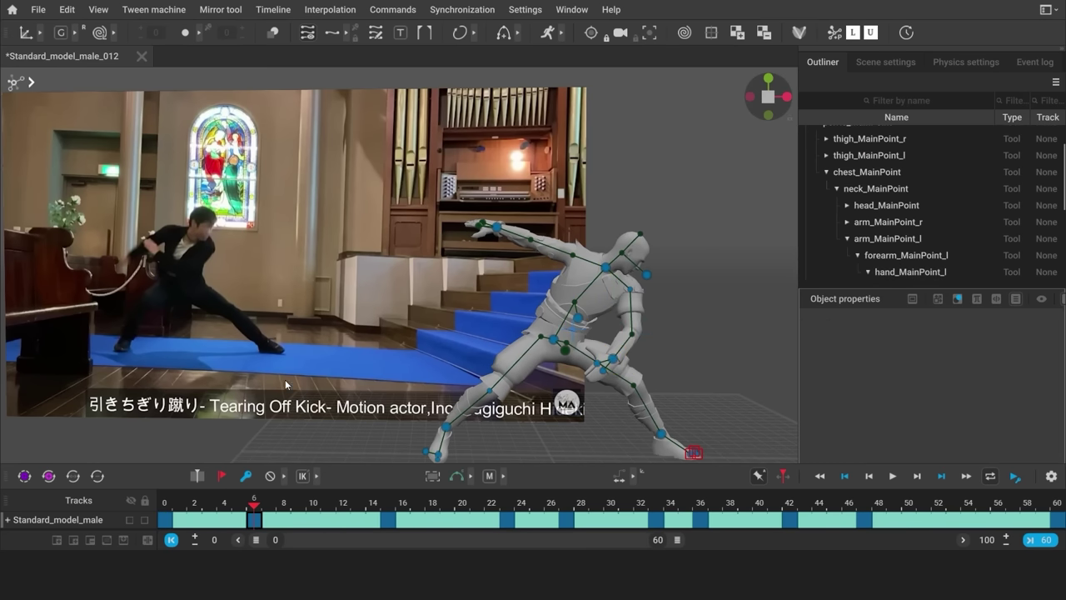
click(613, 359)
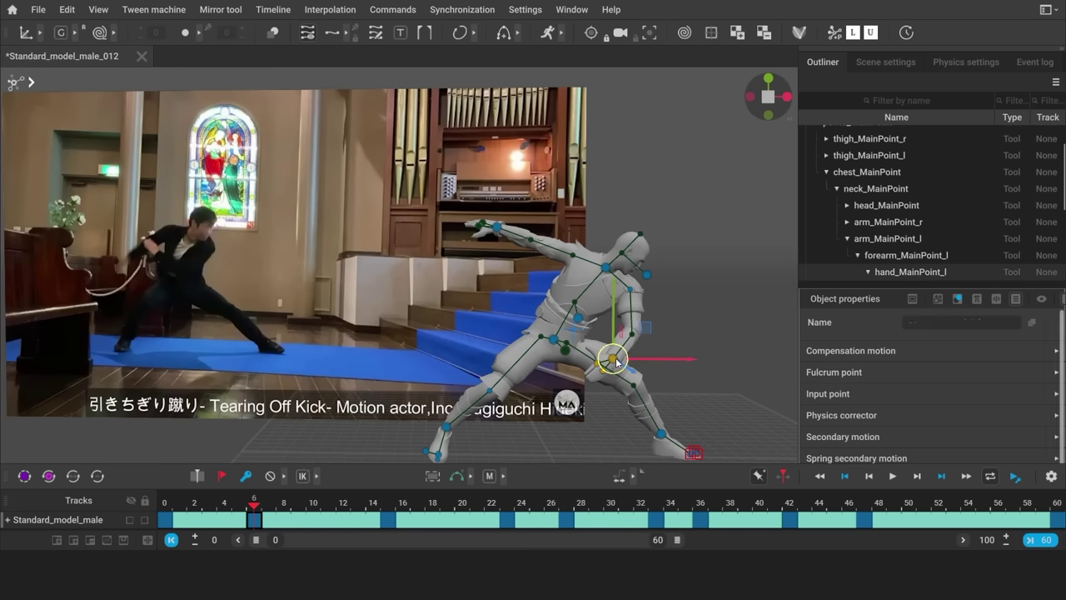
click(886, 62)
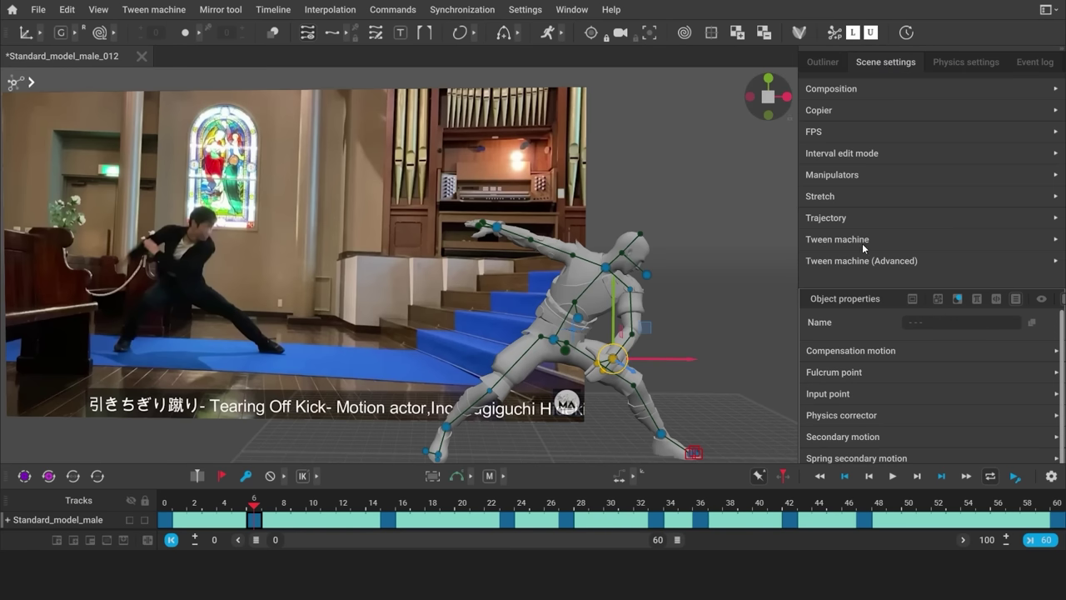
click(840, 241)
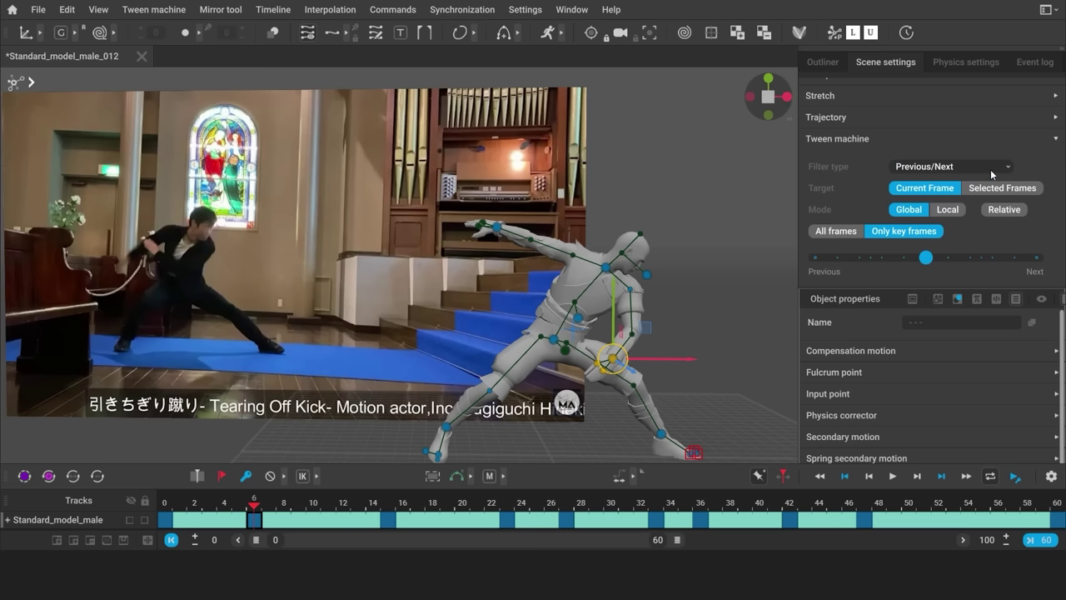
mouse_move(927, 261)
drag(922, 262, 829, 267)
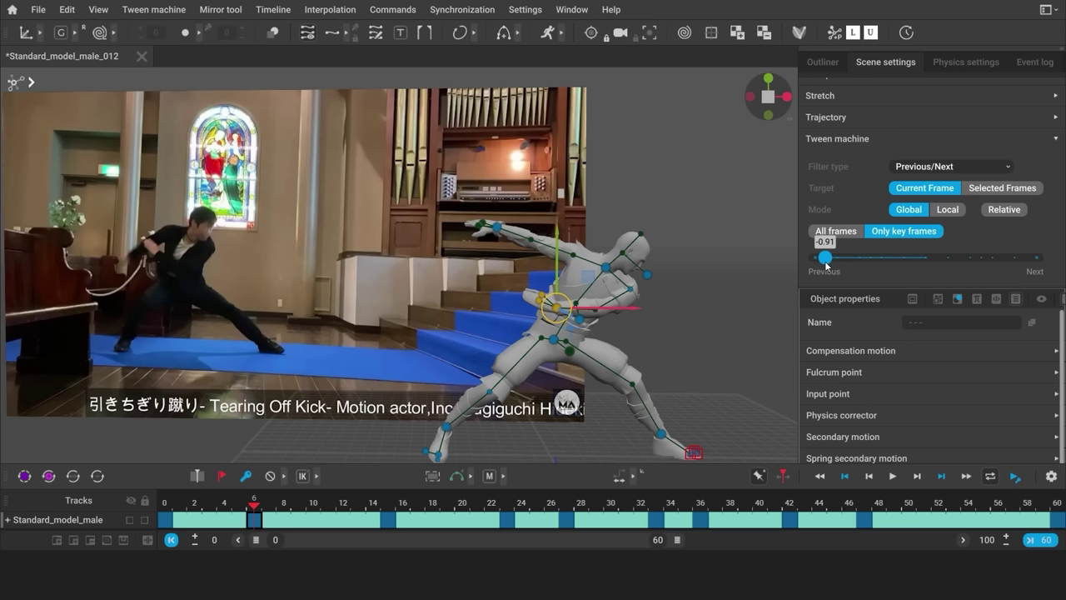
drag(827, 261, 828, 263)
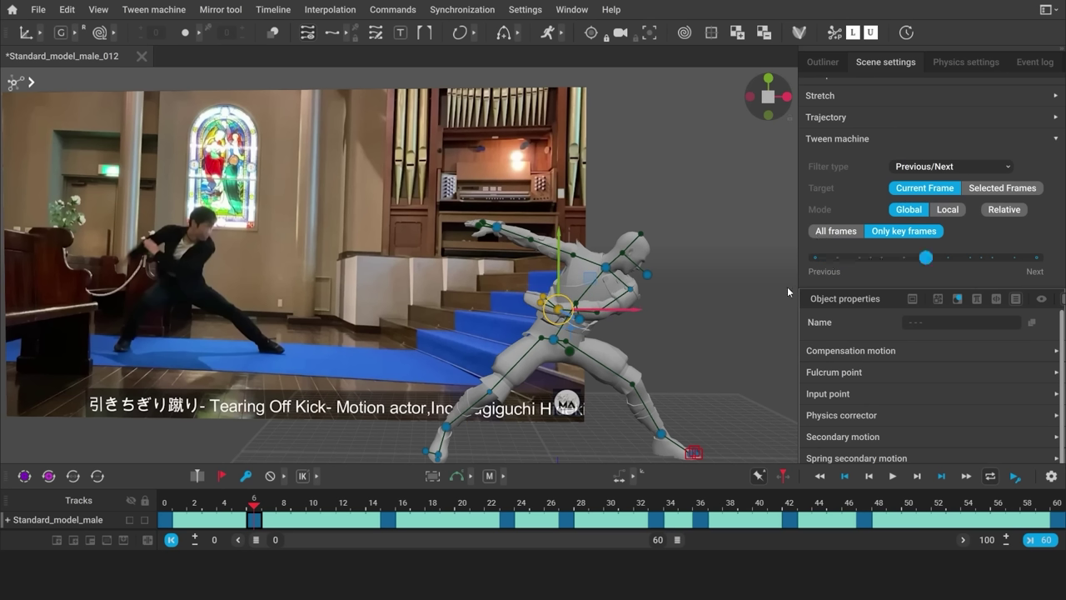
click(723, 297)
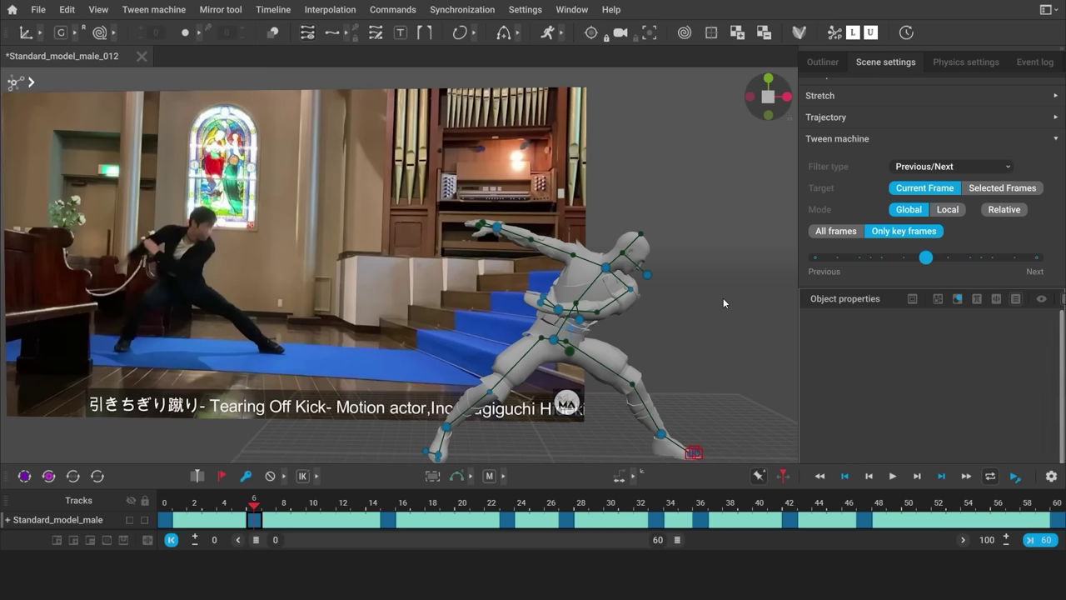
Raise the left hand slightly toward the chest at frame 6
click(558, 310)
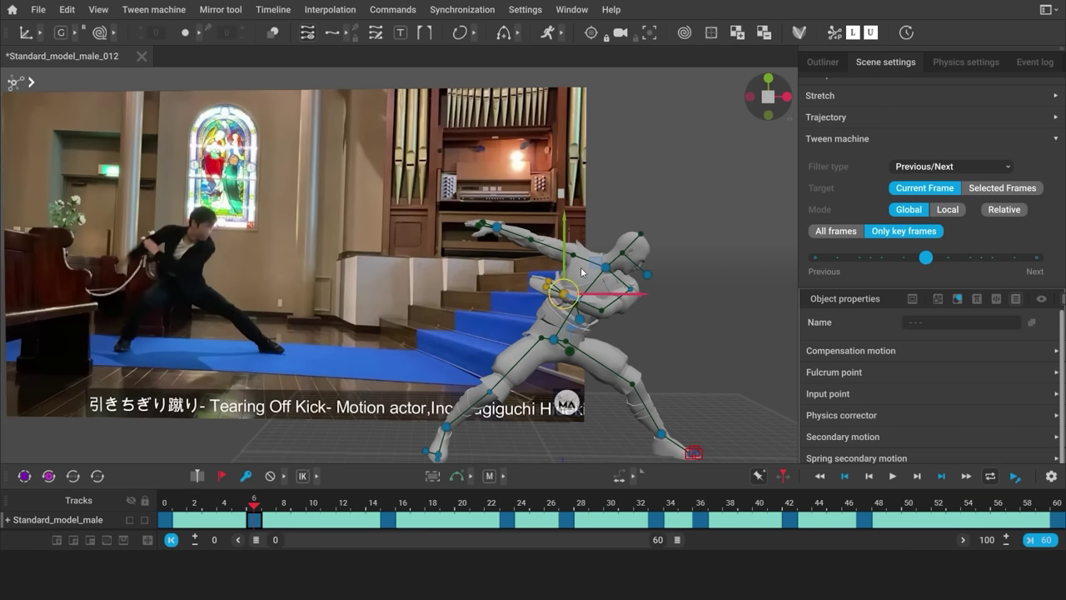
drag(601, 337, 543, 335)
click(688, 344)
Rotate the upper body more upright around the pelvis at frame 6 and shift the hips slightly back and down
drag(462, 193, 687, 380)
drag(608, 310, 576, 281)
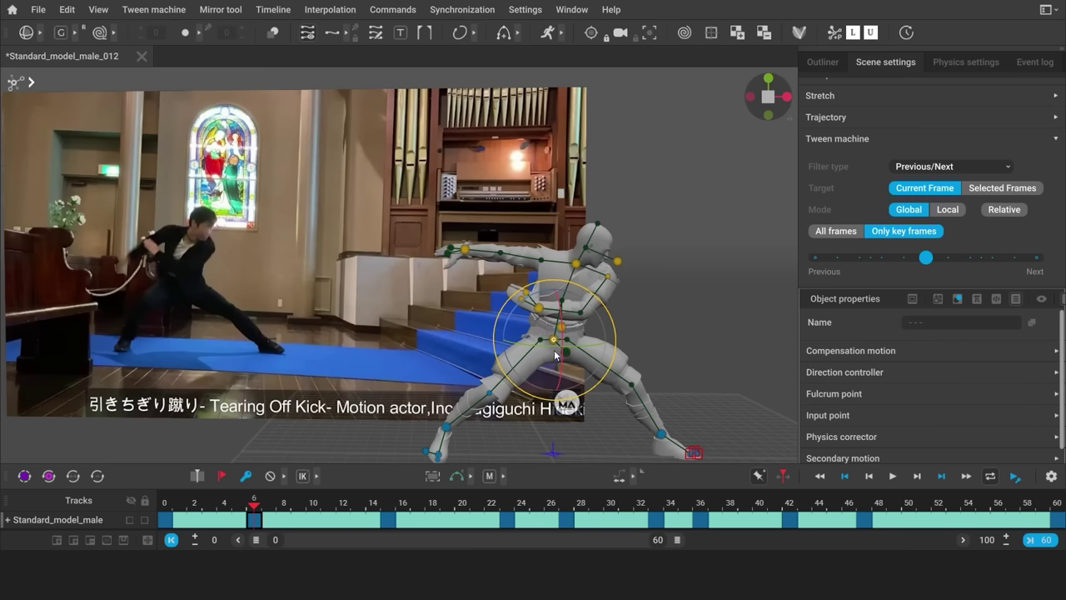
key(w)
drag(554, 339, 547, 344)
key(KP_3)
middle_drag(438, 385, 460, 291)
drag(388, 273, 402, 272)
drag(434, 277, 436, 283)
key(KP_1)
right_drag(458, 313, 466, 325)
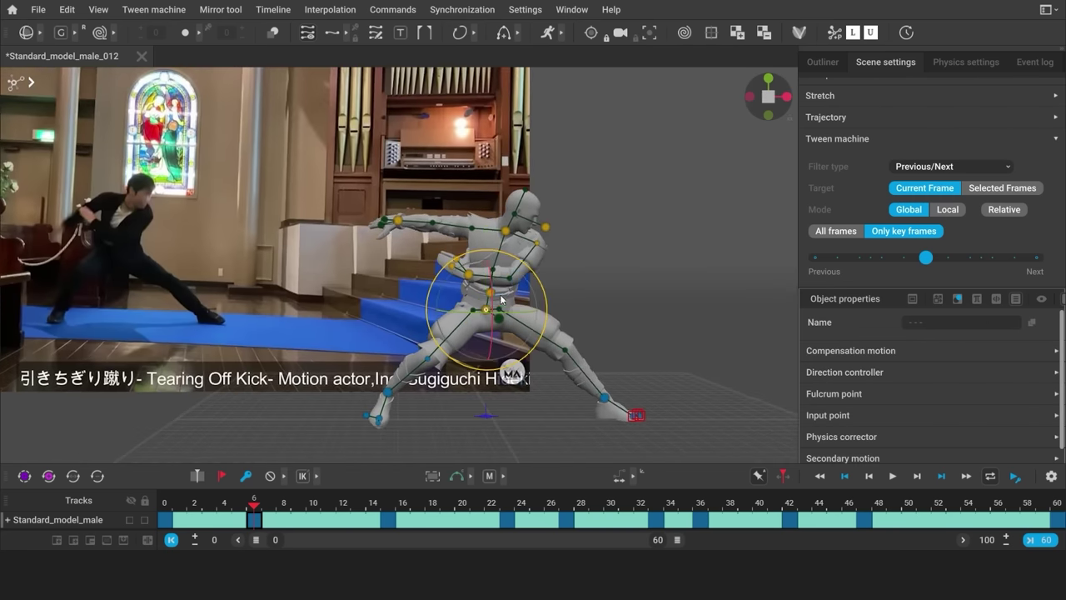
Lower the right arm and raise the left hand slightly in front of the torso at frame 6
click(405, 217)
drag(404, 217, 506, 264)
drag(438, 252, 473, 292)
key(w)
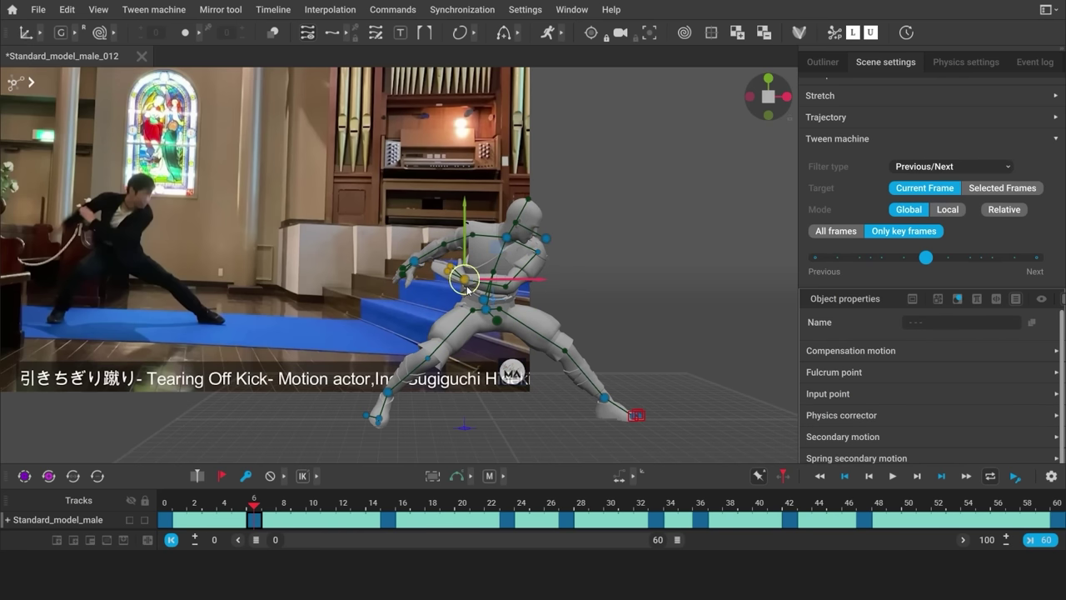
drag(465, 241, 466, 235)
click(353, 451)
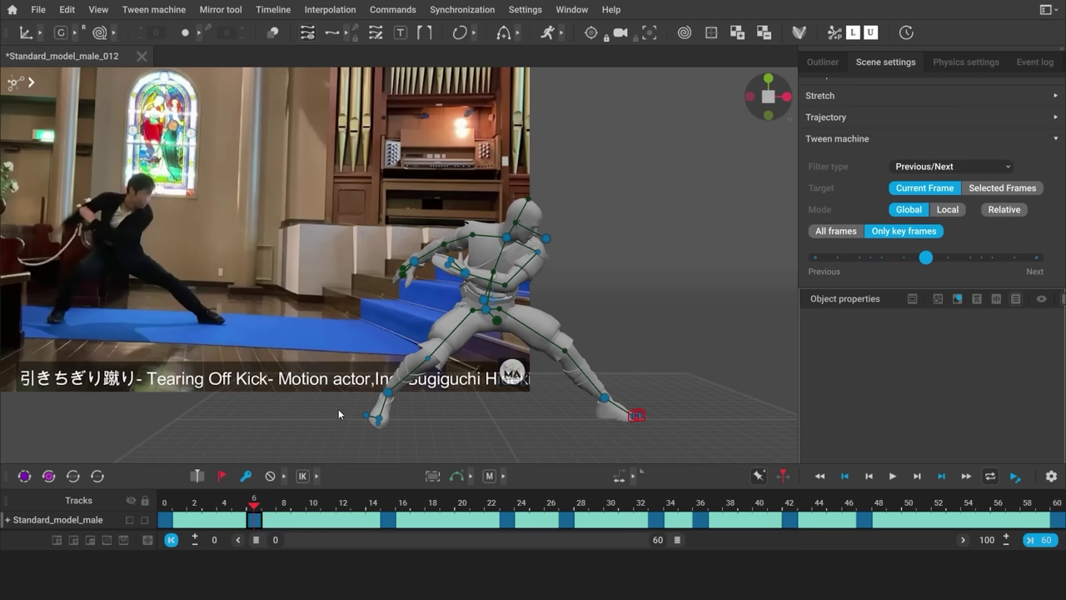
Copy the rear leg's knee and foot pose from frame 0 to frame 6
click(165, 504)
click(423, 356)
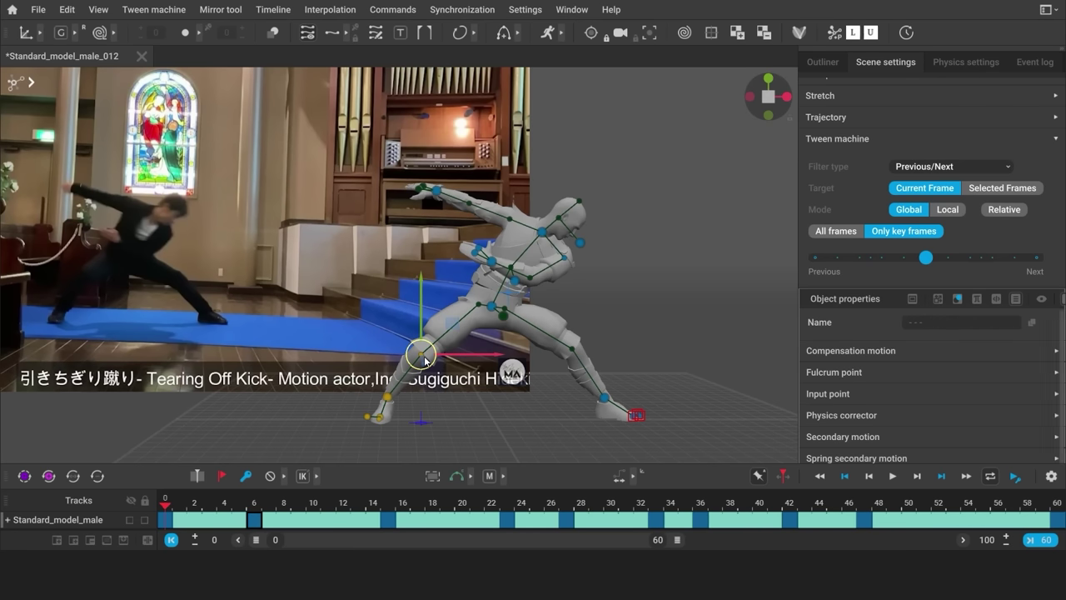
key(ctrl+c)
click(254, 503)
key(ctrl+v)
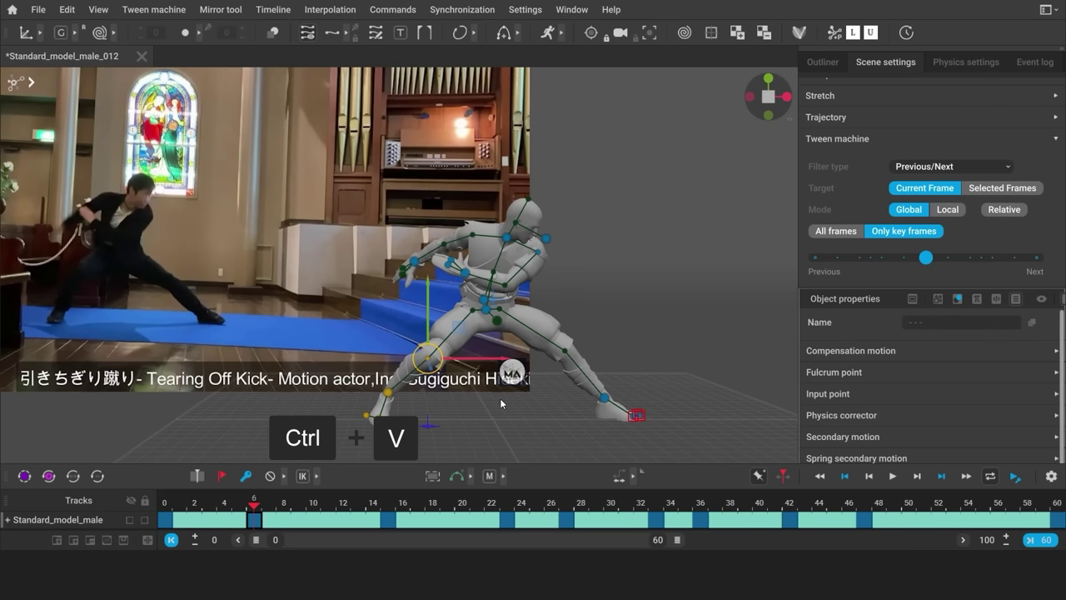
click(90, 314)
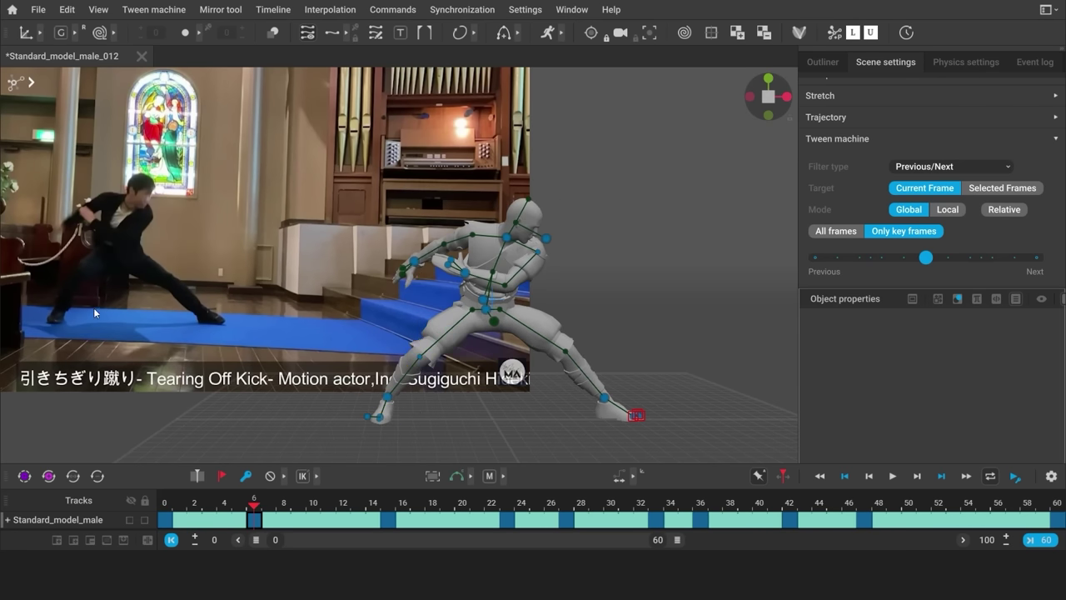
Move the hips and entire upper body slightly backward at frame 6
drag(220, 503, 249, 513)
drag(352, 195, 553, 327)
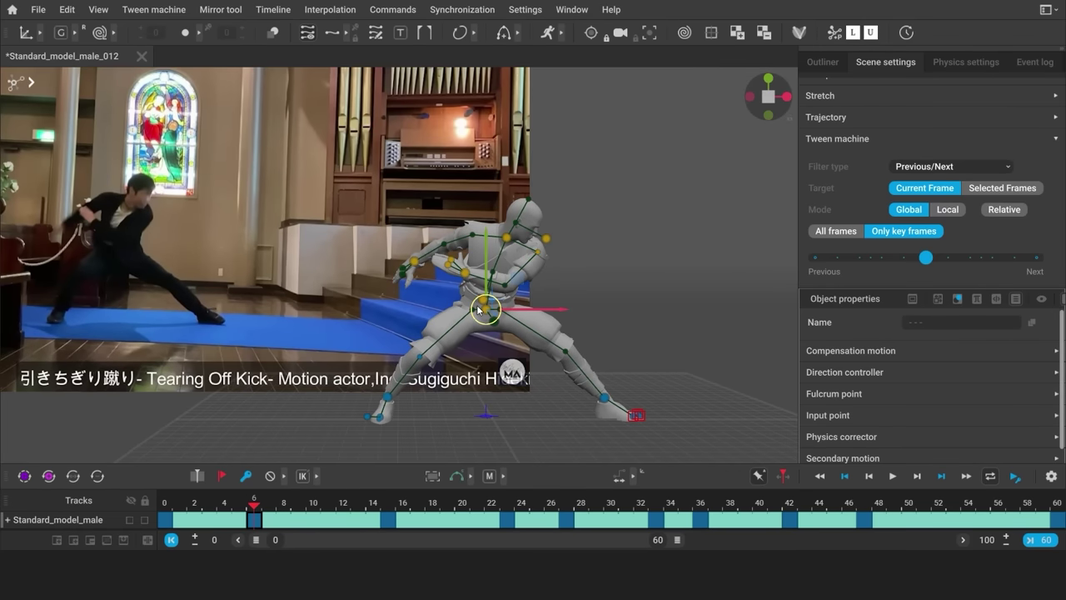
drag(479, 310, 474, 309)
click(359, 399)
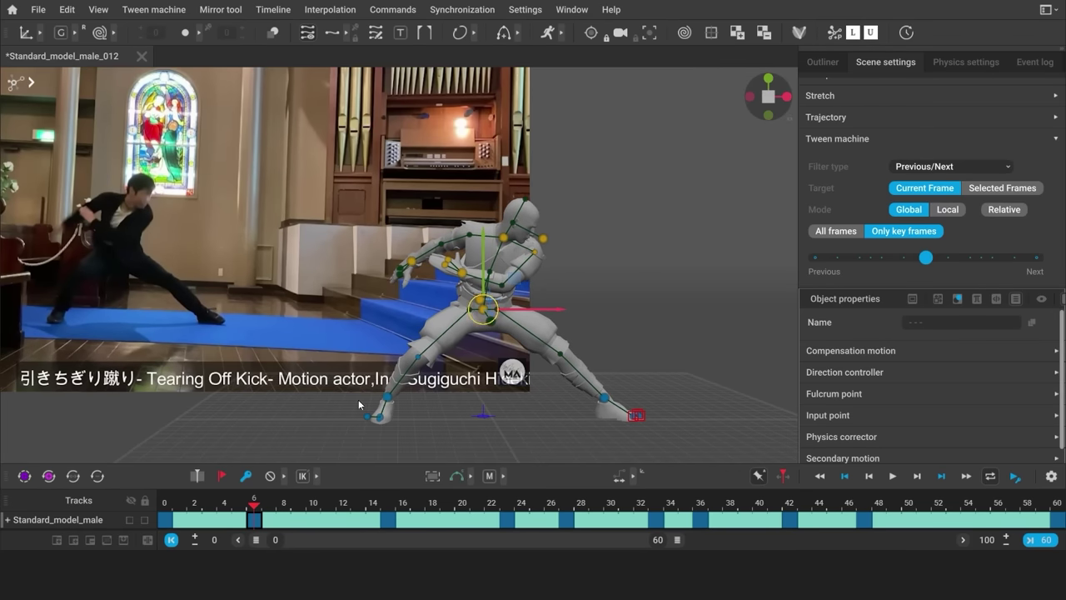
Add a keyframe at frame 12 and compare the motion with the reference video
click(179, 505)
drag(179, 504, 344, 508)
click(345, 522)
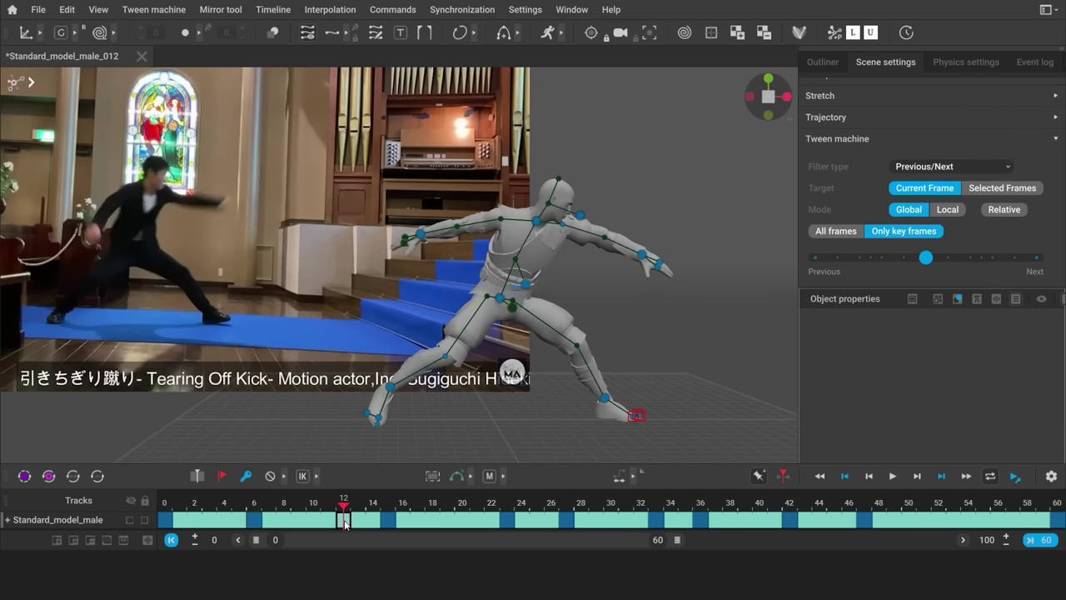
click(245, 476)
click(389, 502)
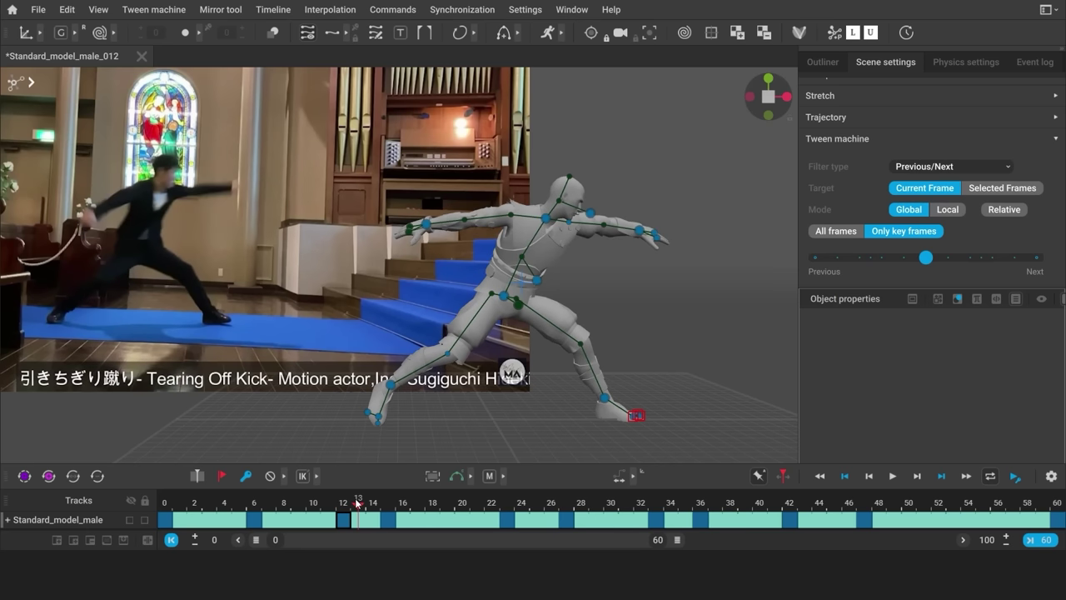
drag(356, 503, 348, 502)
Copy the rear foot's pose from frame 6 to frame 12
click(255, 502)
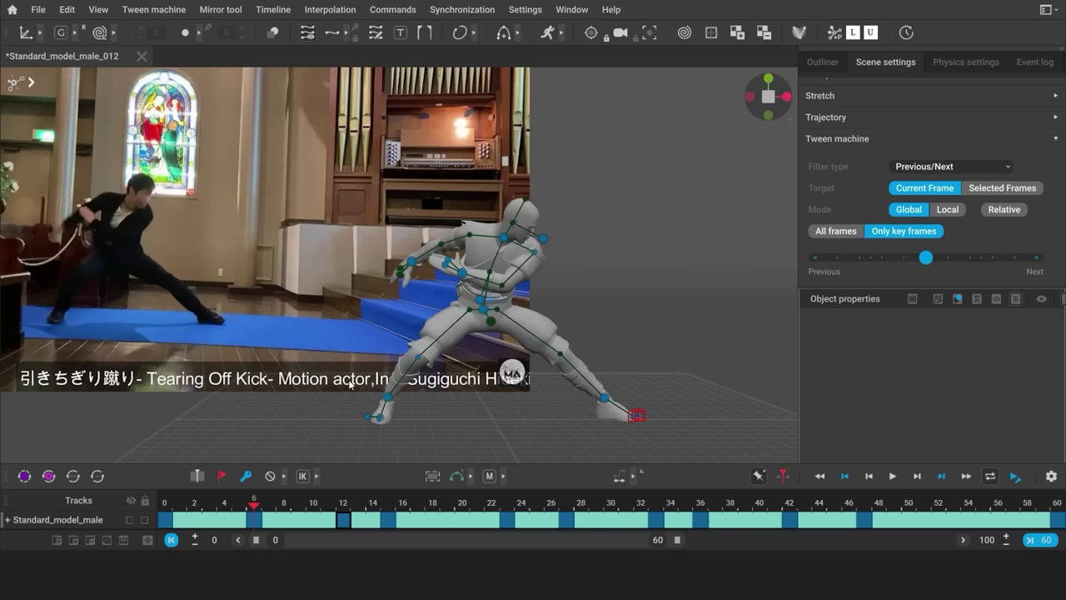
click(386, 397)
key(ctrl+c)
click(344, 504)
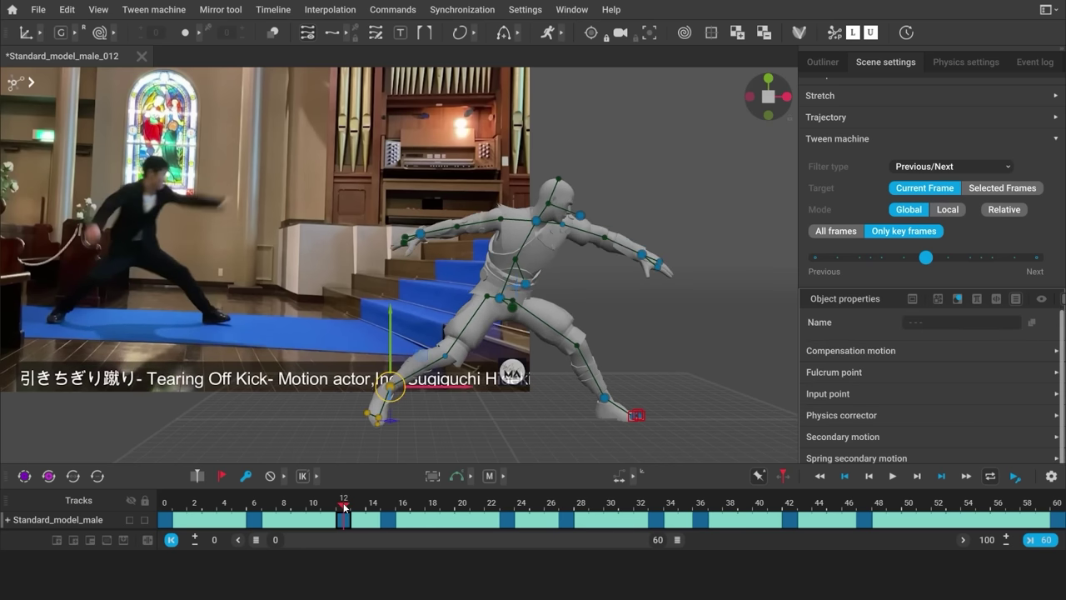
key(ctrl+v)
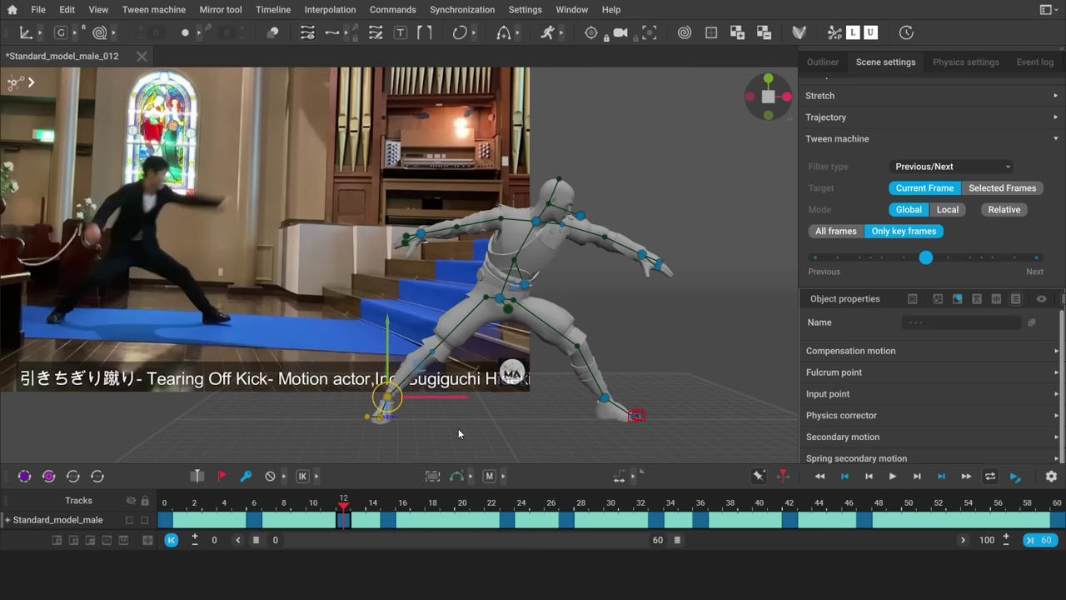
click(473, 429)
Lower the hips and upper body slightly at frame 12
drag(391, 144, 691, 303)
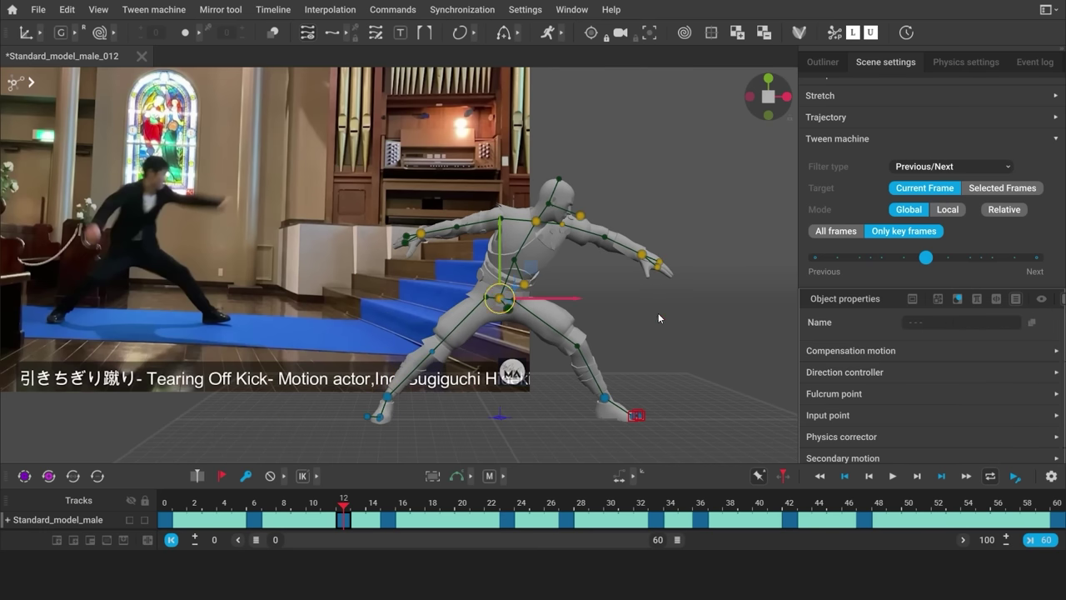
drag(495, 295, 489, 325)
click(500, 392)
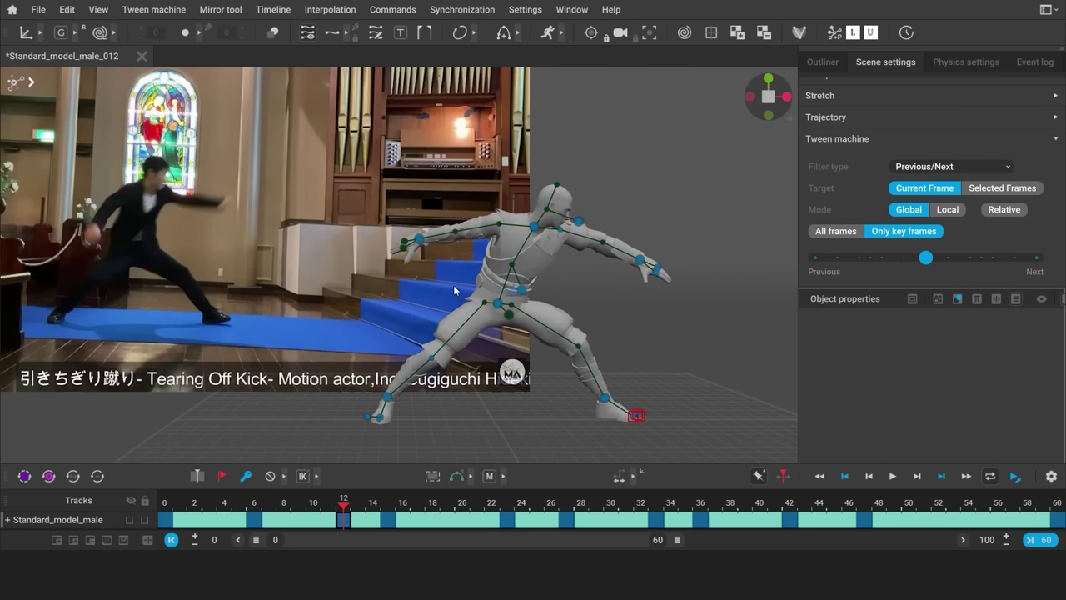
Rotate the right arm downward at frame 12 so the hand hangs beside the hips
click(419, 241)
key(e)
drag(474, 250, 487, 268)
click(629, 304)
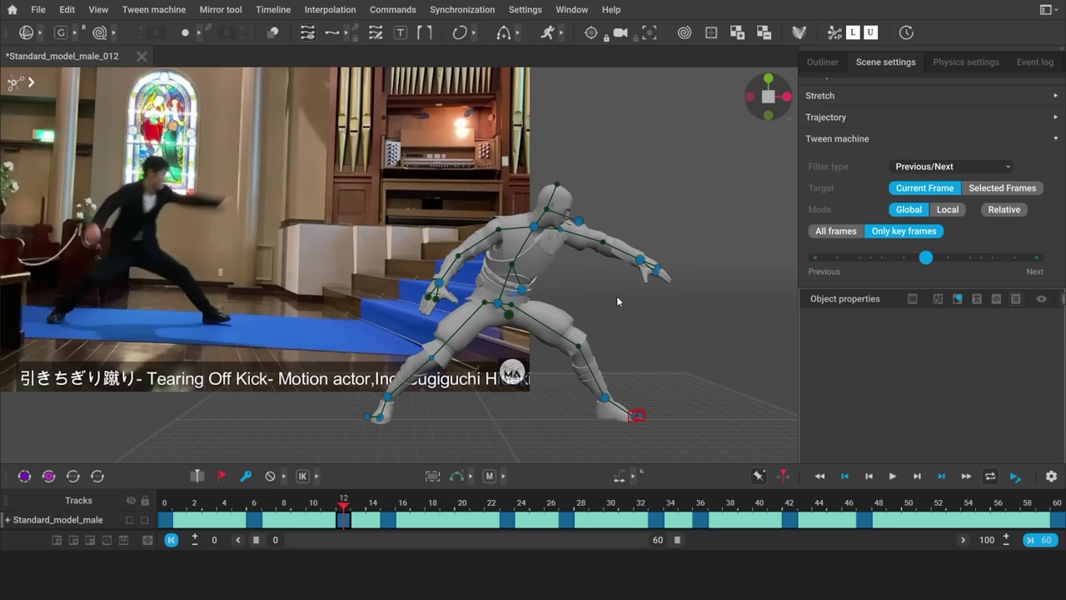
Display the right hand's trajectory over frames 6 to 26
click(289, 515)
drag(289, 514, 348, 515)
click(439, 283)
drag(255, 518, 388, 505)
alt+drag(291, 409, 385, 393)
alt+right_drag(385, 392, 518, 415)
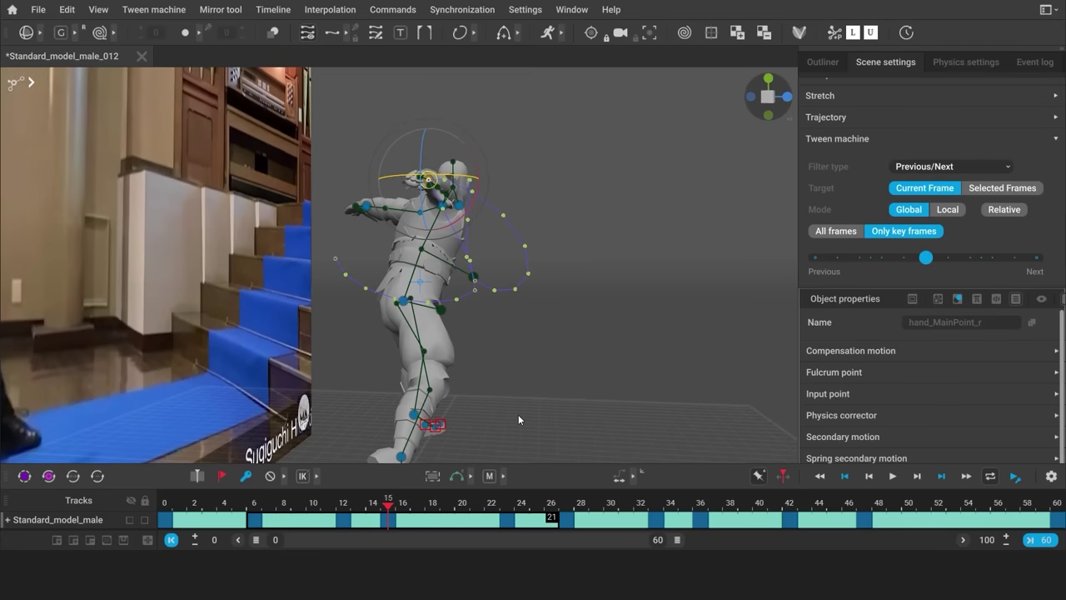
Rotate the right hand around the neck point at keyframes 12 and 15 to refine its trajectory
key(Down)
key(e)
click(457, 216)
drag(497, 258, 410, 288)
key(Down)
key(Up)
key(Up)
drag(452, 221, 469, 241)
key(Down)
Fine-tune the right hand's rotation around the neck point at frame 12, checking it against the neighbouring keyframe
alt+drag(470, 250, 364, 292)
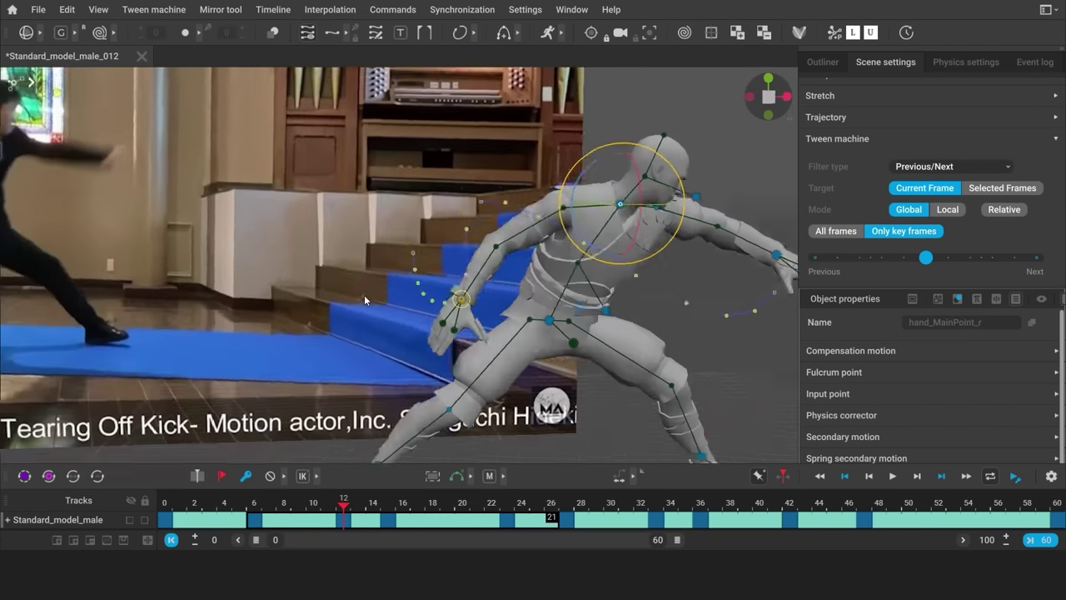
alt+middle_drag(364, 292, 384, 308)
key(Down)
key(Up)
scroll(479, 269, down, 3)
drag(525, 249, 527, 237)
Step through the frames after frame 12 to check the right arm's motion against the reference video
key(Right)
key(Right)
key(Right)
key(Right)
key(Right)
key(Right)
key(Right)
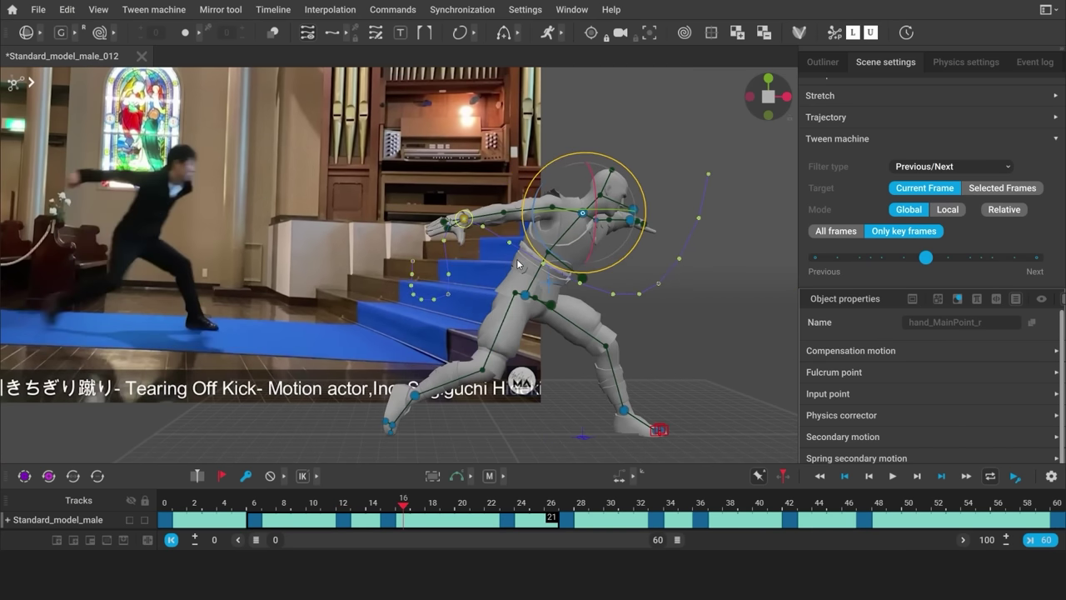
key(Right)
key(Right)
key(Right)
key(Right)
key(Right)
key(Right)
key(Right)
click(573, 388)
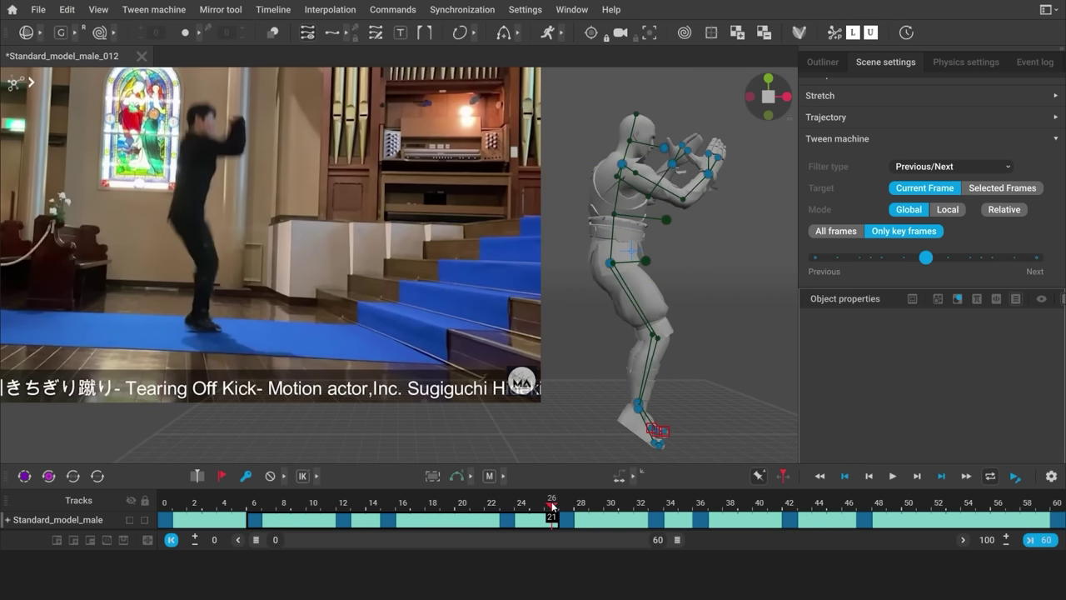
Add a keyframe at frame 19 and move the right foot slightly up and forward to match the reference video
drag(552, 503, 440, 526)
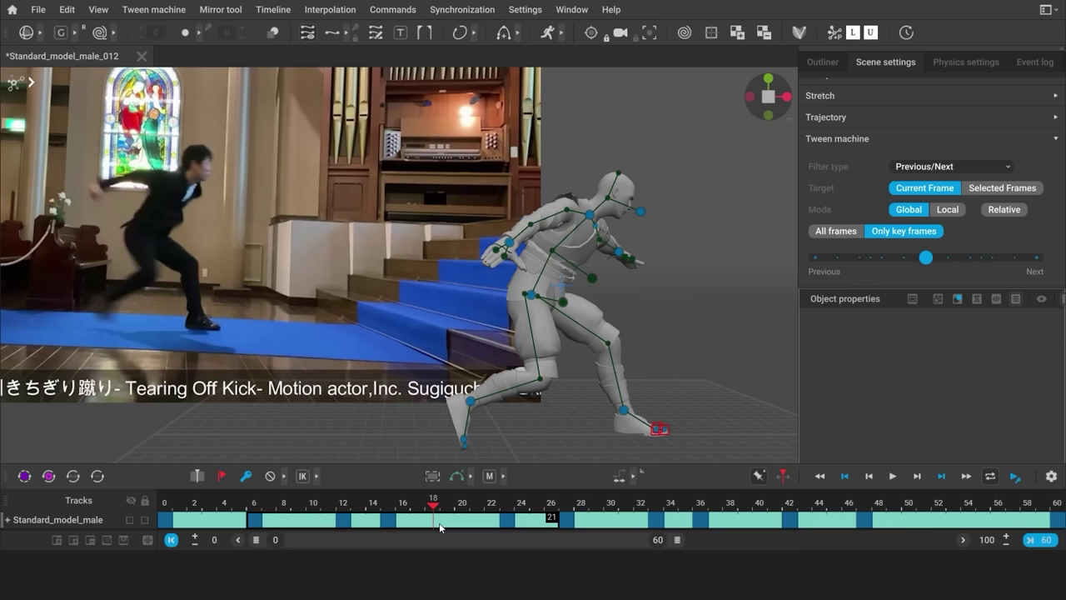
click(438, 523)
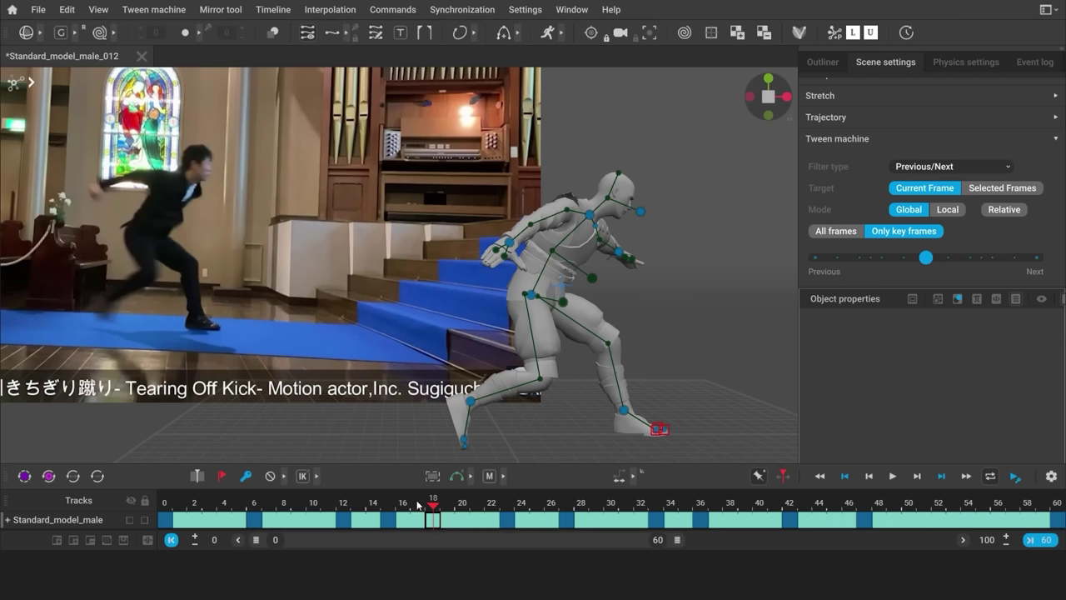
click(448, 505)
click(453, 519)
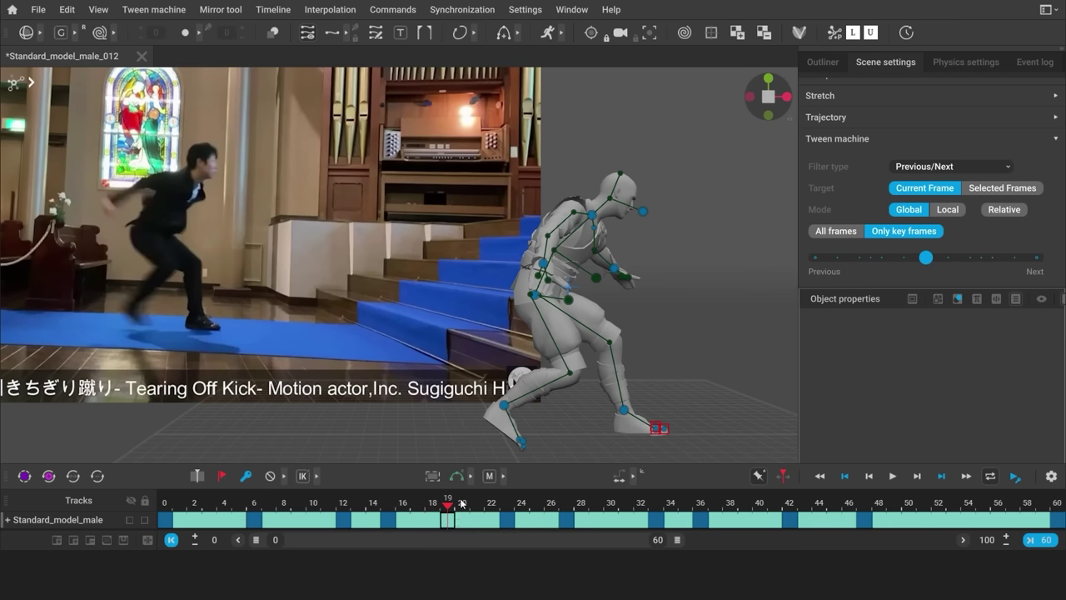
alt+middle_drag(586, 427, 576, 391)
scroll(576, 391, up, 3)
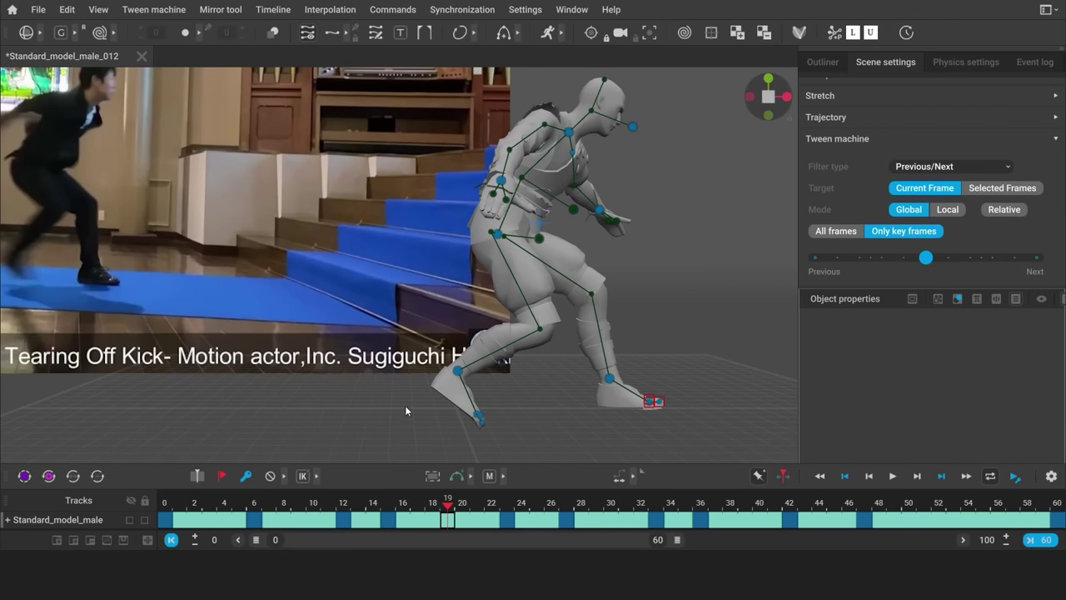
scroll(420, 311, down, 3)
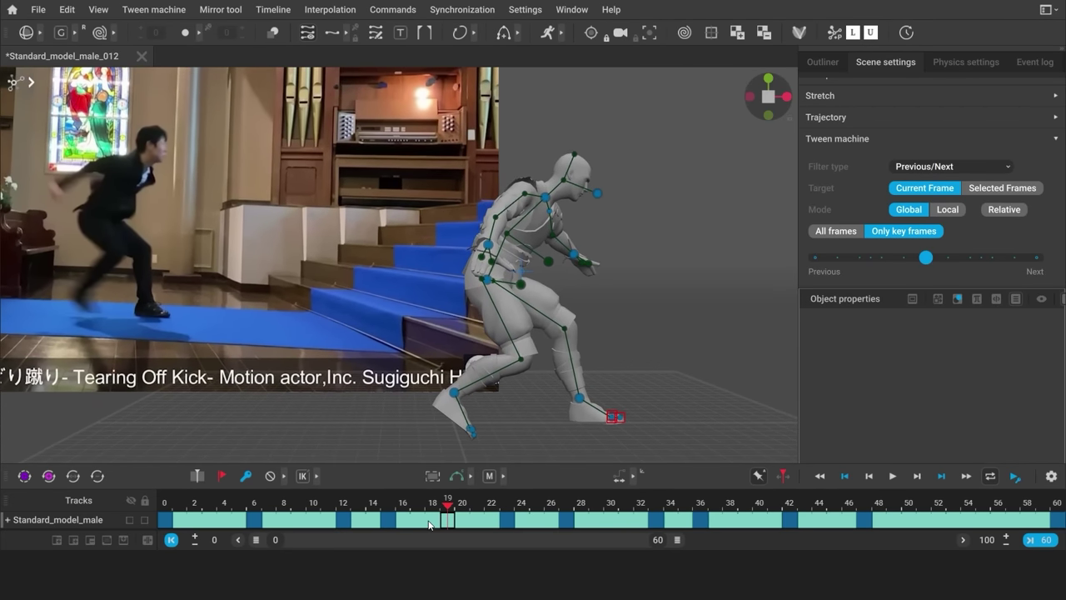
click(245, 476)
click(455, 393)
key(w)
drag(457, 394, 502, 433)
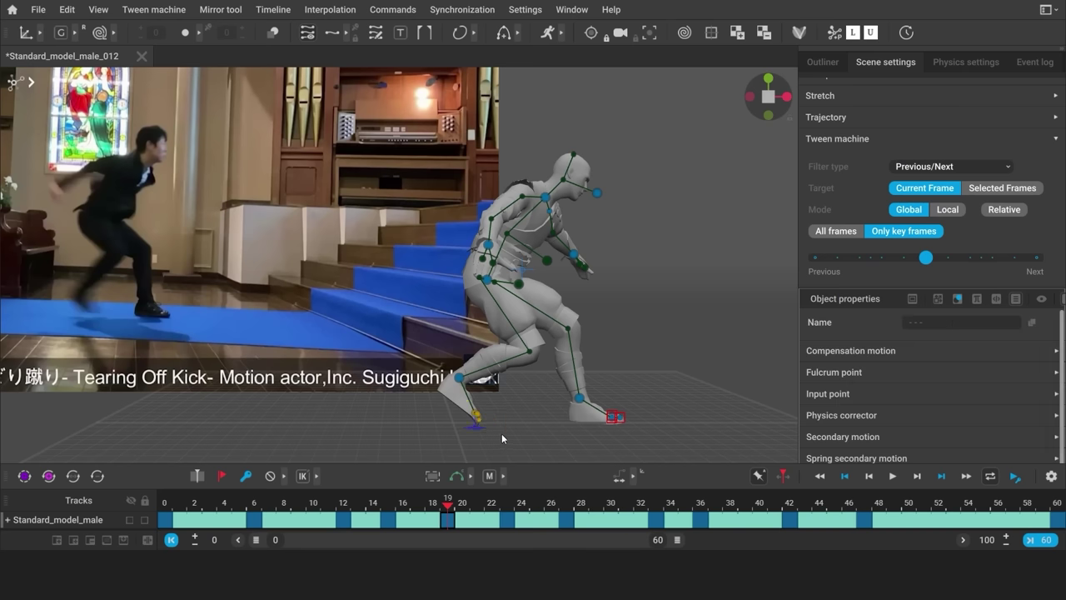
click(492, 399)
Swing the right hand further behind the body at frame 19 by rotating it around the neck point
double_click(492, 247)
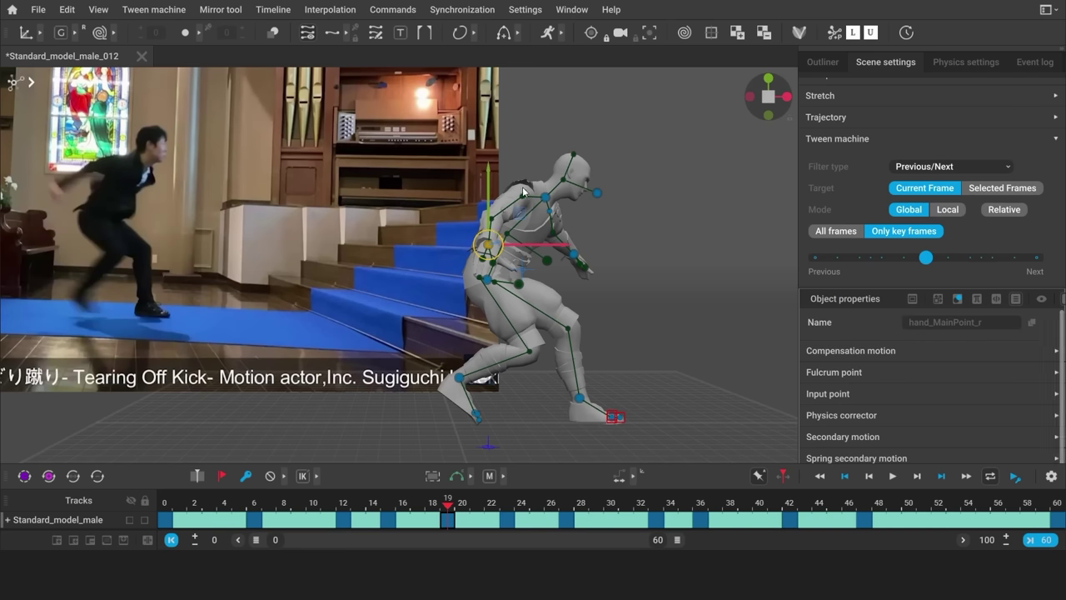
key(e)
drag(547, 213, 524, 235)
click(611, 270)
Swing the left hand back toward the torso at frame 19 by rotating it around the neck point
click(574, 254)
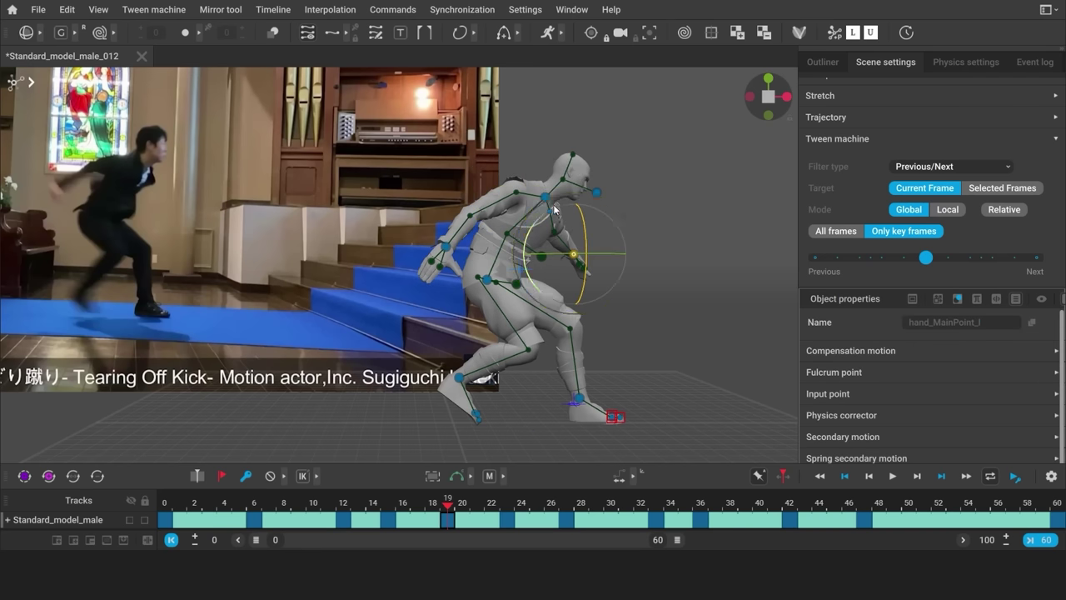
shift+click(546, 198)
drag(550, 163, 556, 177)
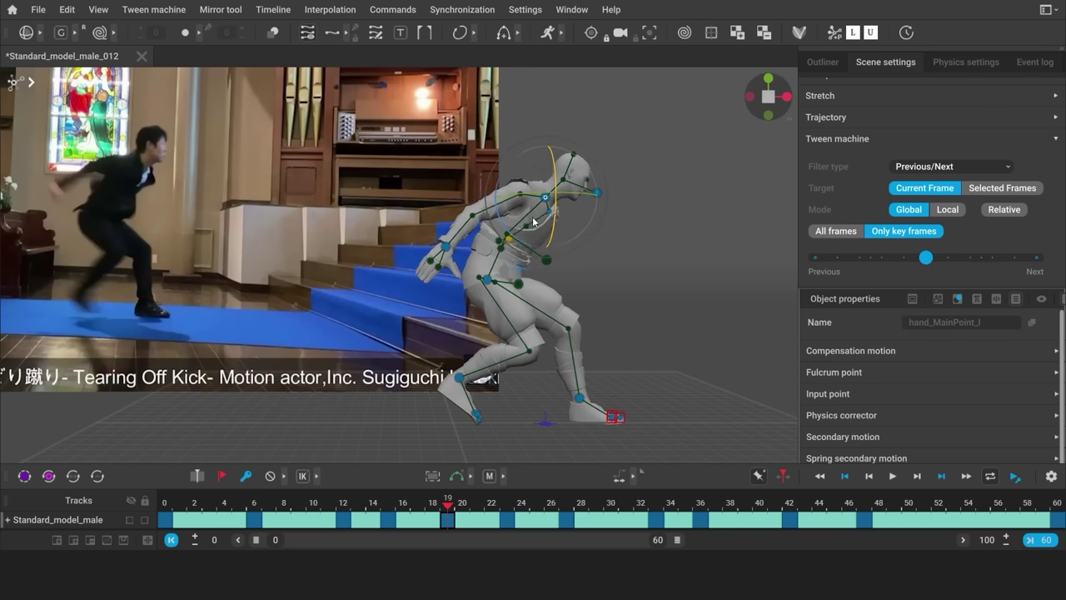
click(596, 273)
Add a pose at frame 53 by shifting the upper body and pelvis slightly down and forward, checking the surrounding motion
drag(348, 505, 513, 530)
scroll(486, 414, down, 3)
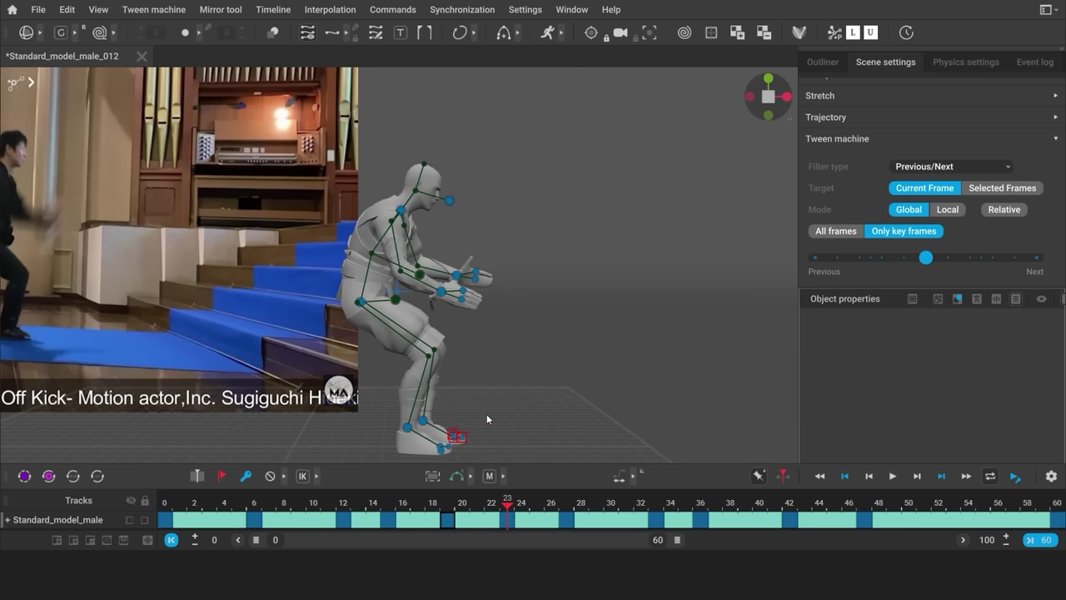
drag(505, 510, 957, 525)
click(953, 522)
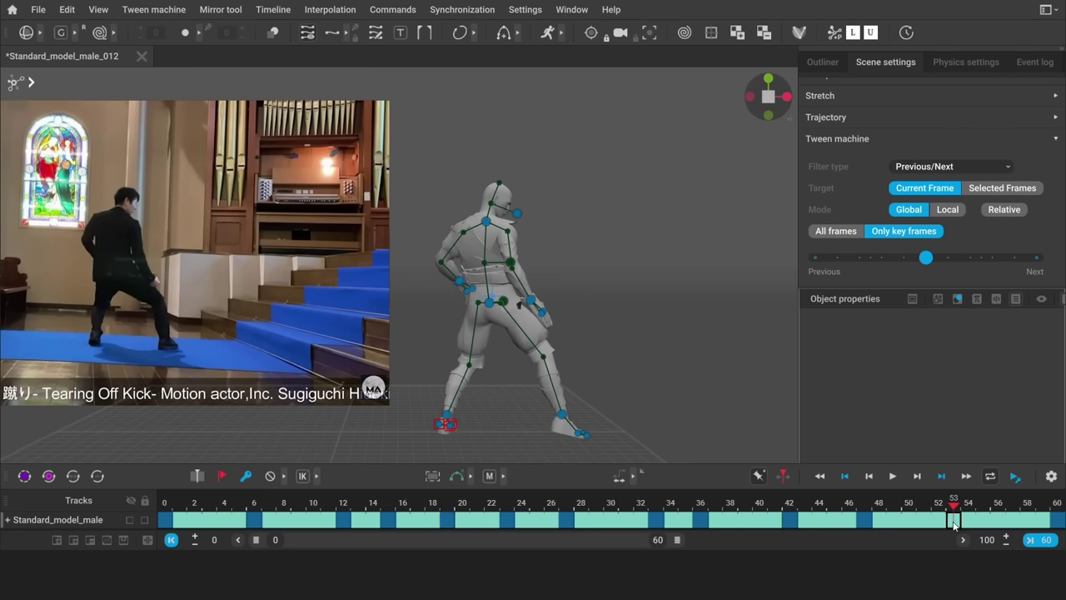
drag(426, 156, 585, 307)
key(w)
drag(489, 302, 497, 313)
drag(950, 510, 1058, 510)
click(767, 374)
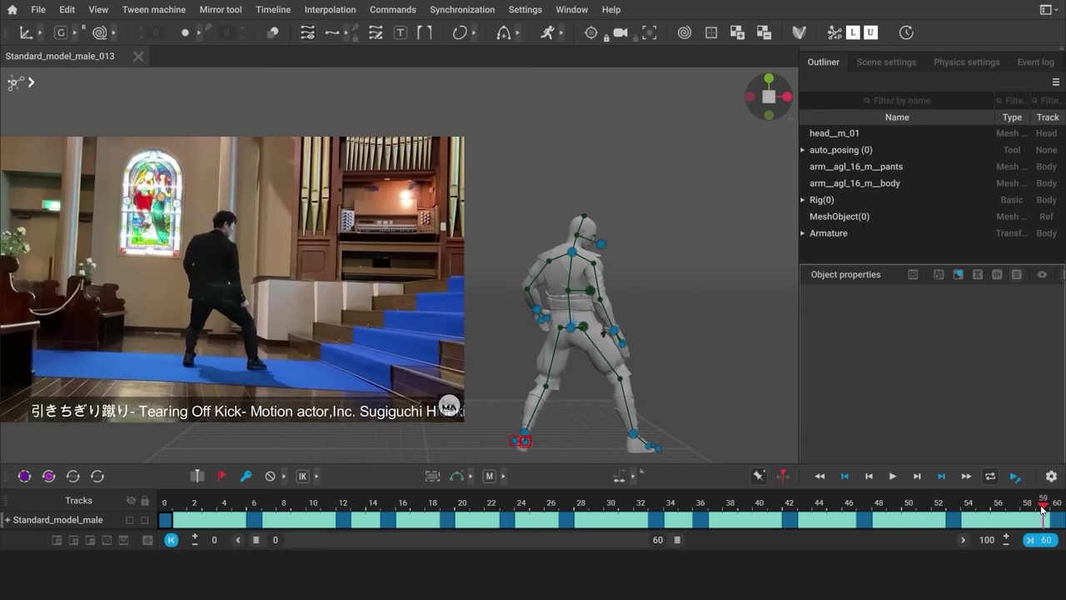
Display the right foot's trajectory over frames 27 to 47 and view it up close
drag(1054, 517, 863, 534)
click(531, 433)
click(424, 34)
click(354, 38)
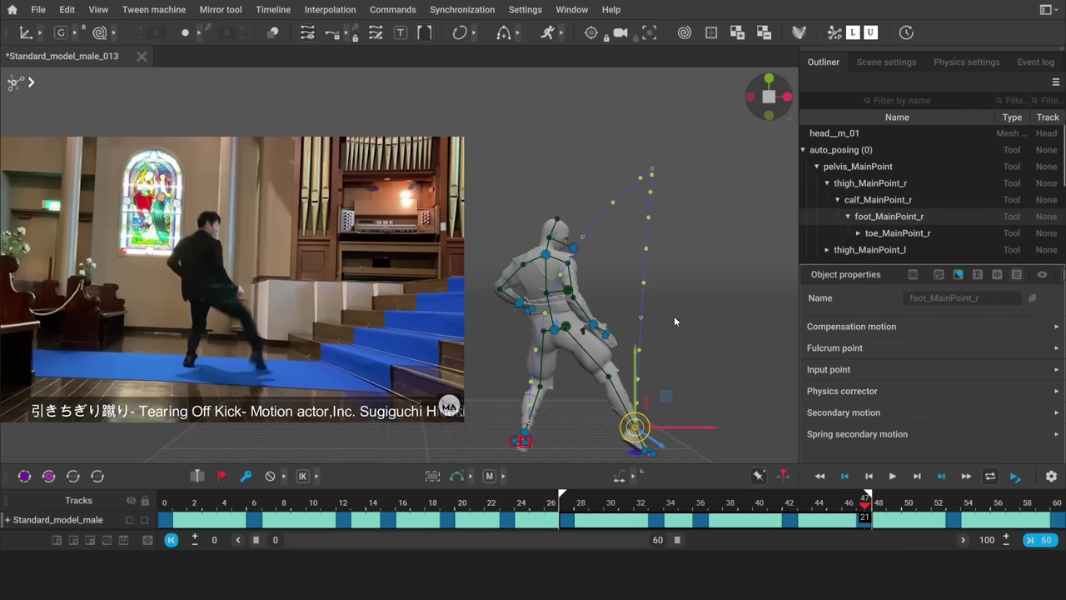
alt+middle_drag(674, 316, 524, 328)
scroll(523, 332, up, 5)
drag(567, 510, 626, 505)
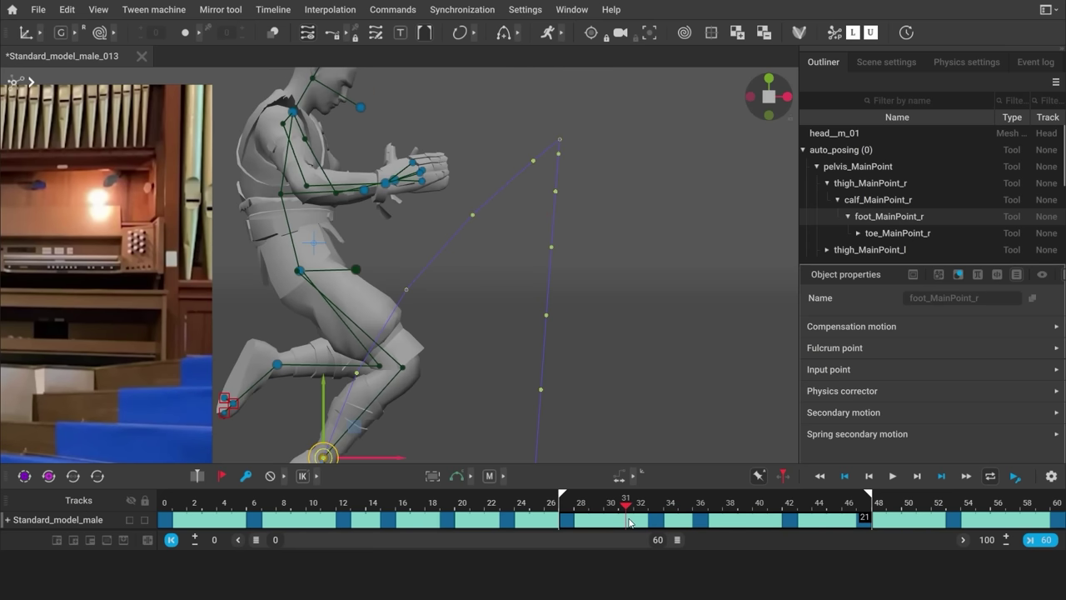
click(401, 292)
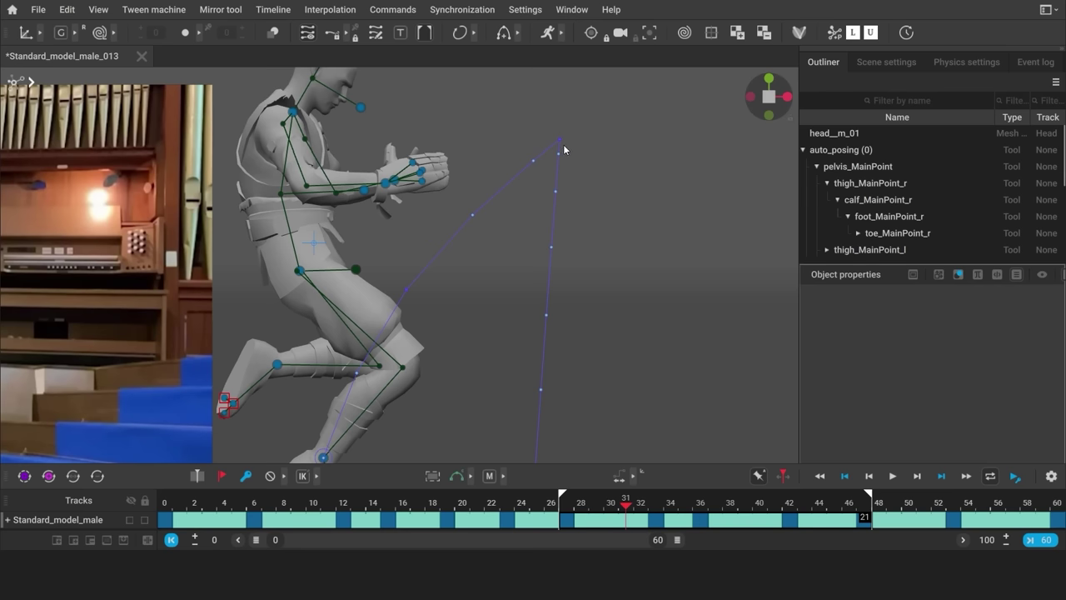
Add a keyframe at frame 35, then lower the right foot and rotate it to make its upward kick arc rounder
drag(632, 510, 702, 505)
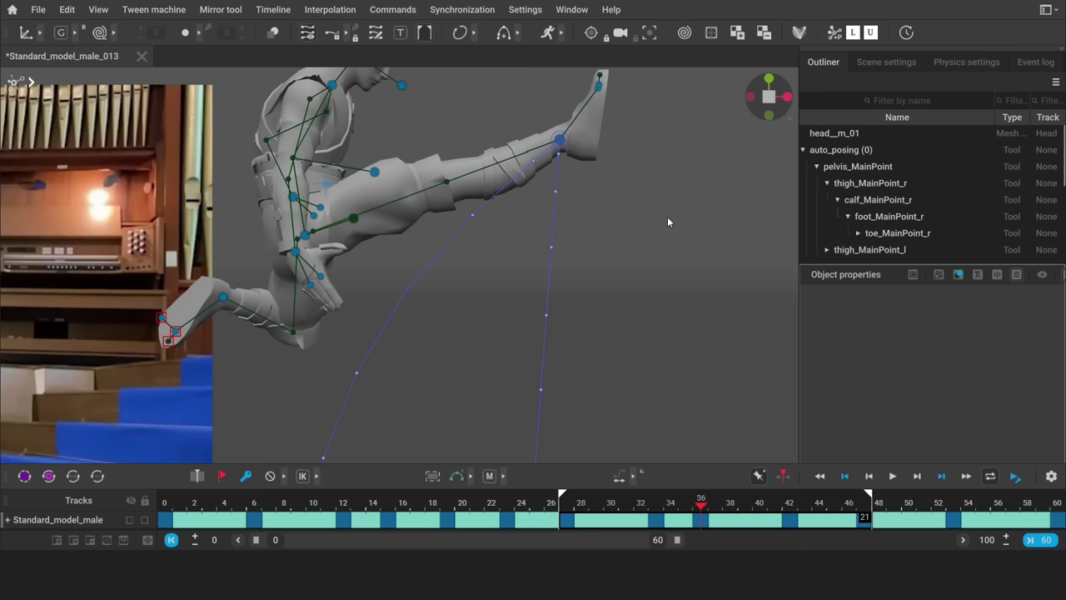
click(690, 523)
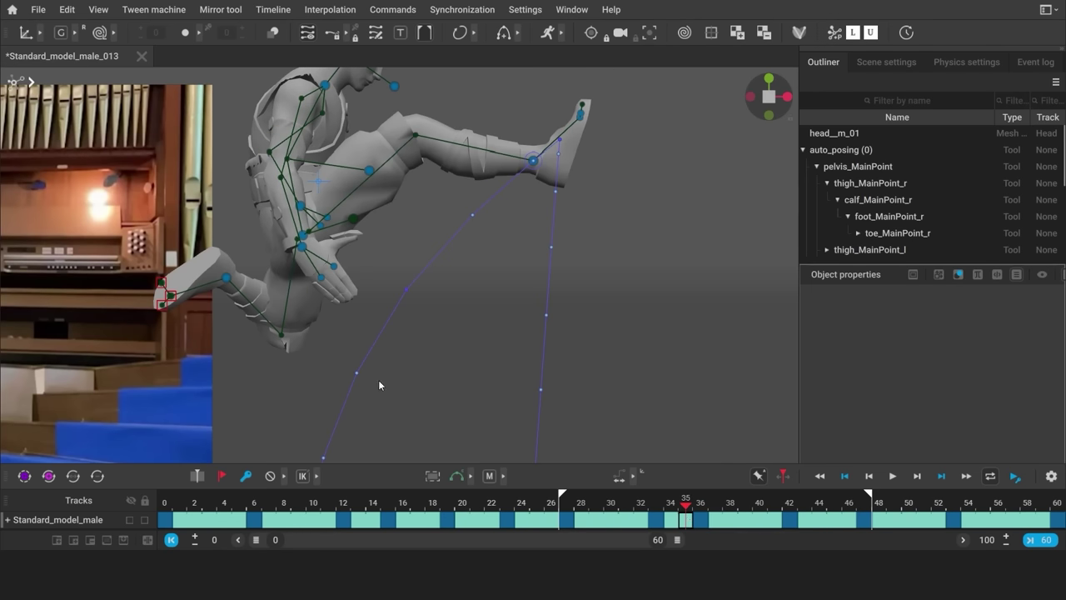
click(246, 476)
click(533, 160)
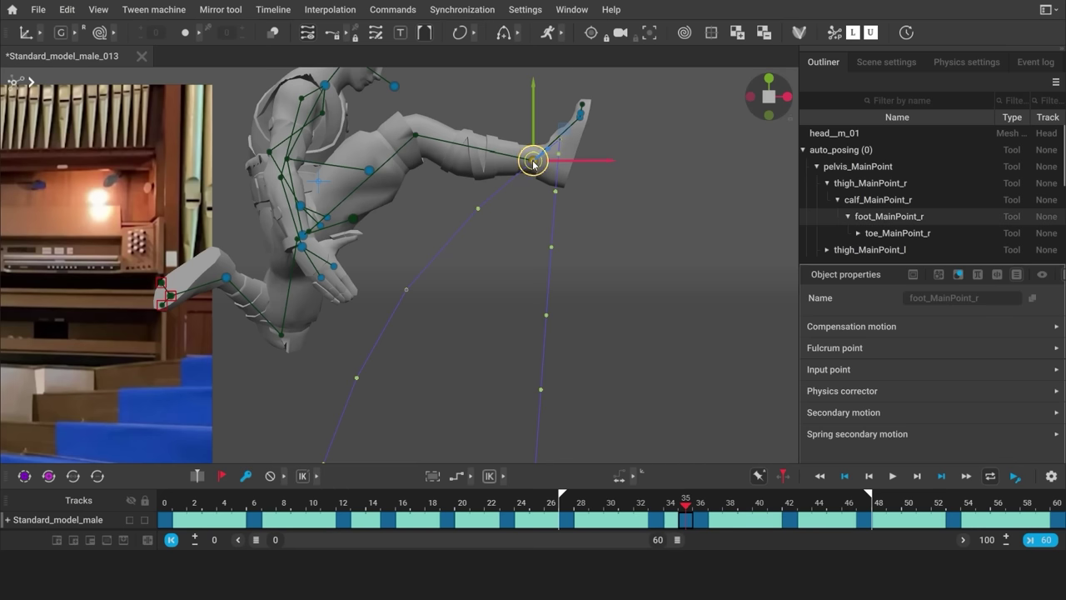
drag(533, 163, 530, 200)
key(e)
drag(570, 235, 533, 225)
key(w)
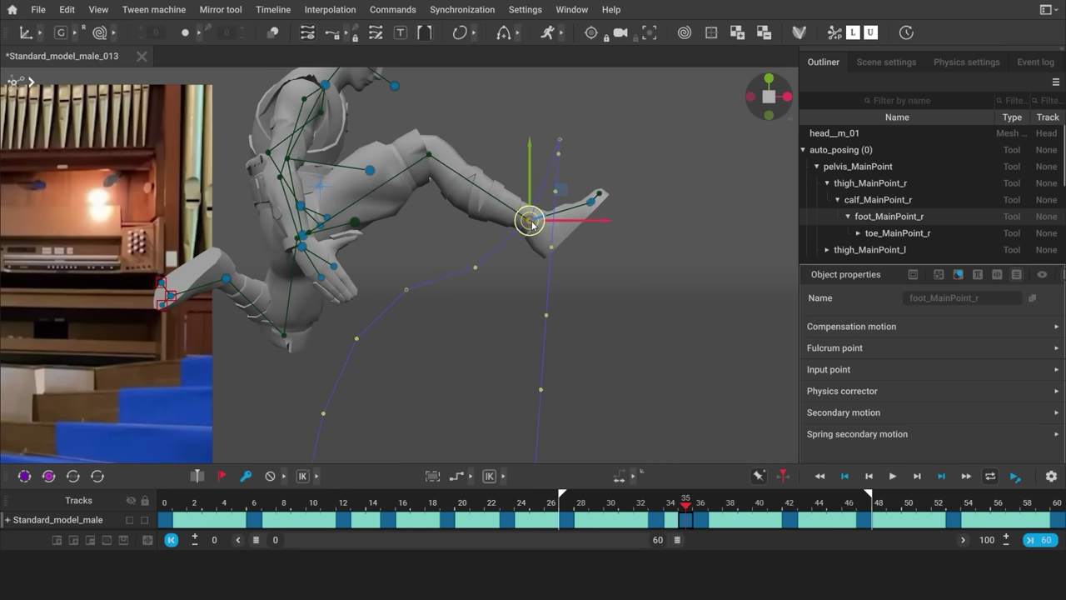
Lower the right foot slightly at keyframe 33 and step through frames up to 36 to check the kick's trajectory
key(Left)
key(Left)
key(Left)
drag(407, 287, 417, 310)
key(Right)
key(Right)
key(Left)
key(Right)
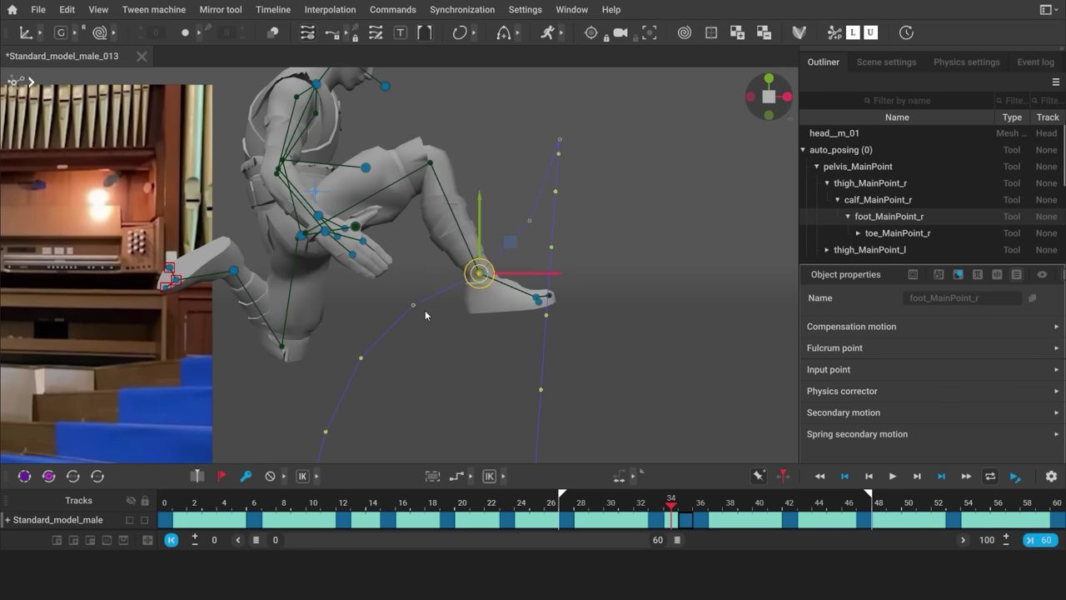
key(Right)
key(Right)
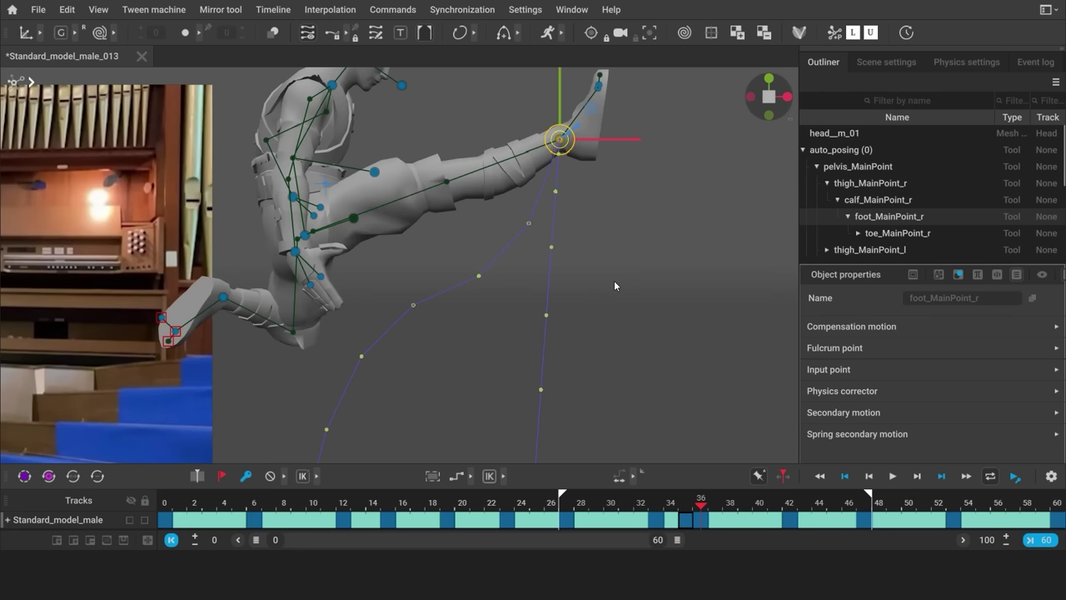
key(Left)
key(Right)
key(Left)
click(609, 287)
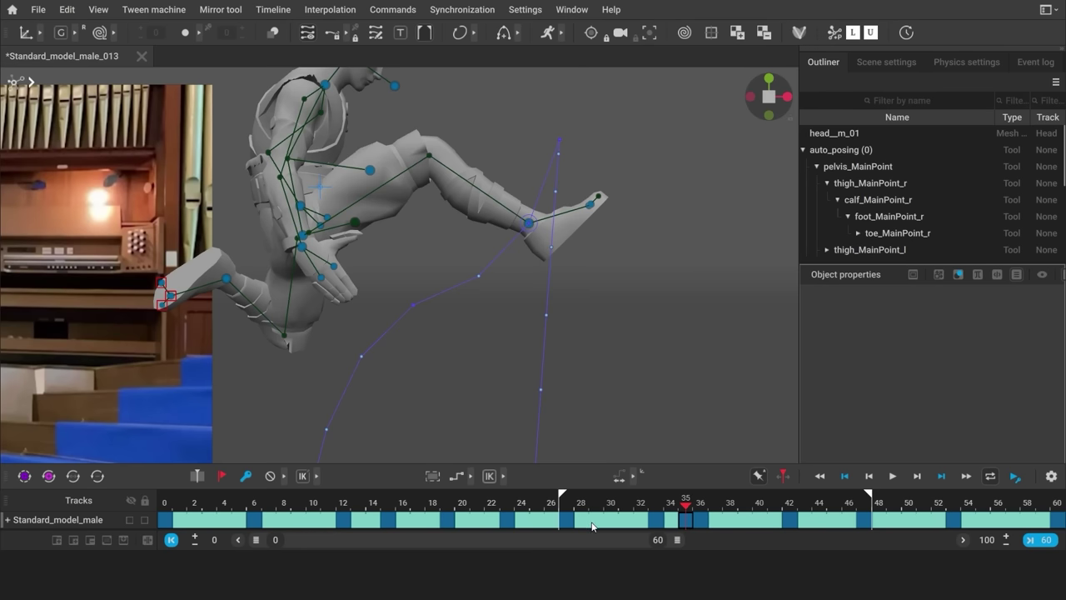
Switch the interpolation of the intervals across frames 29 to 40 to the rounder curve type and check the motion
drag(593, 525, 759, 530)
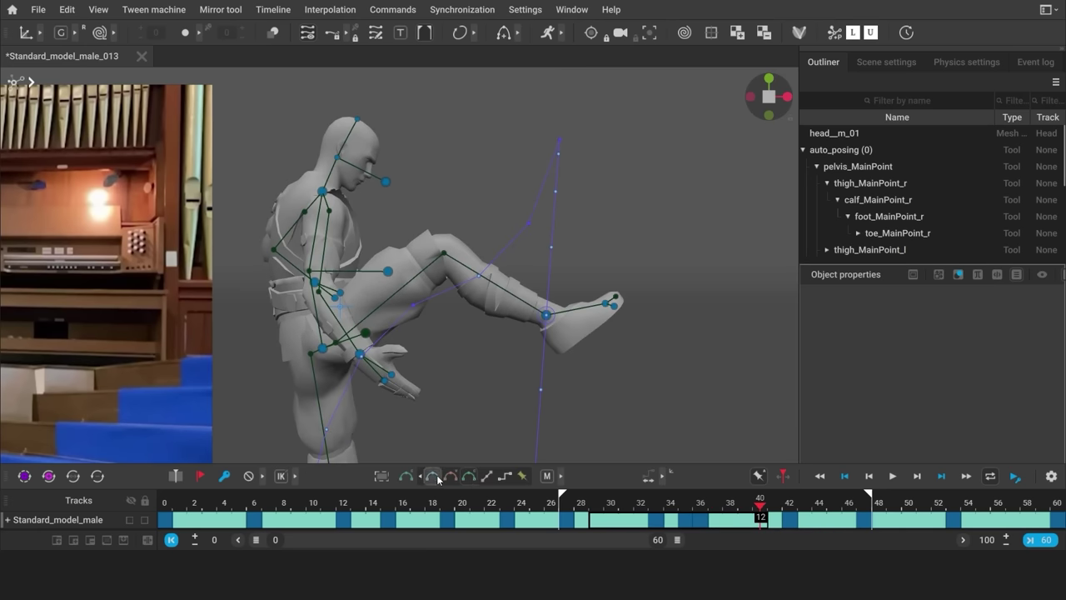
click(439, 481)
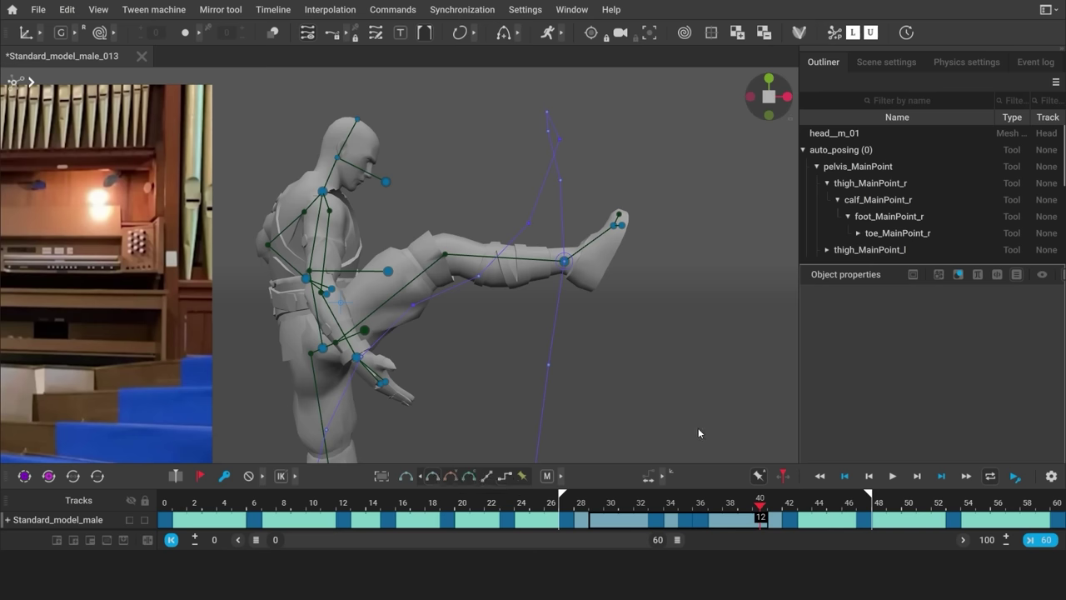
drag(591, 514, 1056, 514)
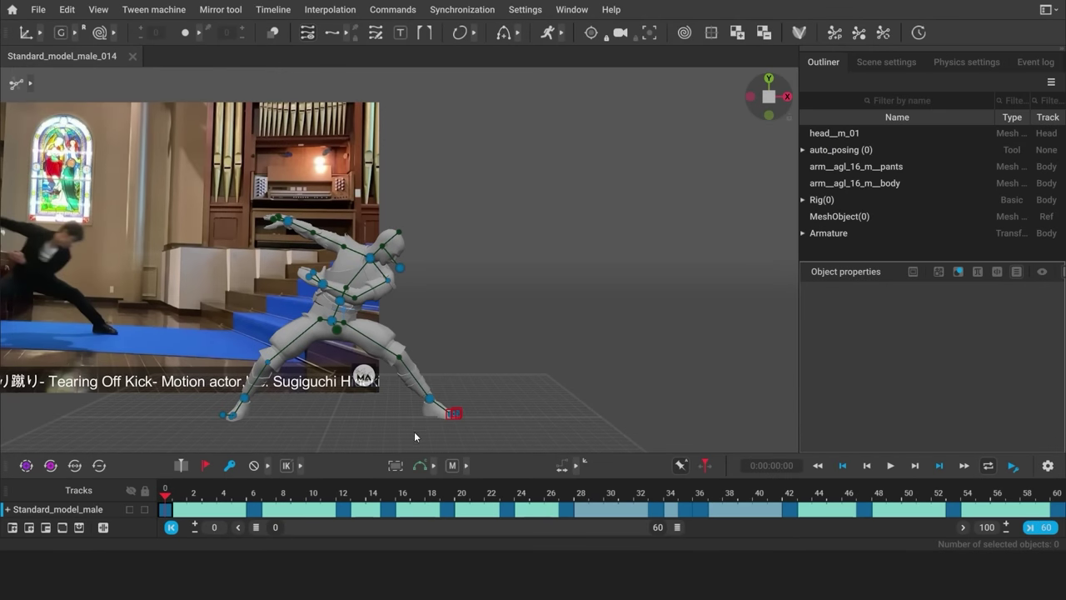
Turn on AutoPhysics and scrub through the timeline to compare the simulated character with the animated one
click(549, 34)
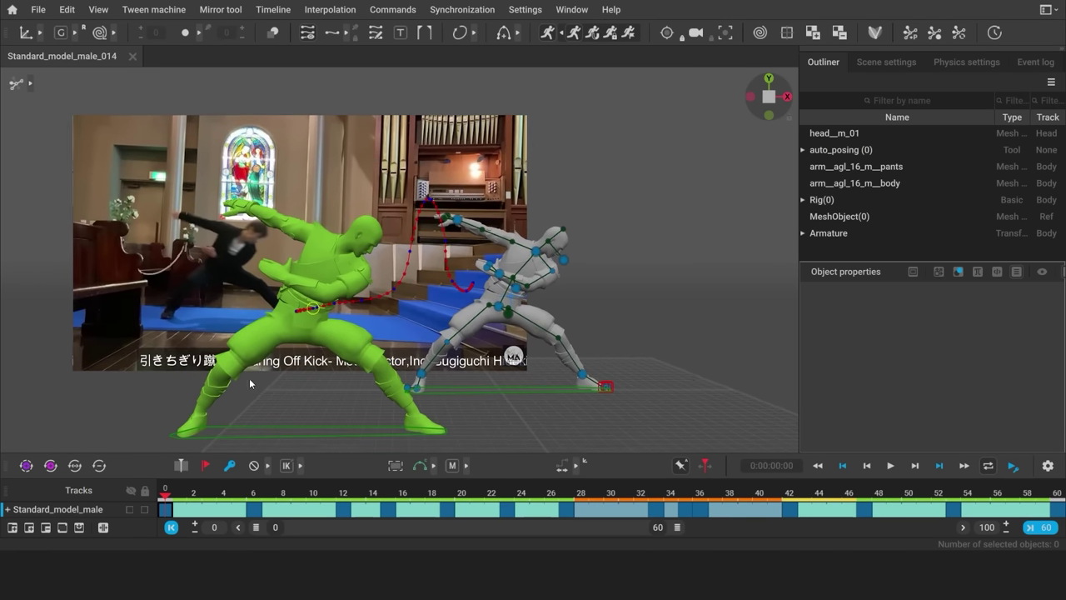
drag(180, 493, 1061, 514)
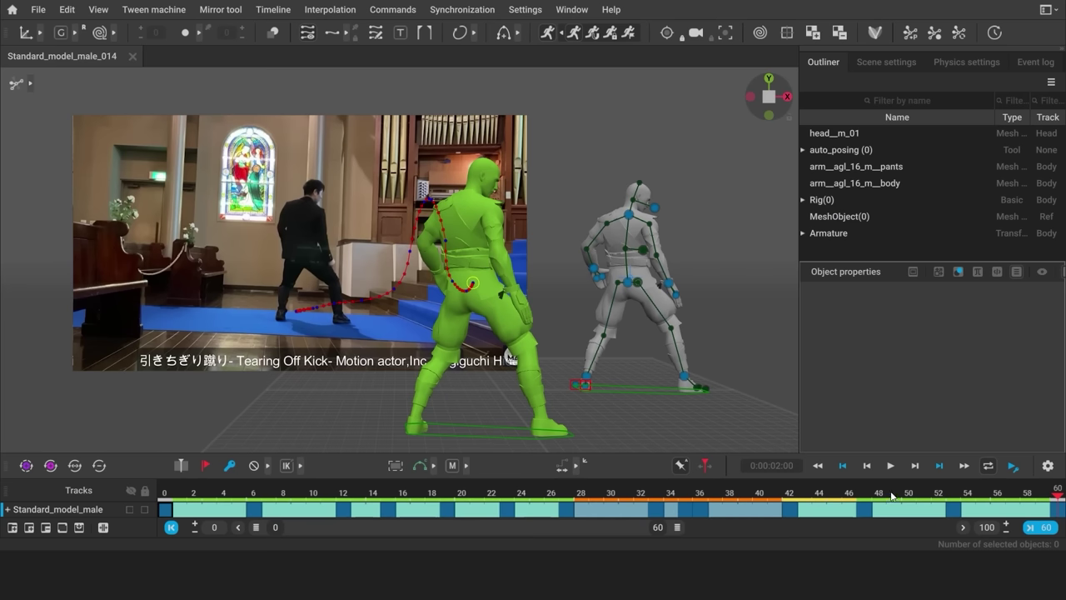
drag(893, 497, 696, 498)
drag(707, 498, 640, 500)
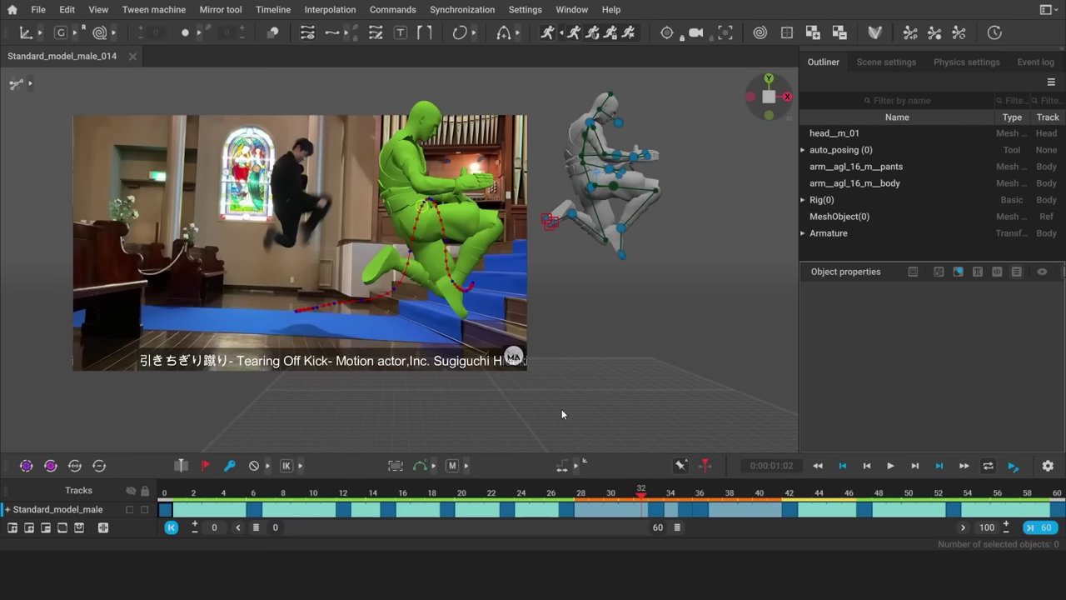
drag(691, 495, 819, 491)
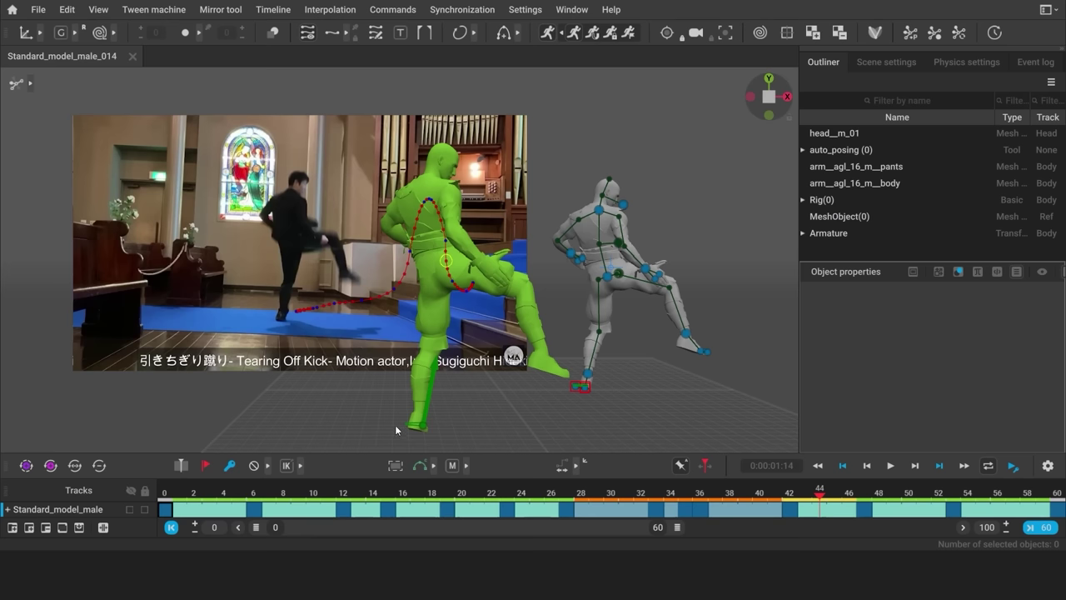
drag(881, 491, 968, 497)
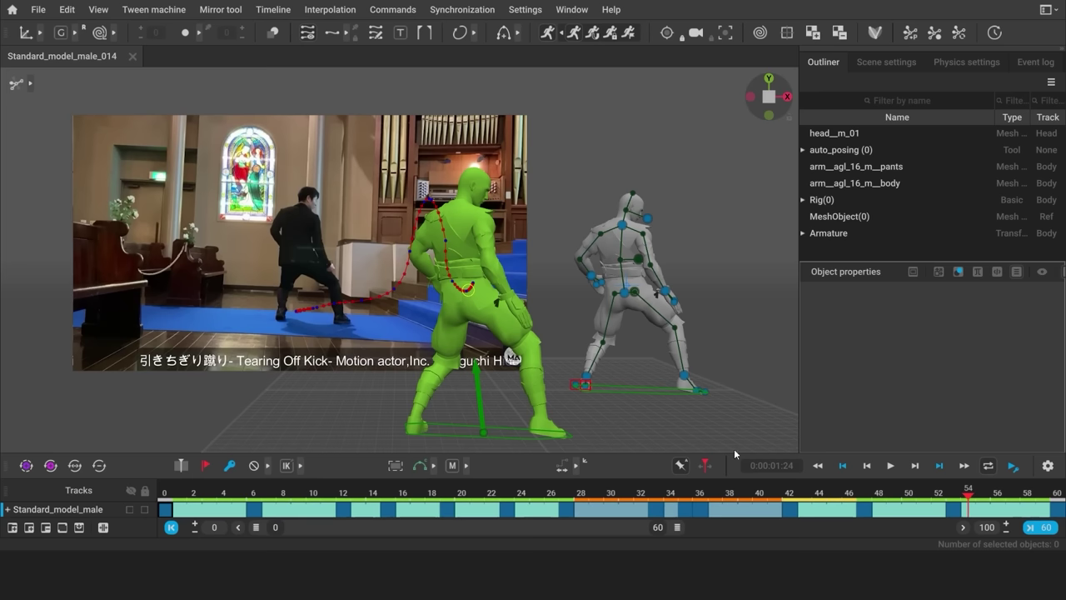
Set the right foot's fulcrum state to Not Fulcrum at frame 19 and check the preceding frames
drag(563, 494, 453, 512)
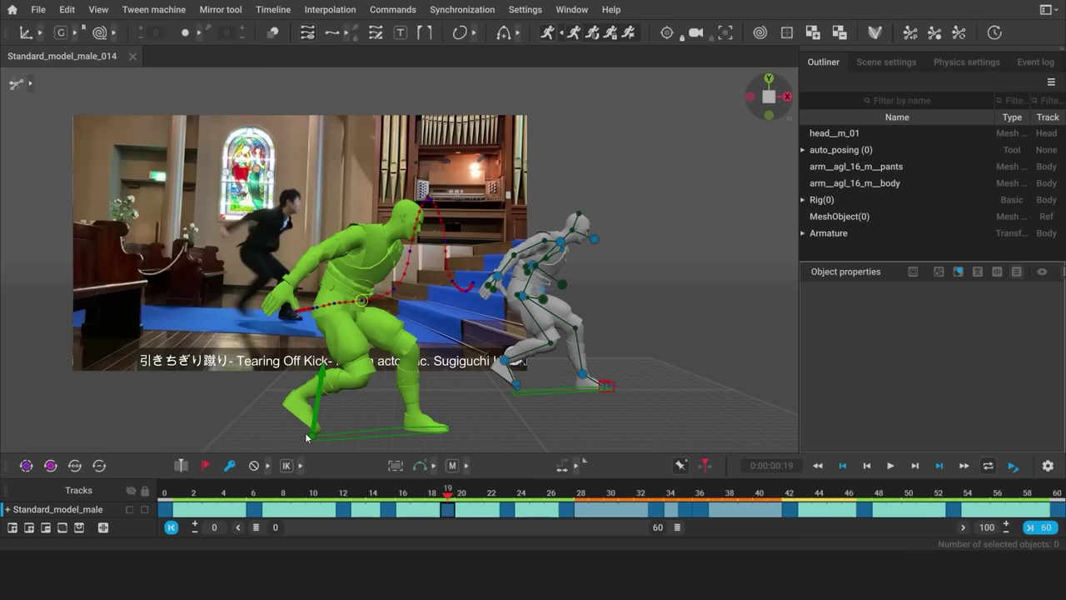
click(504, 363)
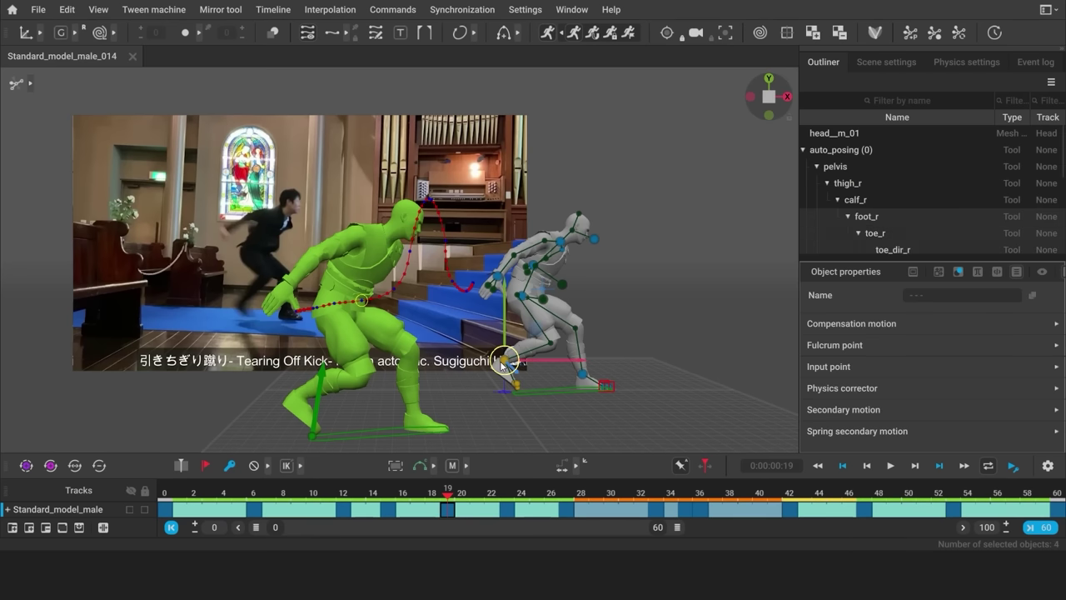
click(845, 348)
click(1014, 370)
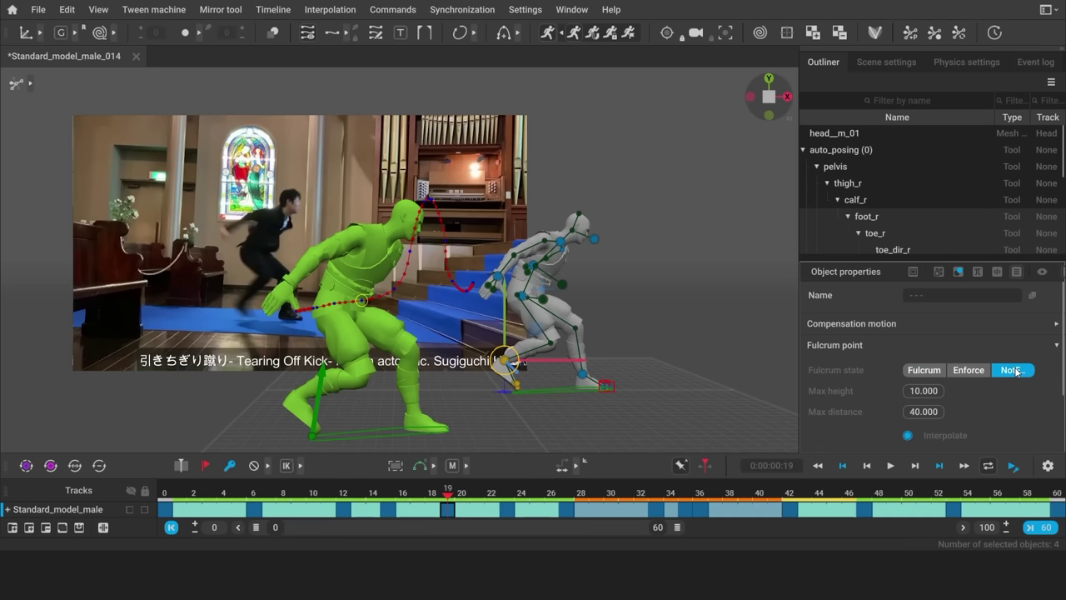
click(457, 494)
drag(457, 495, 406, 499)
click(403, 498)
click(389, 499)
click(502, 445)
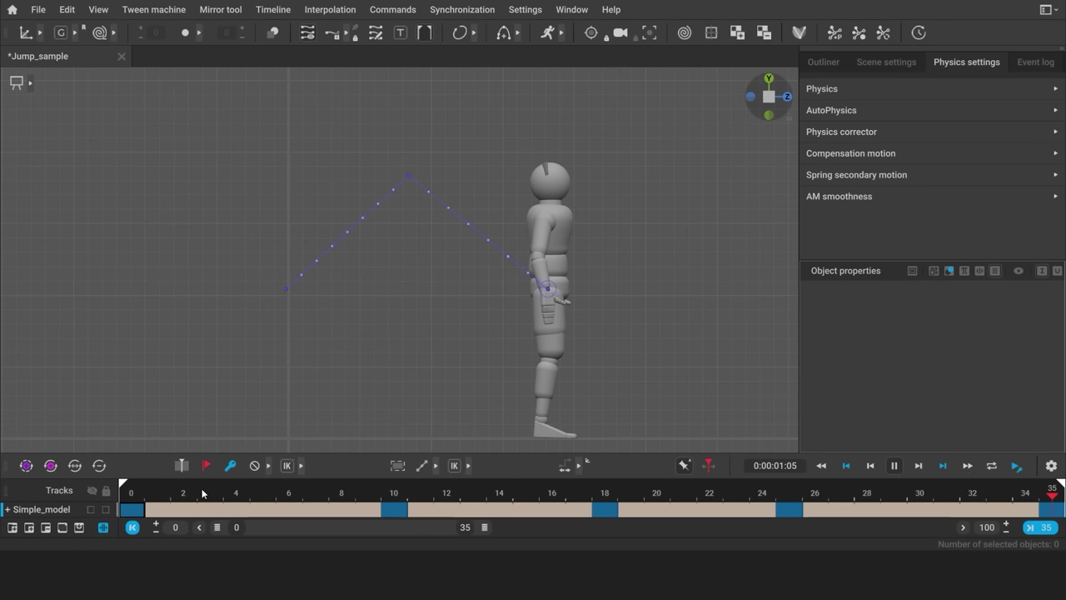
Return the jump sample to frame 0 and turn on AutoPhysics for its character
mouse_move(142, 500)
mouse_down()
mouse_move(738, 504)
mouse_move(876, 531)
mouse_move(607, 498)
mouse_move(129, 502)
mouse_up()
click(562, 33)
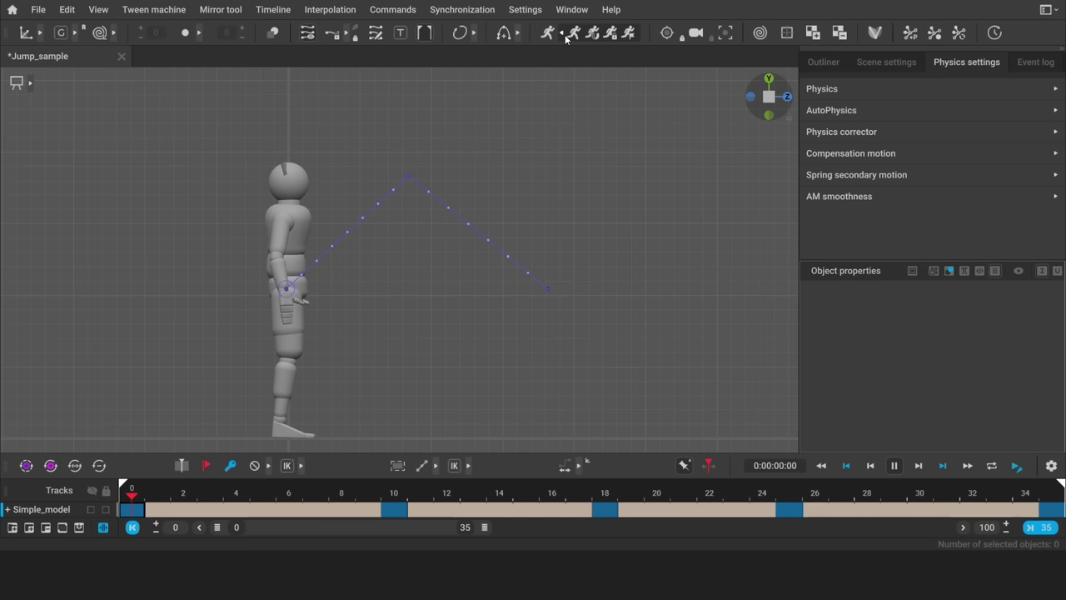
click(573, 37)
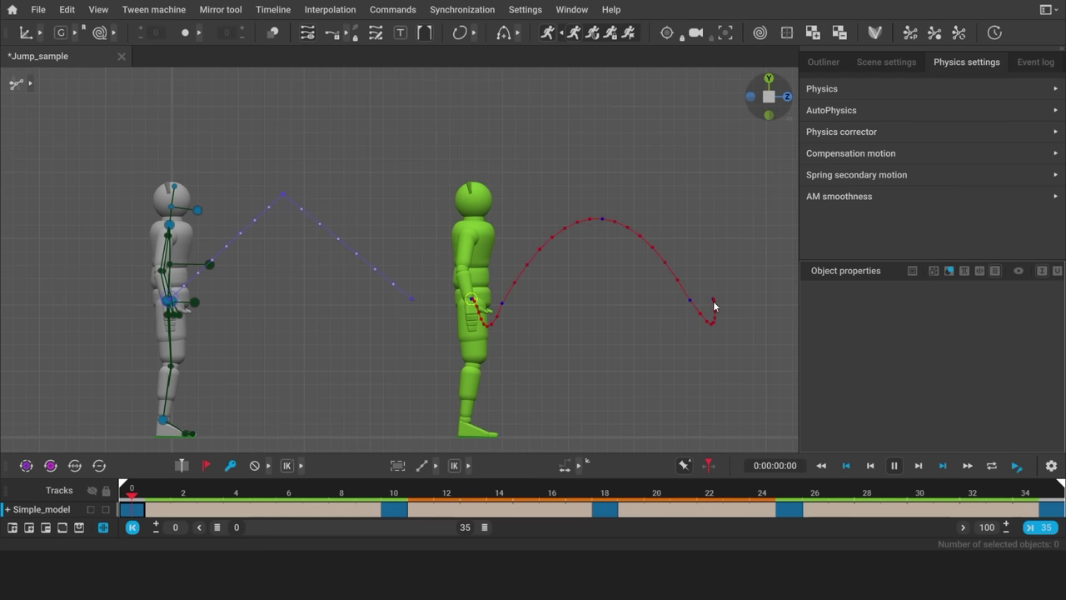
Switch the viewport to View mode and make AutoPhysics Trajectories Center Mass visible
click(31, 84)
click(42, 83)
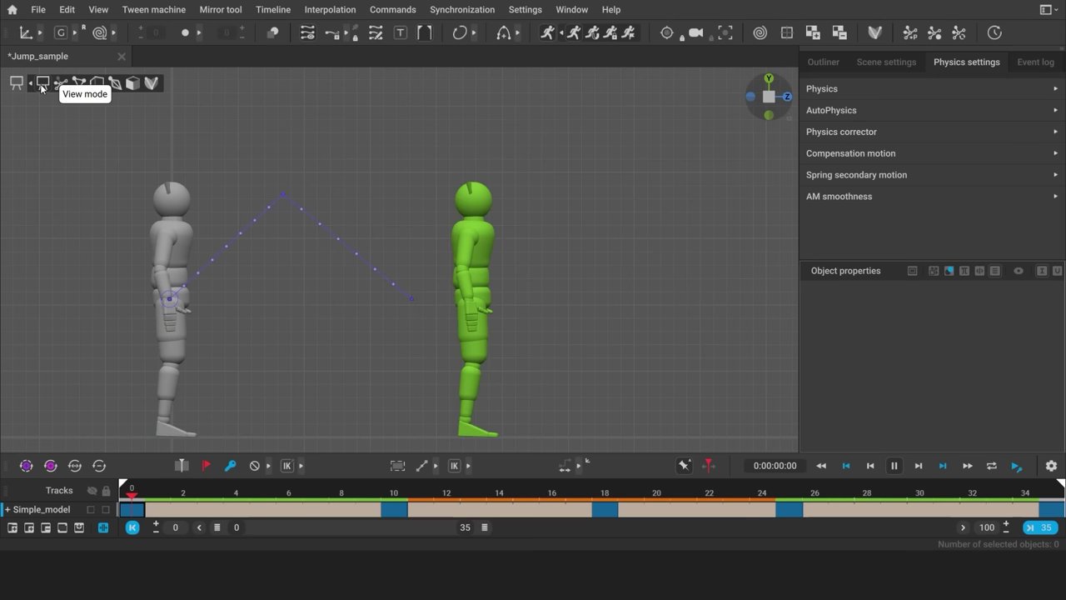
right_click(42, 87)
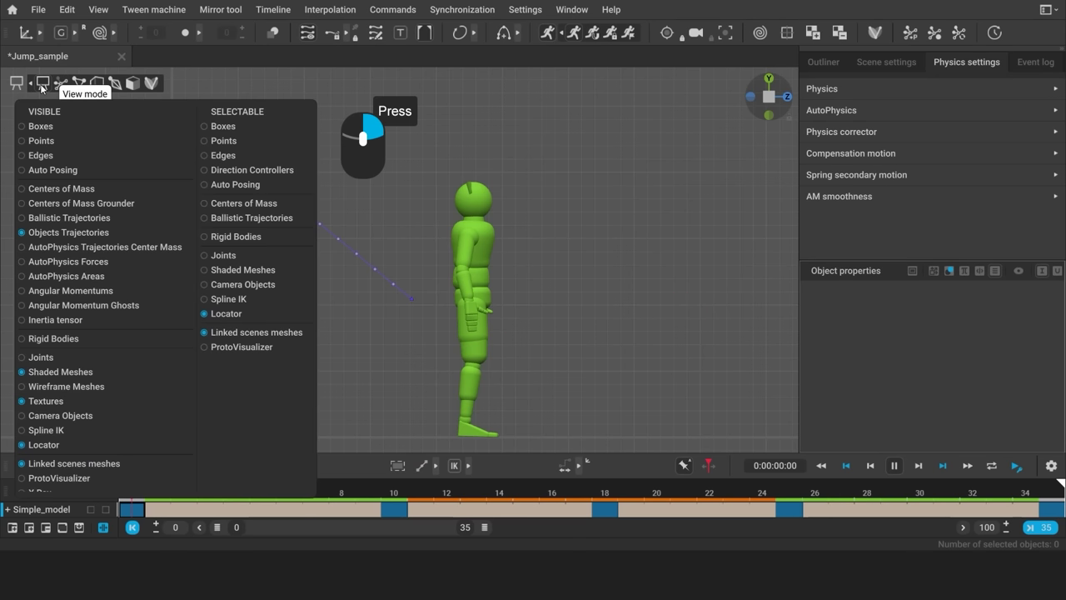
click(57, 249)
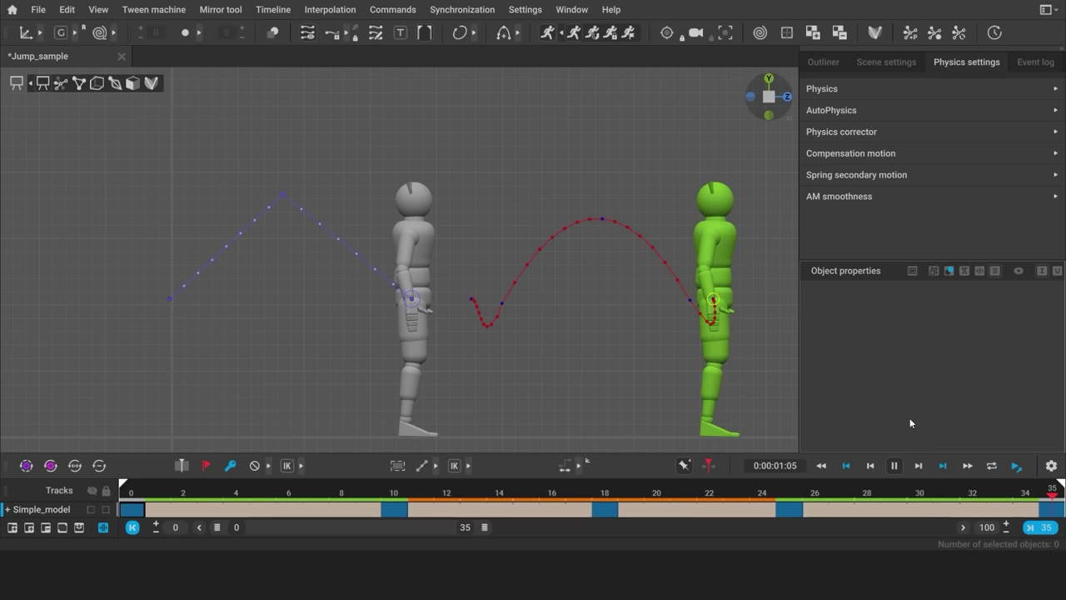
Scrub and play the jump to compare the simulated center-of-mass trajectory with the original one
drag(1051, 495, 894, 495)
click(894, 466)
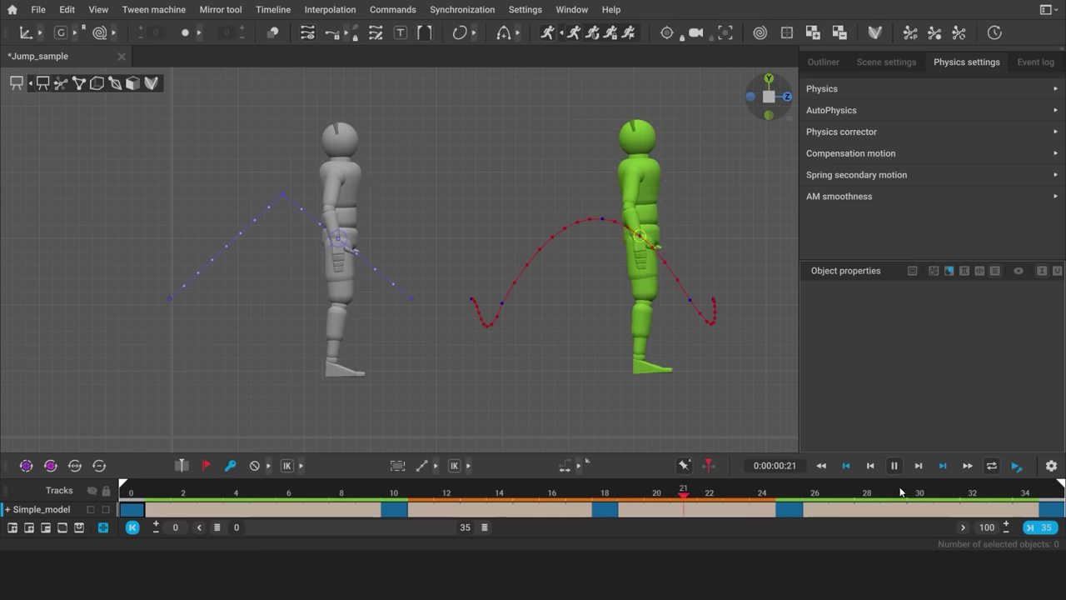
click(894, 467)
Try a crouch key at frame 3 by lowering the upper body, check the simulated motion, and remove the key
drag(947, 495, 203, 508)
click(202, 508)
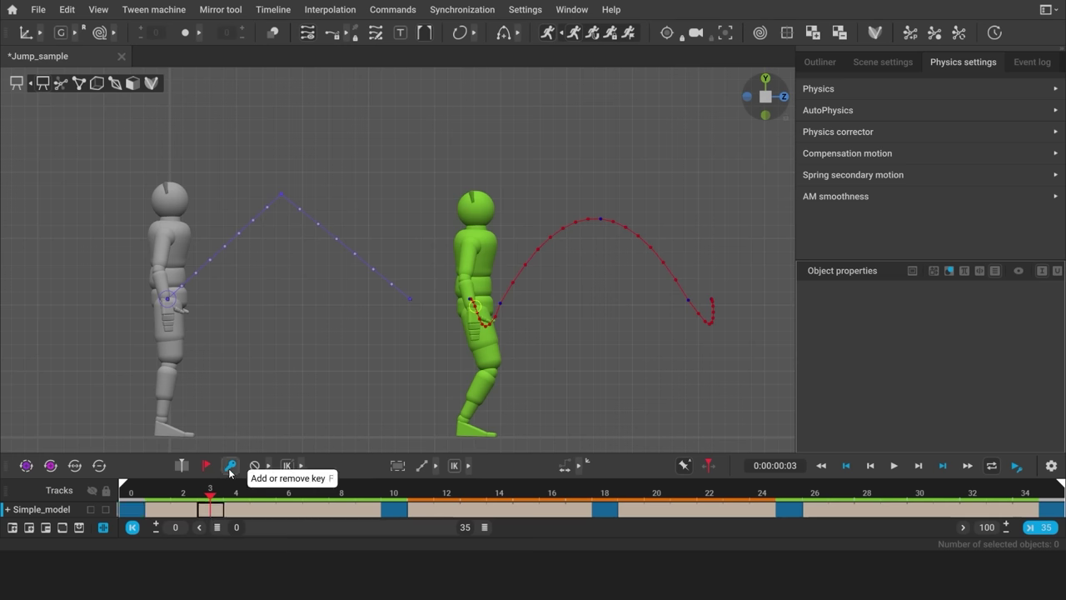
click(231, 467)
key(2)
drag(123, 172, 237, 330)
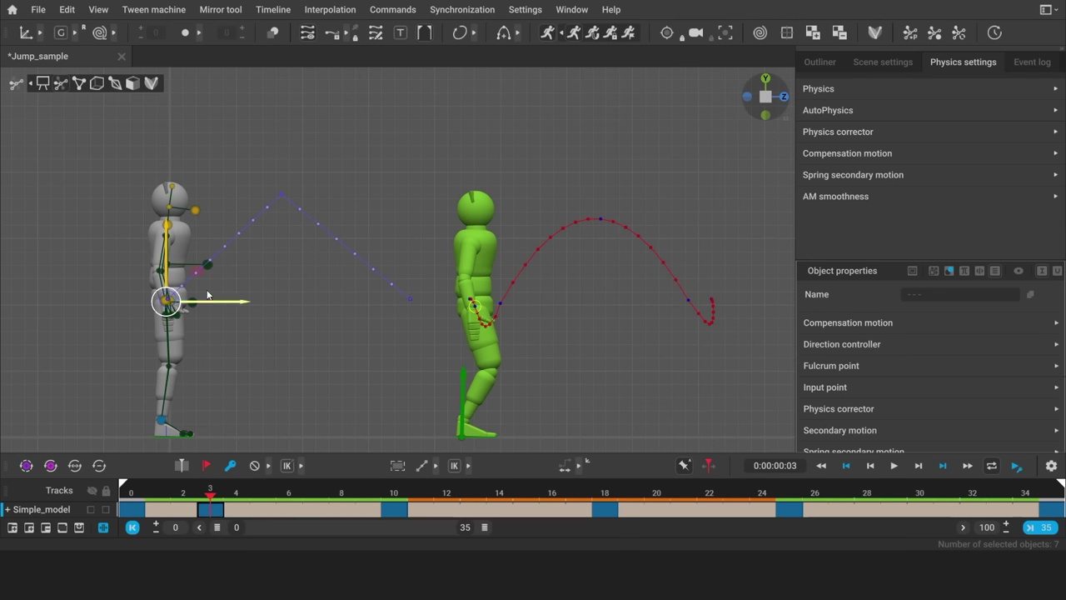
drag(167, 254, 167, 308)
click(242, 328)
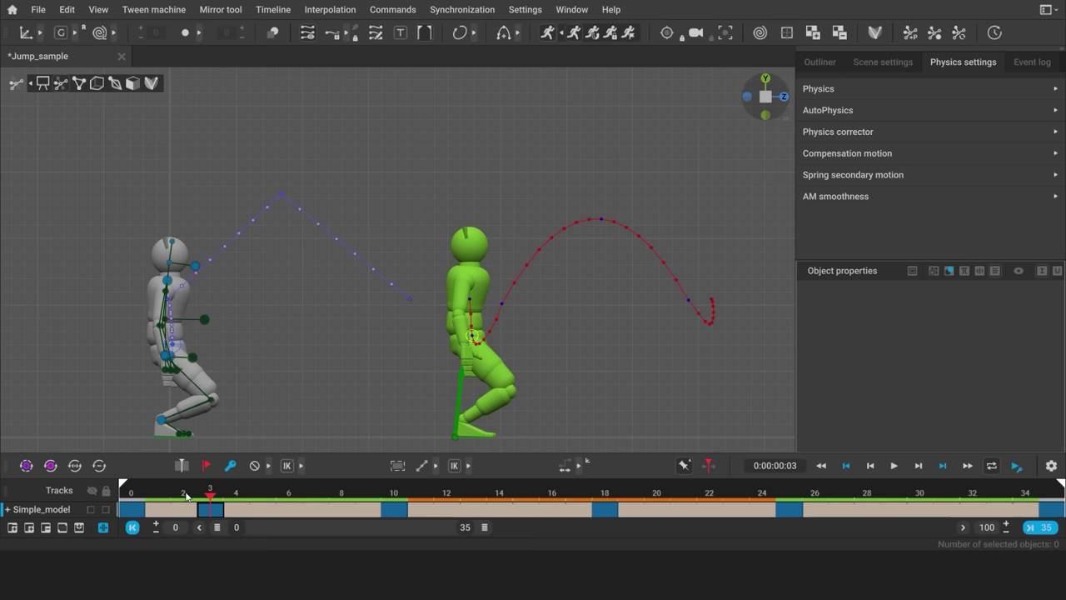
drag(185, 495, 257, 512)
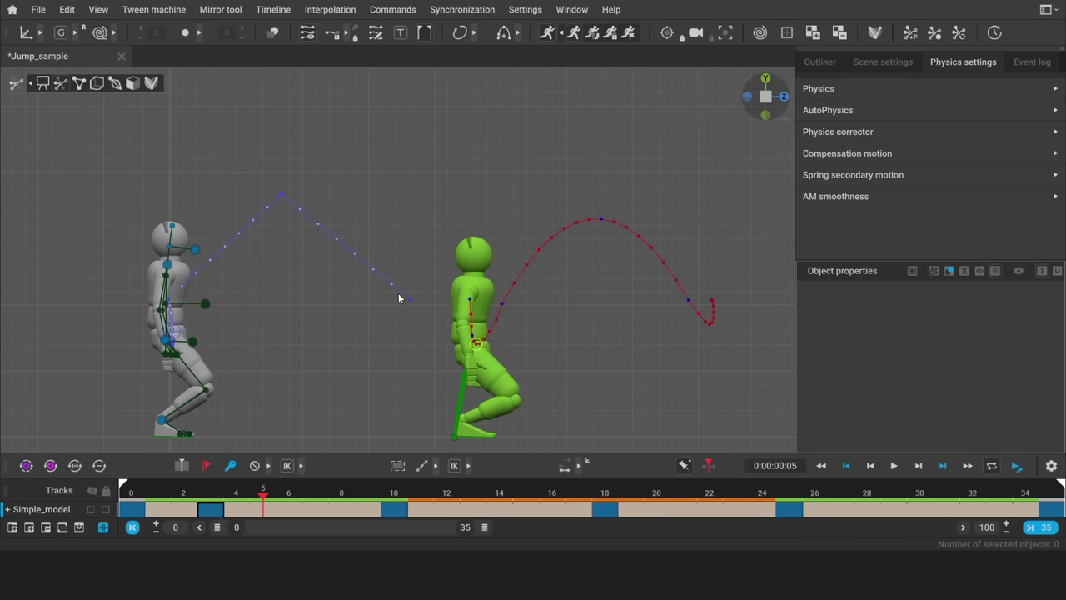
click(208, 514)
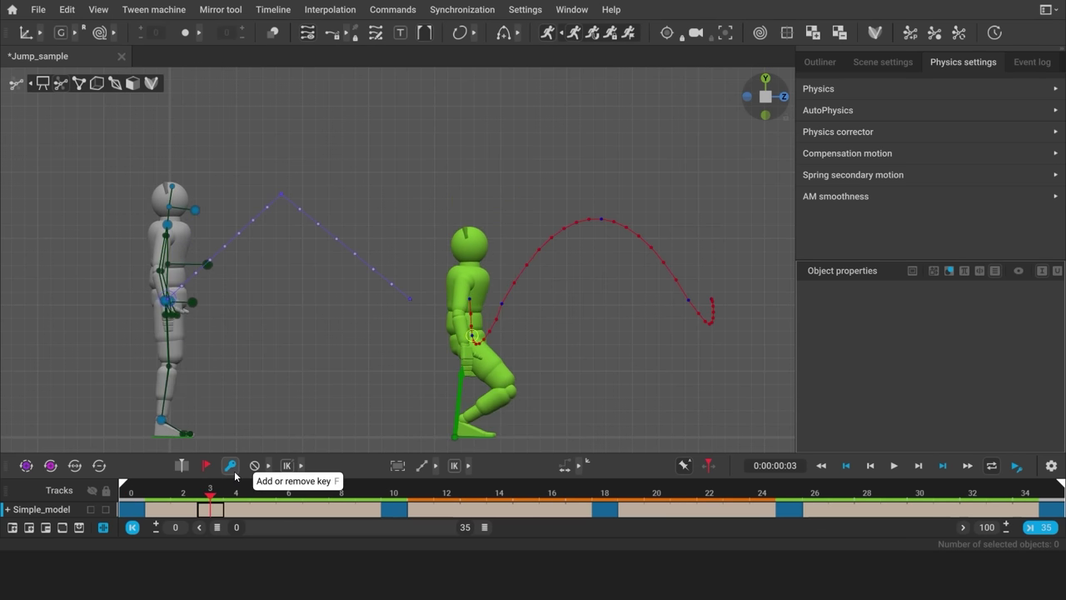
Set the Physics corrector's Vertical force smoothness to 0 and play the jump to check its effect
click(863, 136)
drag(797, 194, 754, 194)
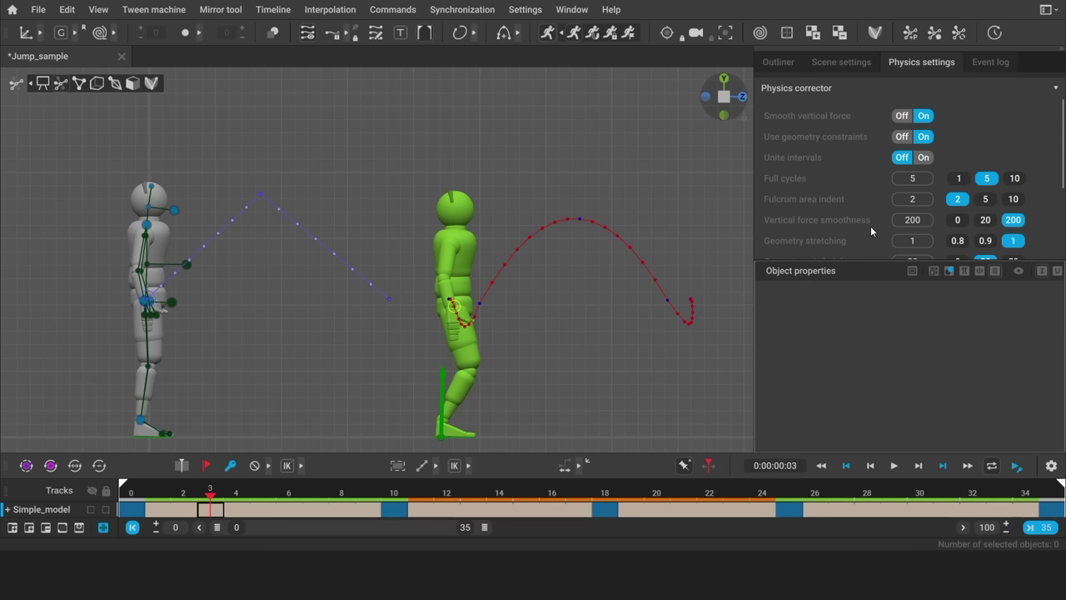
click(957, 220)
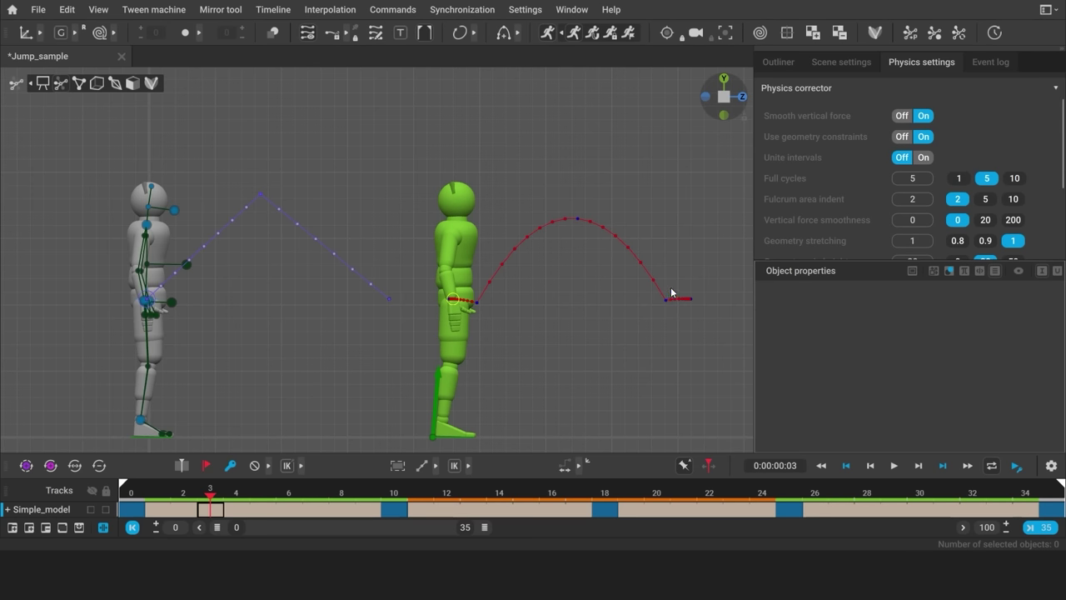
drag(125, 497, 924, 528)
click(893, 467)
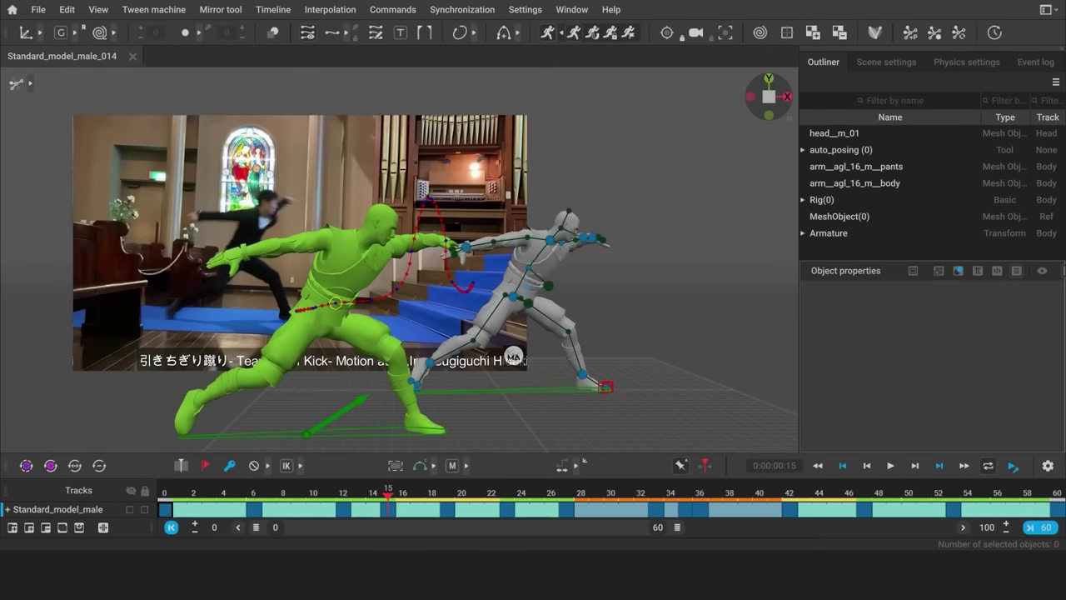
Turn off AutoPhysics' Ghost offset so the simulated kick character overlaps the animated one
drag(390, 501, 632, 528)
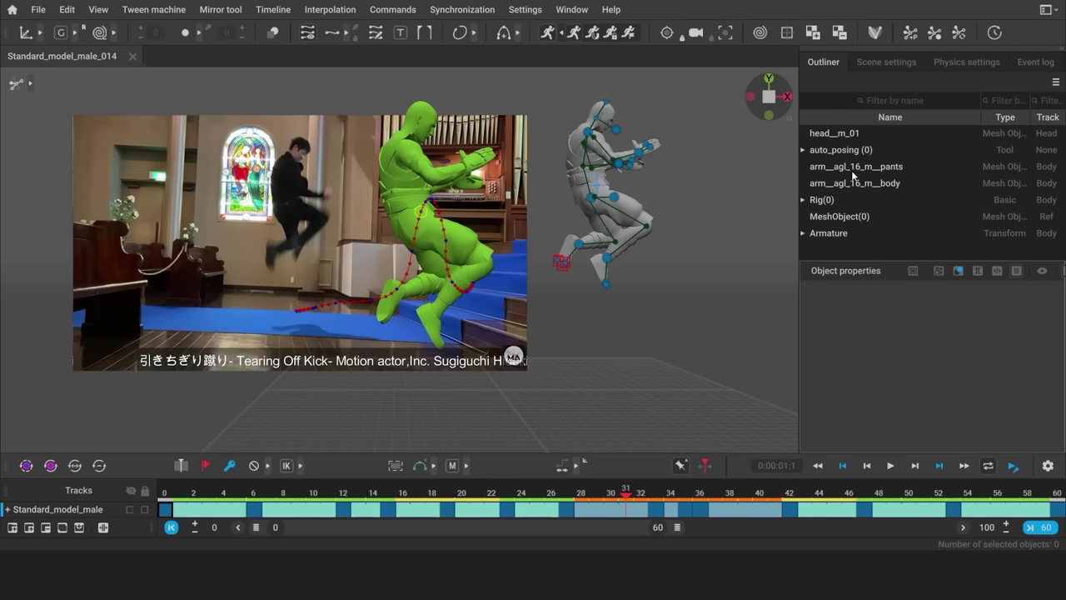
click(956, 64)
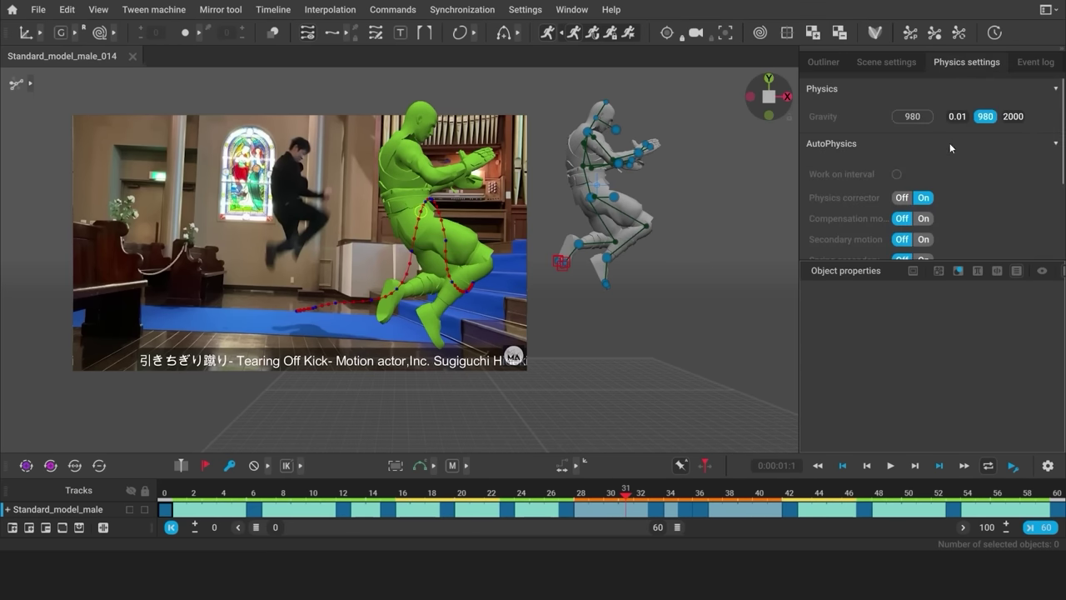
scroll(871, 180, down, 3)
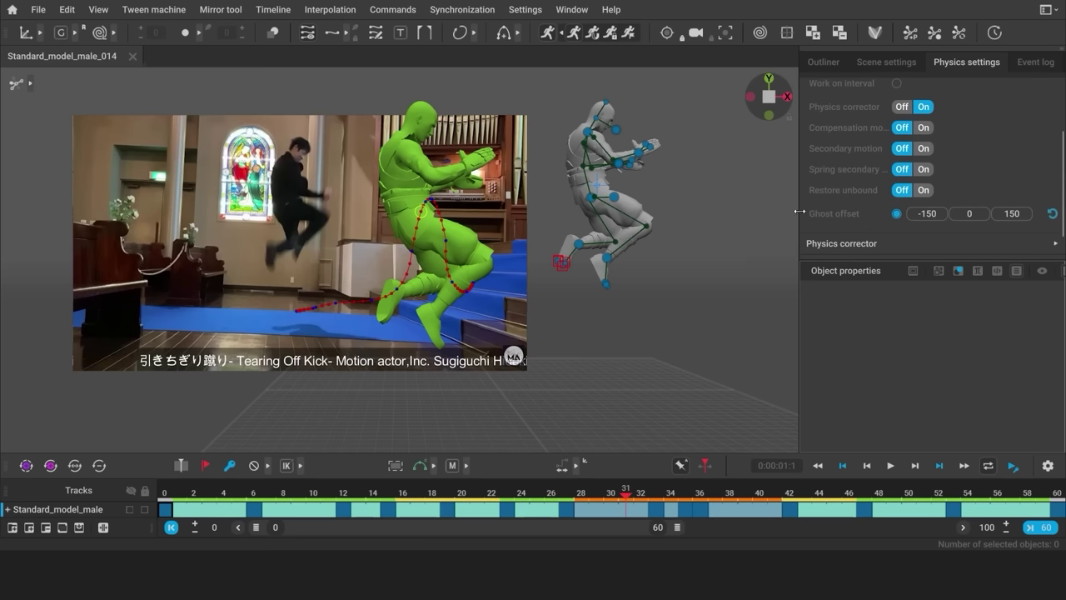
click(896, 214)
middle_drag(703, 347, 522, 341)
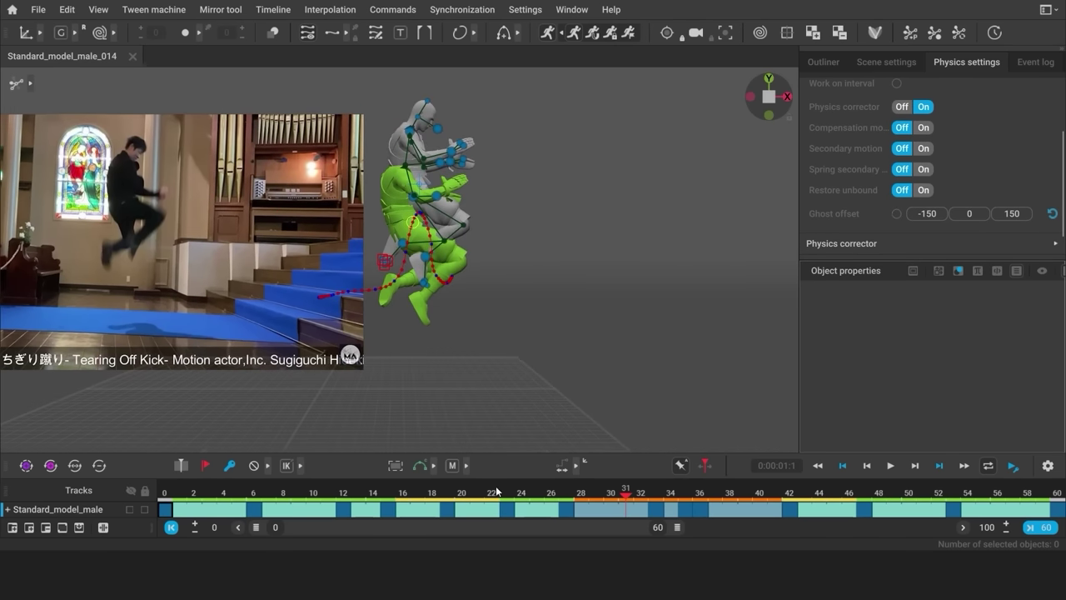
Scrub through the kick animation to compare the overlapping simulated and animated characters, especially in the air
click(306, 512)
drag(306, 513, 1049, 526)
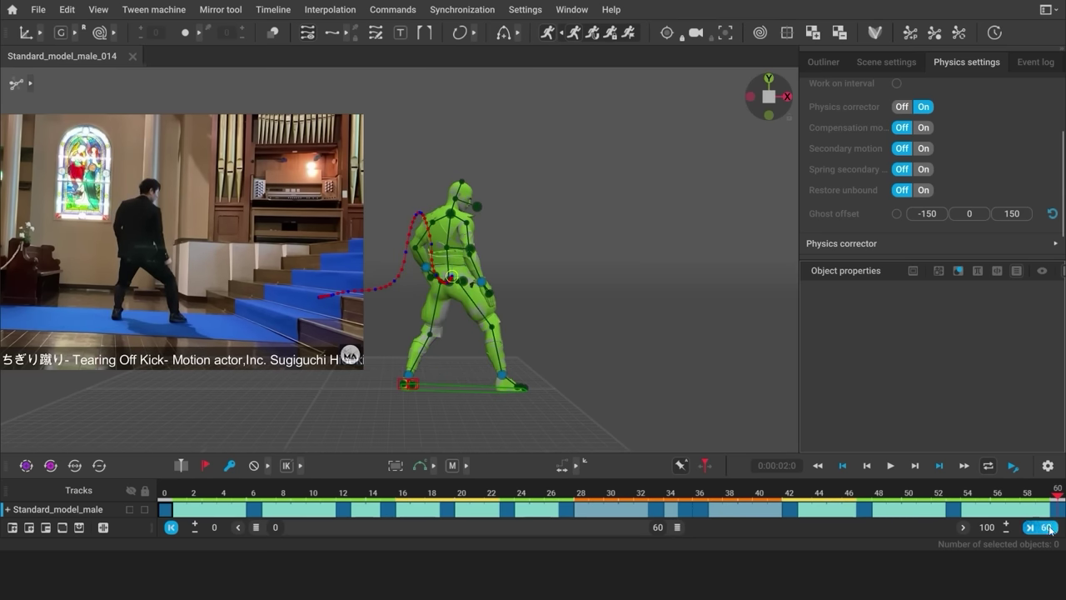
drag(568, 502, 700, 517)
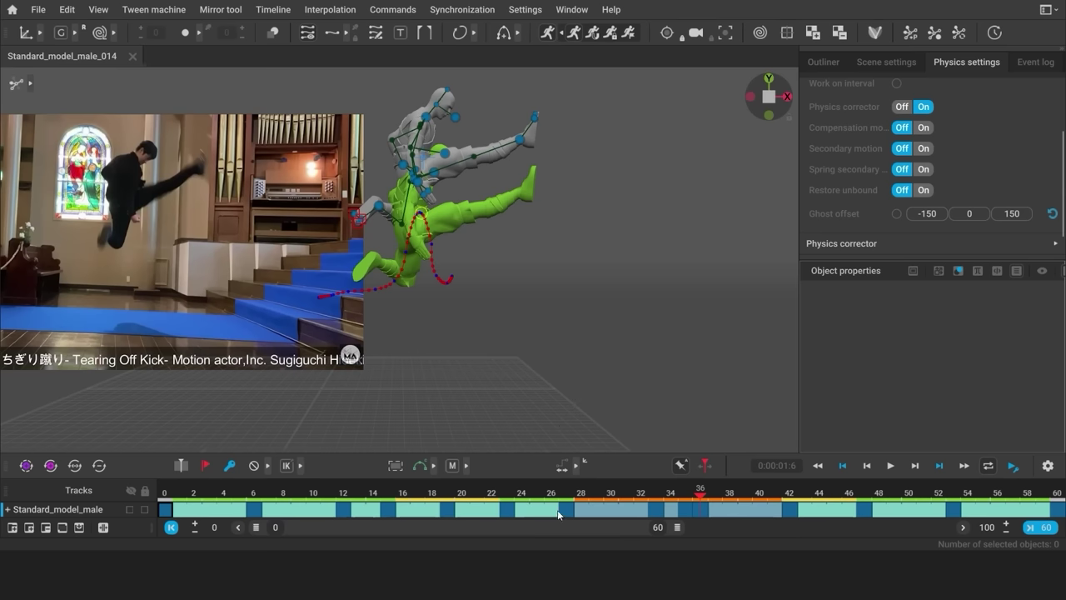
Try stretching the airborne section from frames 27–42 to frames 27–50, check the jump, and undo the stretch
drag(564, 517, 794, 526)
key(ctrl+t)
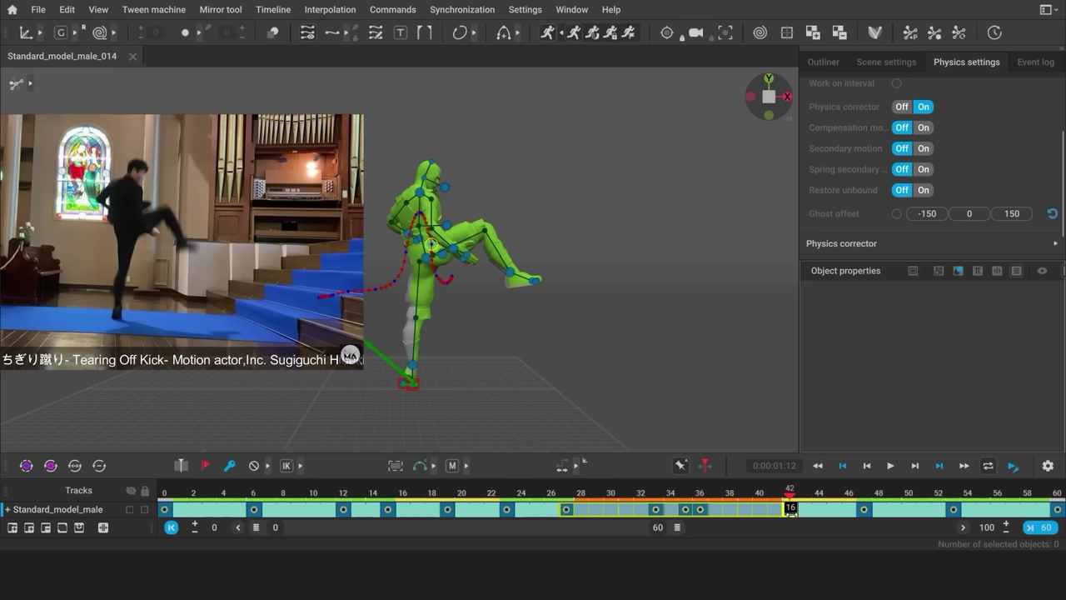
drag(792, 518, 911, 516)
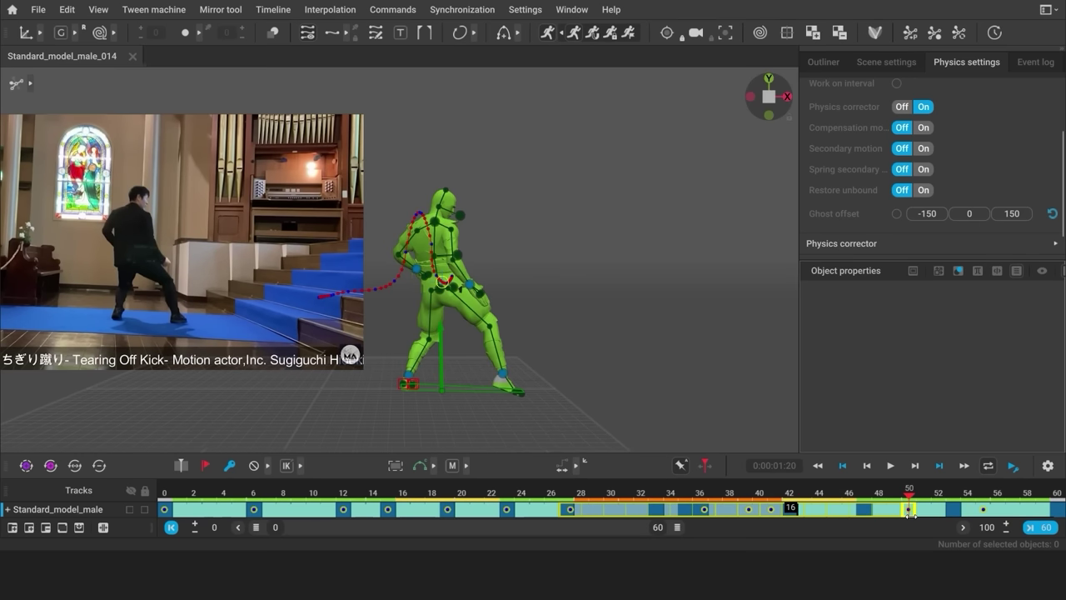
click(567, 496)
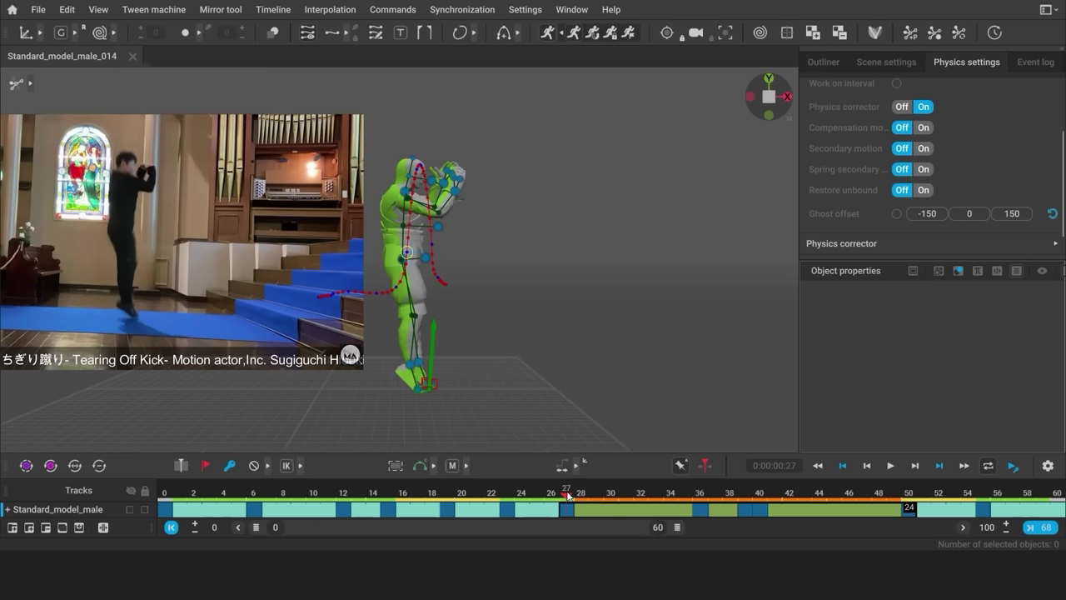
drag(567, 496, 911, 525)
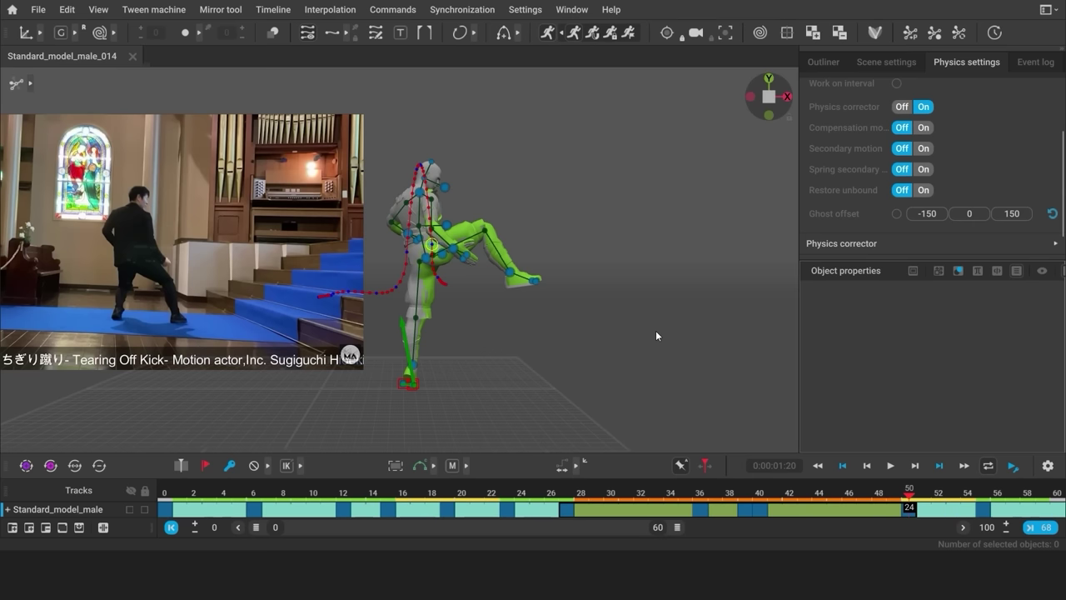
key(ctrl+z)
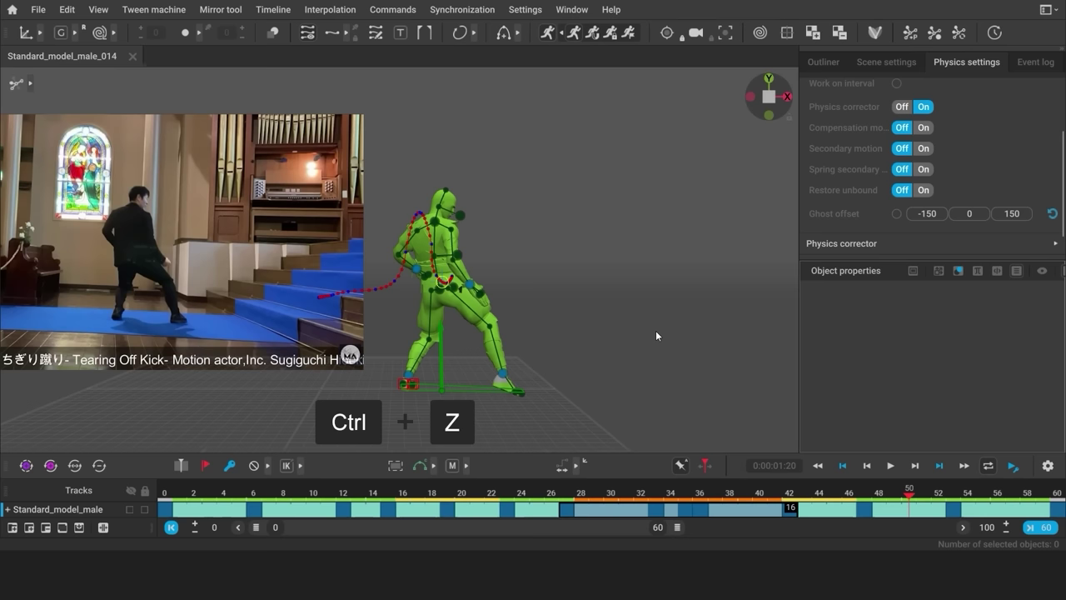
Try gravity values of 2000 and 2500 at frame 36 and restore gravity to 980
click(704, 494)
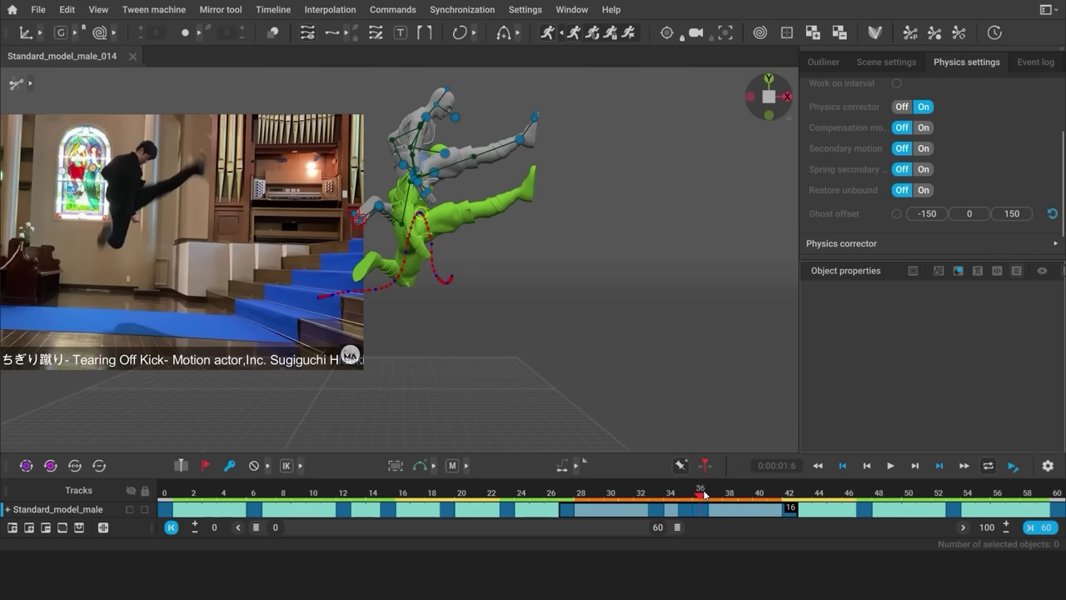
scroll(891, 168, up, 5)
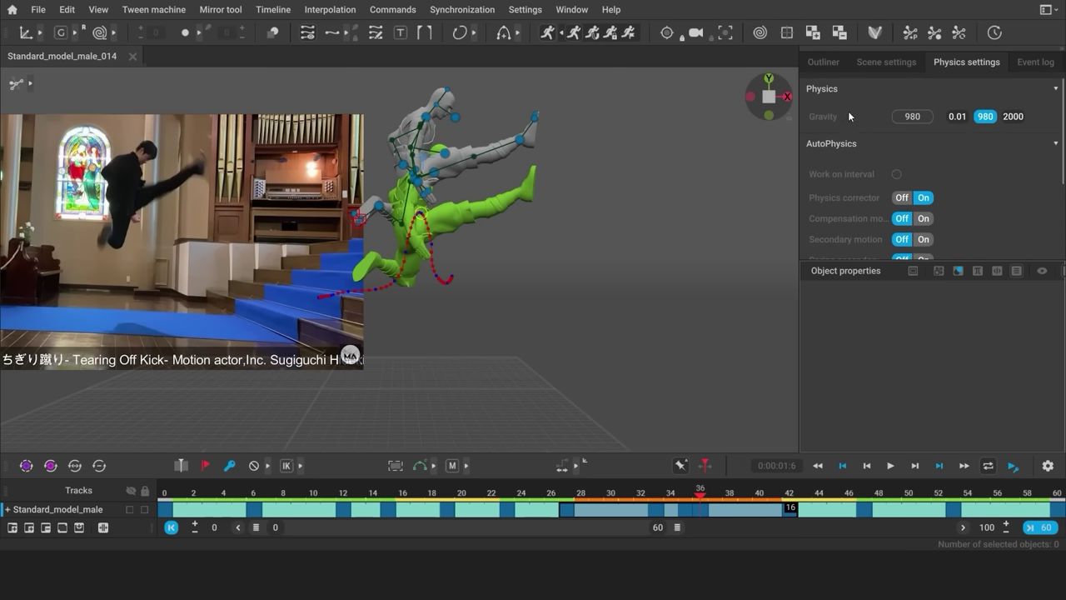
click(1023, 122)
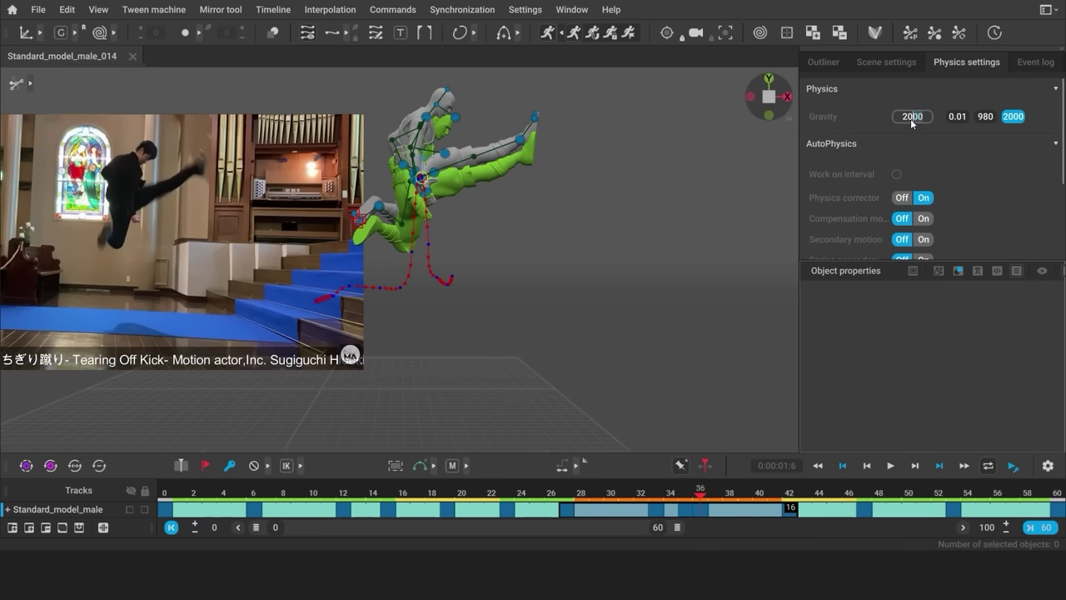
key(Return)
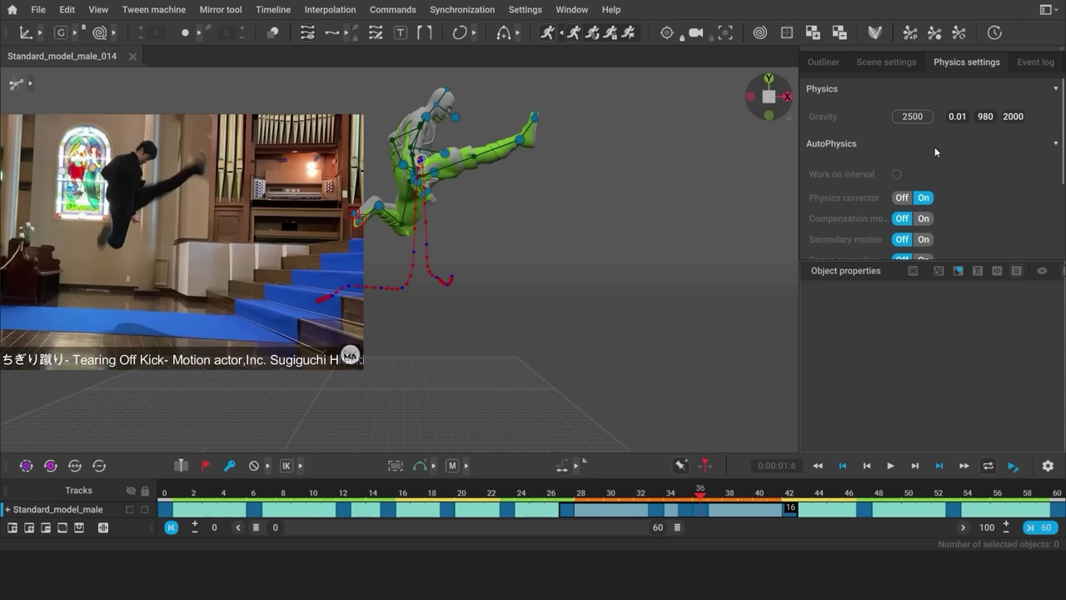
click(986, 118)
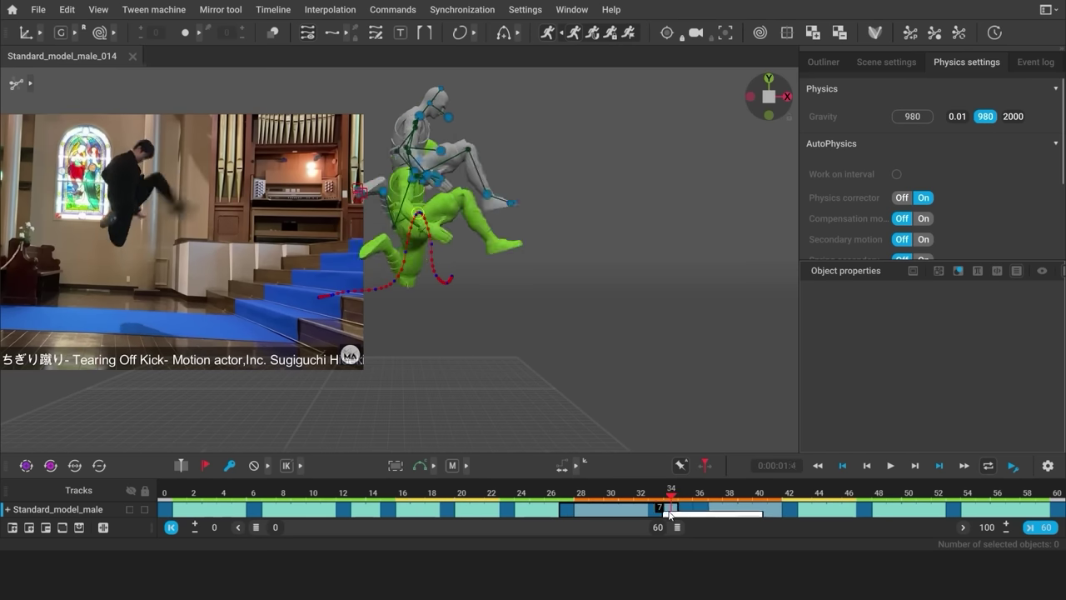
Extend the airborne section starting at frame 27 to frame 45 and scrub the animation against the reference video
drag(788, 516, 718, 492)
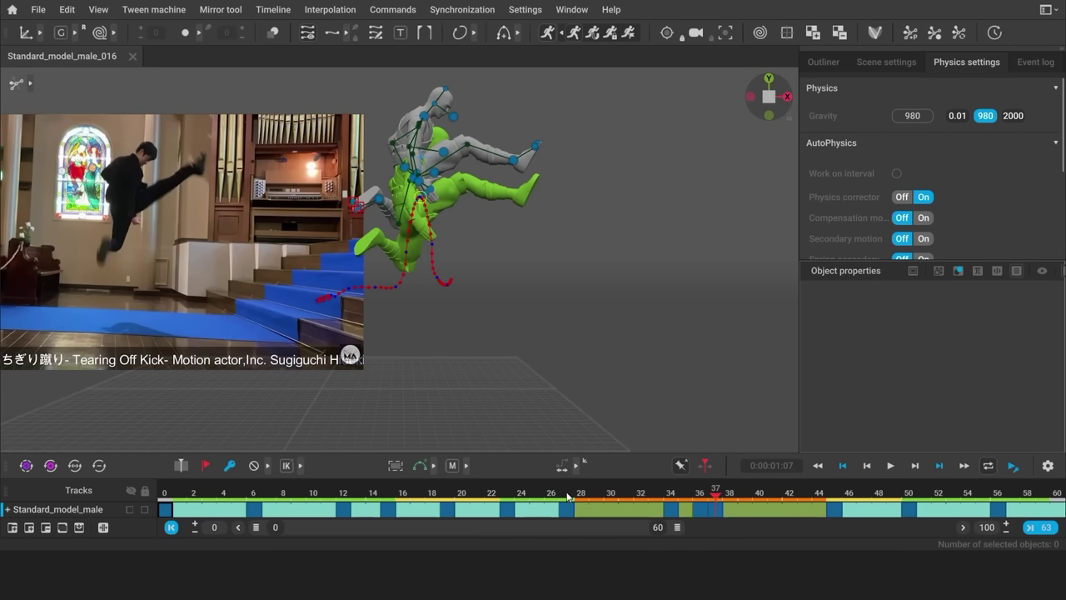
drag(567, 497, 257, 527)
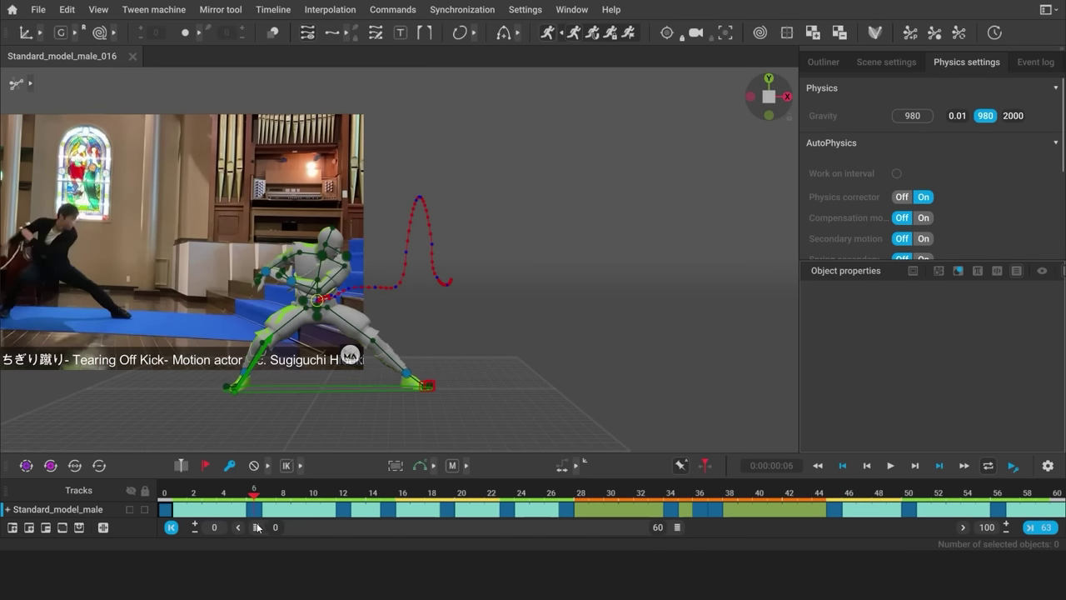
middle_drag(220, 418, 326, 430)
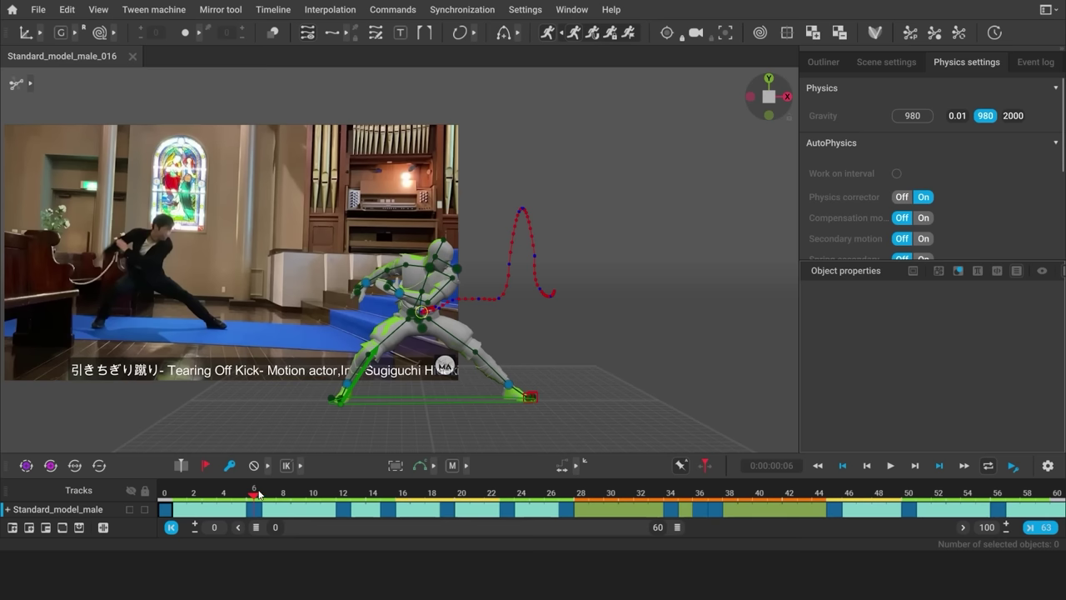
drag(259, 494, 901, 508)
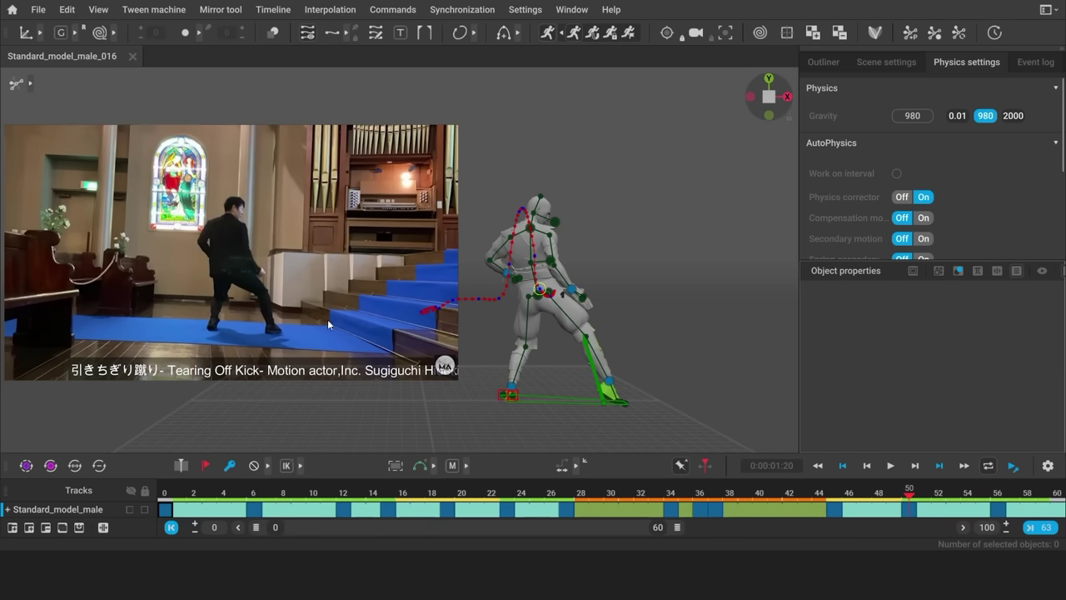
drag(520, 502, 904, 523)
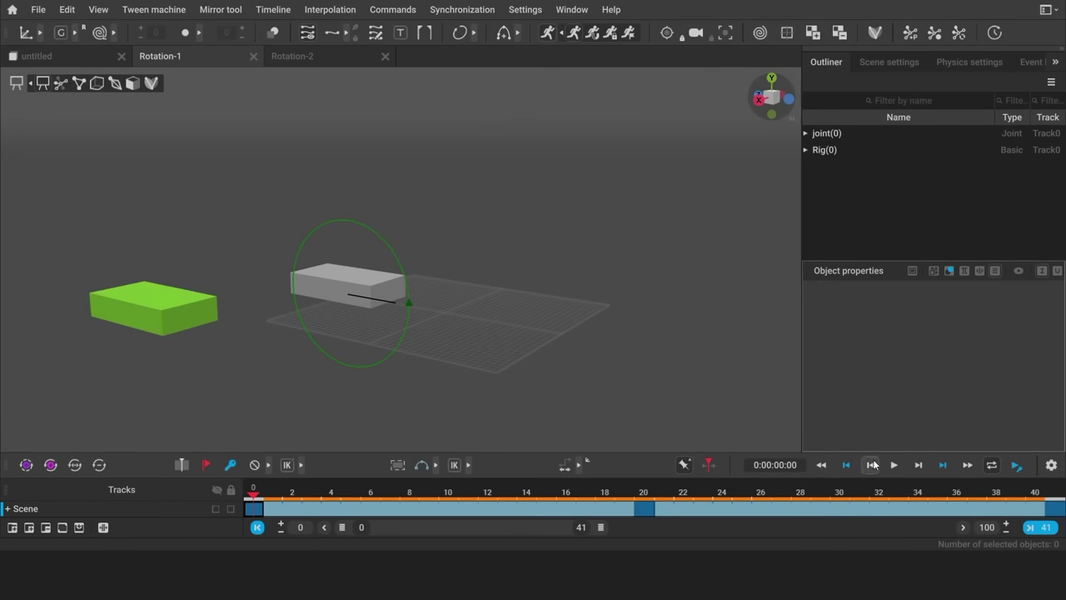
Play or scrub the Rotation-1, Backflip_animation, Rotation-3 and Rotation_in_Kick_Sample scenes to examine how airborne rotation behaves
click(891, 468)
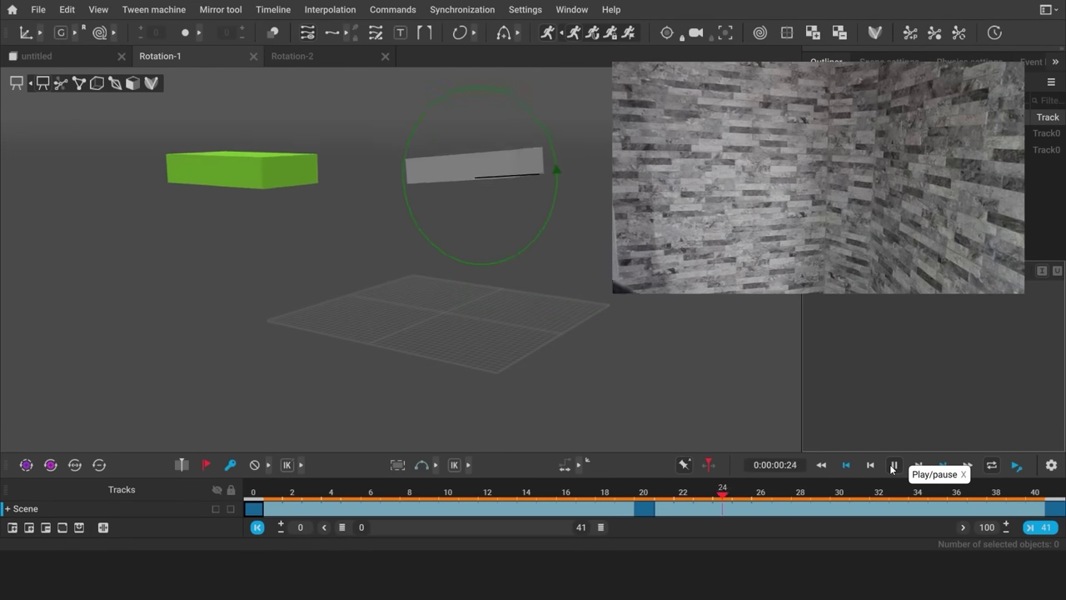
click(891, 469)
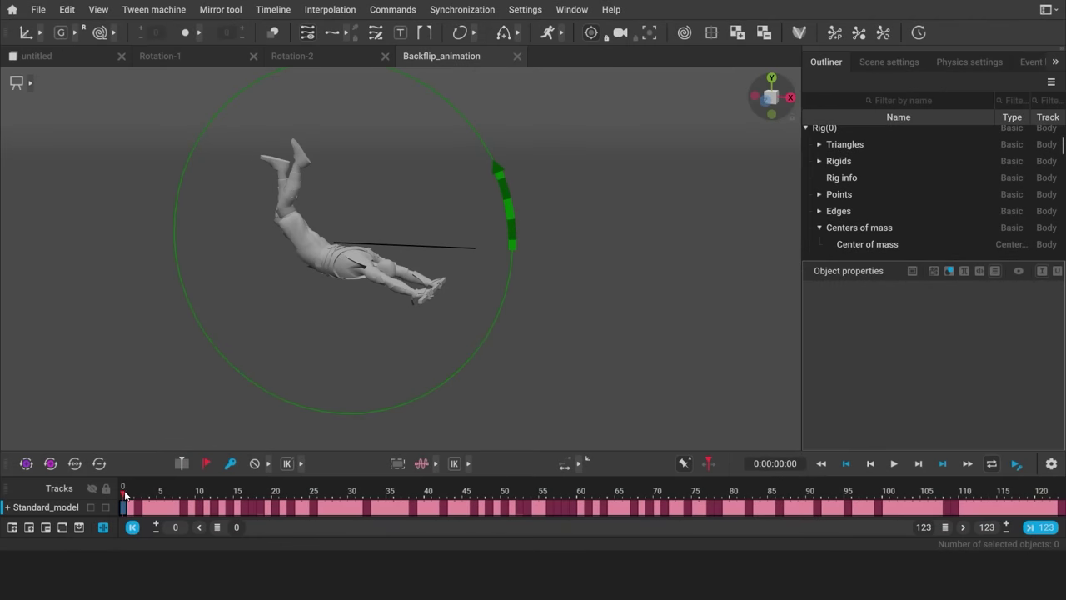
drag(124, 493, 607, 547)
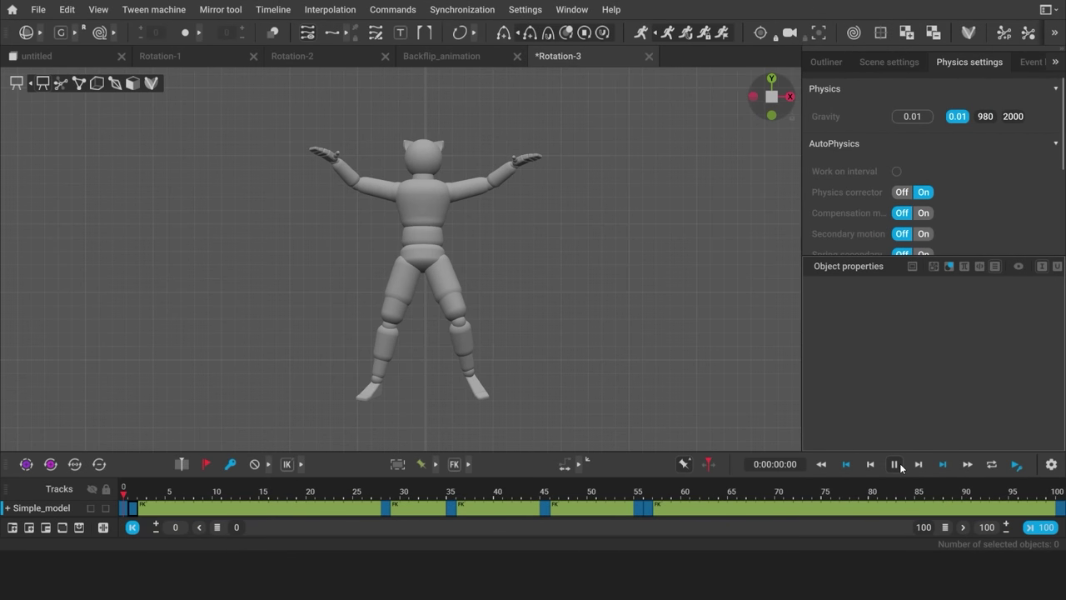
click(895, 464)
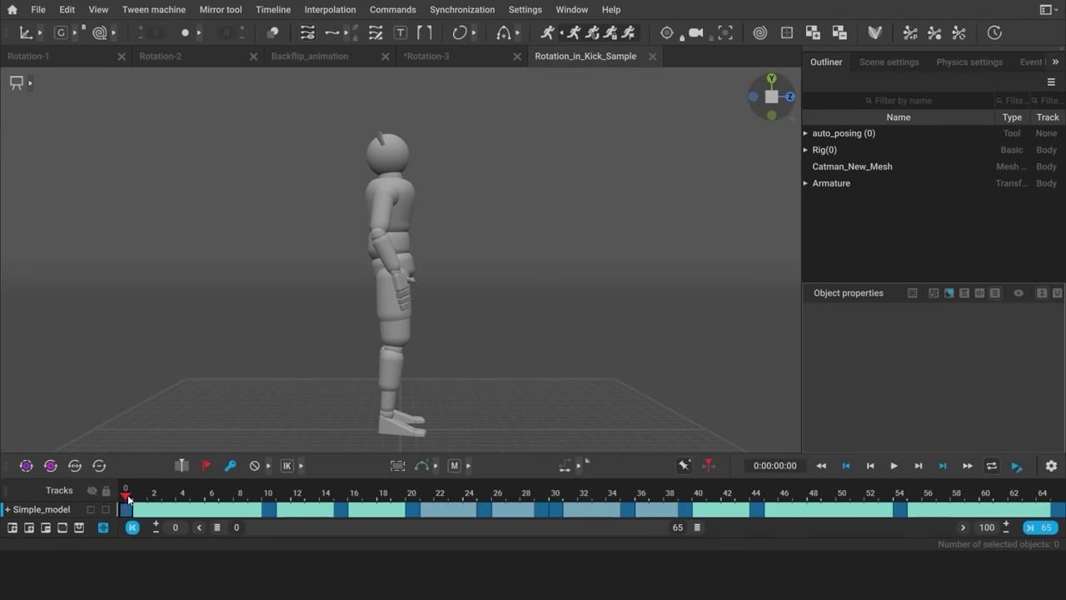
drag(128, 498, 1060, 530)
click(895, 468)
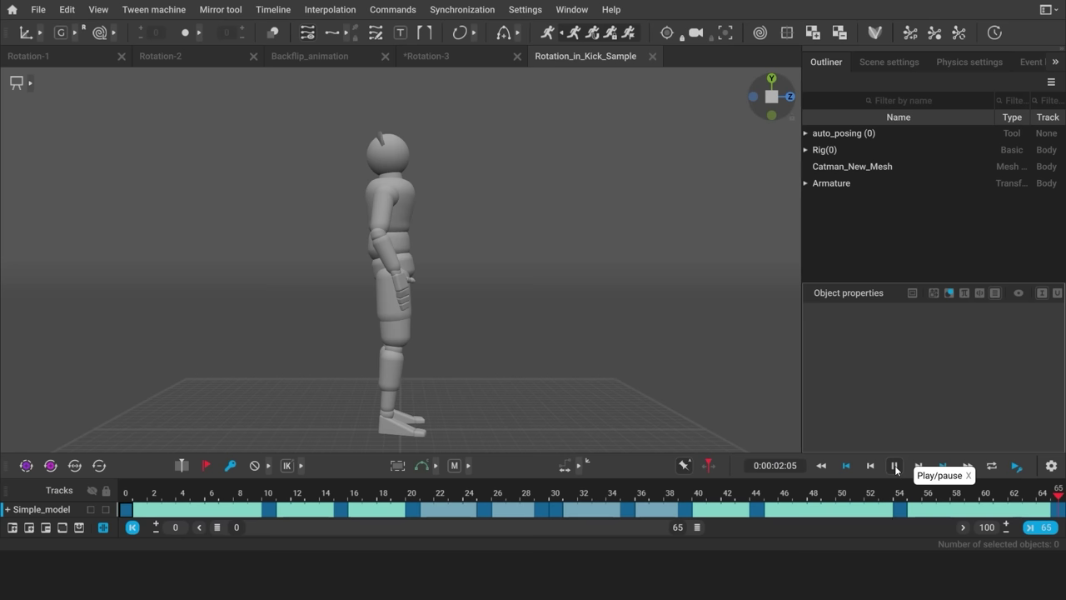
Show the AutoPhysics simulated character in the kick sample and view the airborne kick at frame 30 from the side
click(547, 35)
scroll(562, 365, down, 3)
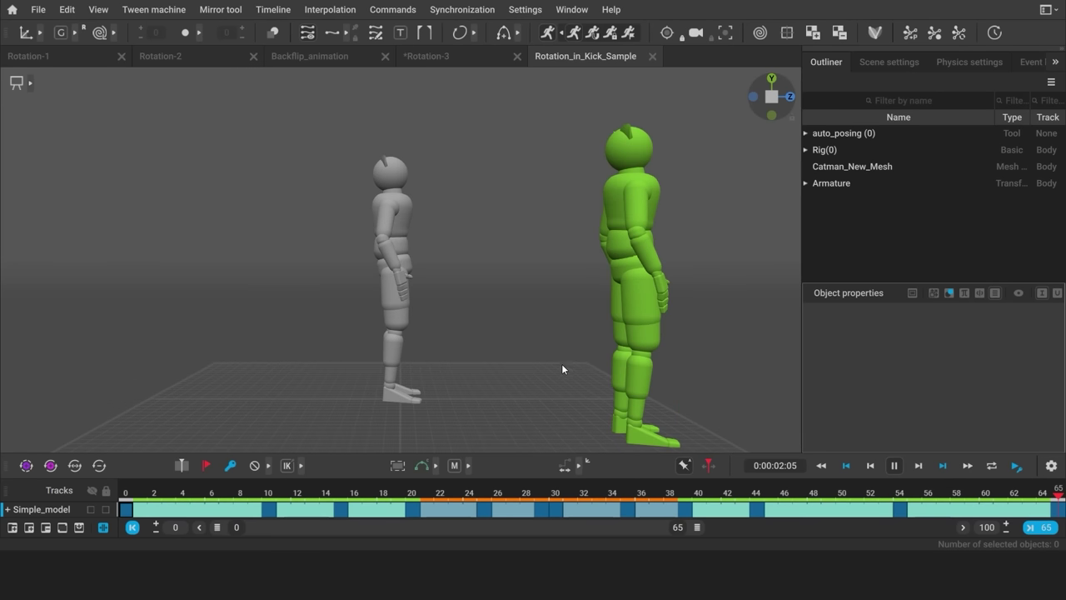
middle_drag(561, 365, 469, 369)
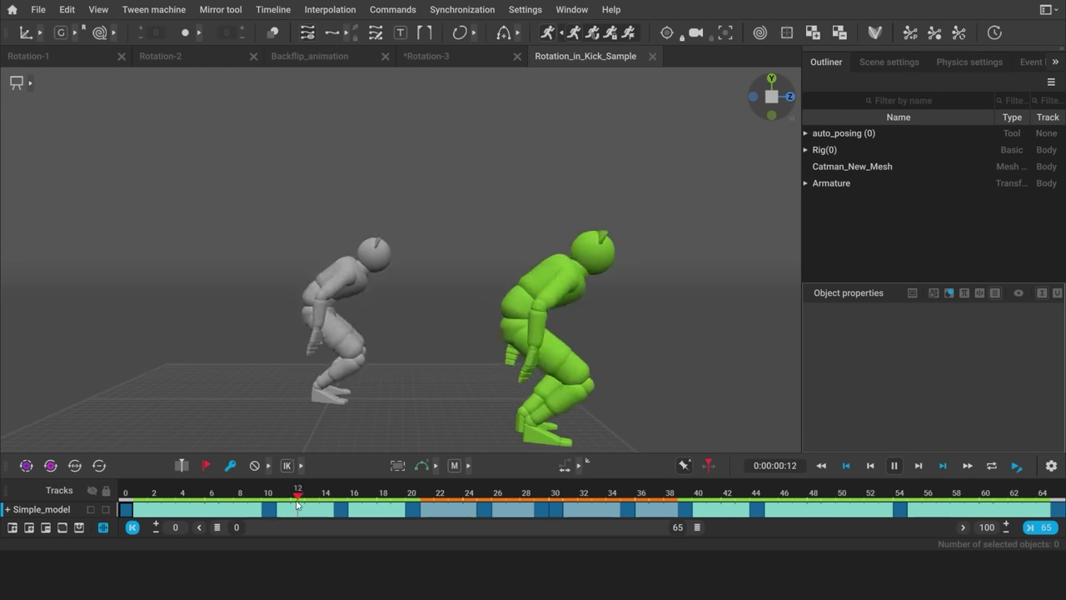
click(770, 101)
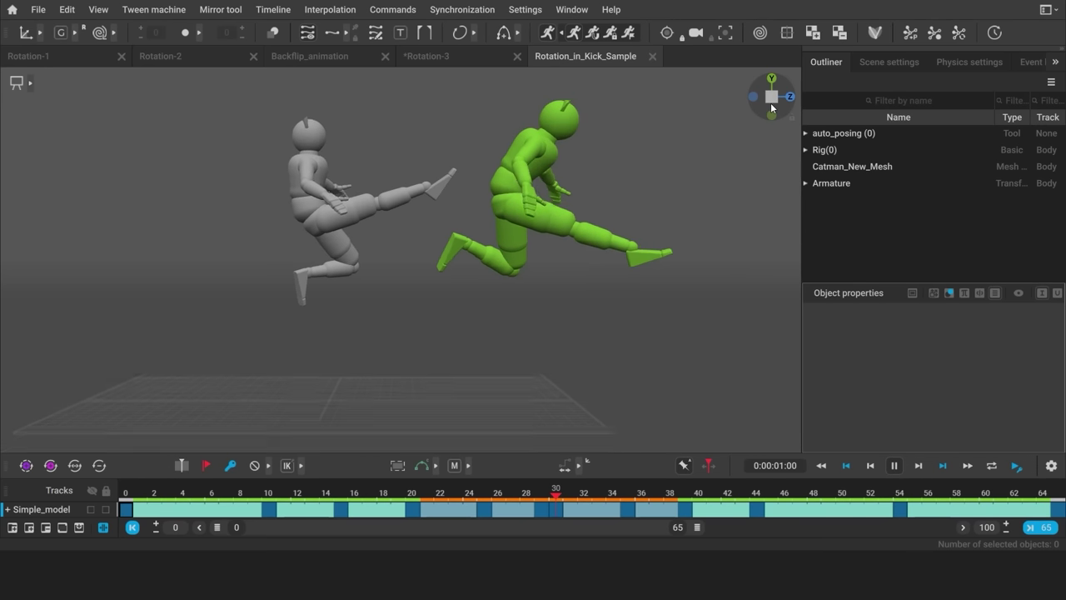
Split the viewport into orthographic front and side views at frame 30, framing both characters with the rig controls hidden
key(ctrl+space)
click(371, 99)
scroll(391, 289, up, 1)
alt+middle_drag(704, 368, 665, 380)
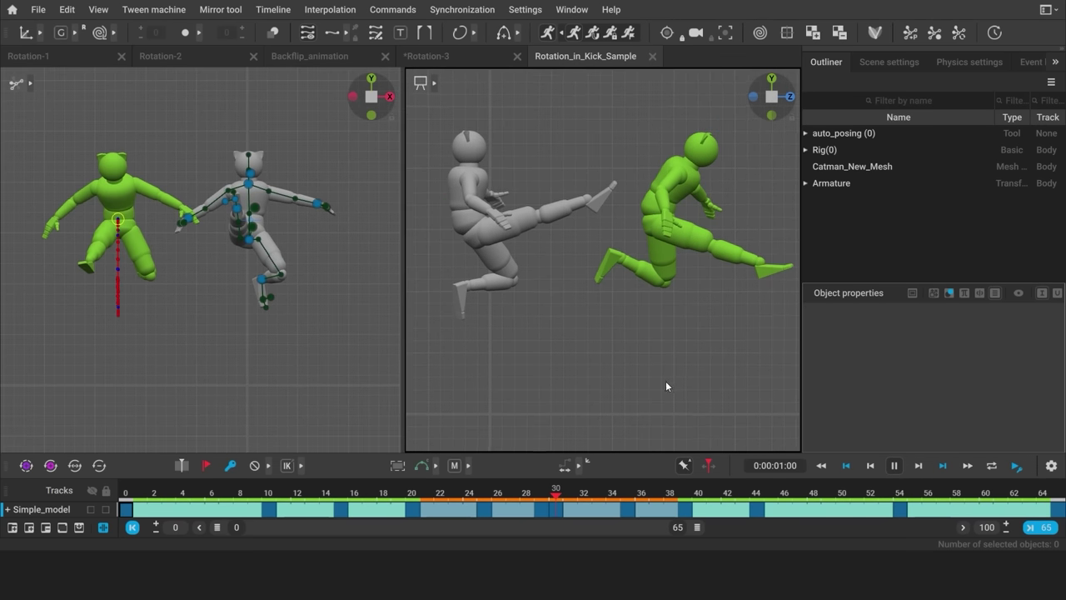
key(y)
scroll(249, 314, up, 1)
alt+middle_drag(248, 314, 253, 355)
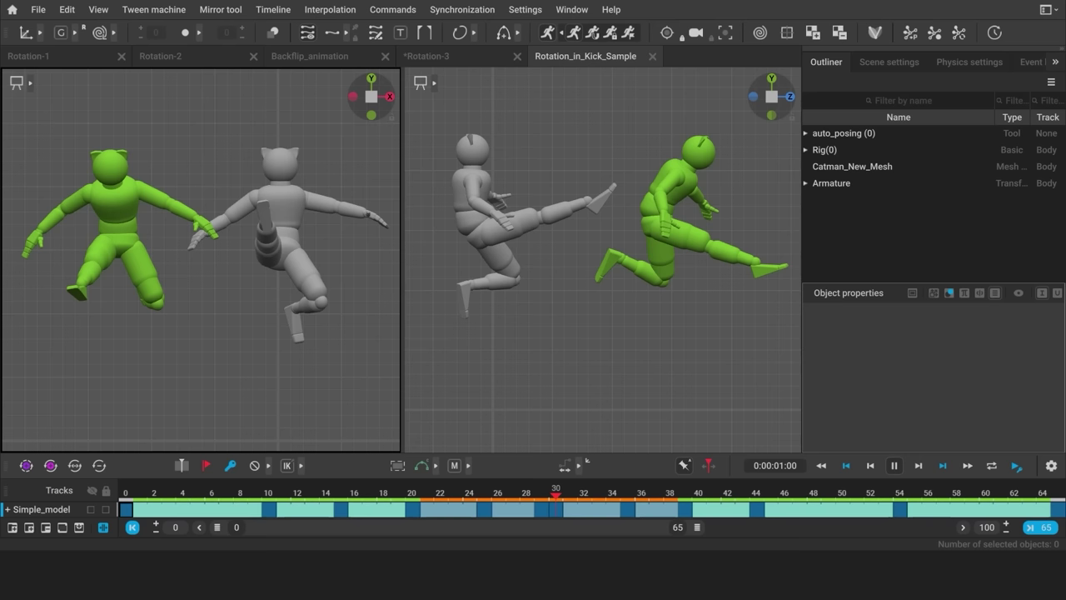
mouse_move(556, 500)
mouse_down()
mouse_move(417, 510)
mouse_move(557, 499)
mouse_move(441, 498)
mouse_move(569, 494)
mouse_move(556, 498)
mouse_up()
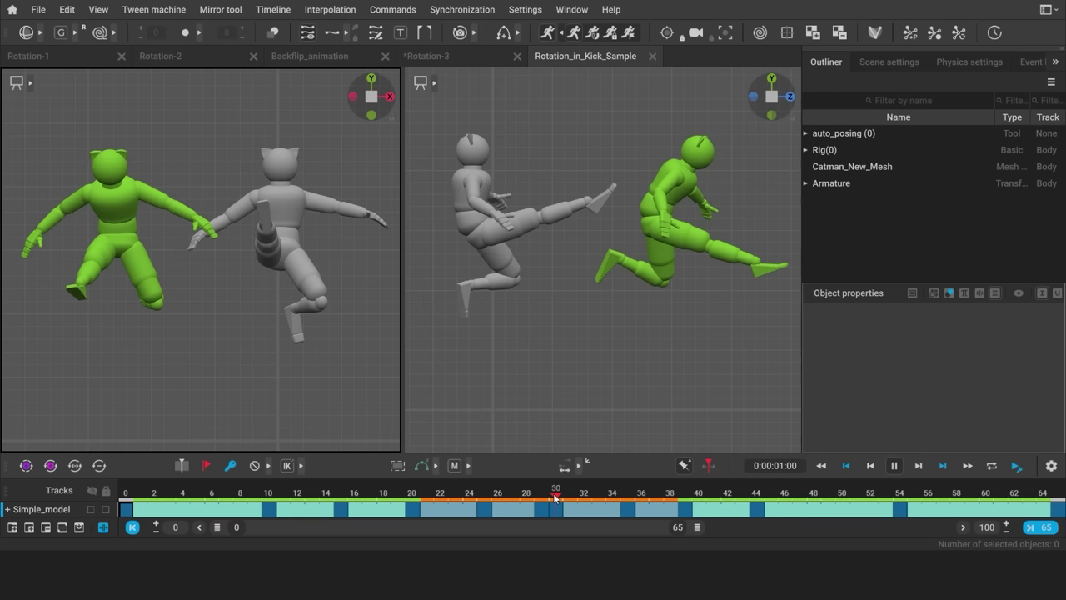
Enable Angular Momentums visibility in the side view and scrub the airborne frames to examine the rotation direction around frame 30
click(434, 84)
click(448, 85)
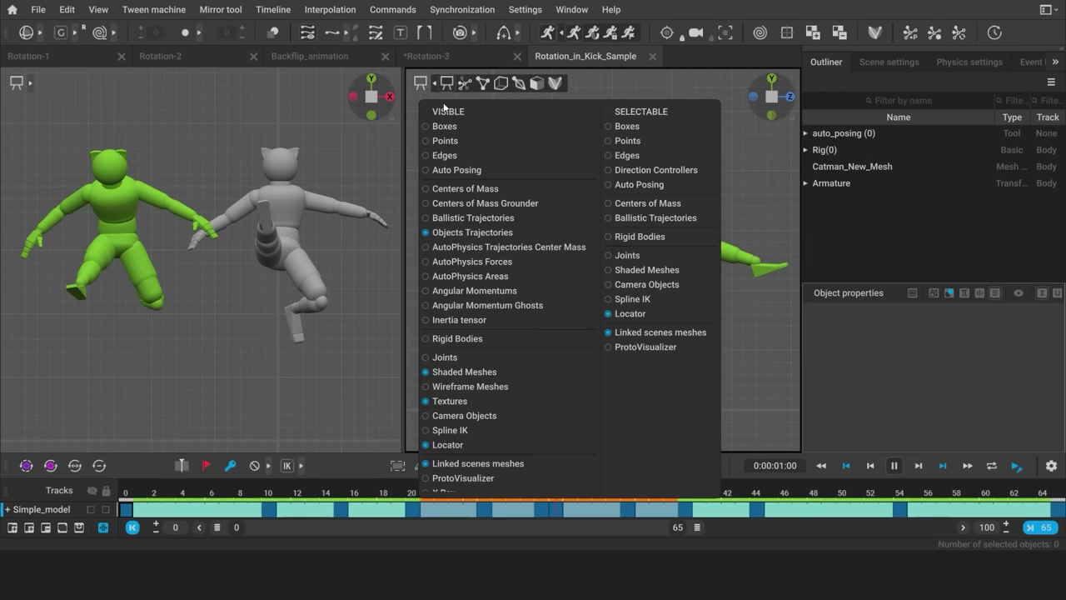
click(443, 290)
click(444, 87)
click(511, 498)
drag(510, 496, 480, 494)
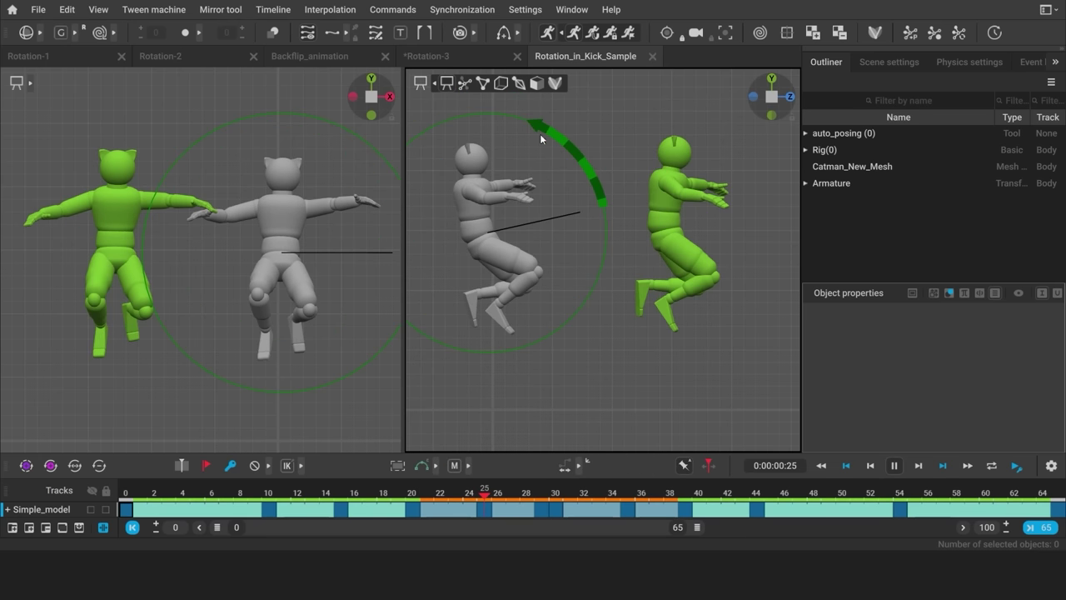
drag(411, 491, 498, 491)
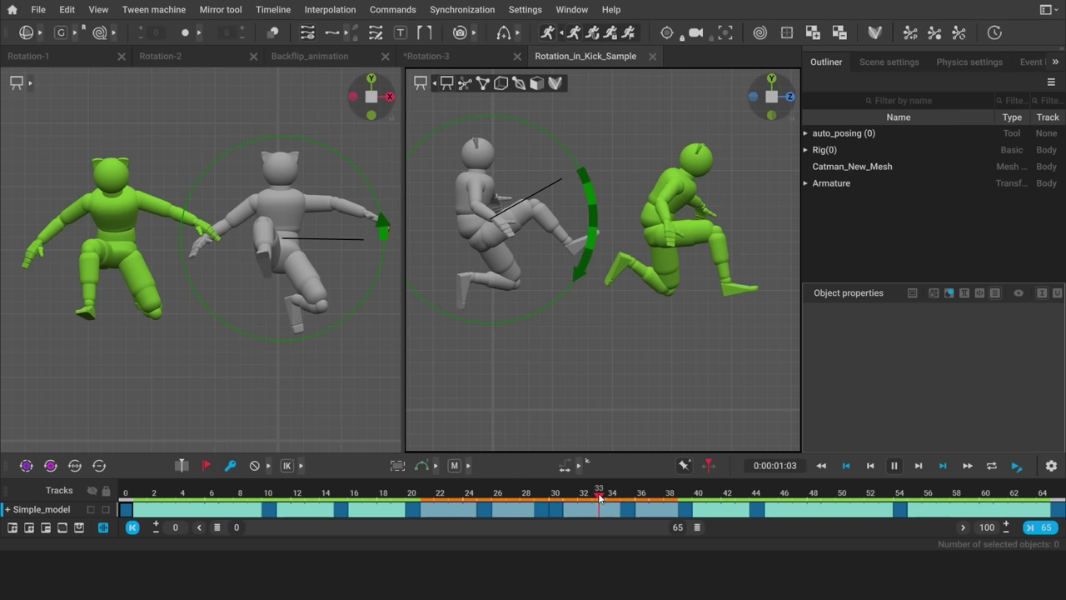
drag(599, 497, 558, 493)
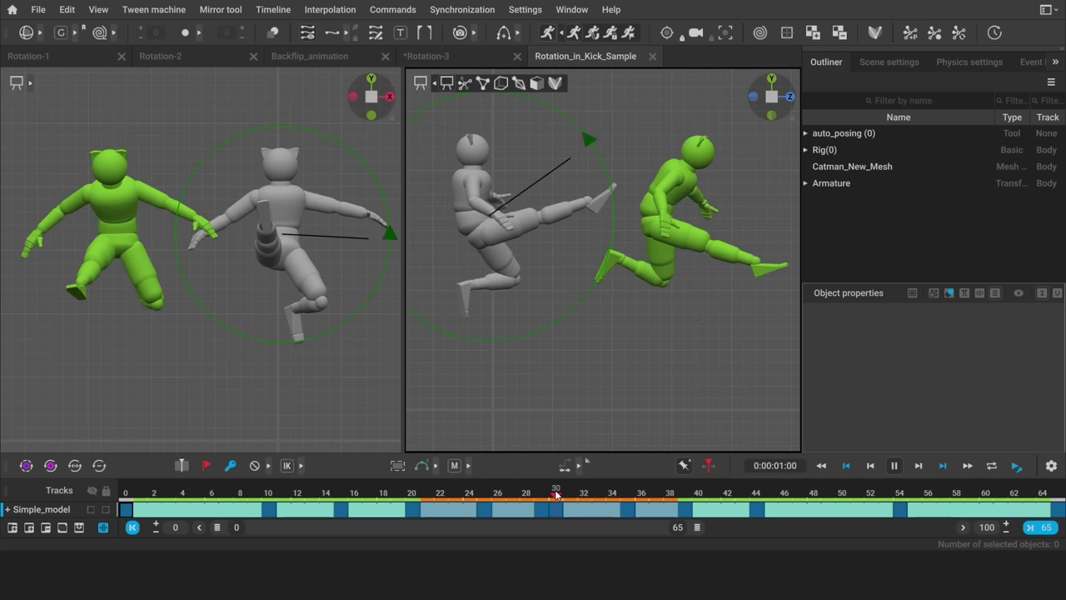
Try rotating all the grey character's rig points slightly in the side view at frame 30
key(3)
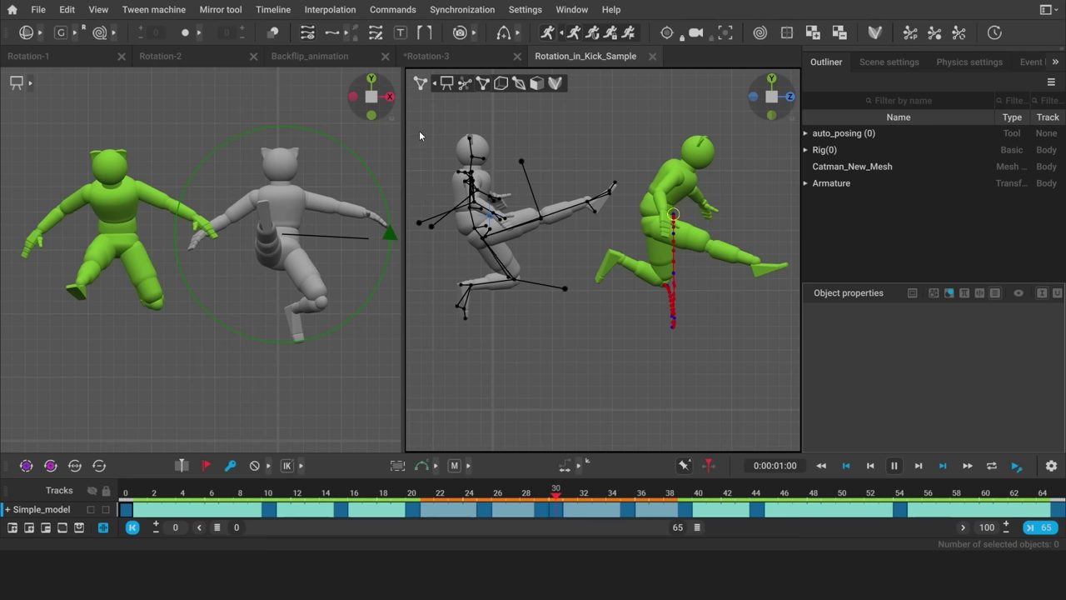
drag(419, 130, 637, 350)
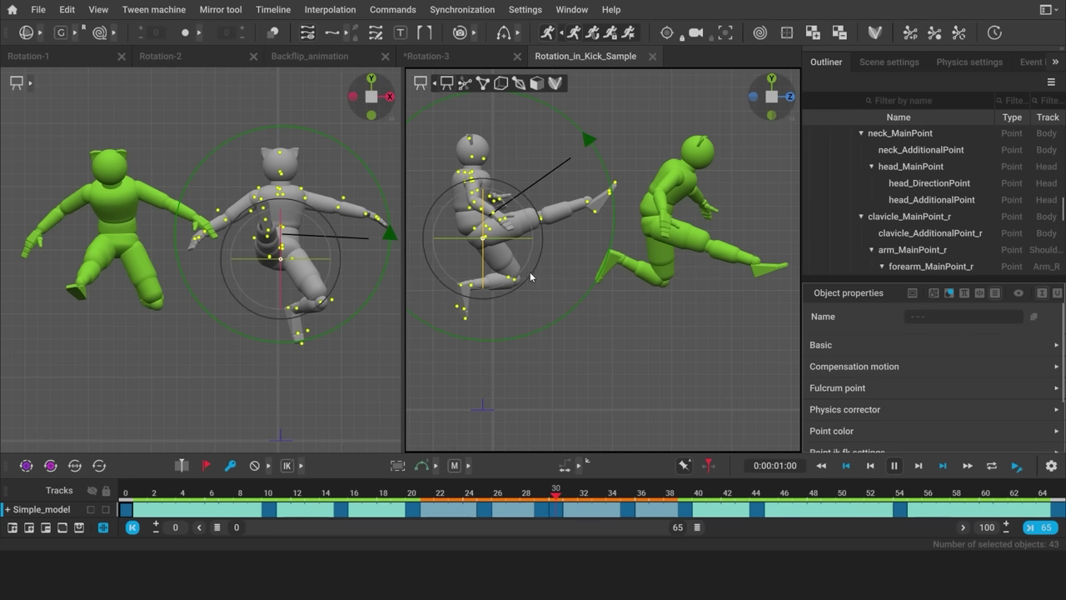
drag(528, 276, 541, 298)
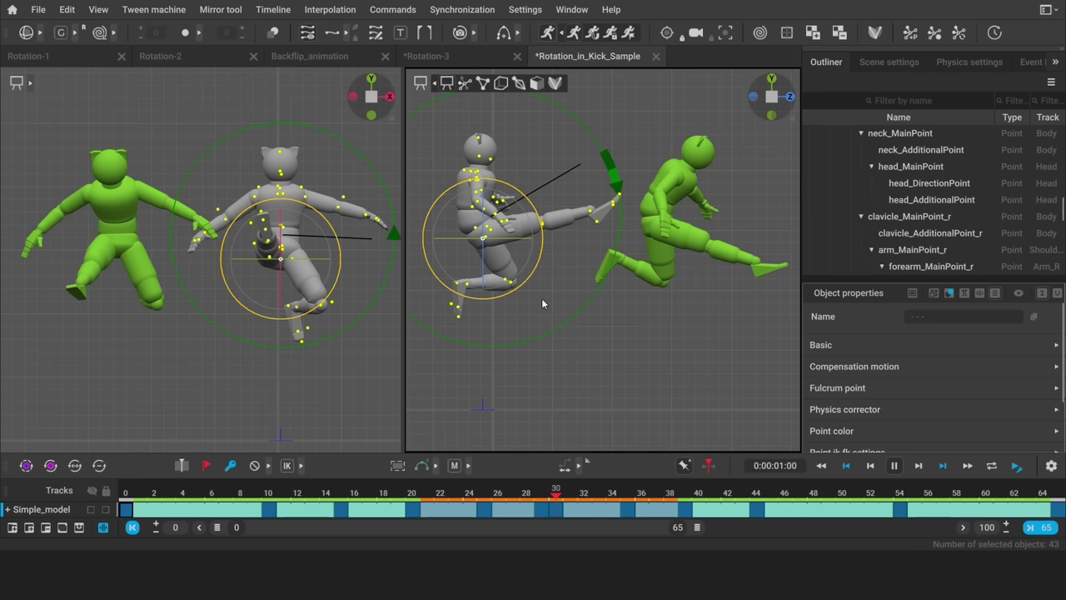
click(614, 352)
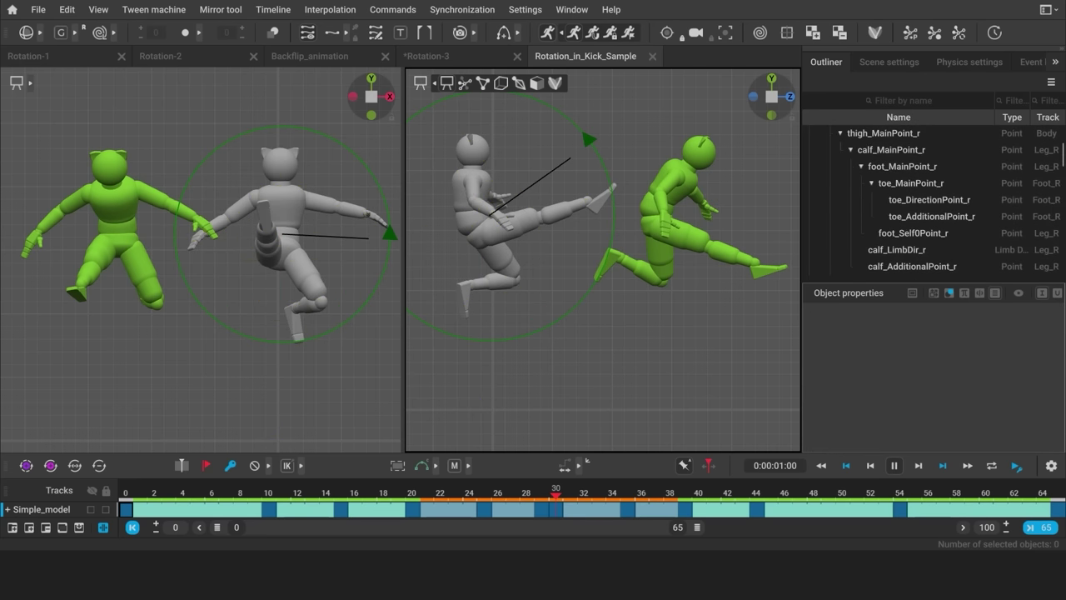
Set the Physics corrector's Keep global rotation to 100 for the kicking leg's points across frames 25–35
click(351, 399)
drag(561, 497, 628, 522)
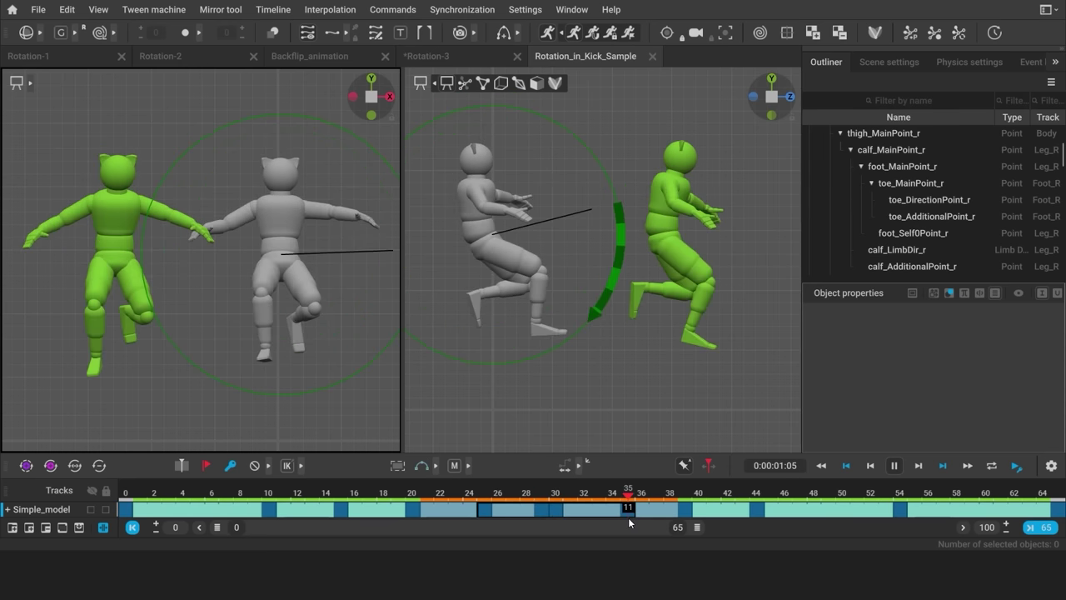
click(556, 501)
click(476, 99)
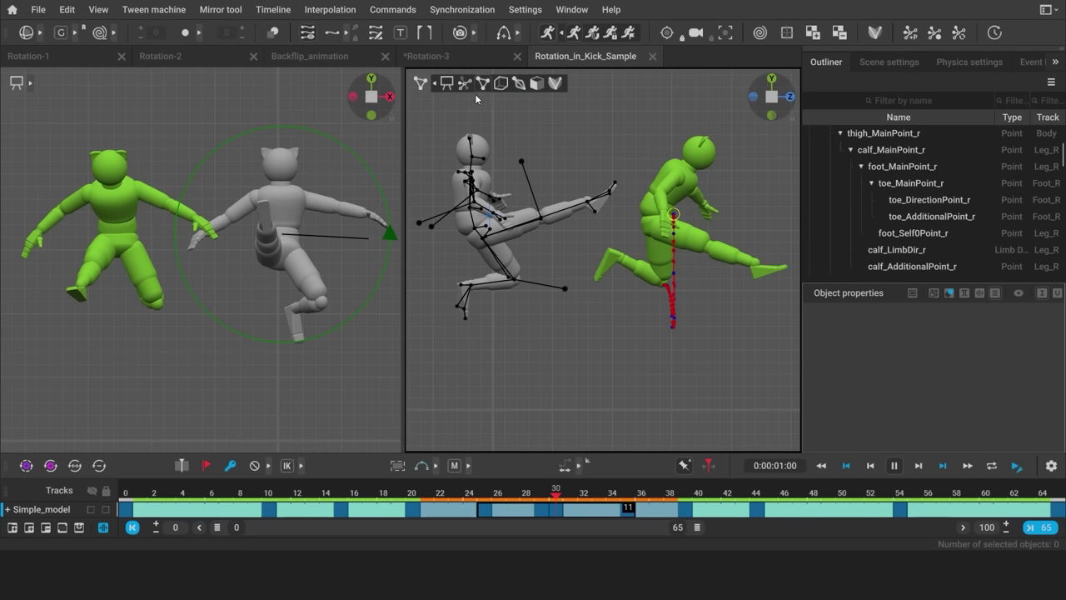
click(484, 238)
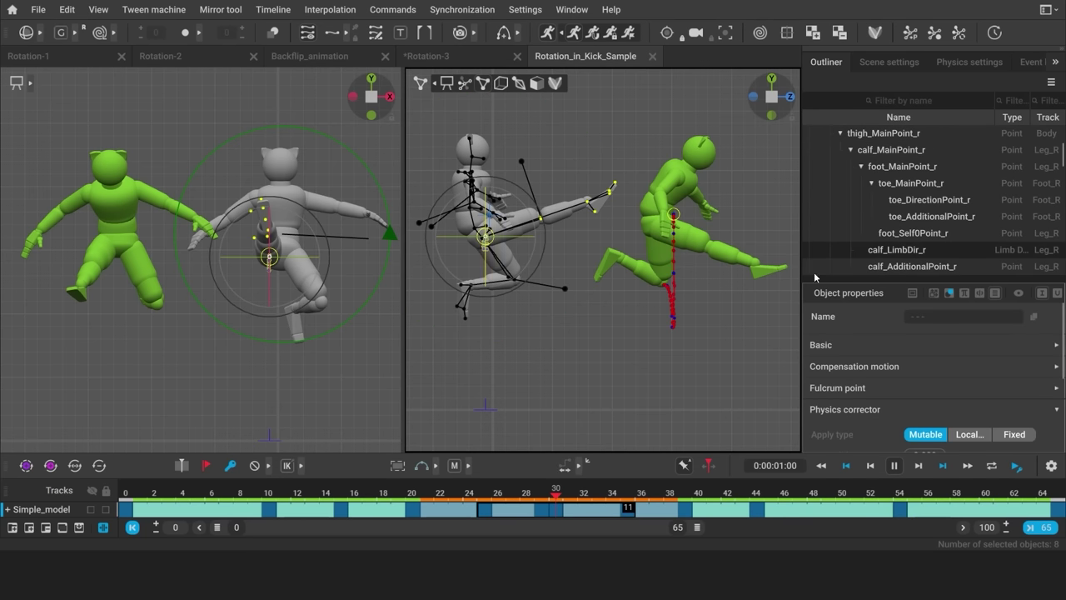
scroll(896, 383, down, 3)
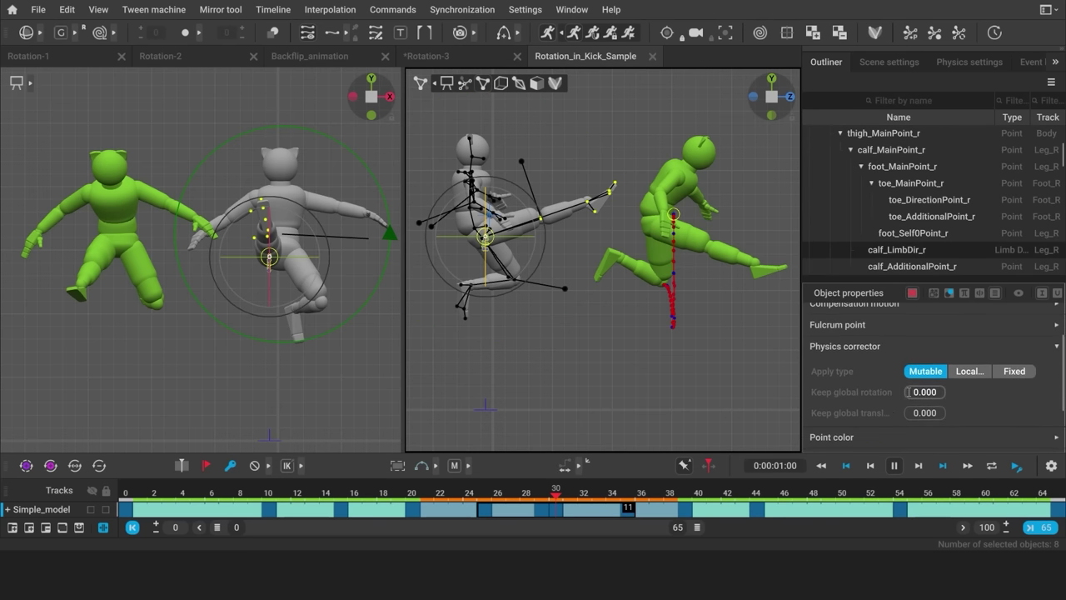
drag(915, 392, 947, 402)
text(100)
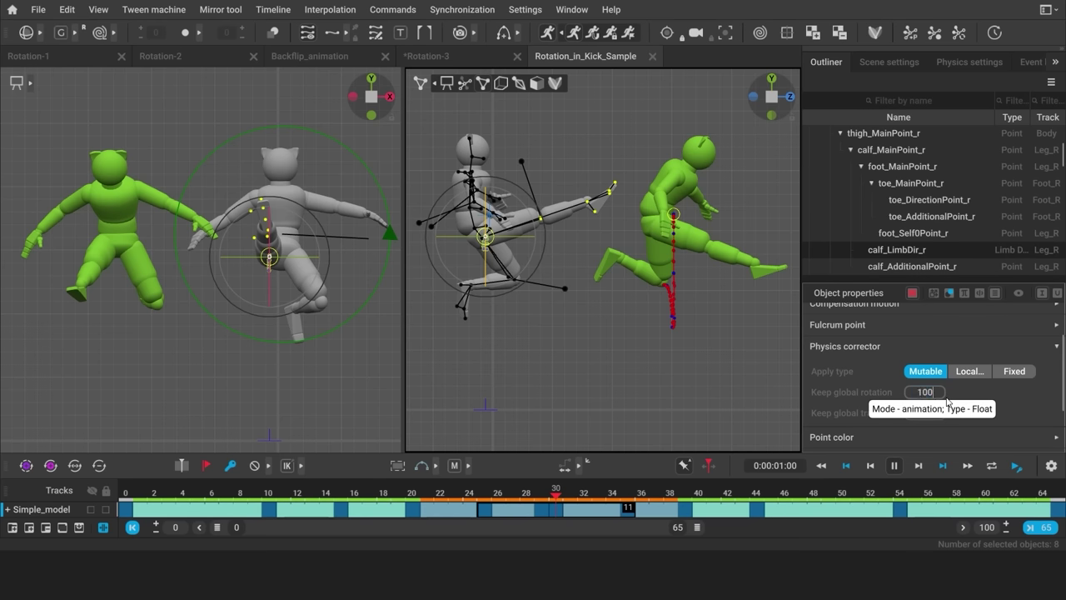
key(Return)
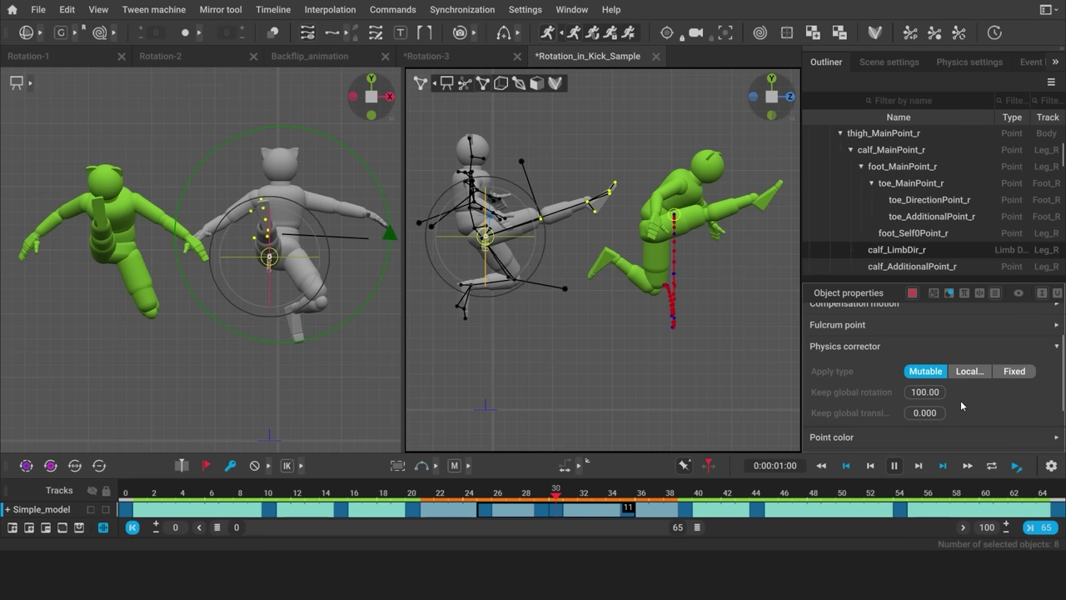
Hide the rig points, deselect the leg, and scrub the airborne section to compare the corrected kick with the original
key(1)
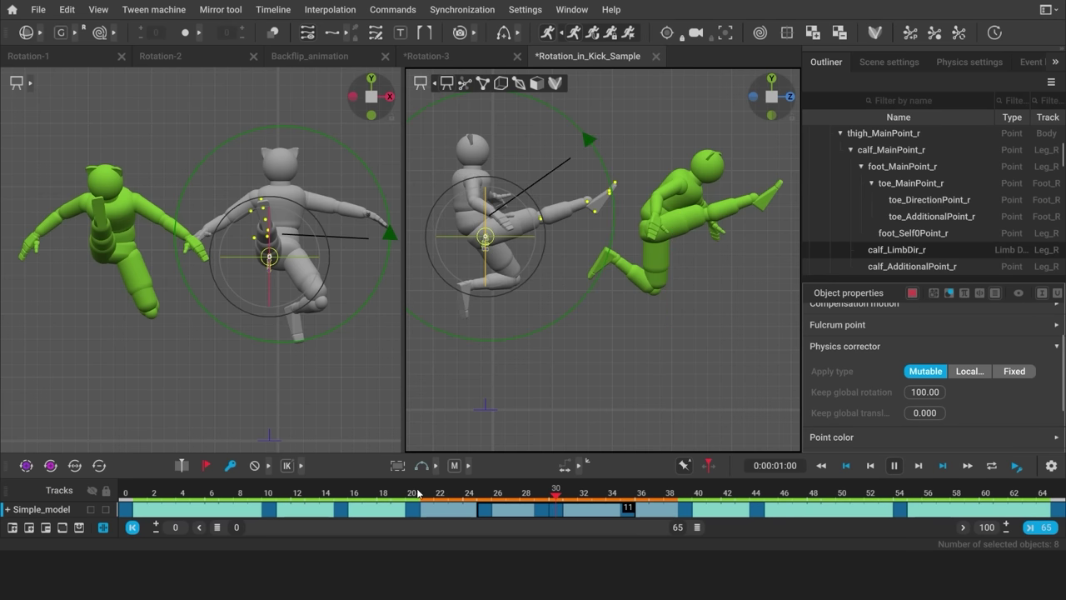
drag(419, 493, 561, 504)
click(735, 286)
mouse_move(551, 494)
mouse_down()
mouse_move(488, 496)
mouse_move(555, 500)
mouse_up()
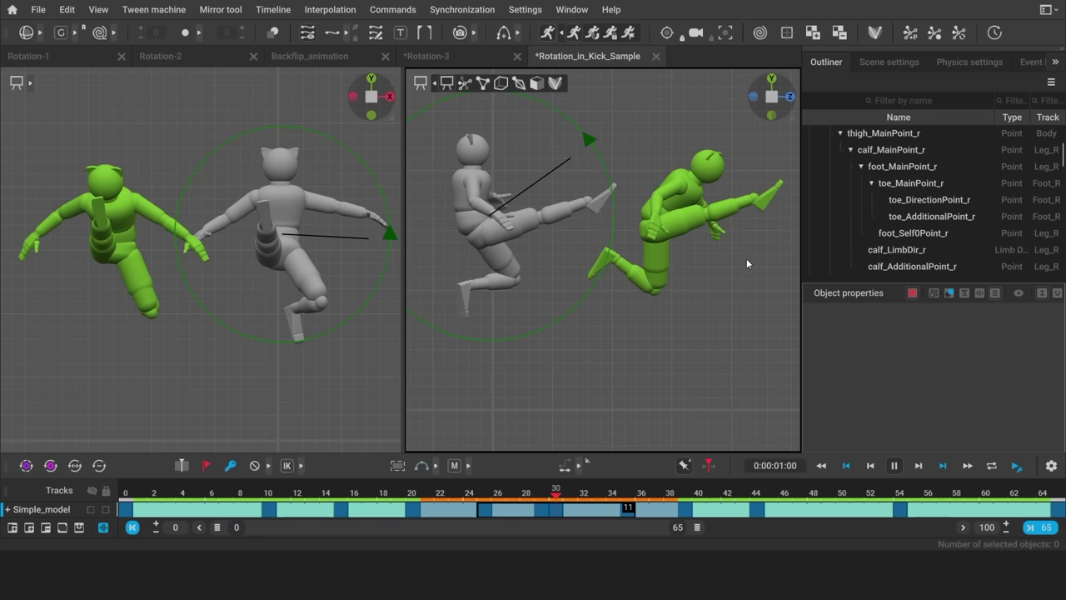
click(593, 35)
mouse_move(555, 494)
mouse_down()
mouse_move(453, 497)
mouse_move(673, 498)
mouse_move(556, 497)
mouse_up()
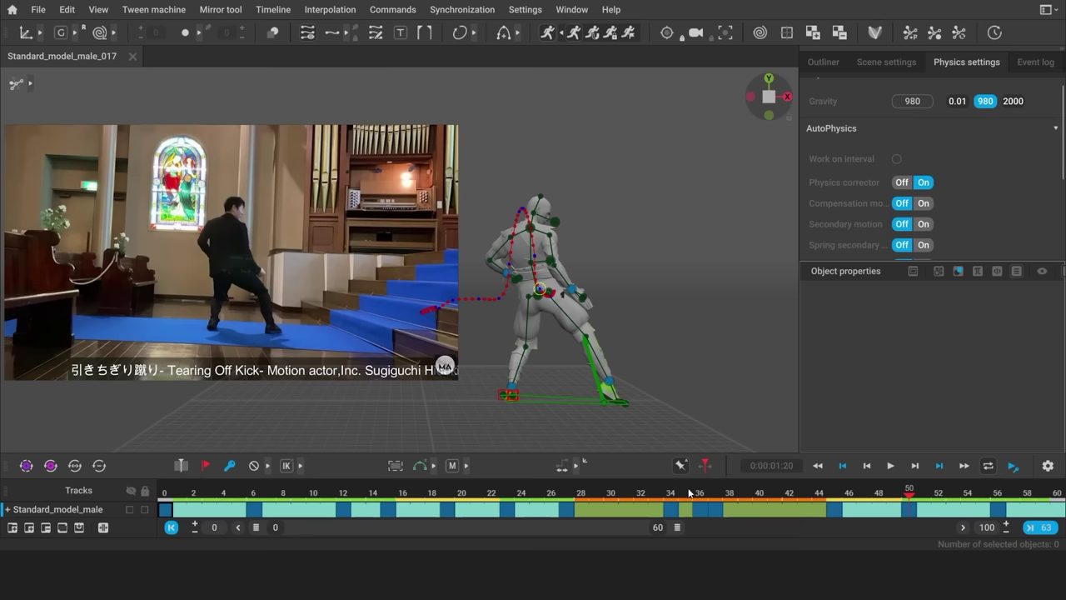
Inspect the tearing-off kick's airborne poses up close and add a keyframe at frame 38
drag(561, 493, 699, 501)
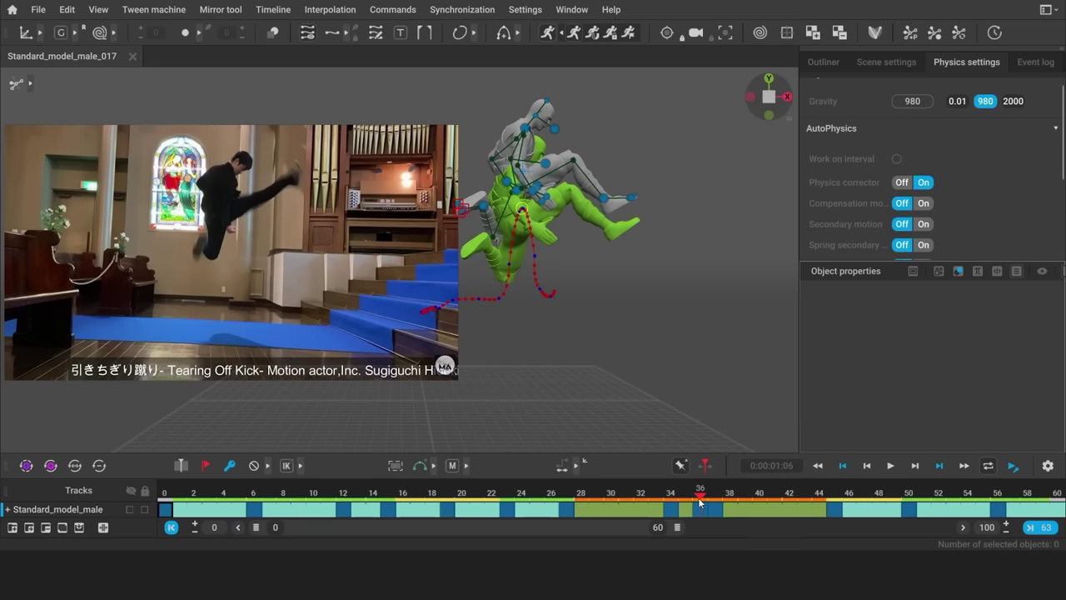
alt+middle_drag(673, 390, 497, 402)
alt+right_drag(498, 401, 599, 406)
scroll(598, 408, up, 1)
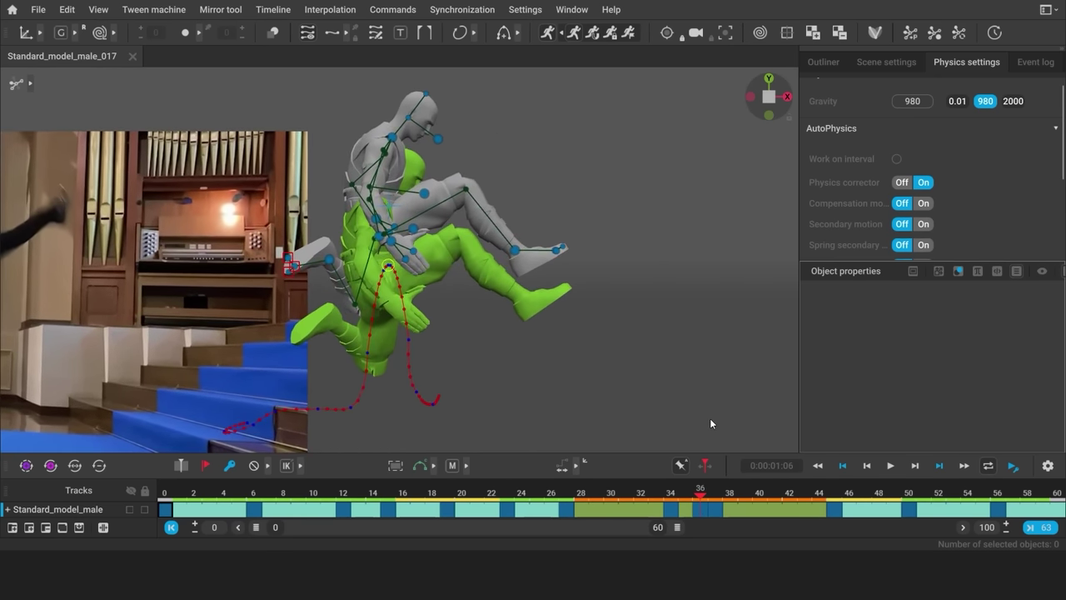
drag(700, 497, 729, 500)
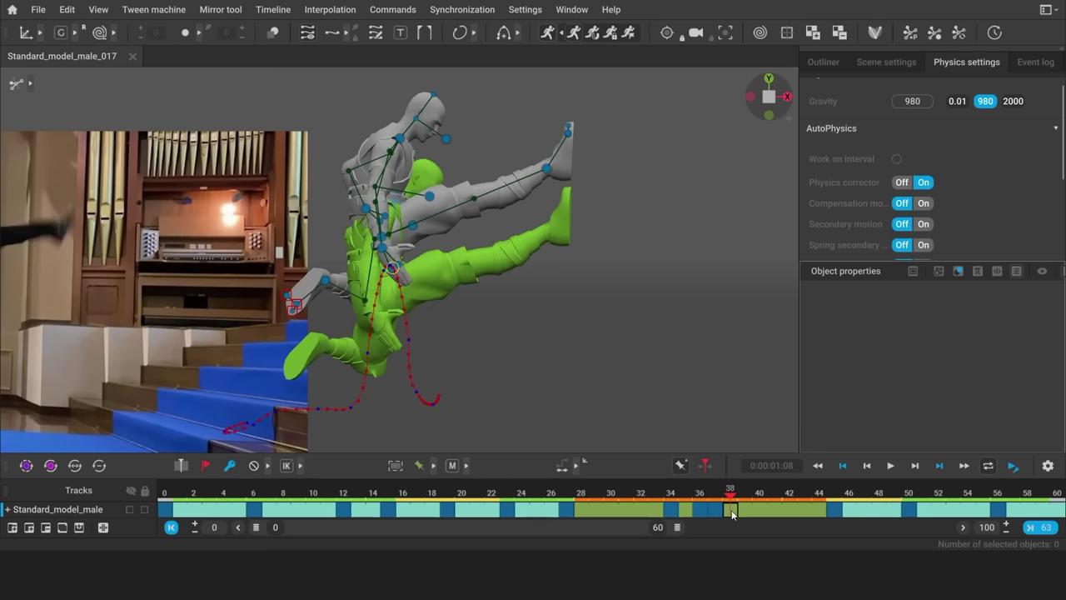
click(230, 466)
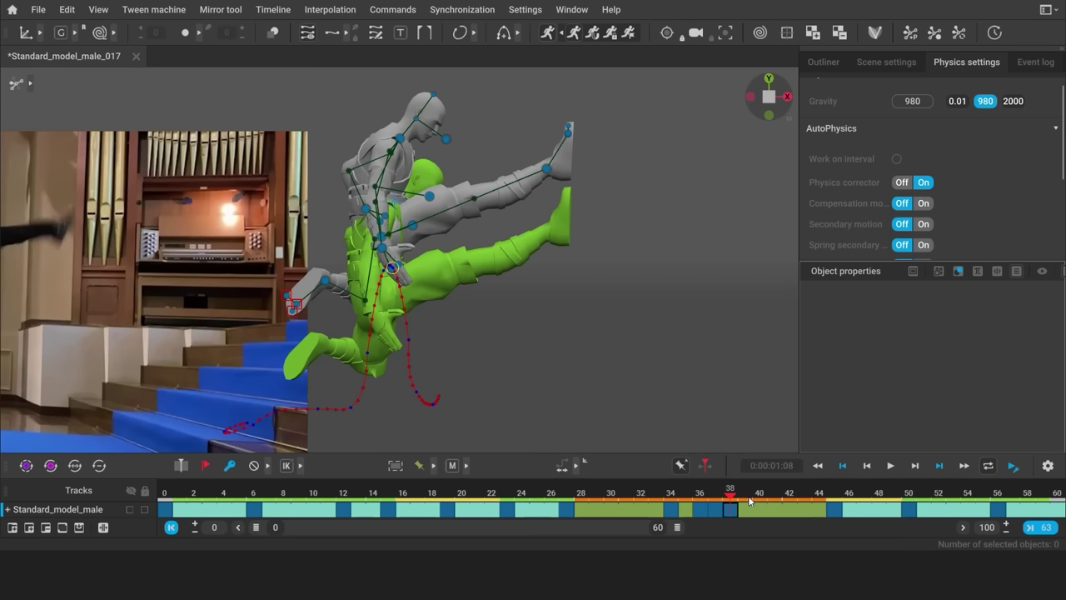
Remove the keyframe at frame 37 and set that interval's interpolation to Bezier
click(716, 502)
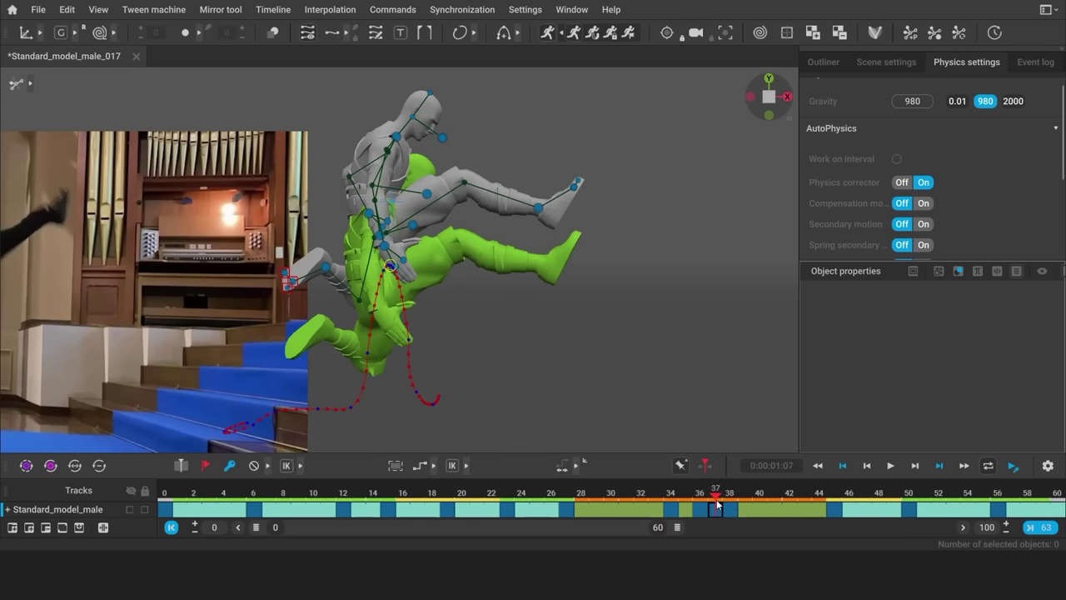
click(226, 467)
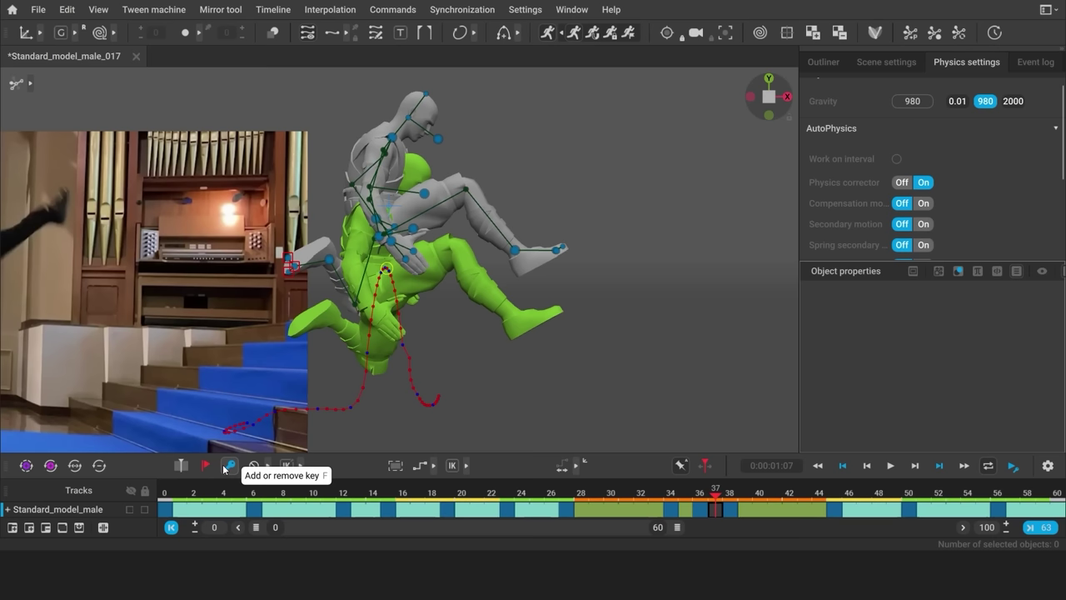
click(436, 466)
click(397, 467)
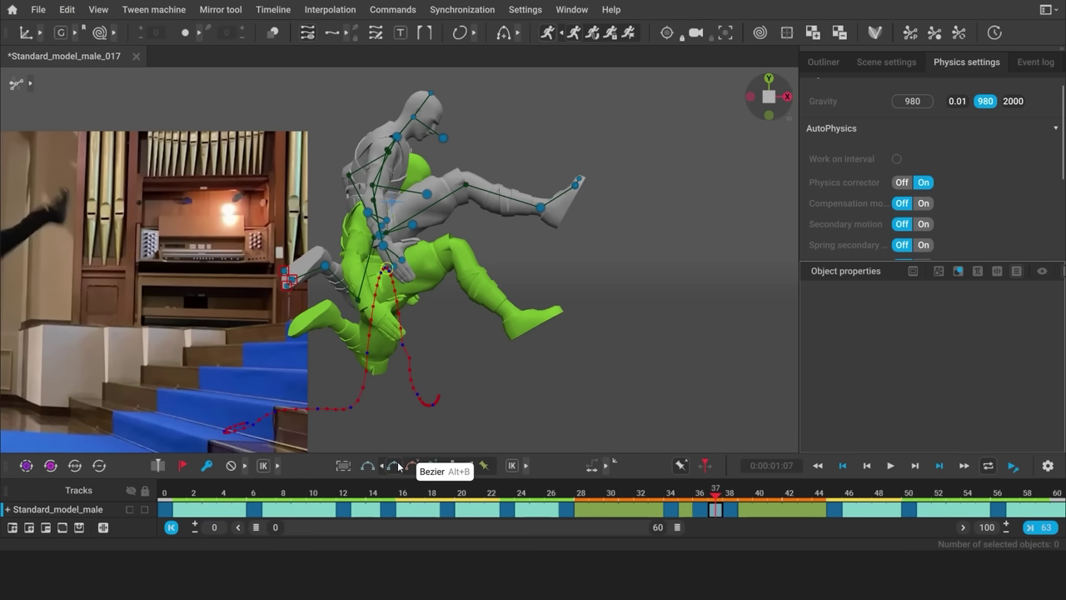
Set the Physics corrector's Keep global rotation to 100 for the kicking leg's point controllers across frames 34–38
click(688, 494)
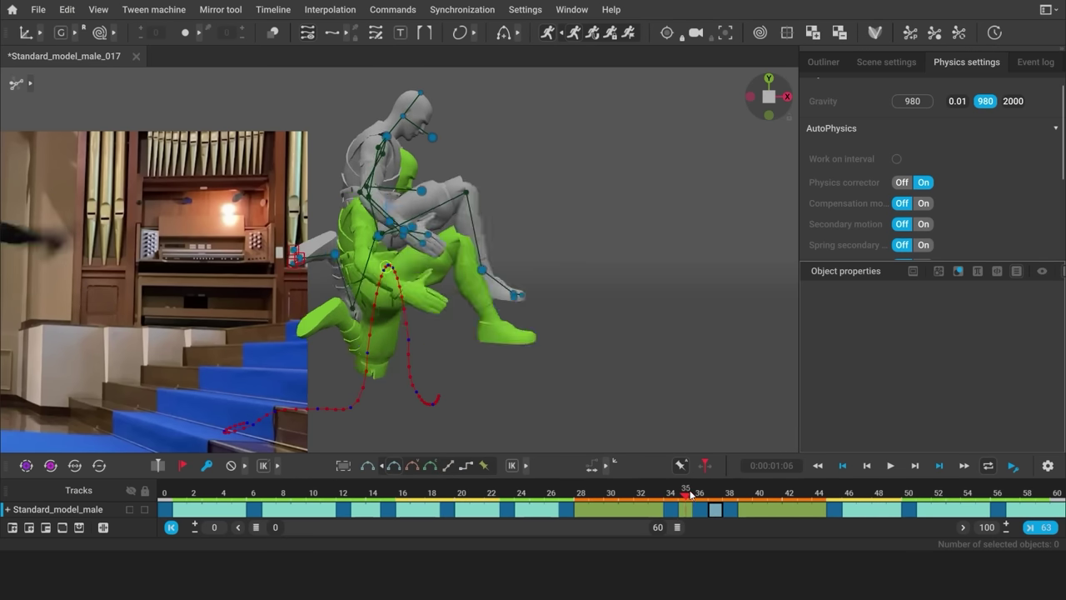
drag(690, 495, 733, 497)
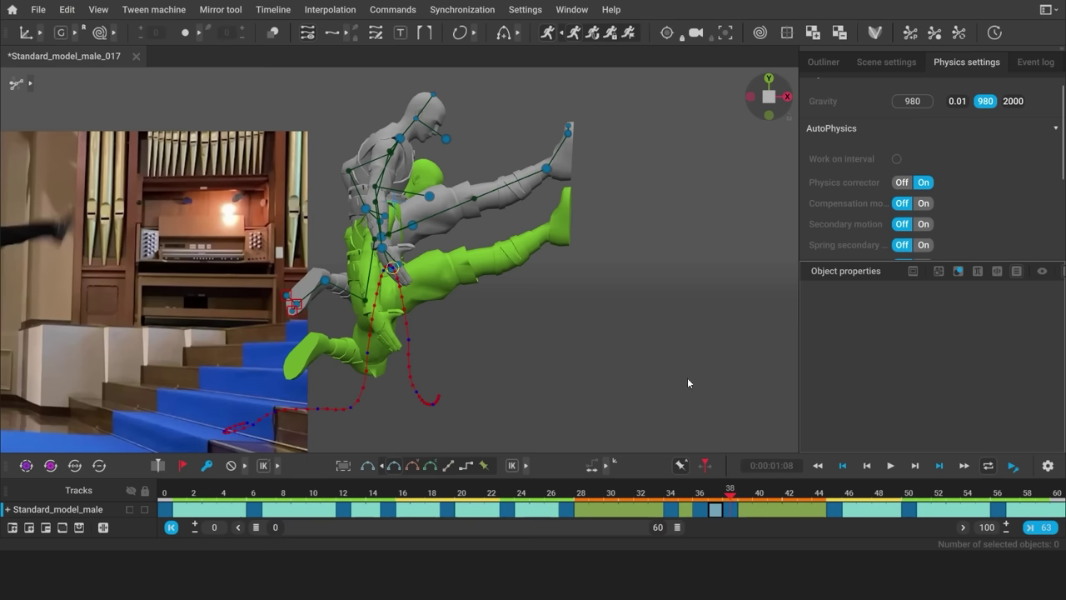
click(31, 84)
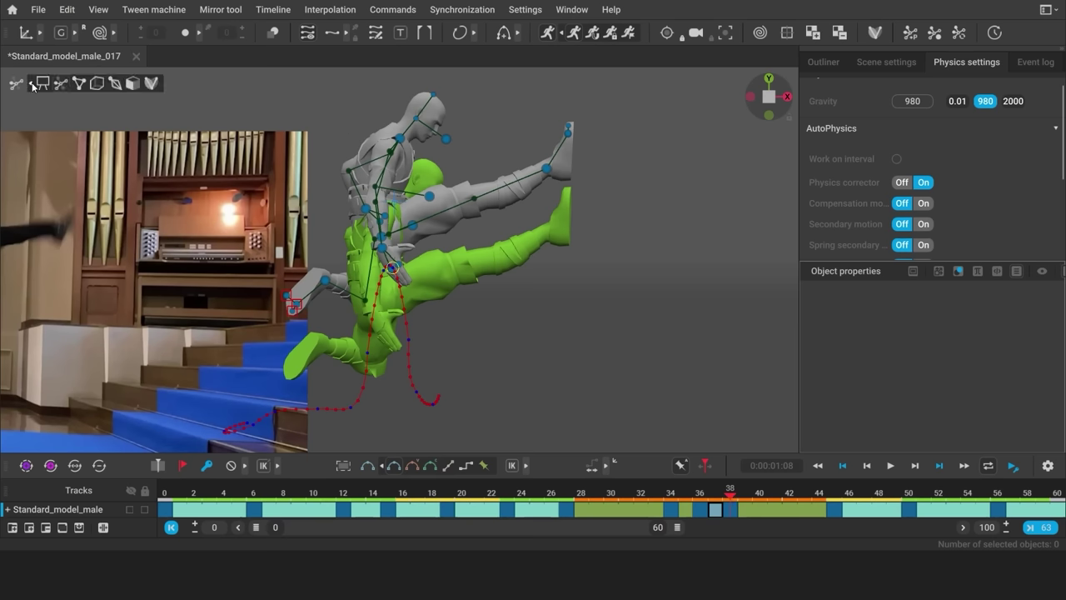
click(83, 87)
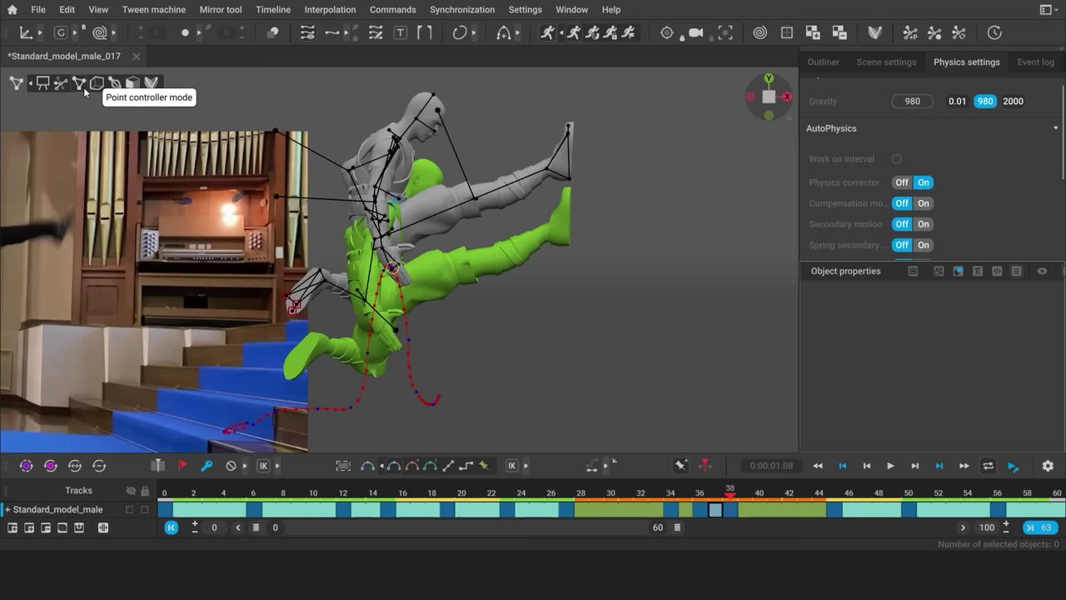
click(390, 235)
drag(667, 509, 728, 515)
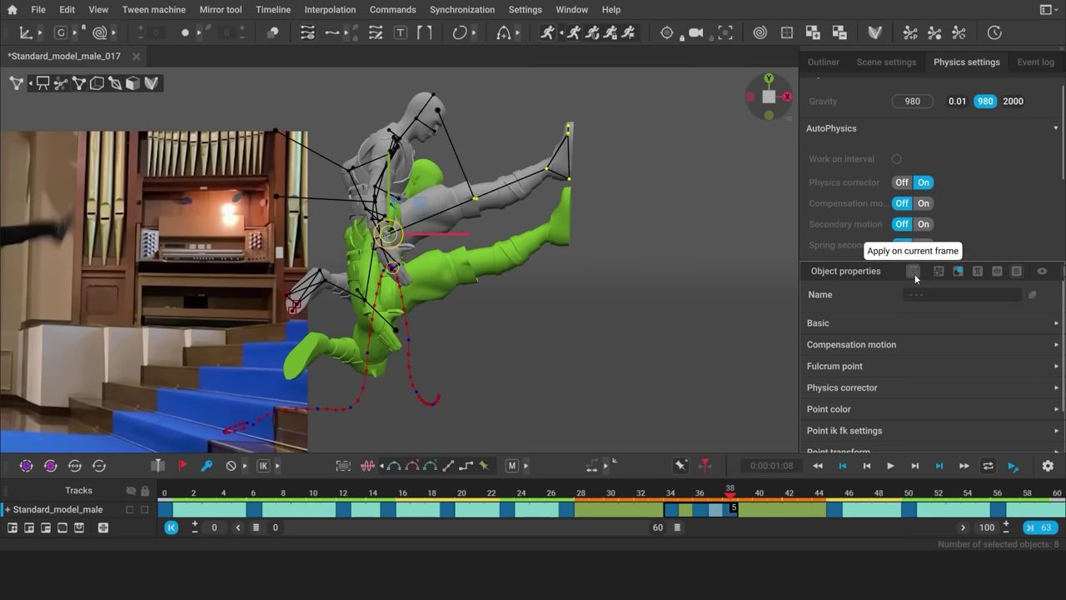
scroll(833, 362, down, 2)
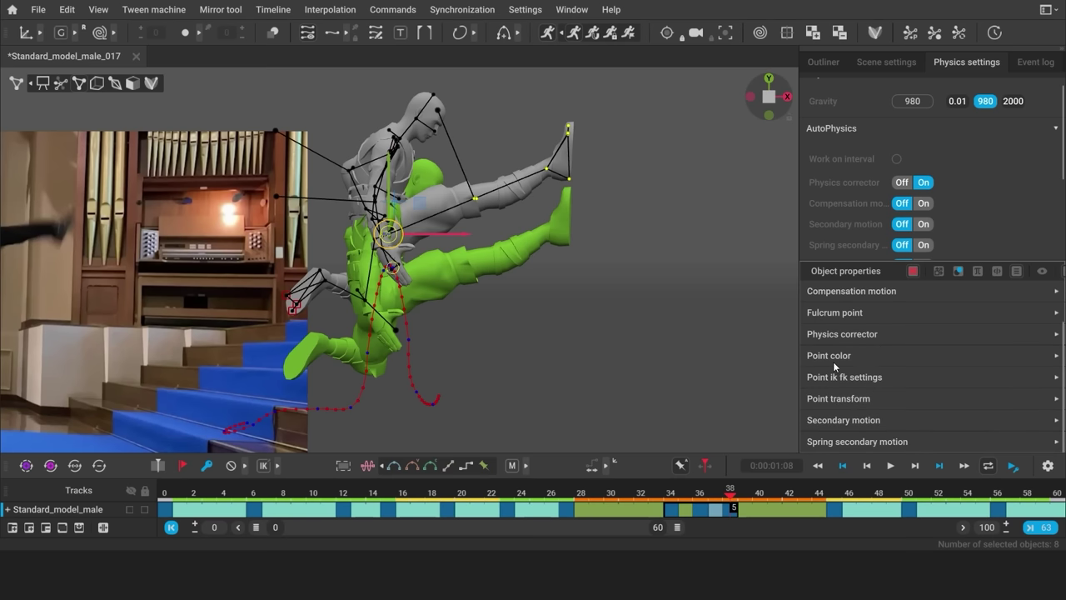
scroll(883, 318, up, 1)
click(882, 350)
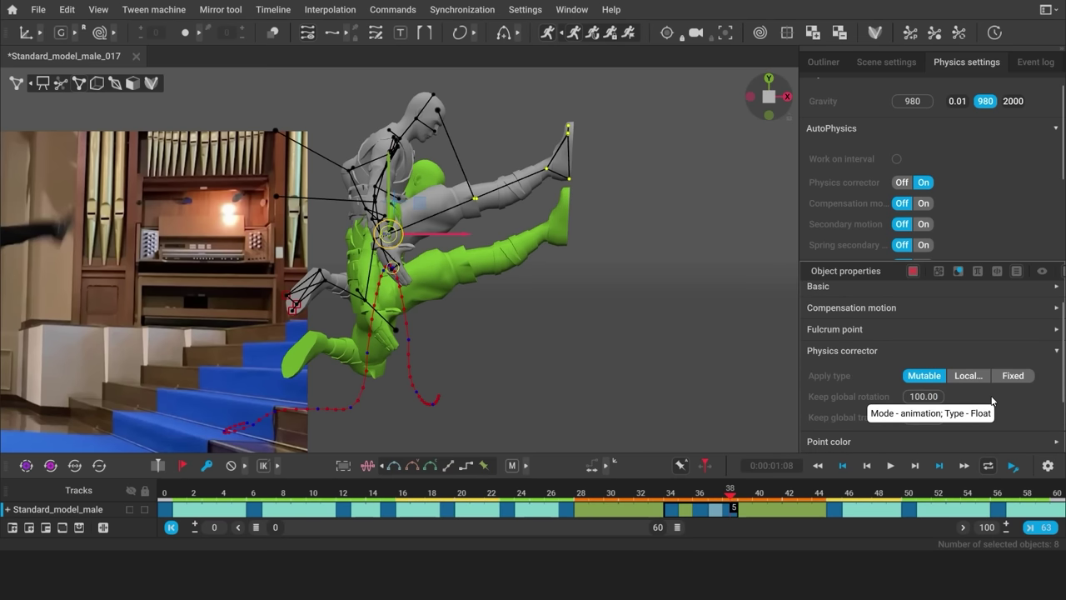
click(694, 403)
Hide the rig points, snap the character's whole animation to the AutoPhysics result, and check the run-up around frames 17–19
mouse_move(710, 493)
mouse_down()
mouse_move(744, 500)
mouse_move(700, 499)
mouse_up()
scroll(704, 378, down, 5)
middle_drag(453, 362, 529, 357)
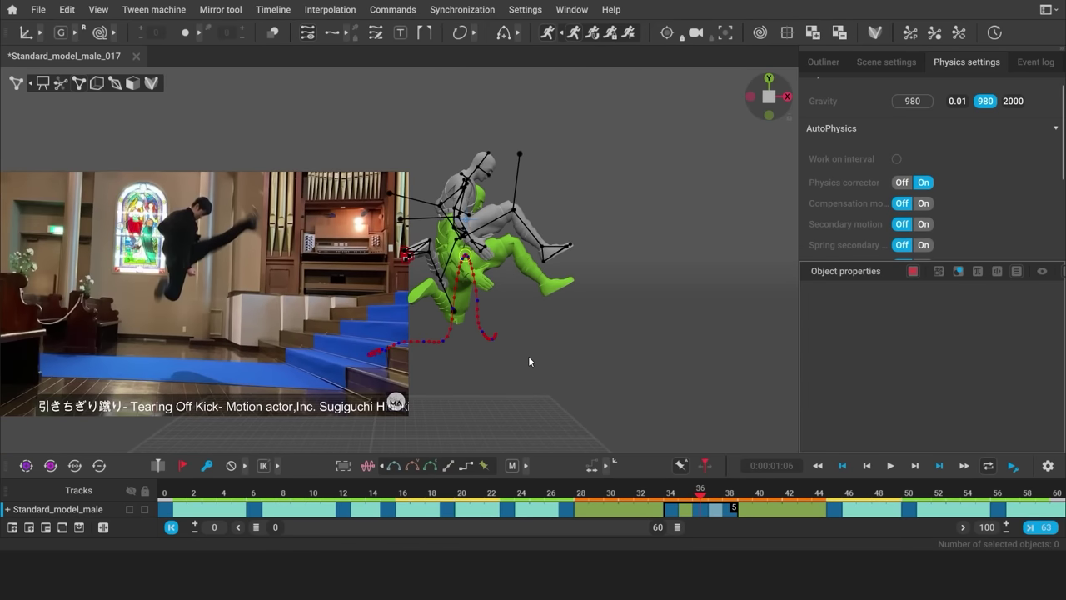
click(39, 84)
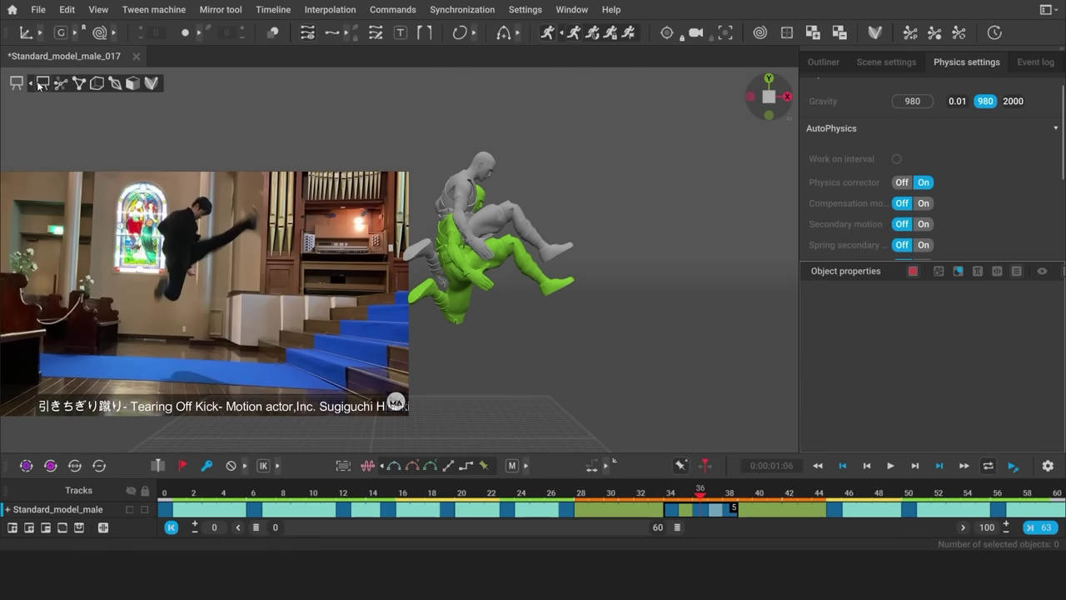
click(593, 33)
click(419, 493)
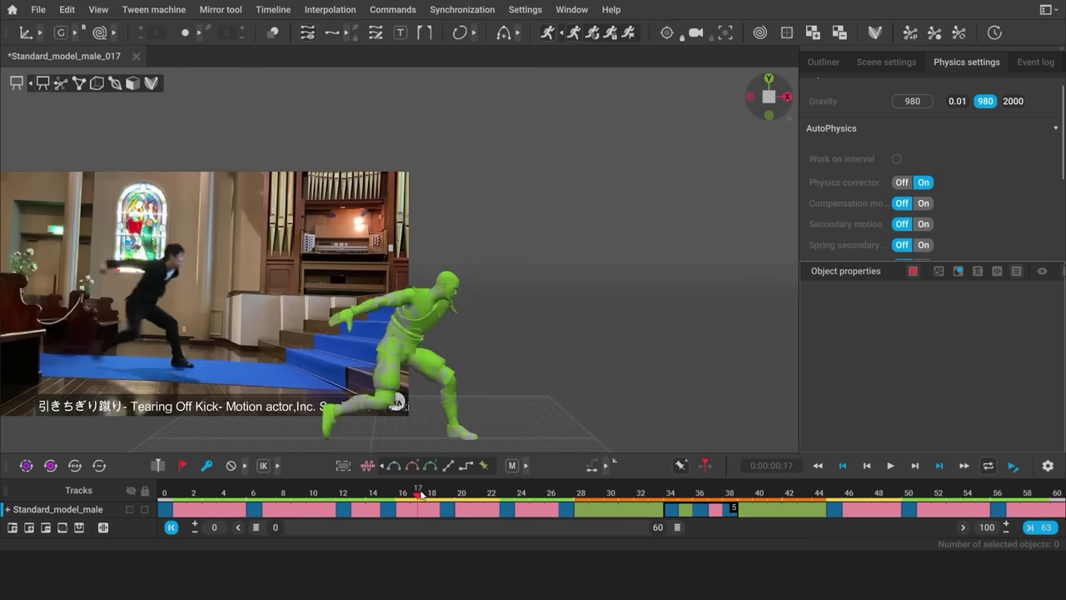
drag(421, 495, 445, 510)
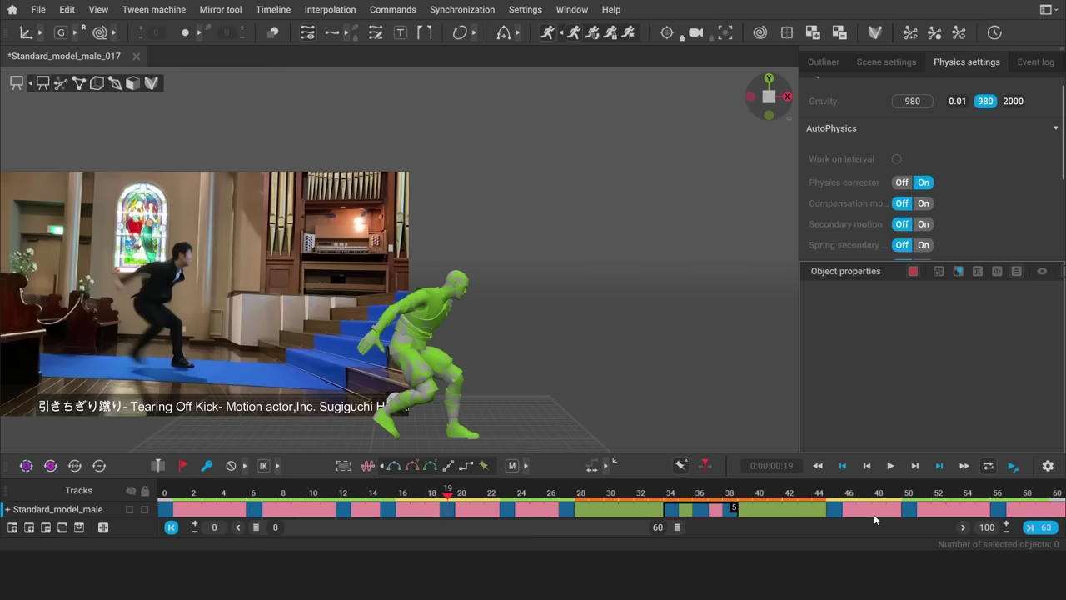
Expand the character's timeline tracks and inspect the interpolation of the Arms and Ref tracks
drag(578, 454, 576, 384)
click(8, 439)
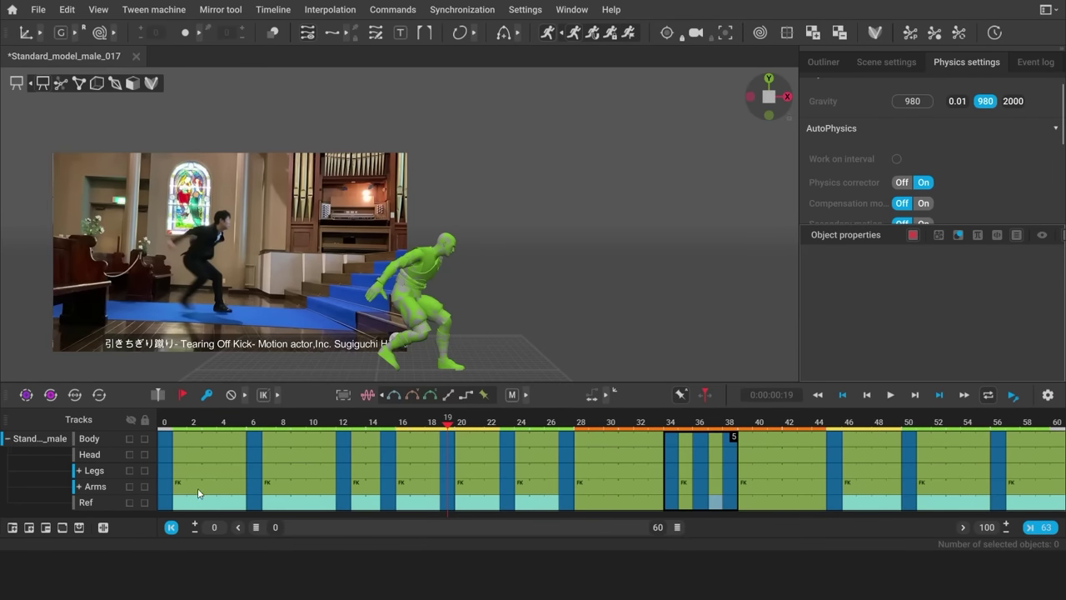
click(210, 488)
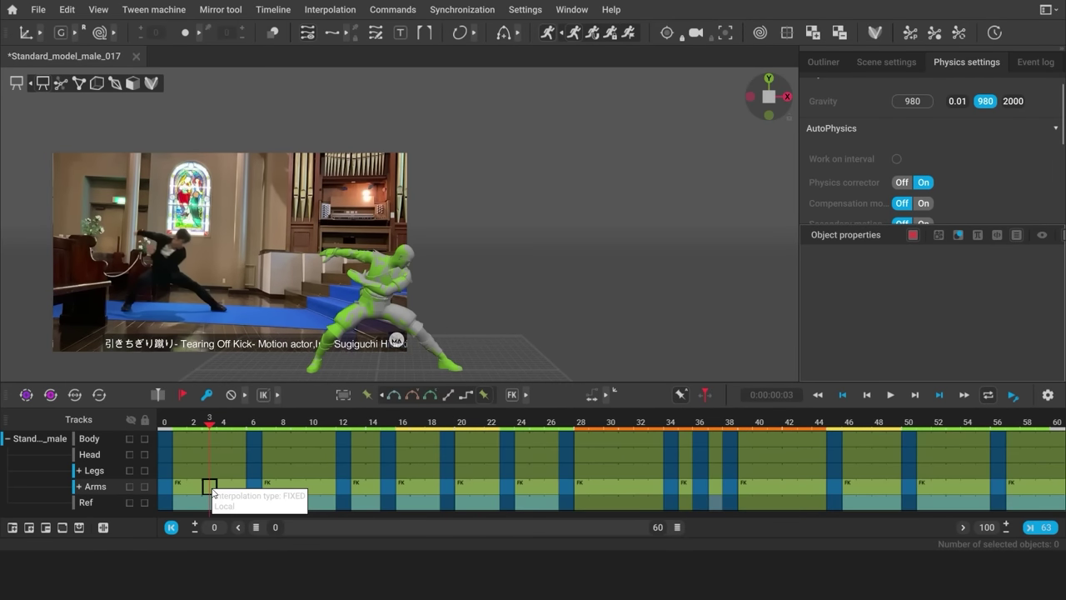
click(213, 502)
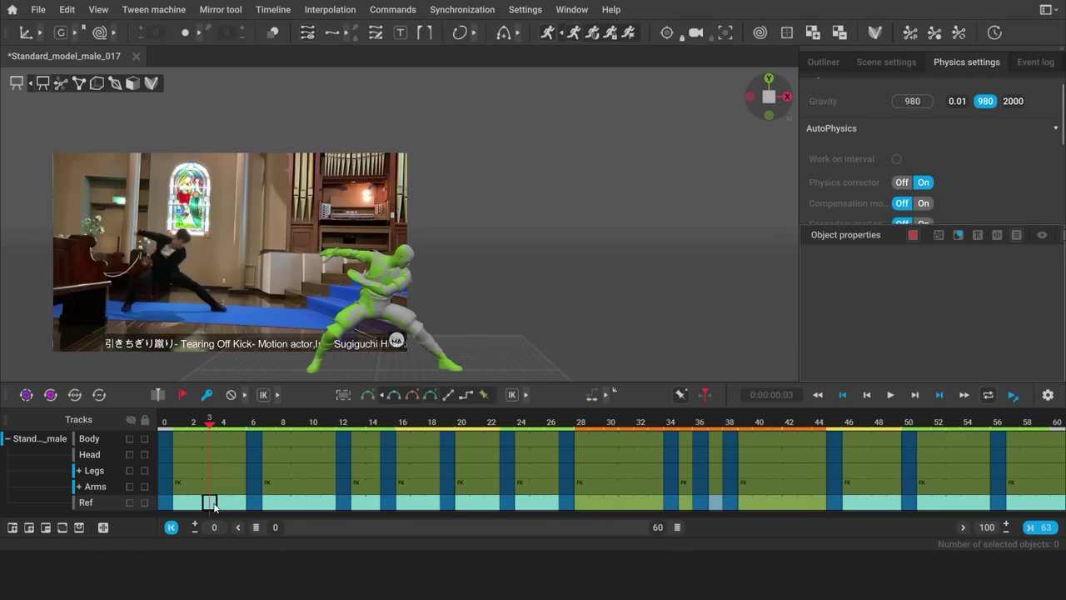
click(105, 487)
click(101, 500)
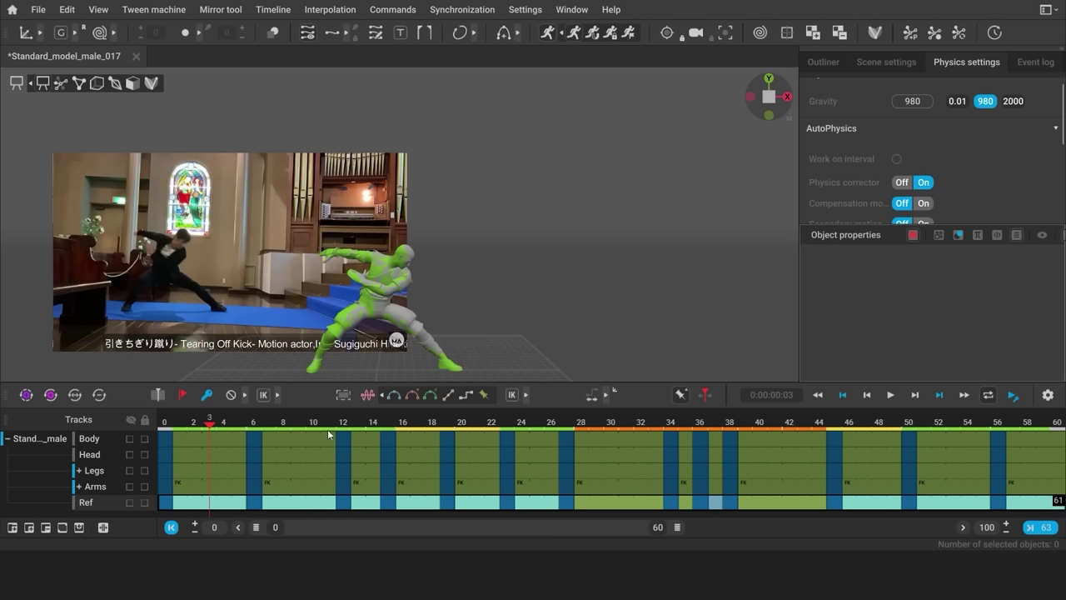
Try moving the kicking foot down at frame 36 with the frames from 23 to 38 selected
click(503, 425)
key(2)
click(446, 360)
drag(506, 502, 700, 423)
scroll(505, 251, up, 5)
drag(528, 233, 558, 265)
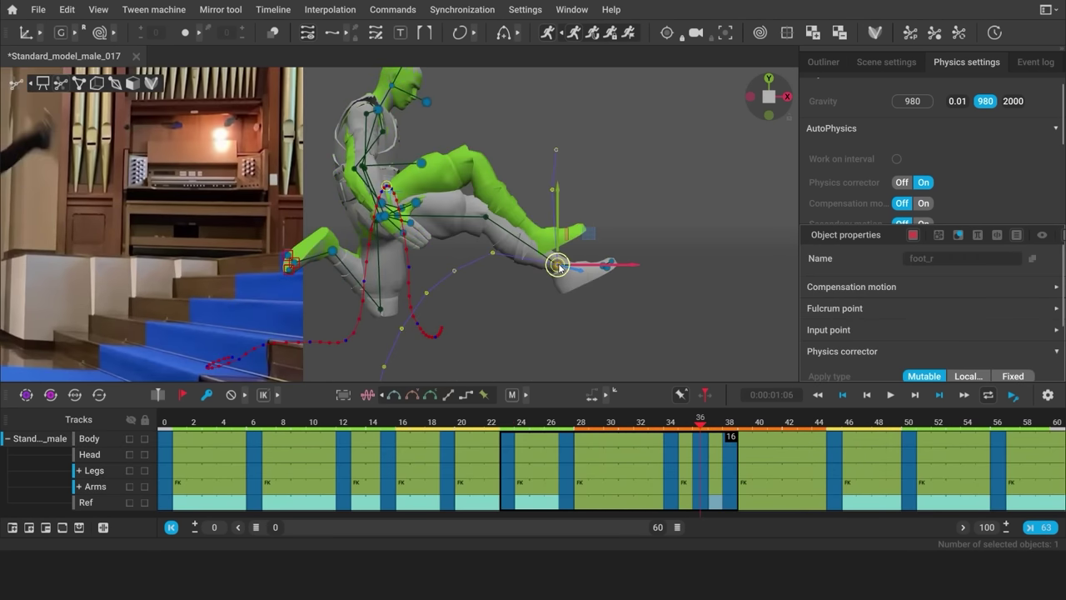
key(ctrl+z)
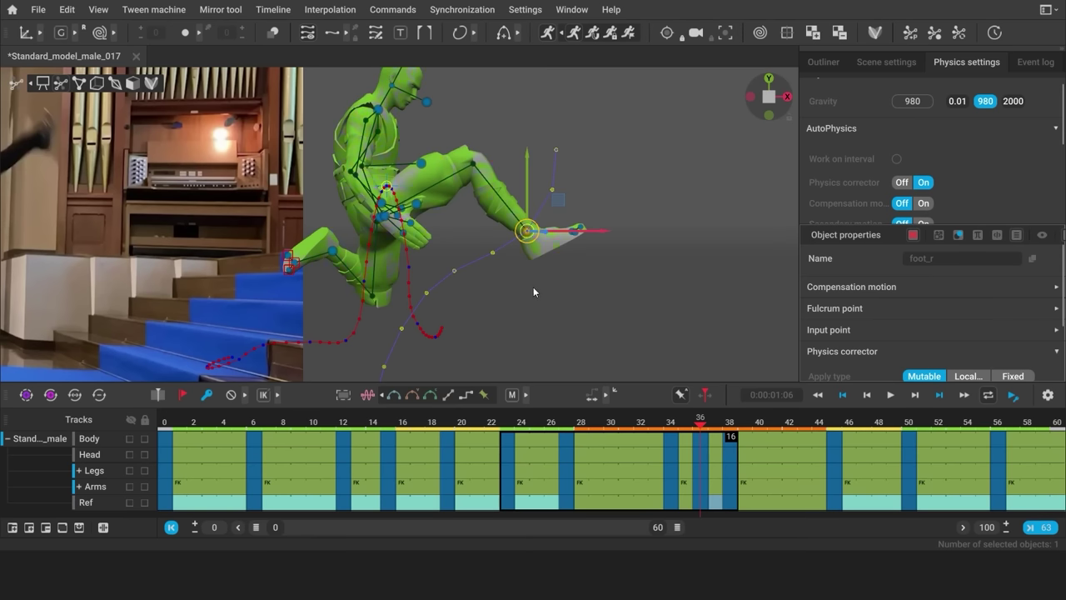
Undo the recent edits back to before the animation was snapped to AutoPhysics
click(534, 292)
key(ctrl+z)
key(ctrl+z)
key(ctrl+z)
key(ctrl+z)
key(ctrl+z)
key(ctrl+z)
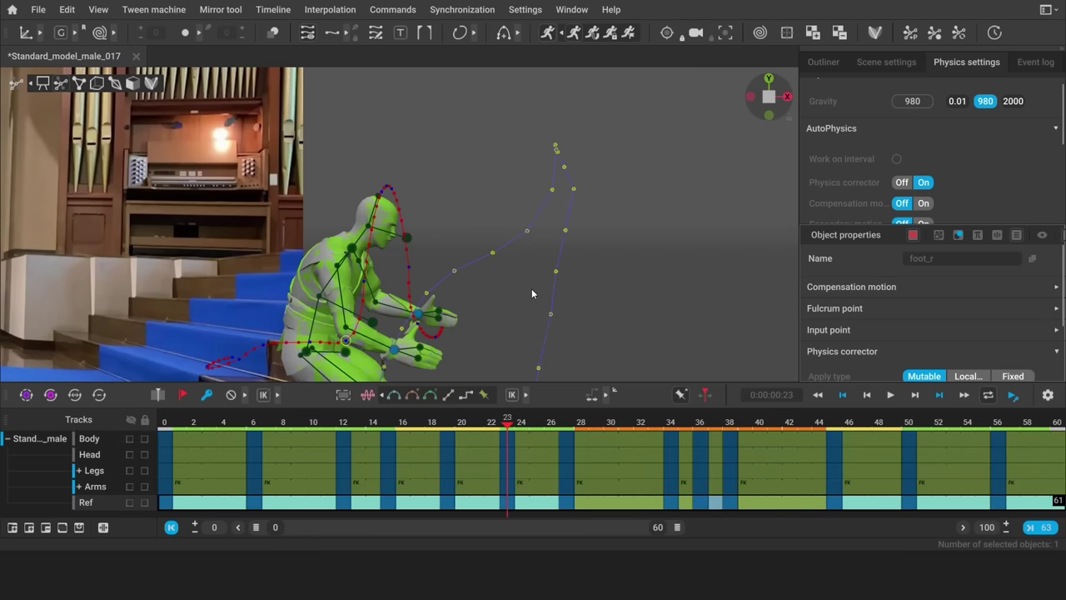
key(ctrl+z)
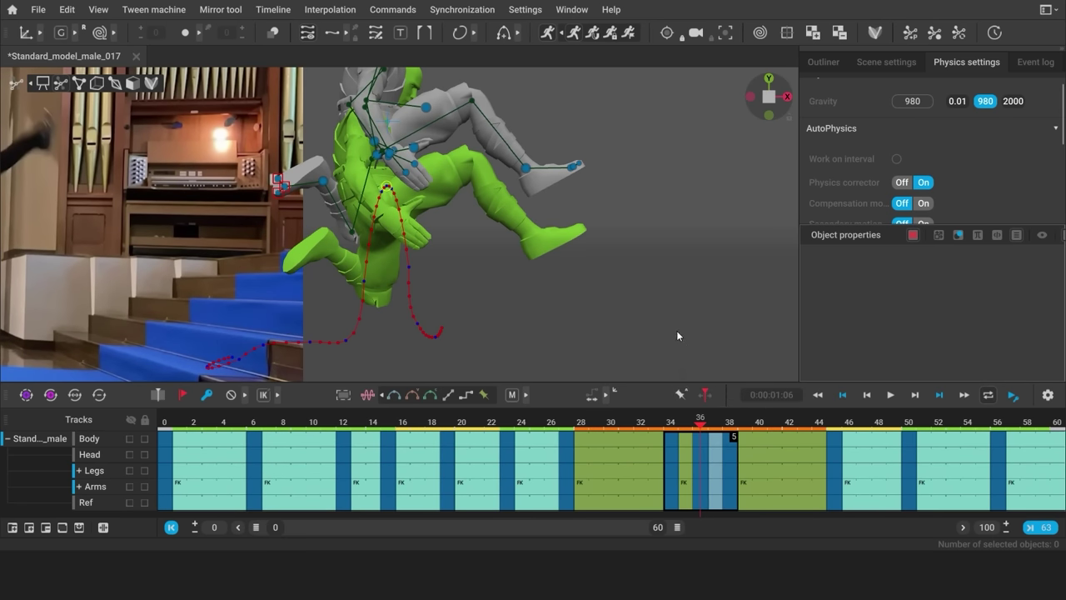
Snap the character to the AutoPhysics result and set the airborne section's interpolation to Bezier across frames 30–41
click(592, 35)
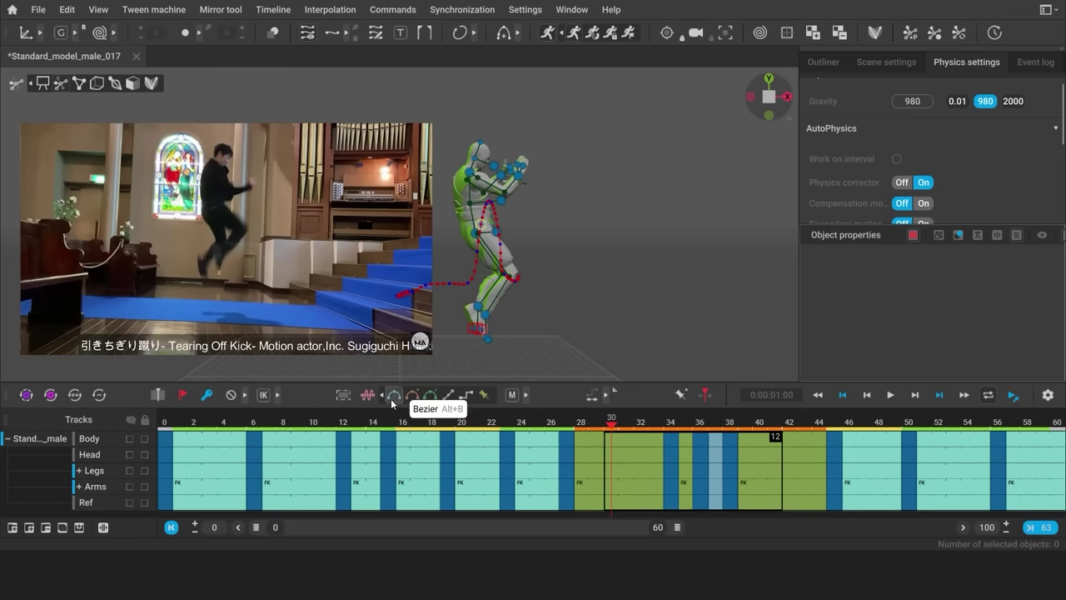
click(568, 419)
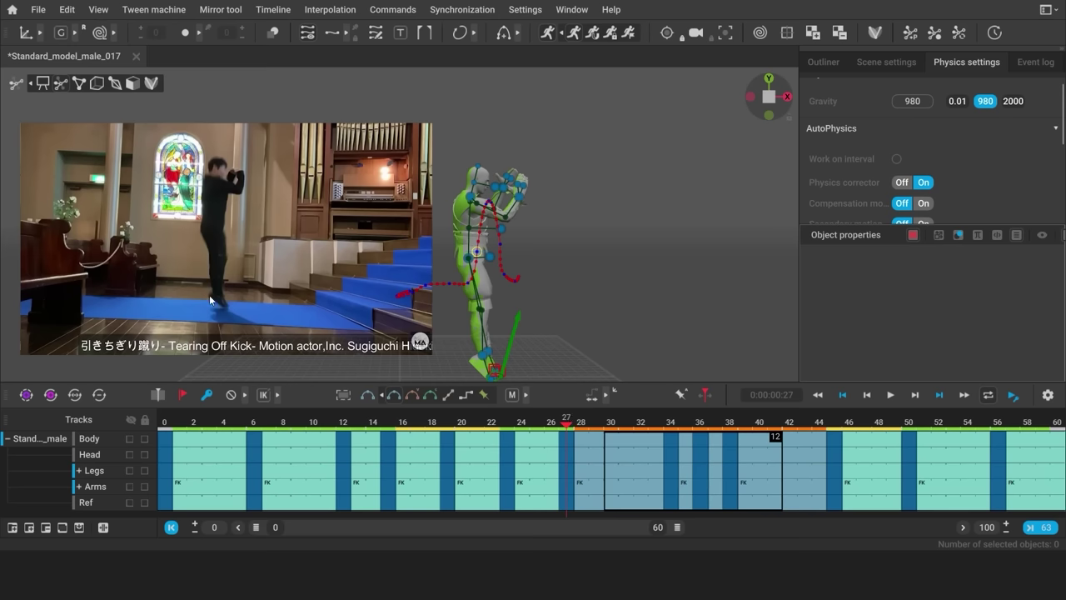
Hide the Ref track, collapse the character's tracks, and return to frame 0
click(129, 502)
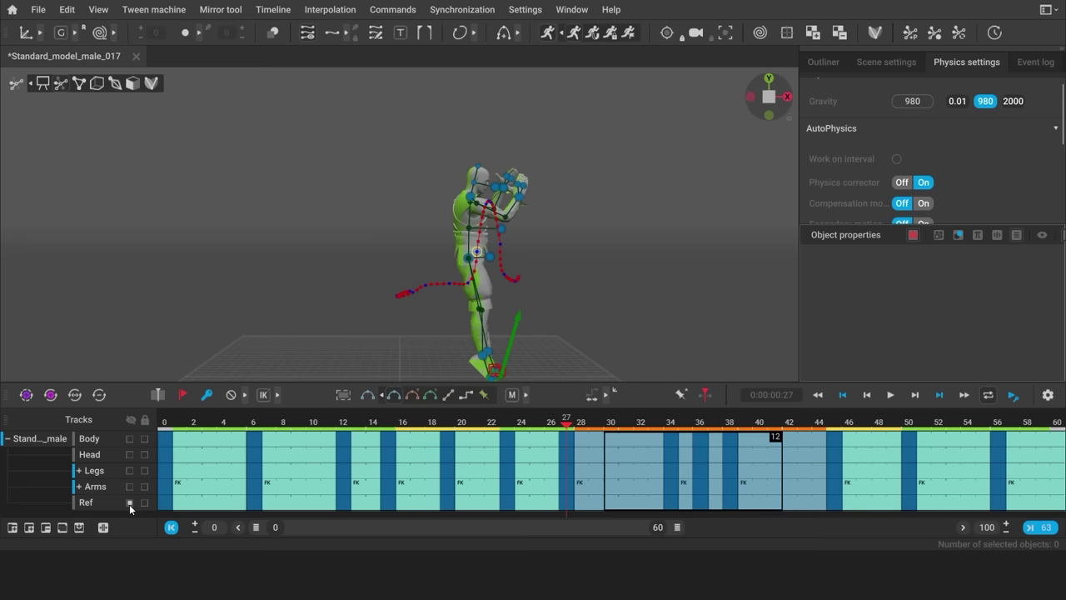
click(8, 439)
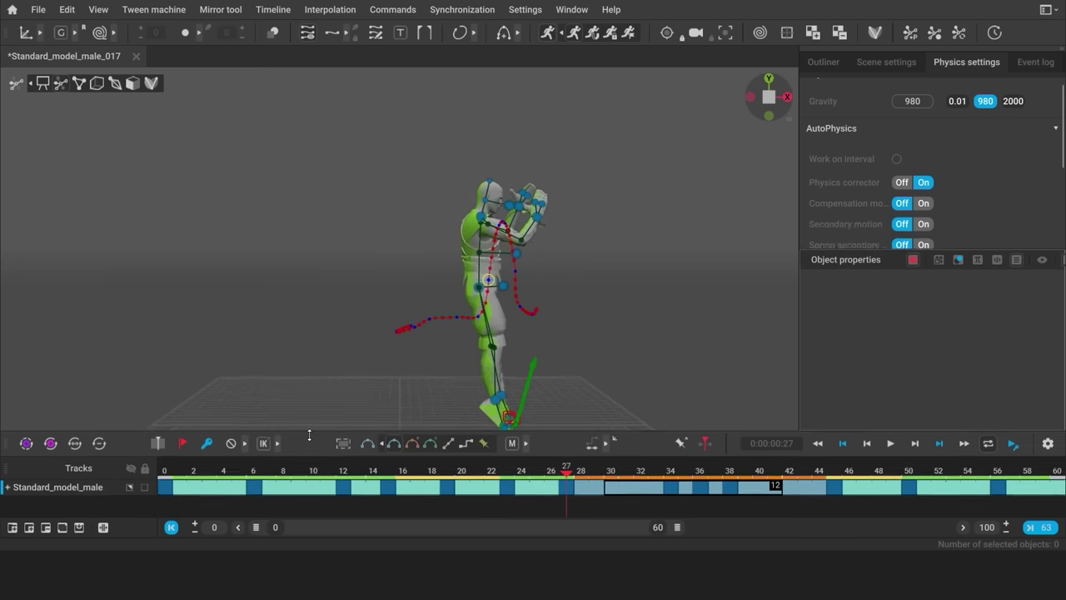
click(171, 495)
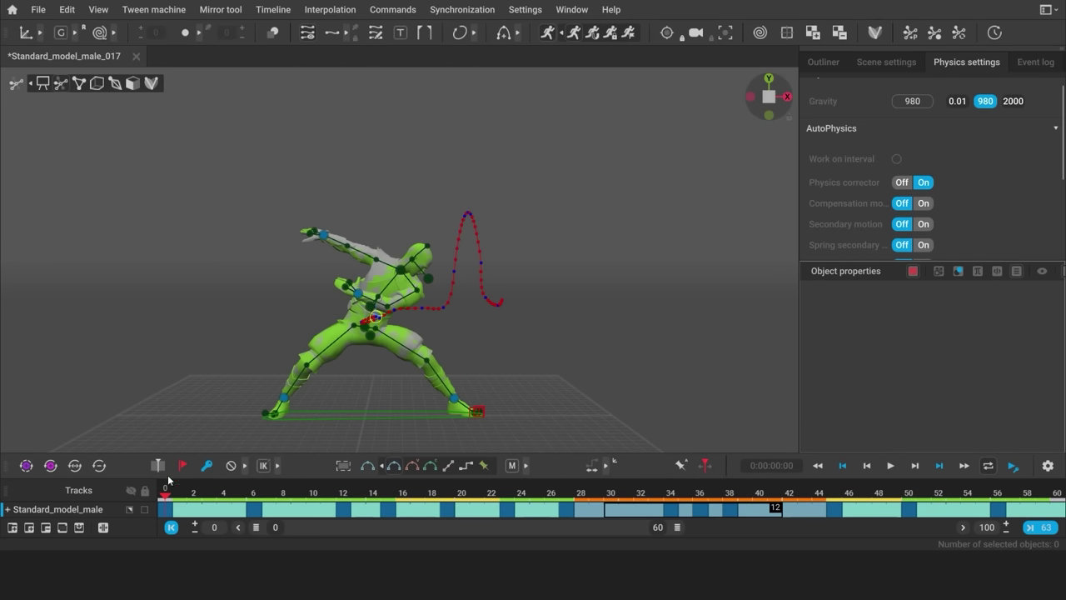
click(167, 509)
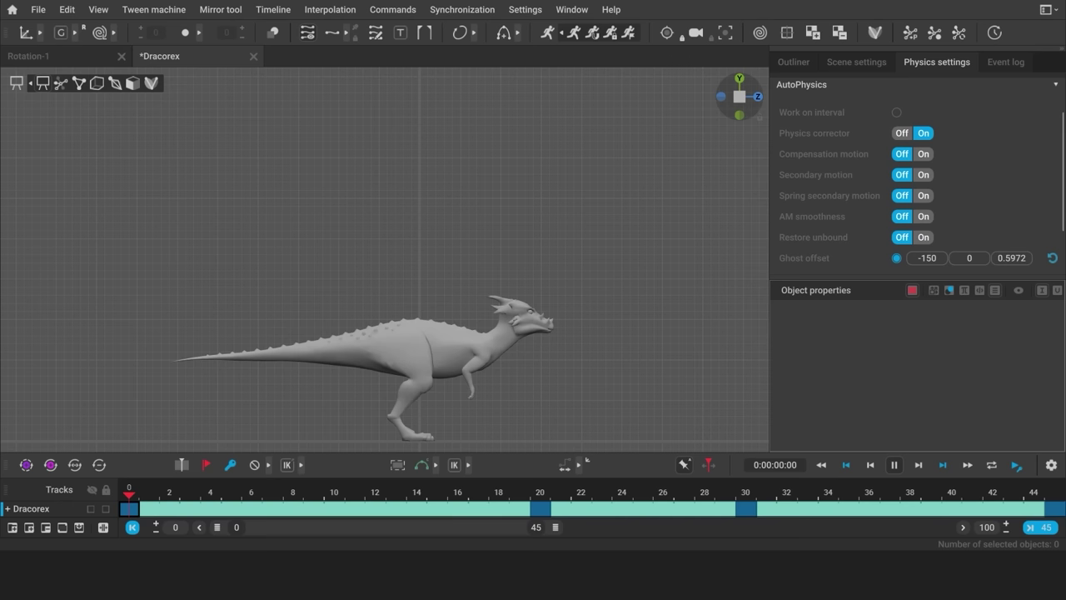
In the Dracorex scene, turn Physics corrector off and Secondary motion on, and preview the jump with the AutoPhysics ghost
drag(128, 500, 1054, 530)
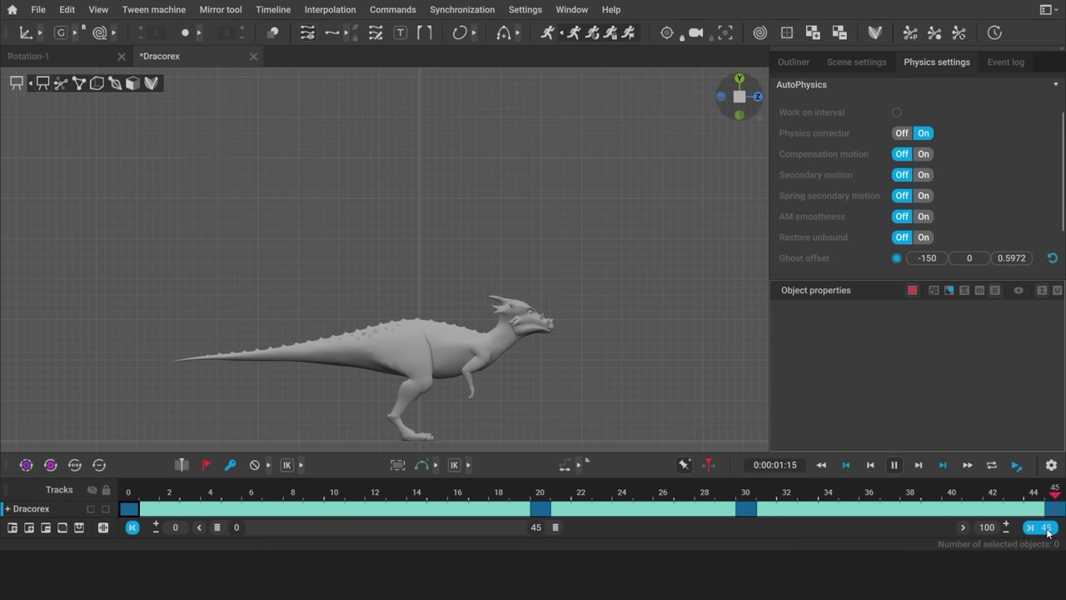
click(897, 472)
click(902, 134)
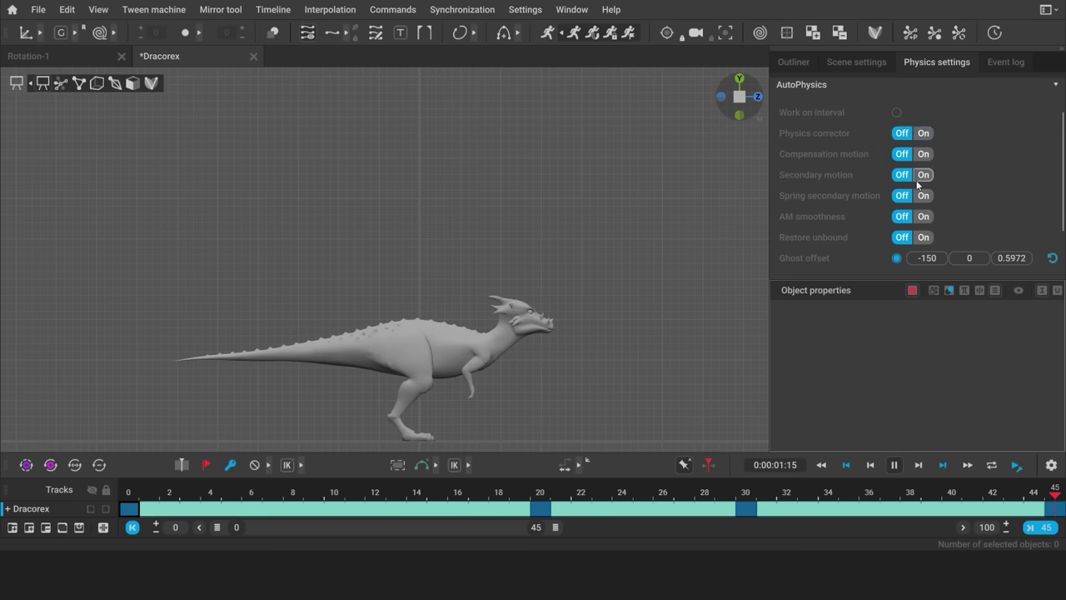
click(923, 175)
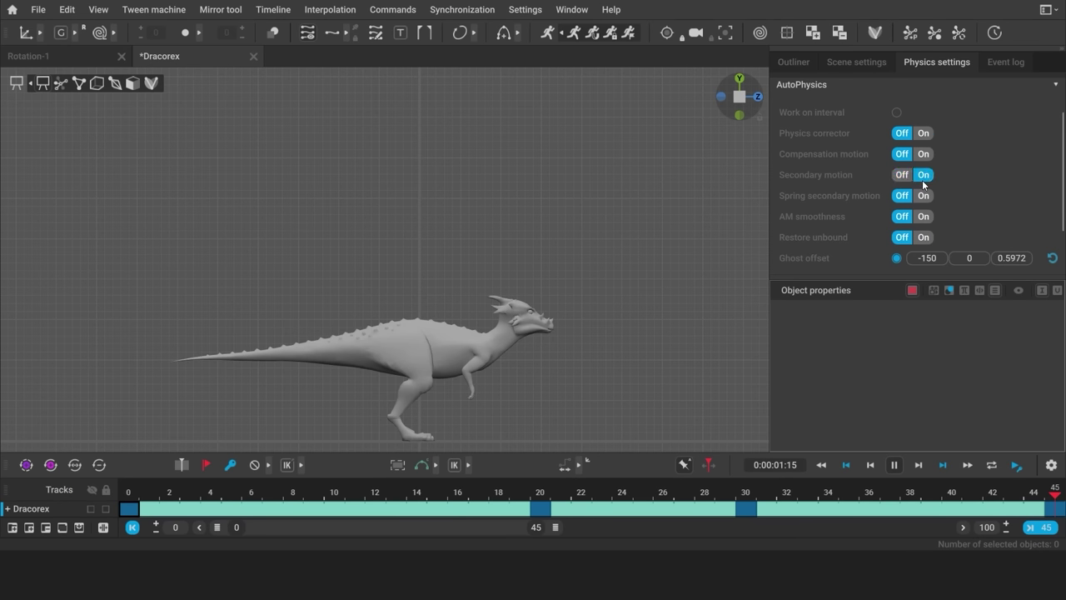
click(573, 35)
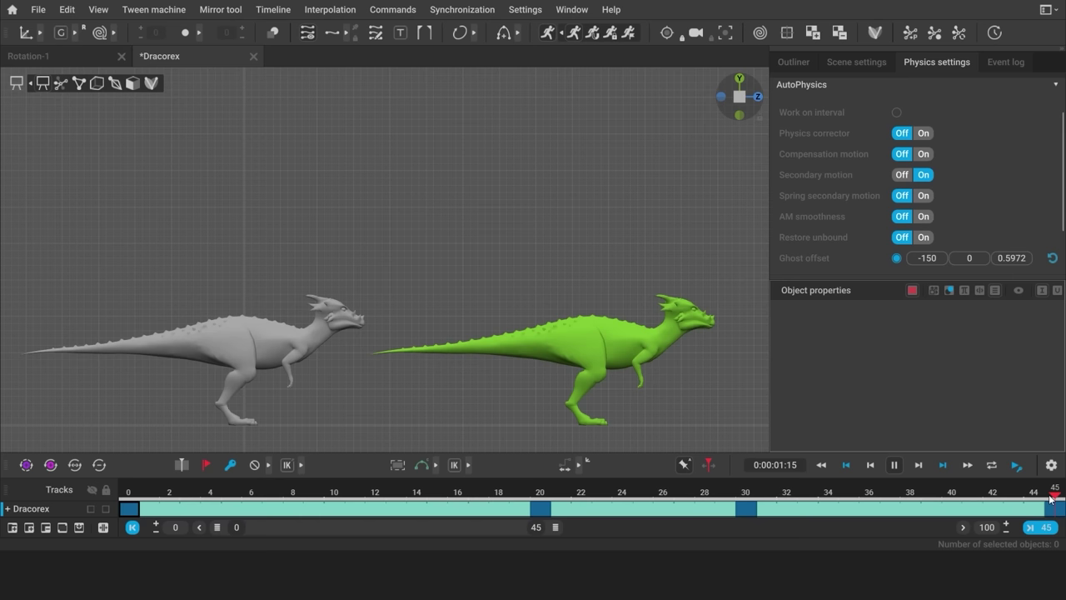
drag(1055, 500, 713, 520)
drag(767, 495, 284, 522)
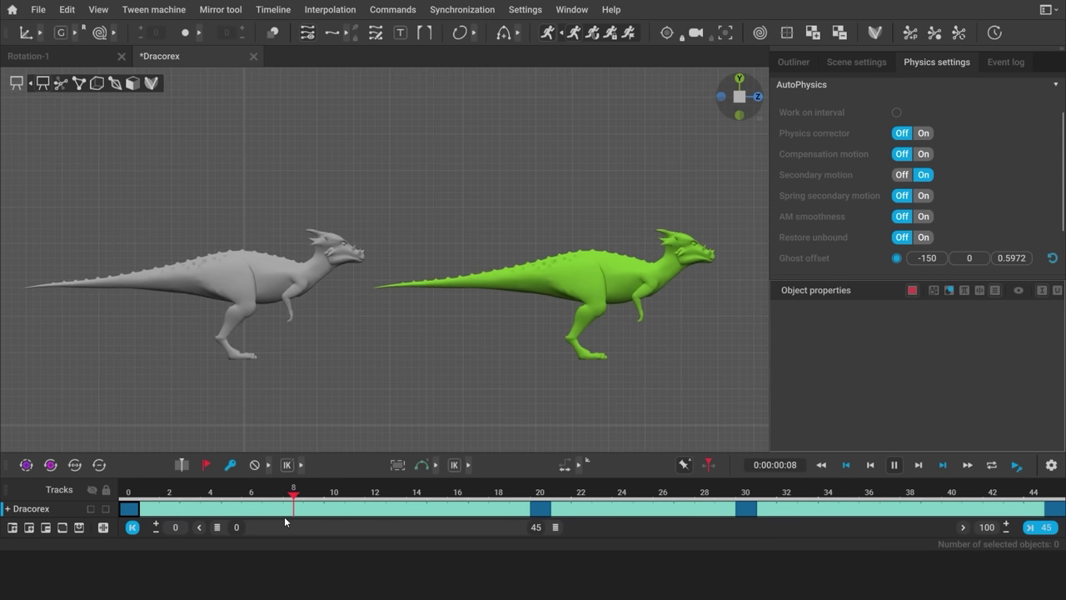
Set the Secondary motion Local blending of the Dracorex's tail points to 50 across frames 0–45 and preview it
click(79, 83)
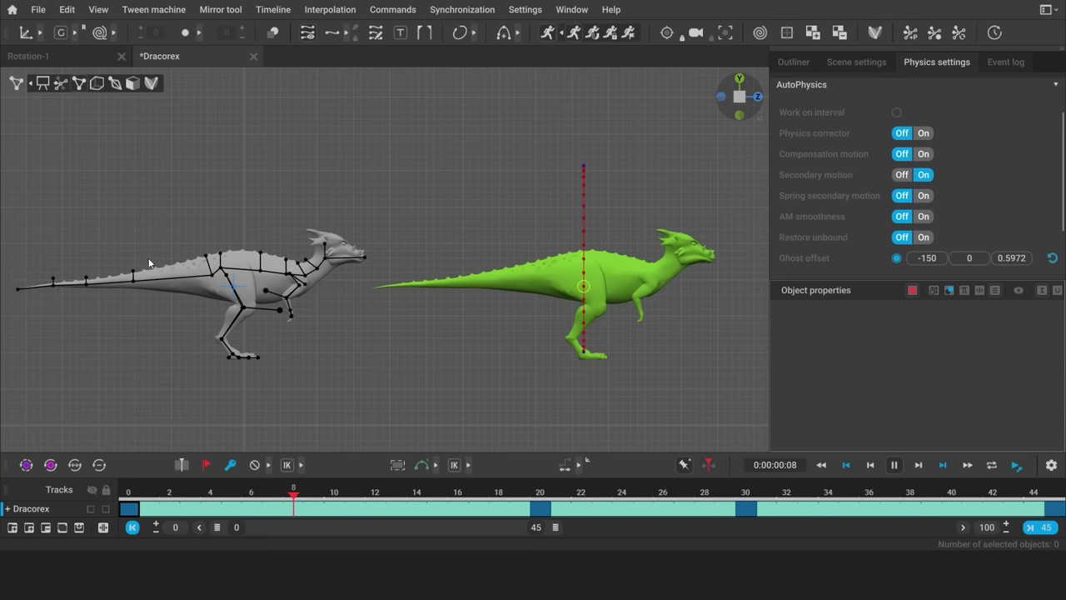
click(213, 279)
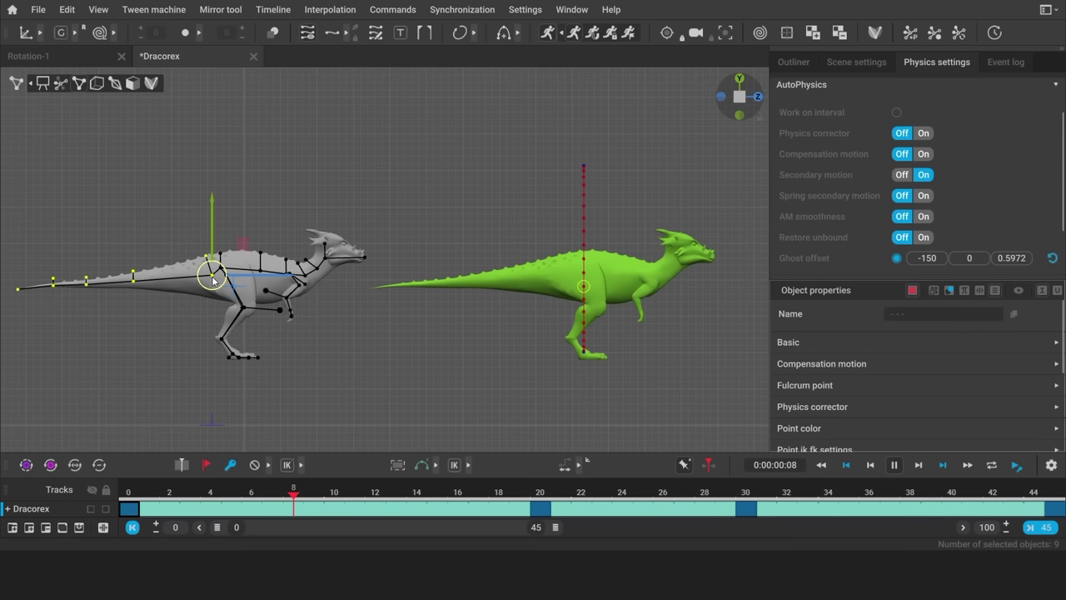
scroll(884, 371, down, 5)
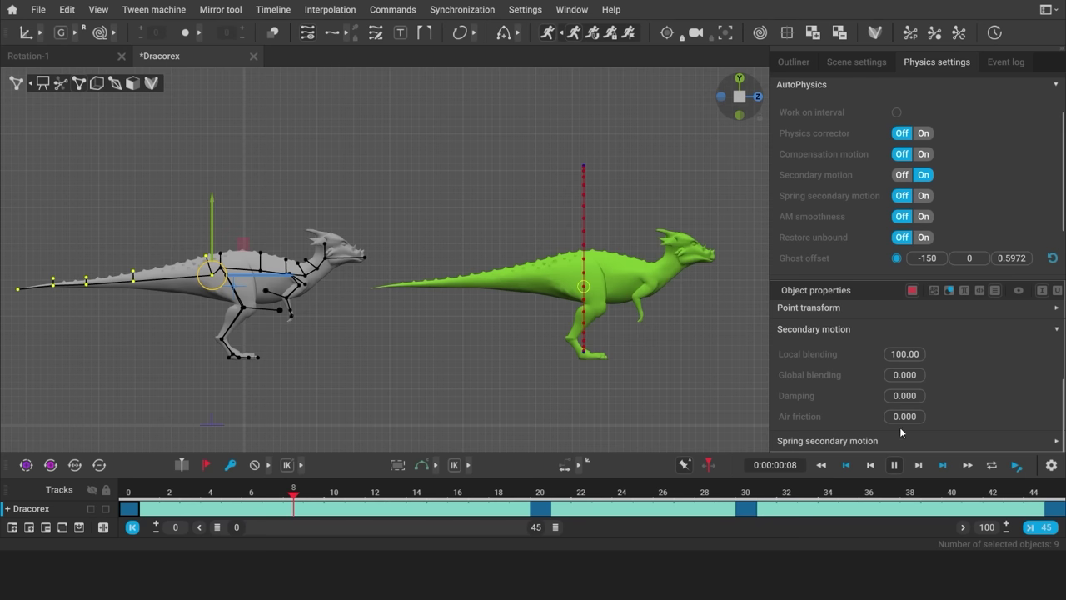
drag(156, 495, 1050, 514)
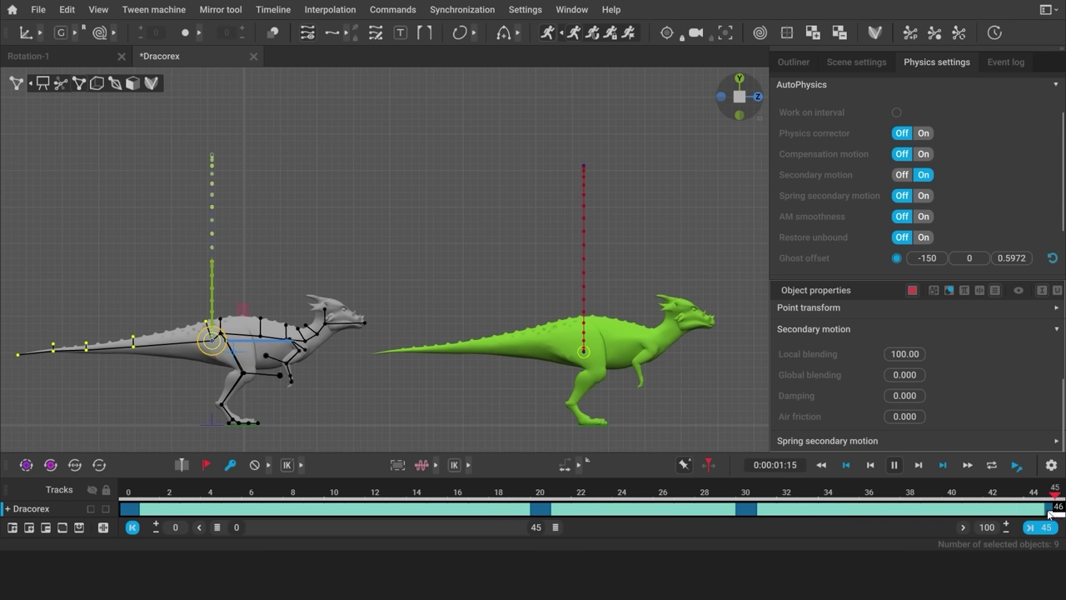
click(912, 291)
drag(888, 356, 931, 363)
text(50)
key(Return)
click(895, 466)
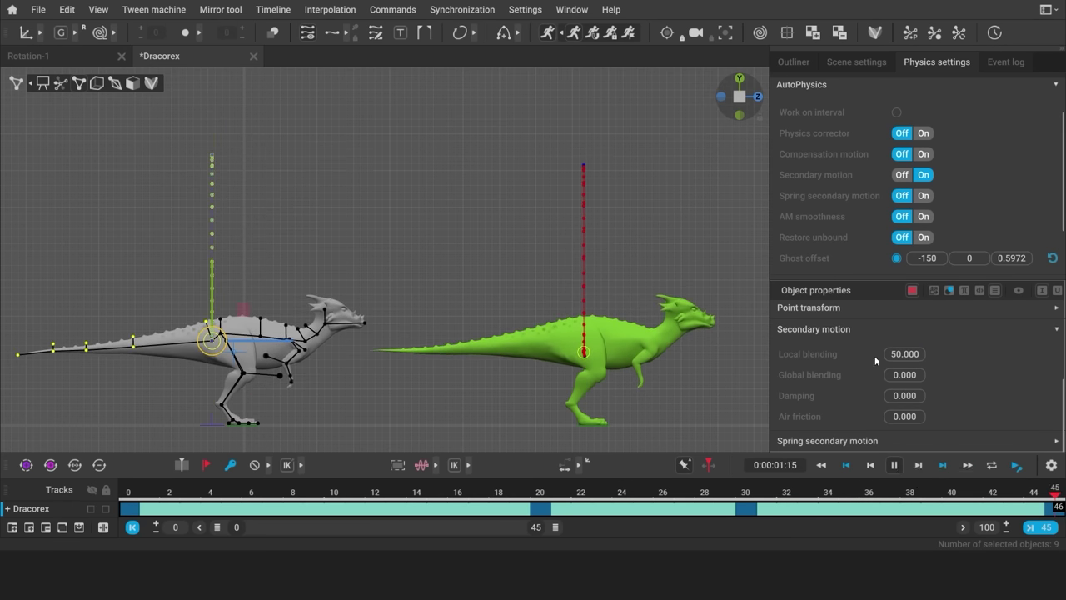
Try a Secondary motion Local blending of 10 on the Dracorex's tail points, and set it to 30
text(10)
key(Return)
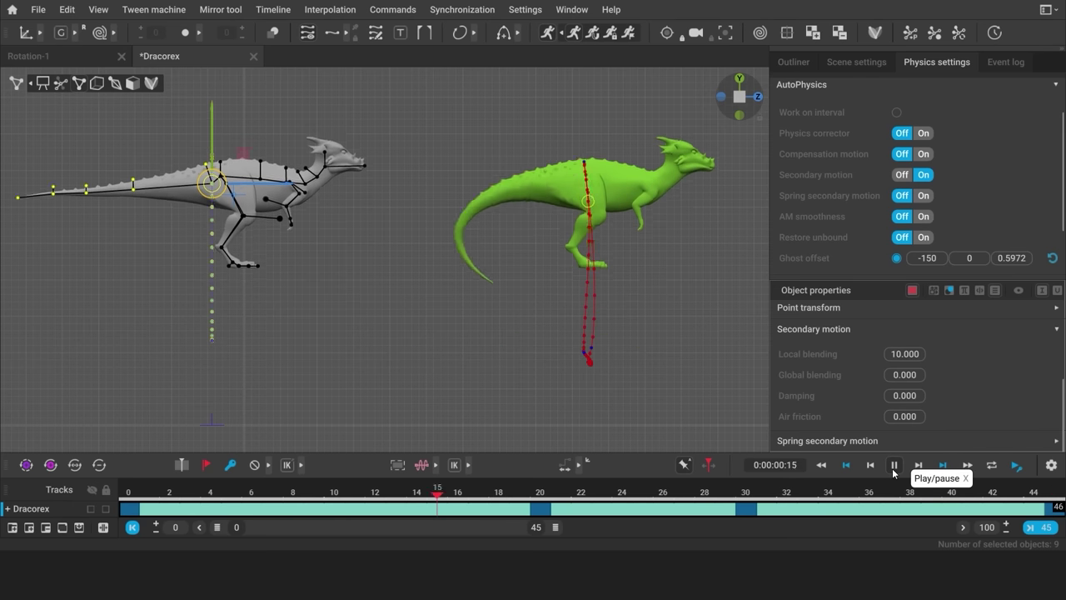
click(907, 354)
text(30)
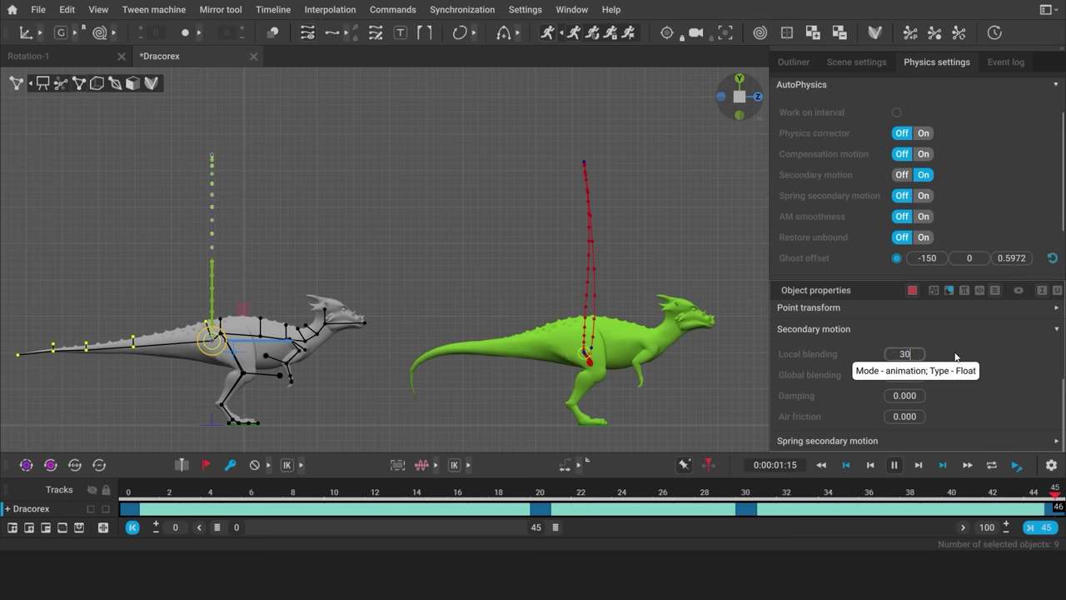
key(Return)
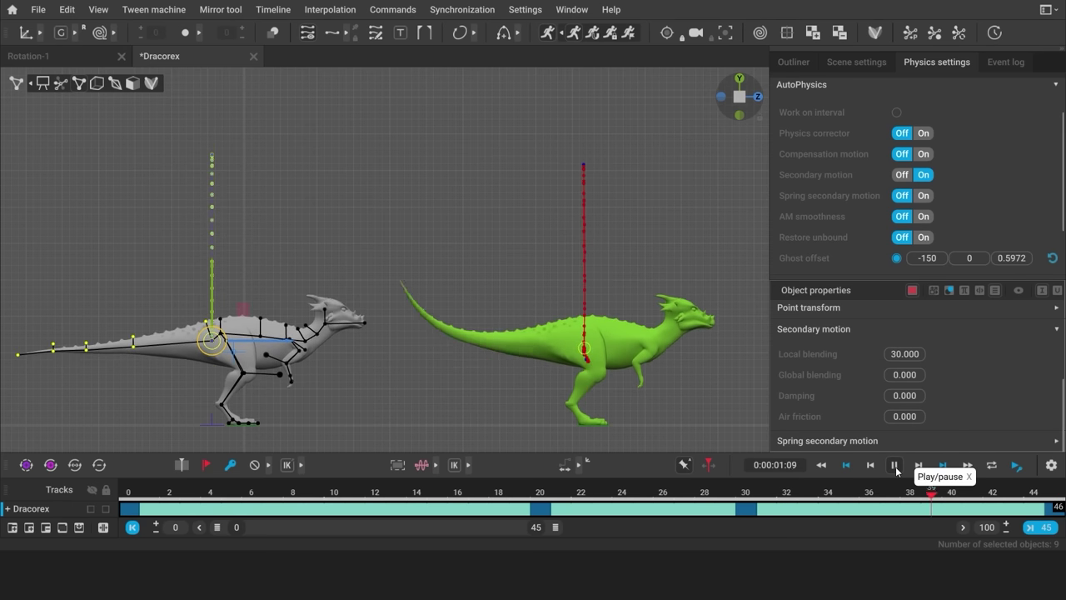
Try a Secondary motion Damping of 80 on the Dracorex's tail points and preview the jump
click(963, 397)
text(80)
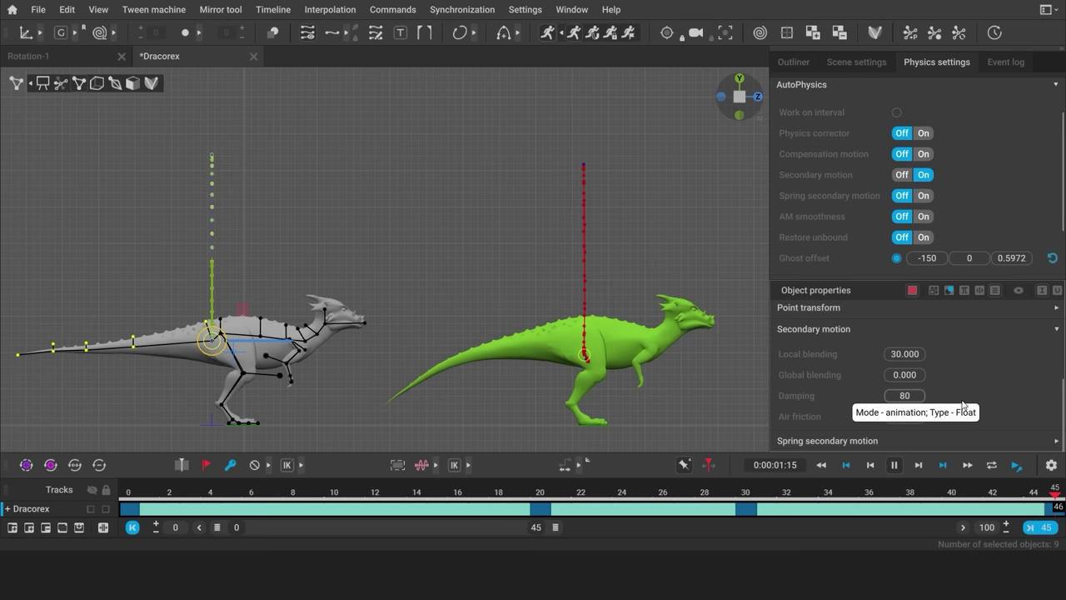
key(Return)
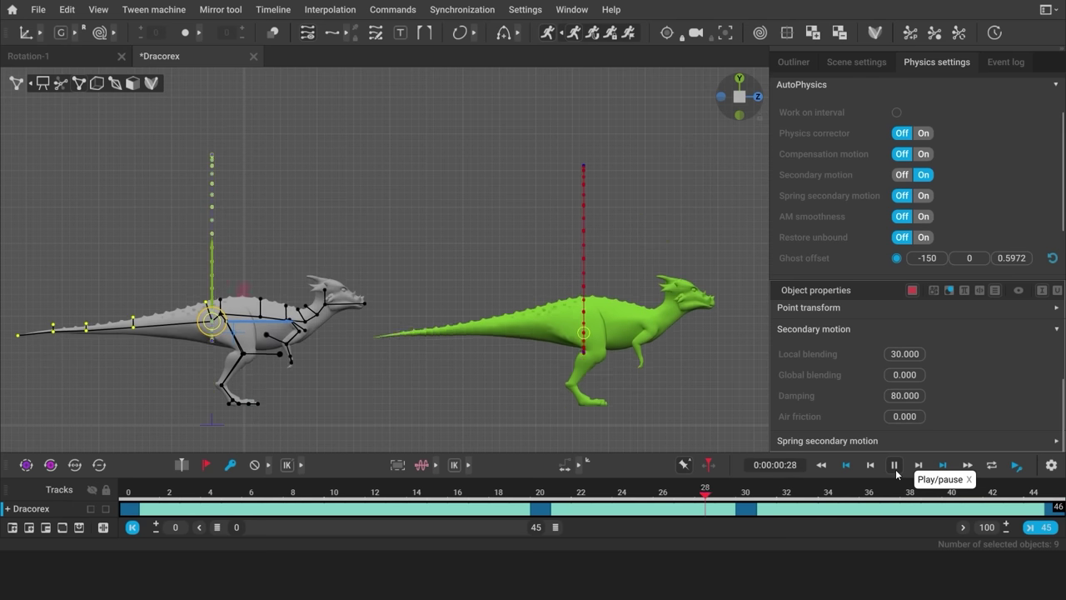
Set both Damping and Air friction of the Dracorex's tail points to 10
click(912, 396)
text(10)
key(Return)
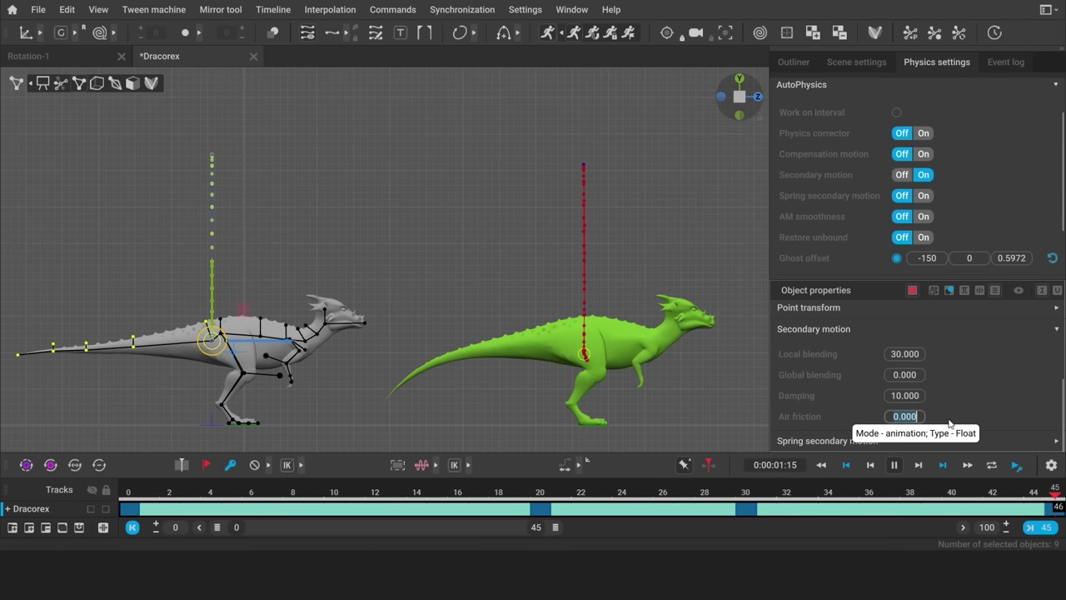
text(10)
key(Return)
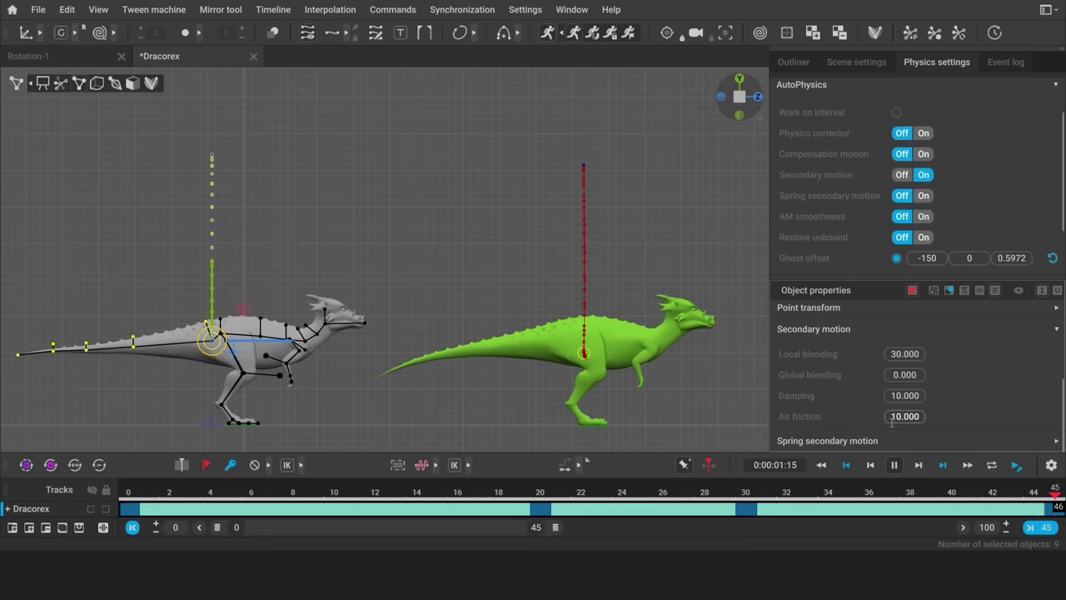
key(Return)
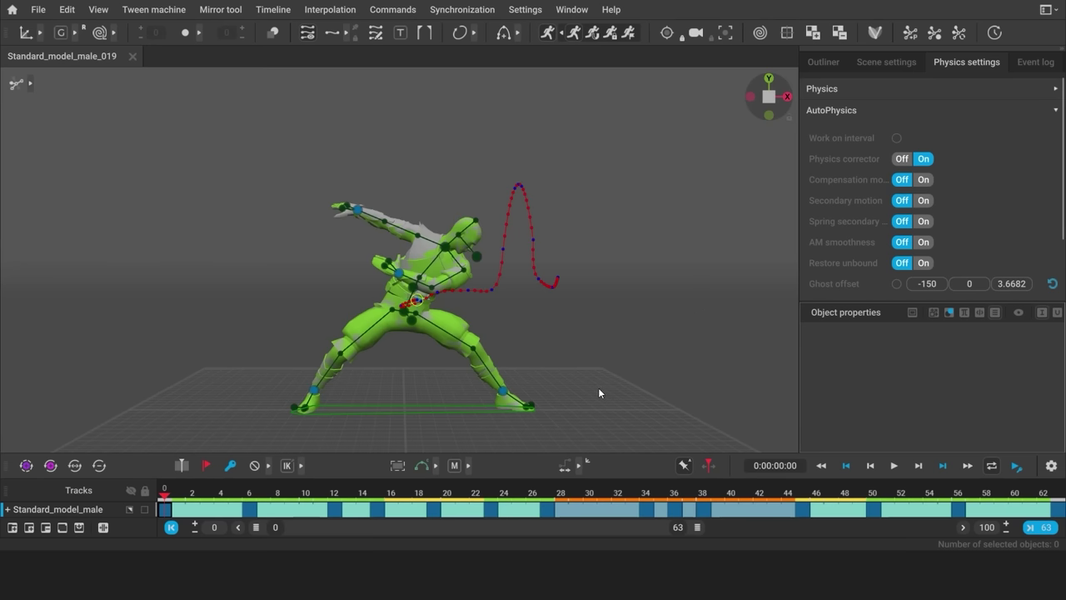
In the male model scene, enable the ghost offset and limit the visible timeline to frames 27–63
click(896, 284)
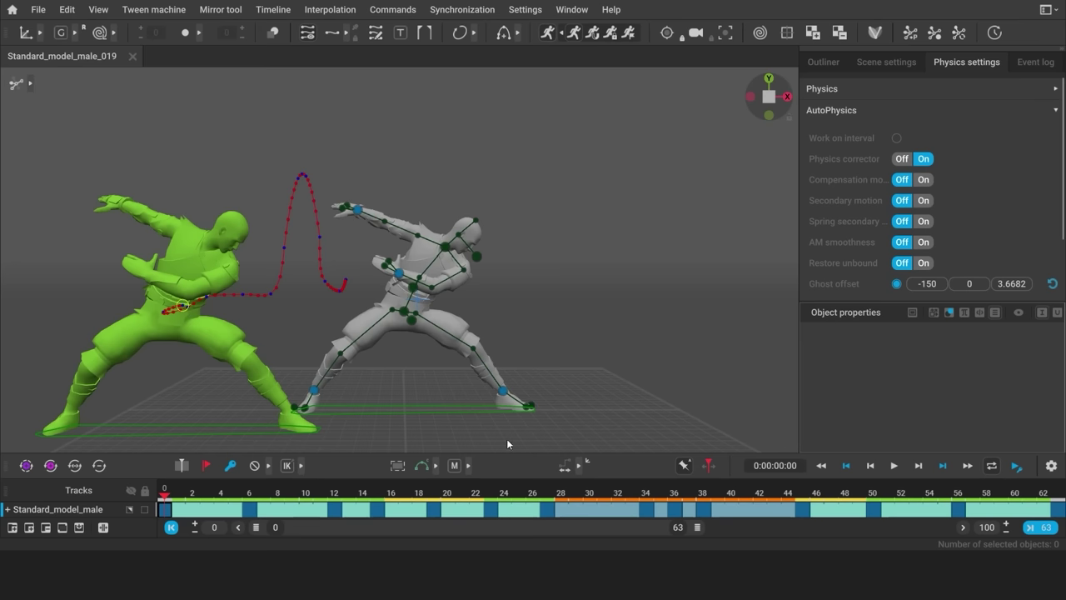
drag(187, 491, 1063, 518)
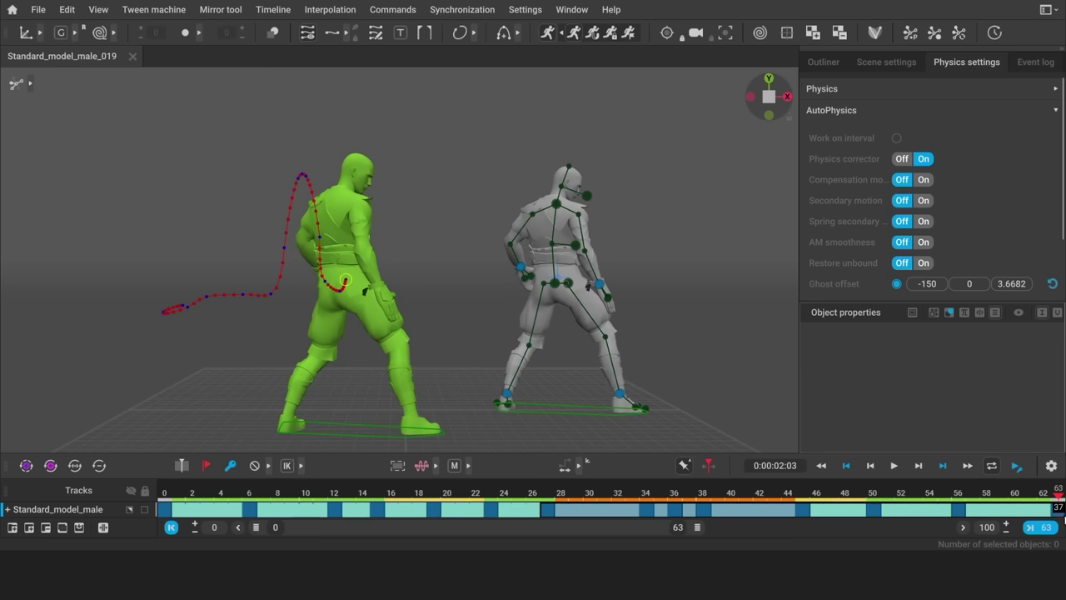
drag(256, 530, 437, 530)
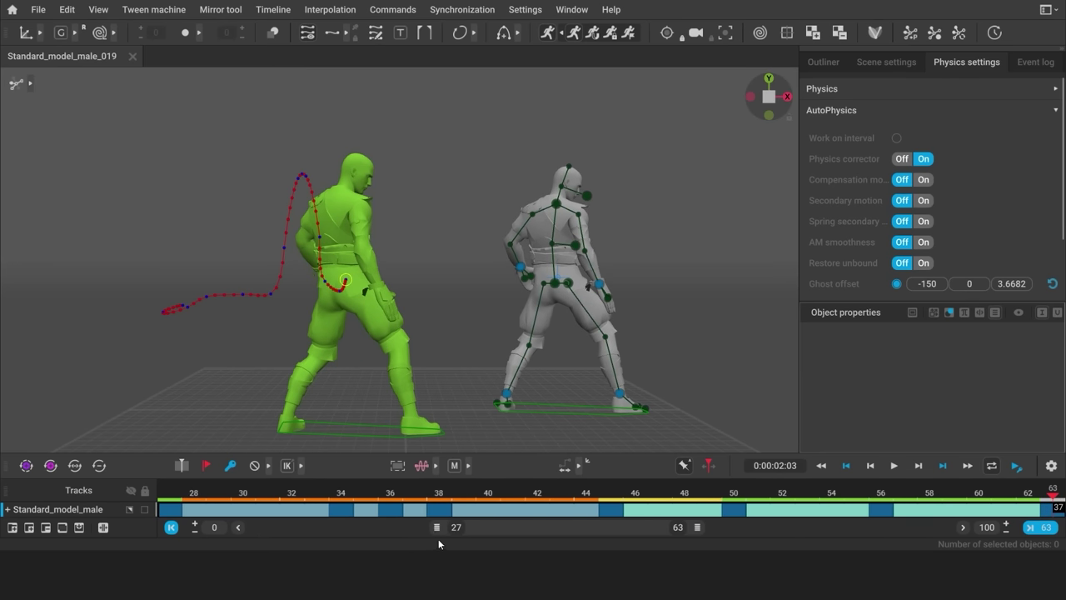
drag(202, 495, 1048, 512)
With Physics corrector off and Secondary motion on, set both shoulder points' Global blending to 50 and Local blending to 0 across frames 27–63
click(922, 201)
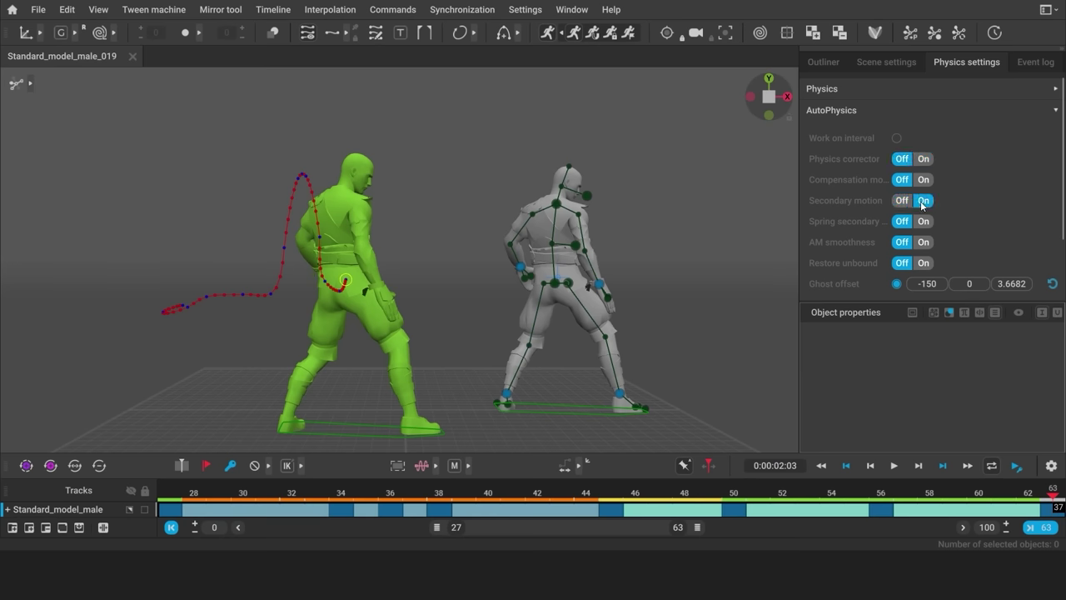
click(532, 215)
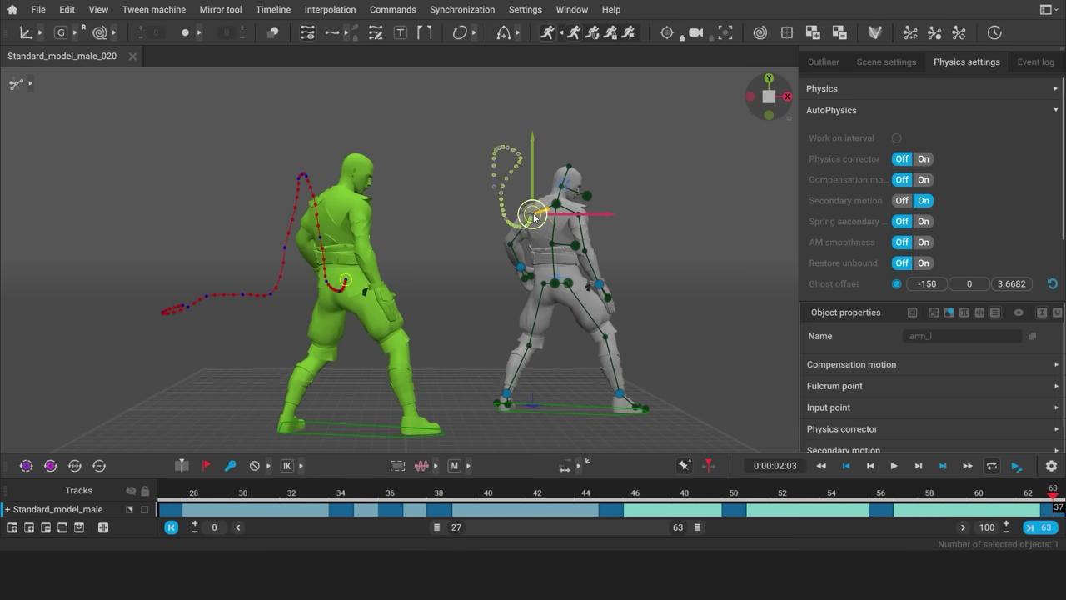
shift+click(576, 217)
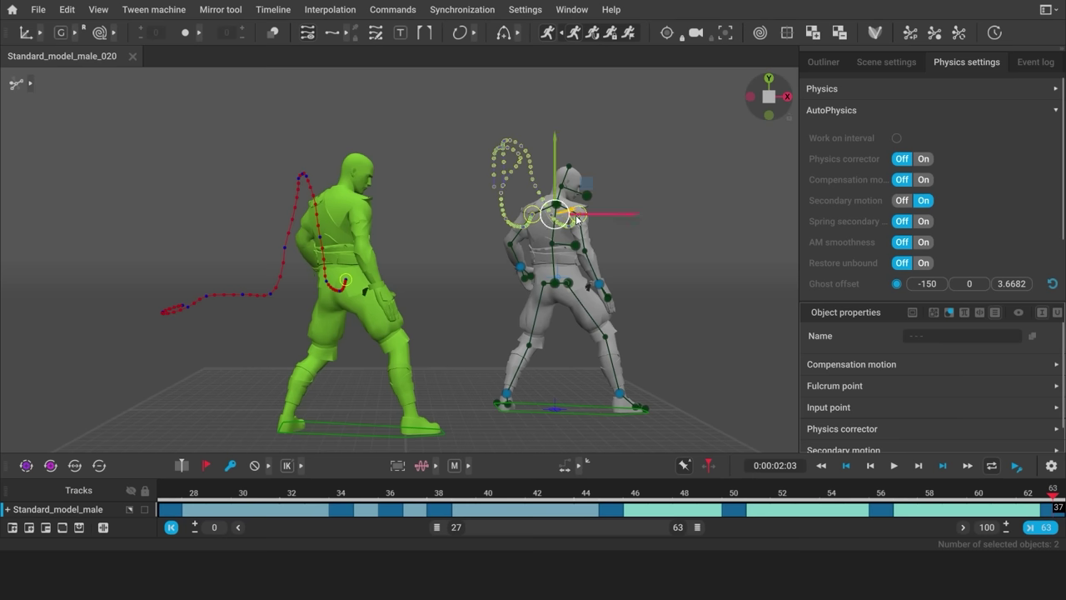
scroll(898, 360, down, 1)
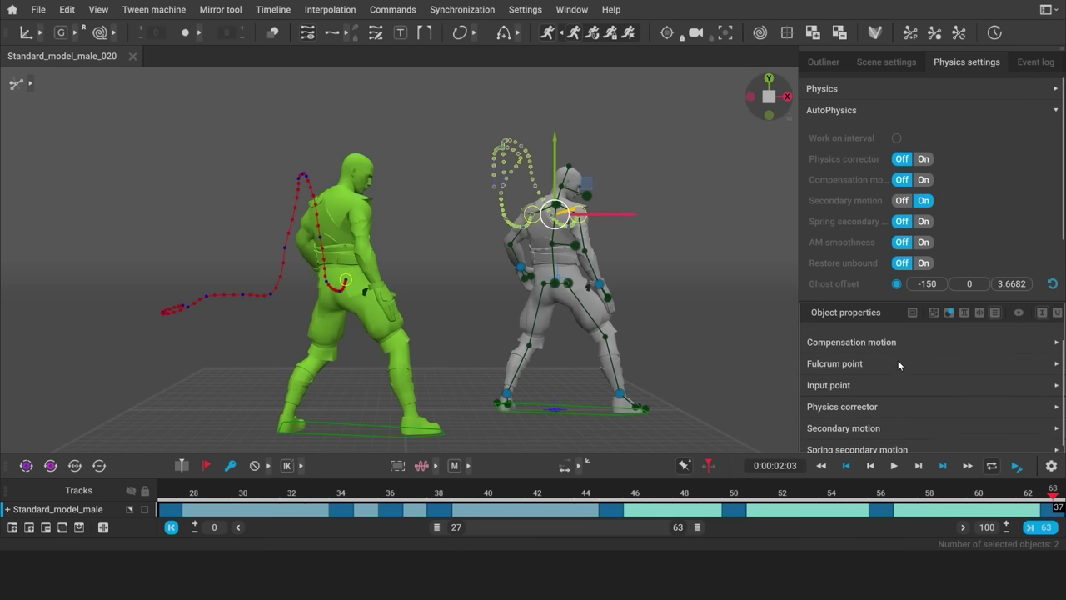
click(897, 420)
scroll(885, 407, down, 1)
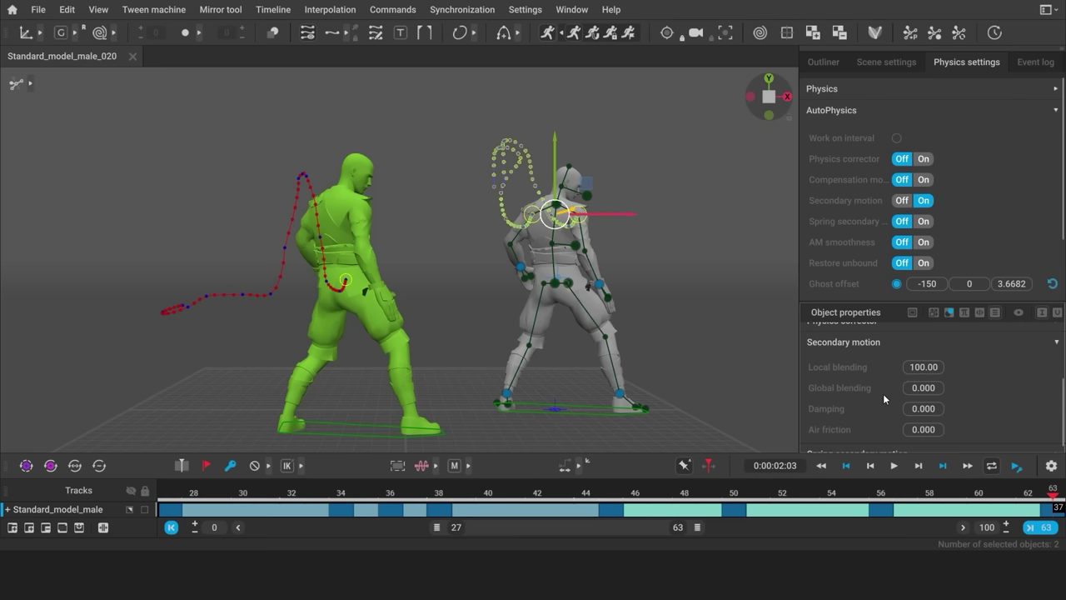
click(910, 316)
text(50)
key(Return)
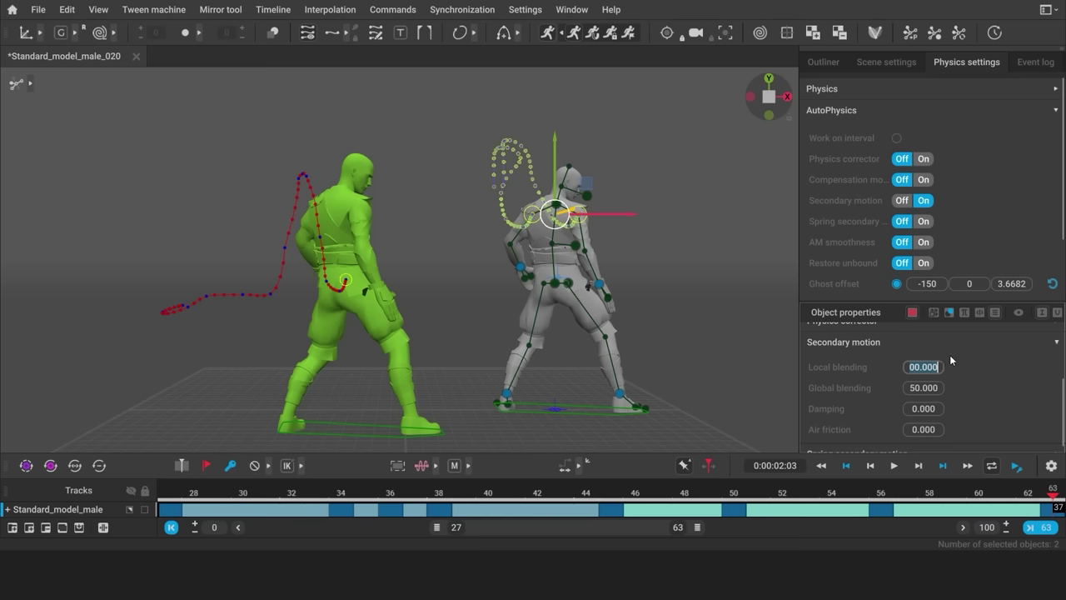
key(Return)
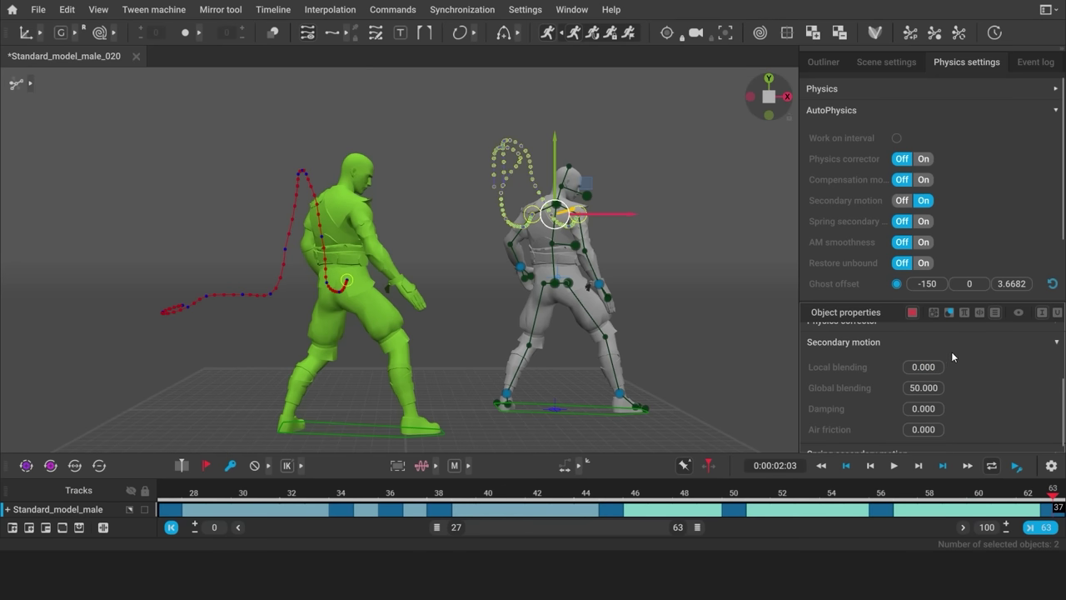
Preview the ghost's jump kick over frames 27–63 with the shoulder blending applied
drag(169, 496, 1055, 521)
click(896, 471)
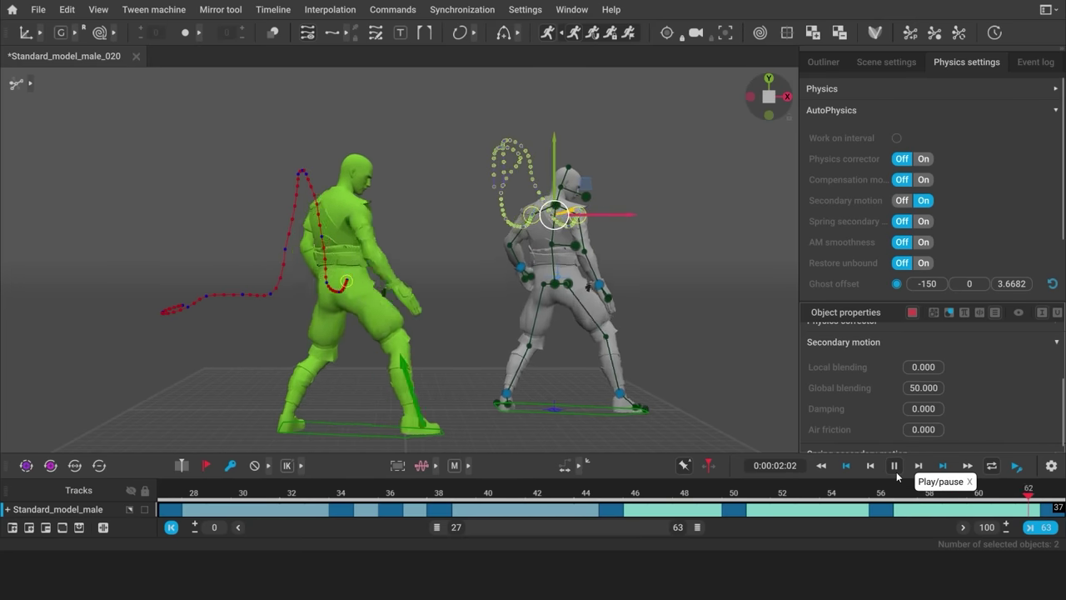
click(896, 472)
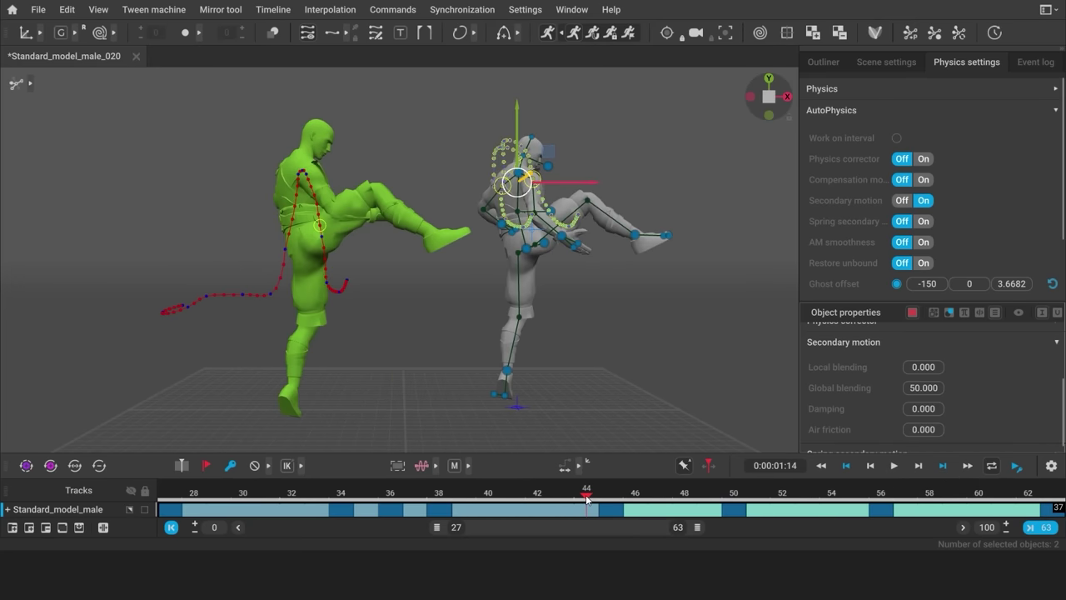
Inspect the Secondary motion settings of both arms' elbow, wrist and hand points, clear the selection, and play back the kick
drag(587, 499, 128, 494)
click(354, 360)
click(540, 208)
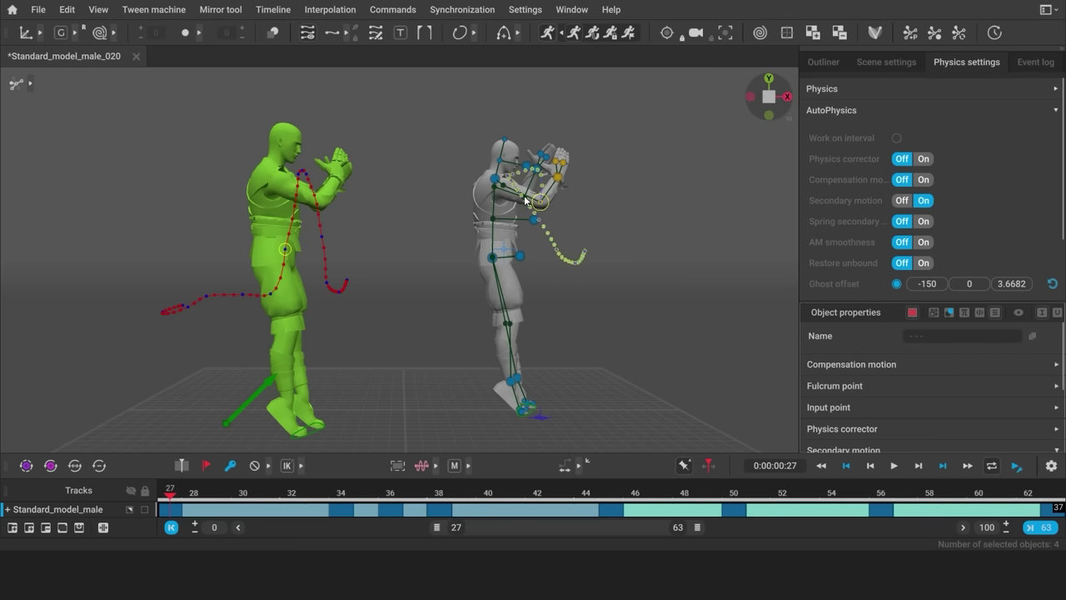
key(w)
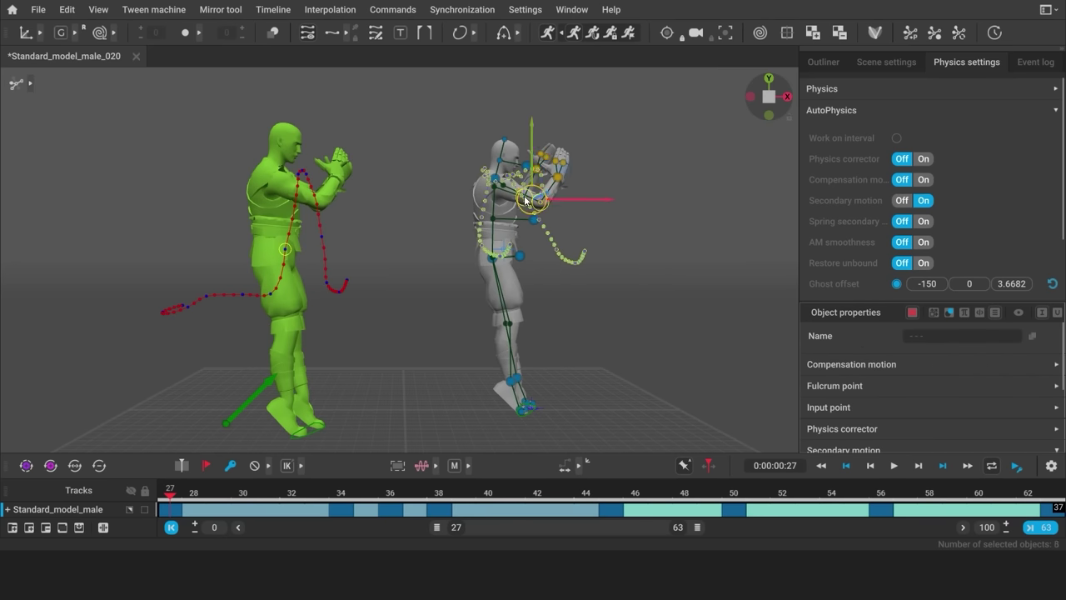
scroll(903, 392, down, 3)
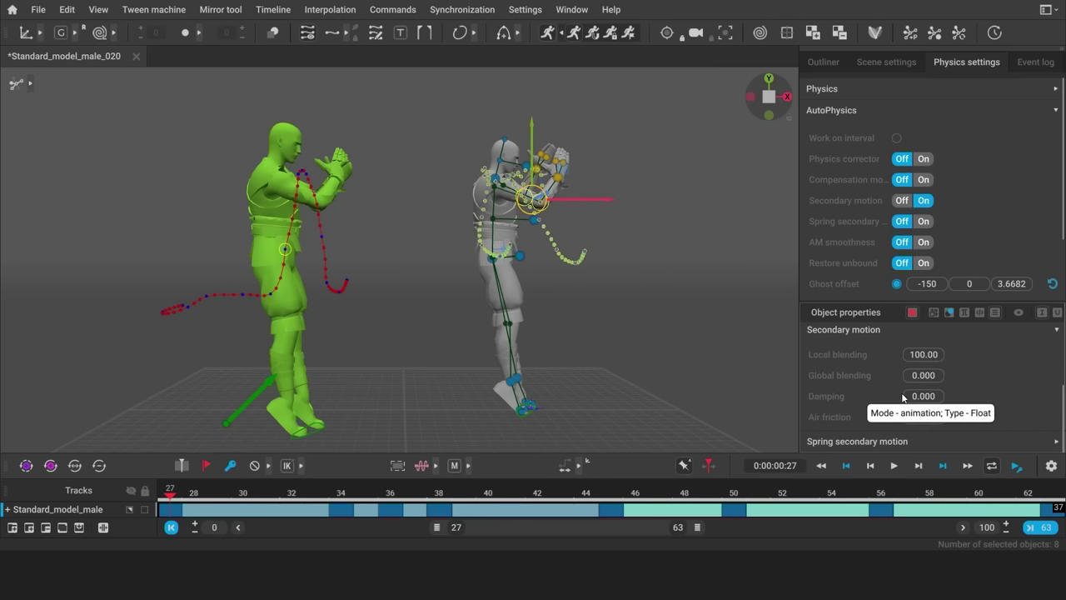
click(683, 325)
click(893, 467)
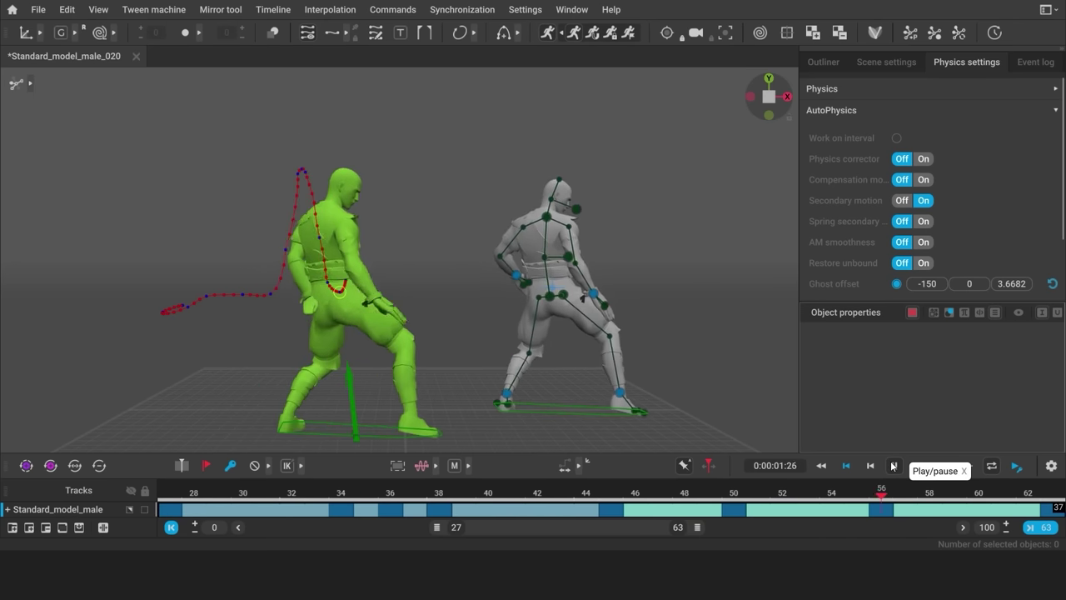
click(893, 466)
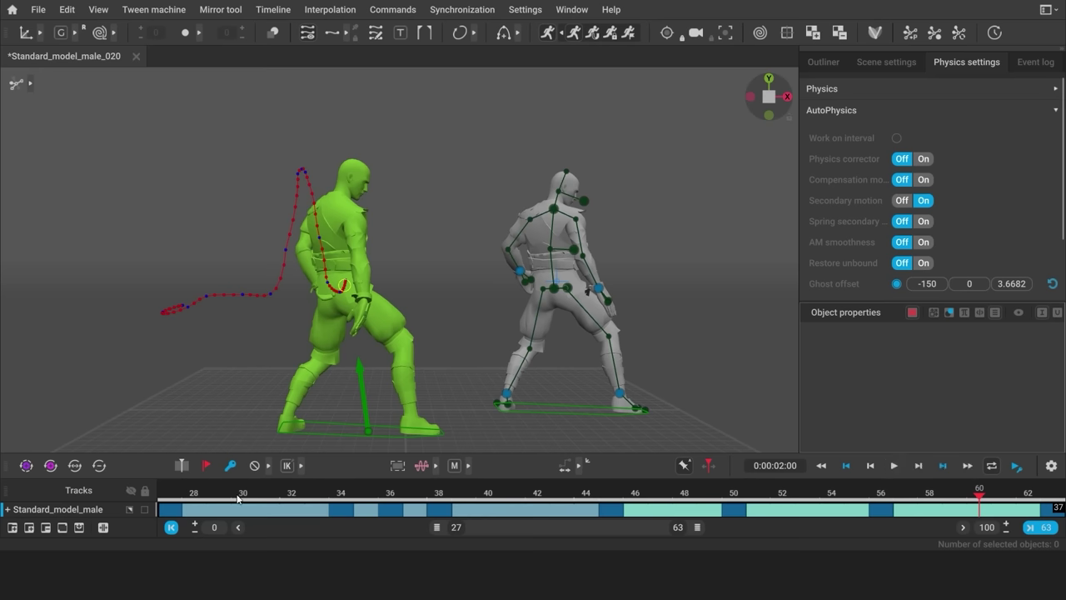
Across frames 27–36, set both arms' elbow, wrist and hand points to Local blending 0 and Global blending 50, and preview the motion
click(468, 497)
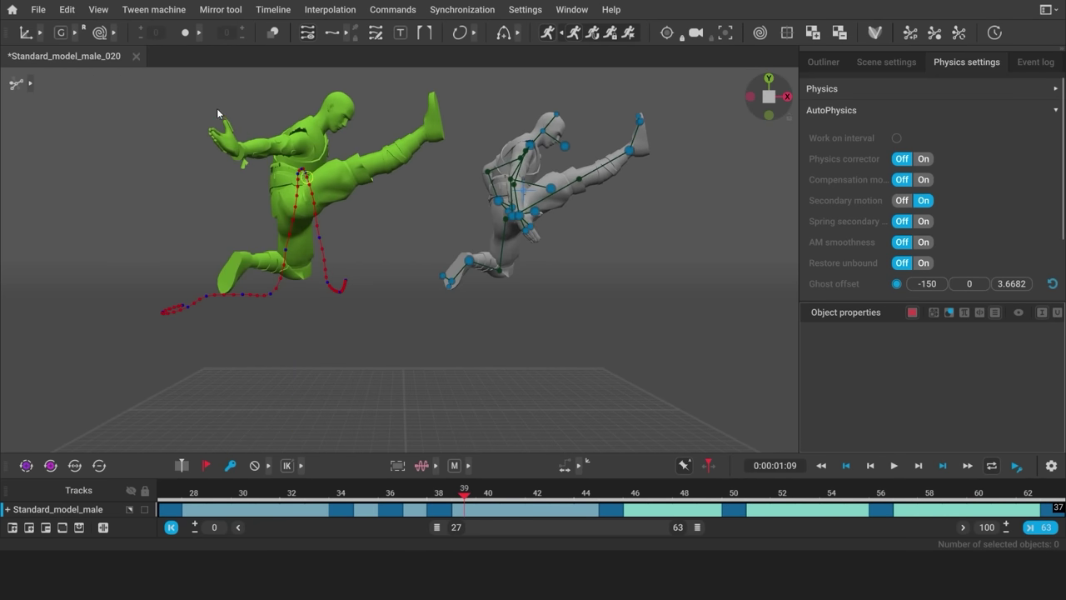
drag(435, 497, 394, 509)
double_click(538, 203)
scroll(888, 411, down, 3)
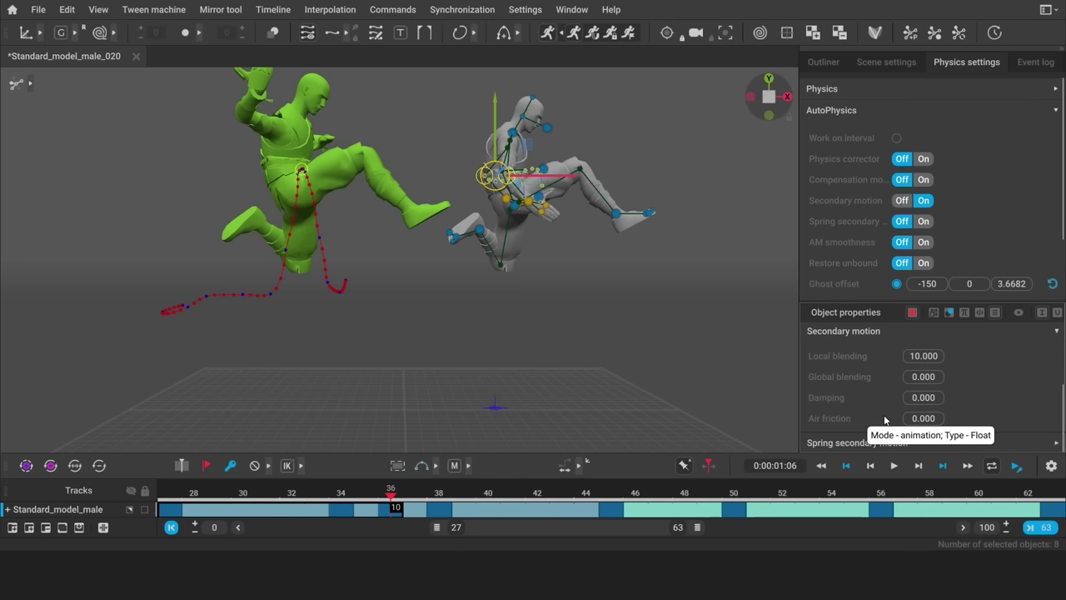
click(926, 357)
text(50)
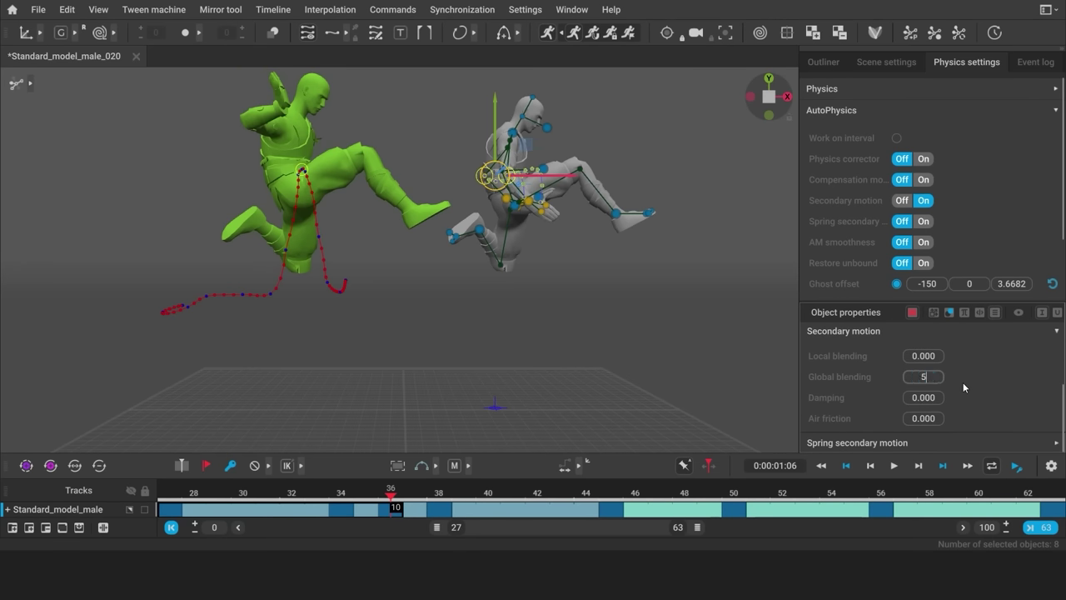
key(Return)
drag(210, 500, 806, 496)
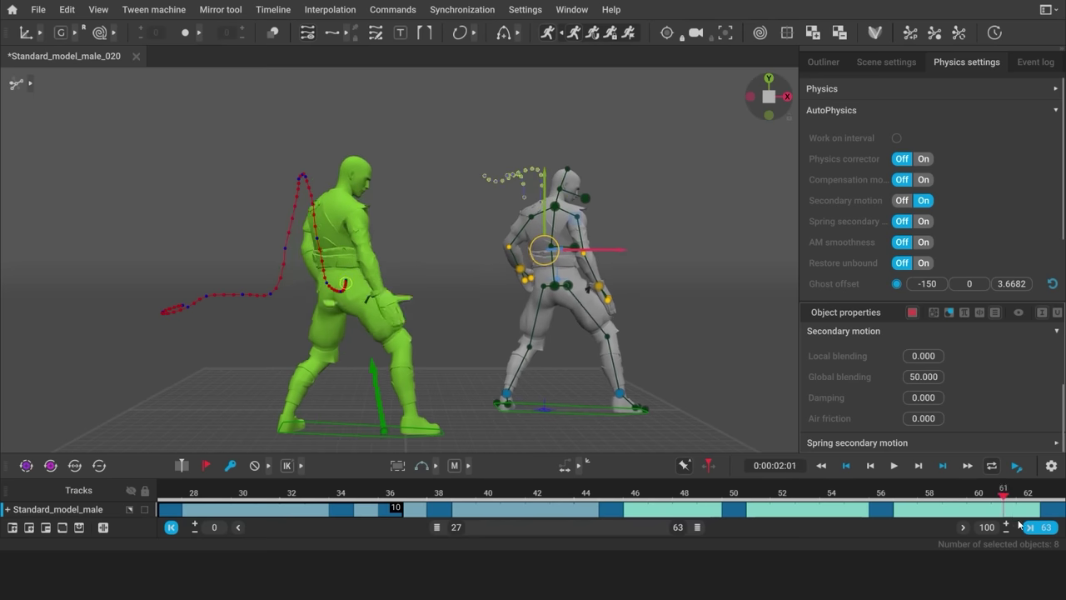
click(894, 465)
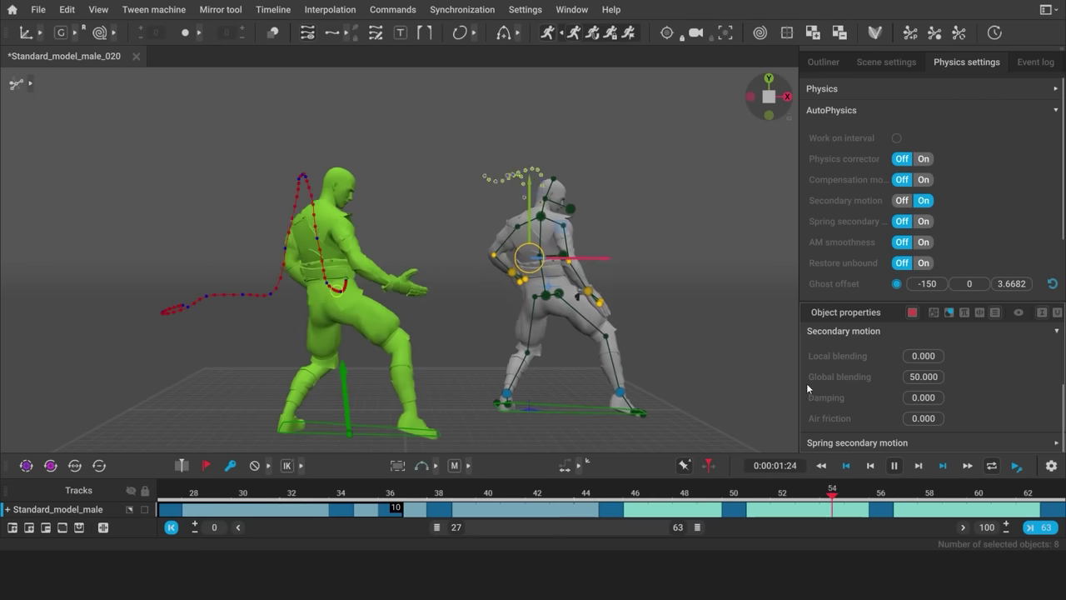
click(893, 466)
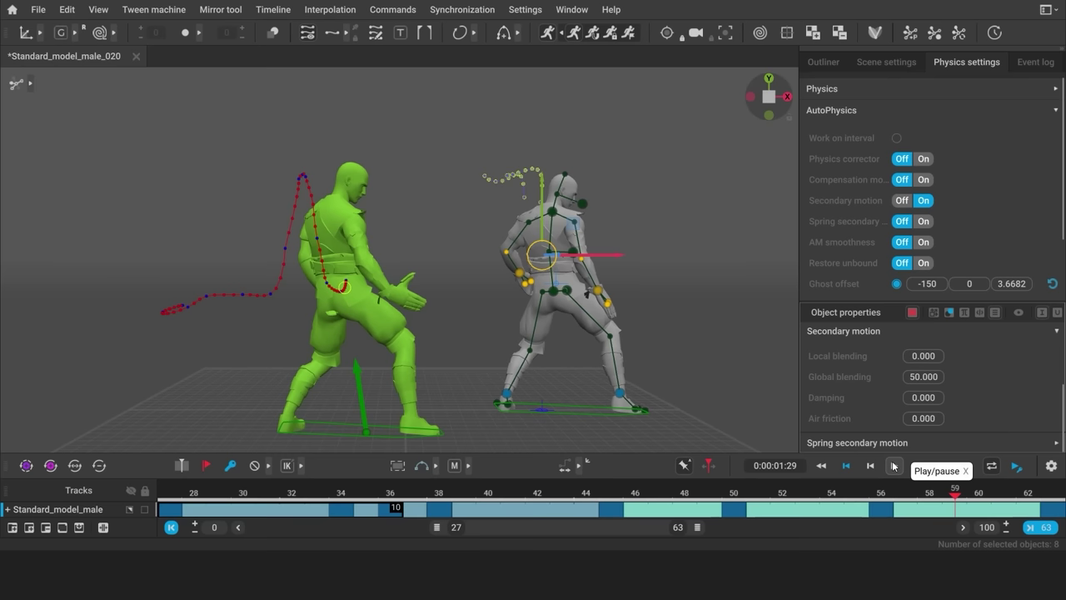
Across frames 38–63, set the same arm points to Local blending 30, Damping 10 and Air friction 10, and preview the motion
drag(440, 506, 1053, 507)
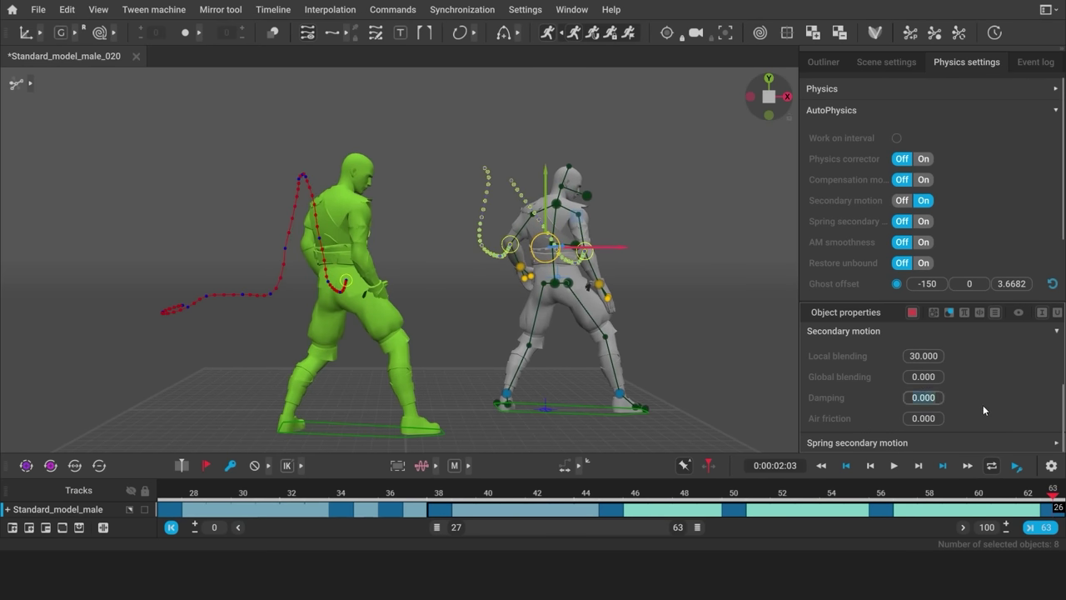
text(10)
key(Return)
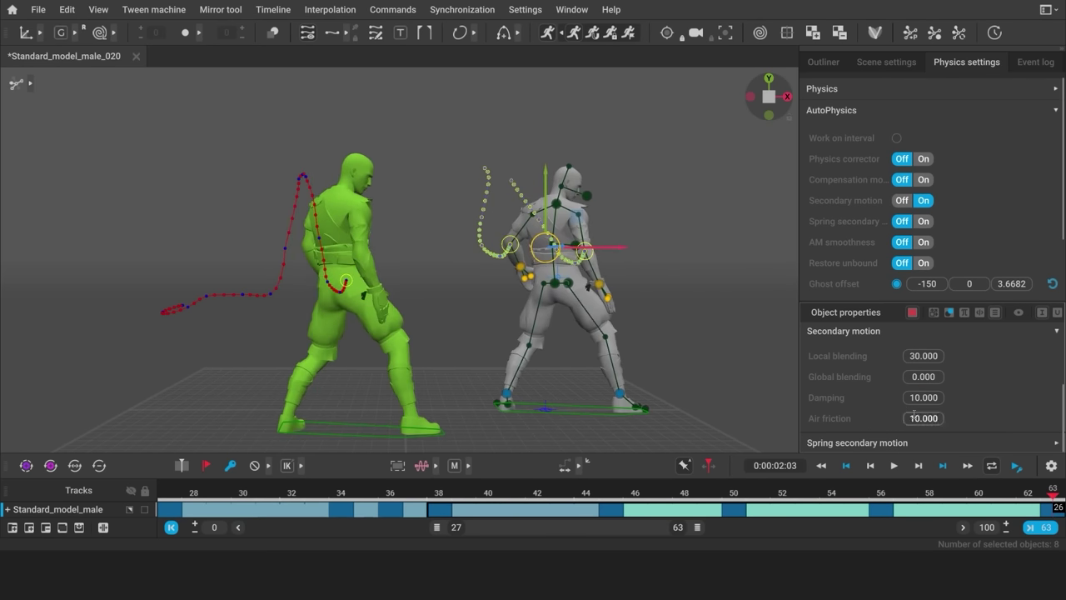
drag(442, 497, 1057, 501)
click(896, 468)
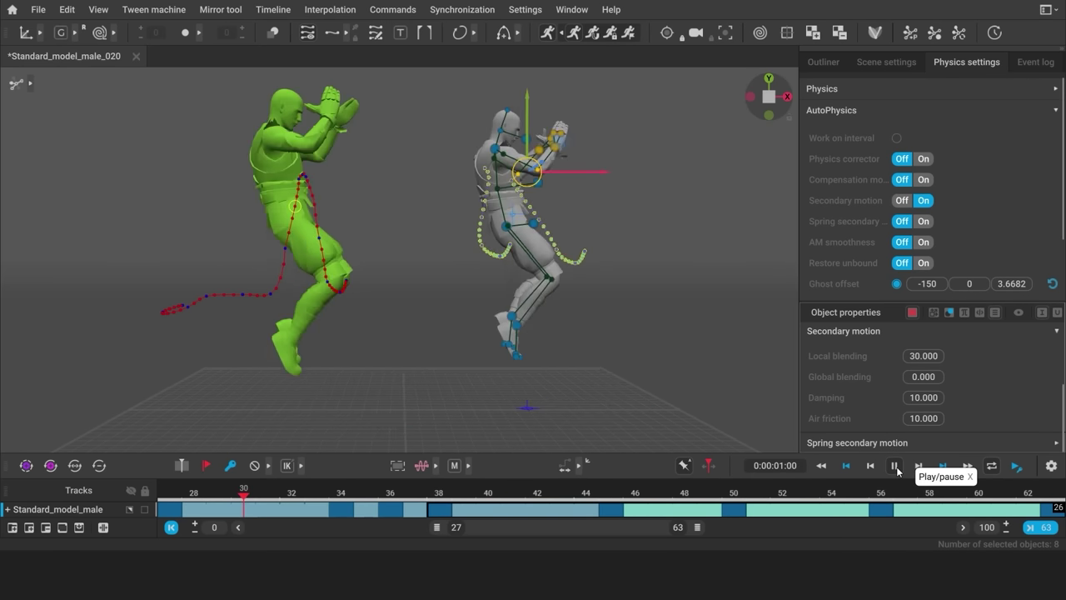
click(898, 471)
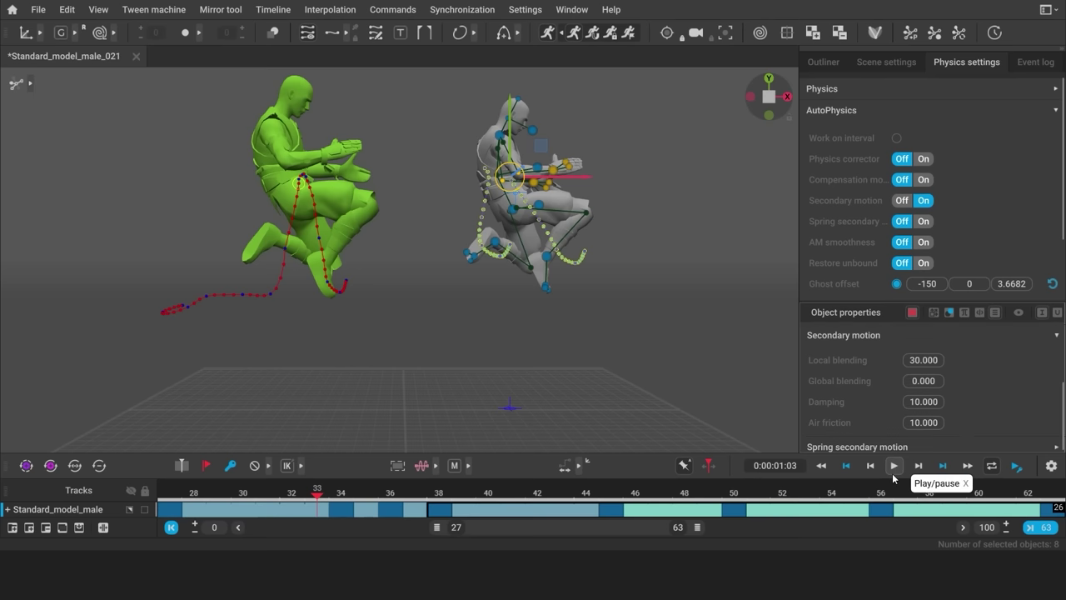
Across frames 27–63, select the upper-spine, neck, head and head-direction points and set their Local blending to 10
click(894, 472)
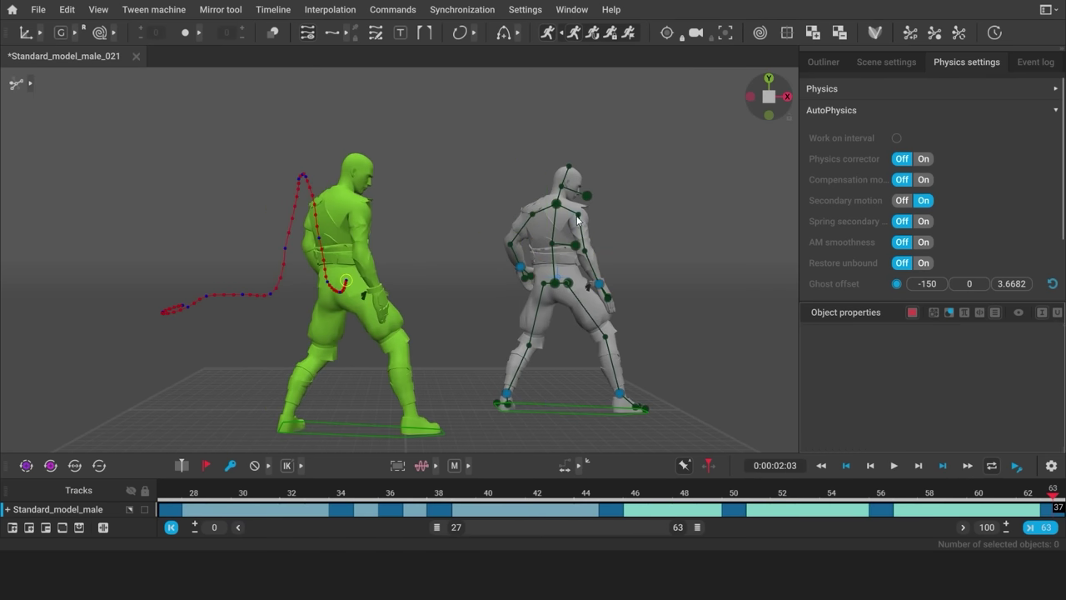
click(556, 213)
shift+click(557, 204)
shift+click(562, 187)
shift+click(569, 167)
shift+click(587, 195)
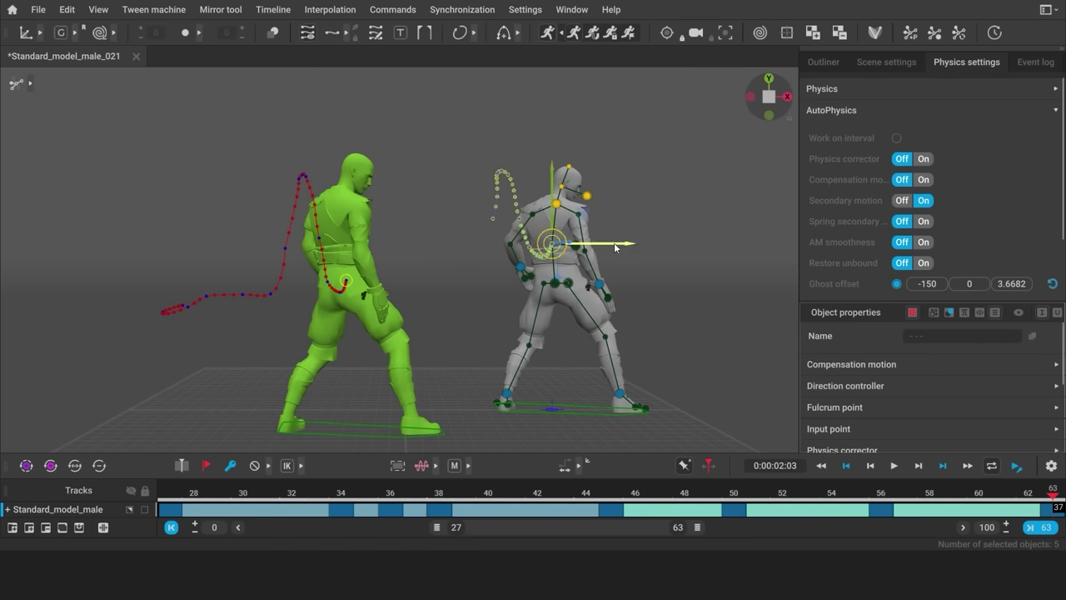
scroll(1065, 335, down, 5)
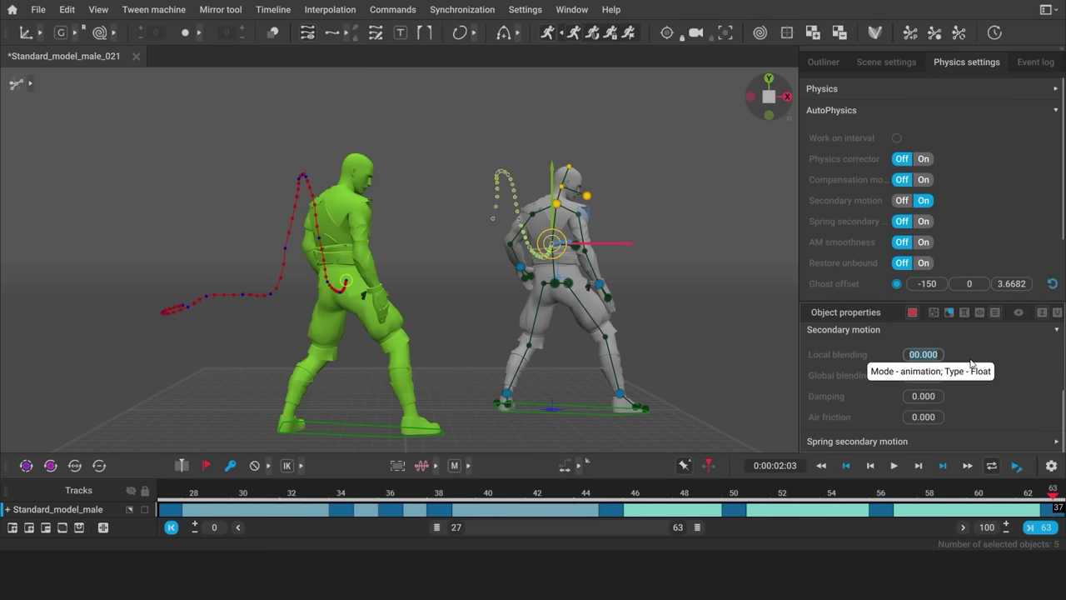
key(Return)
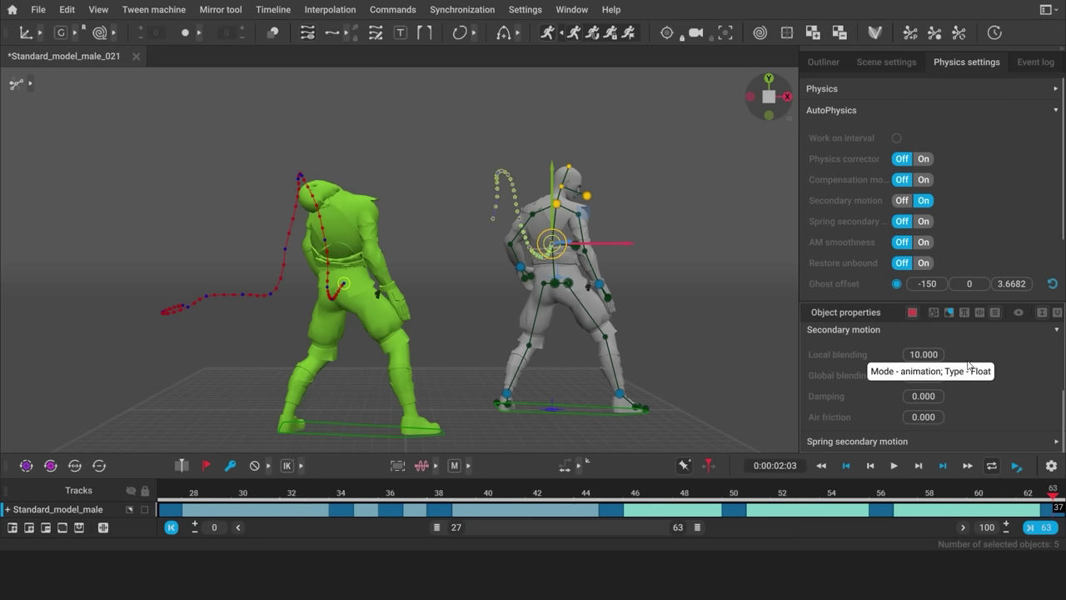
Preview the kick over frames 27–63, raise the same points' Local blending to 30, and preview again
drag(216, 497, 1062, 512)
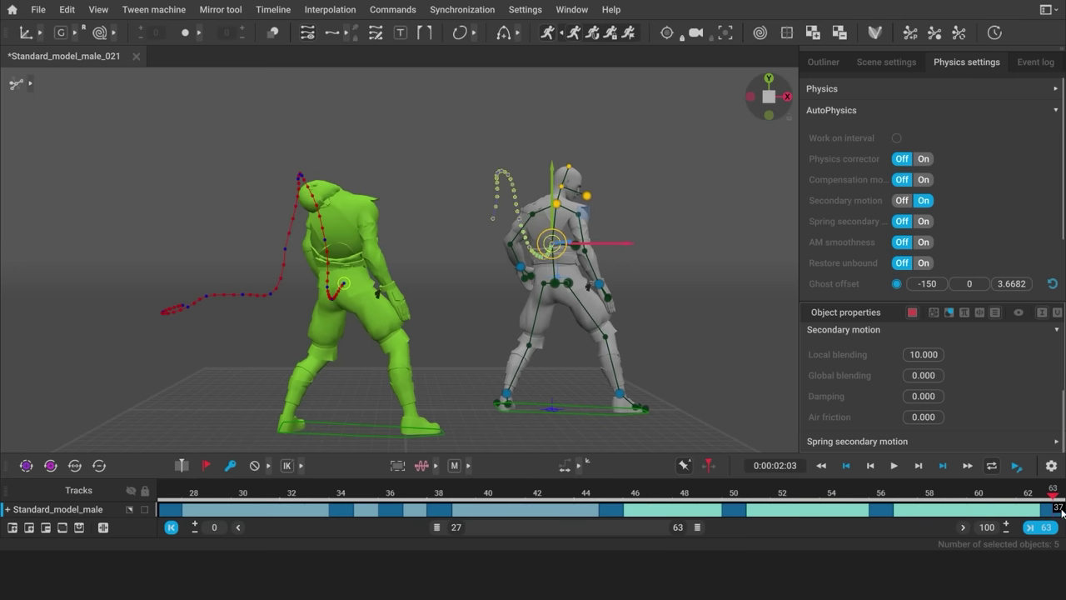
click(894, 466)
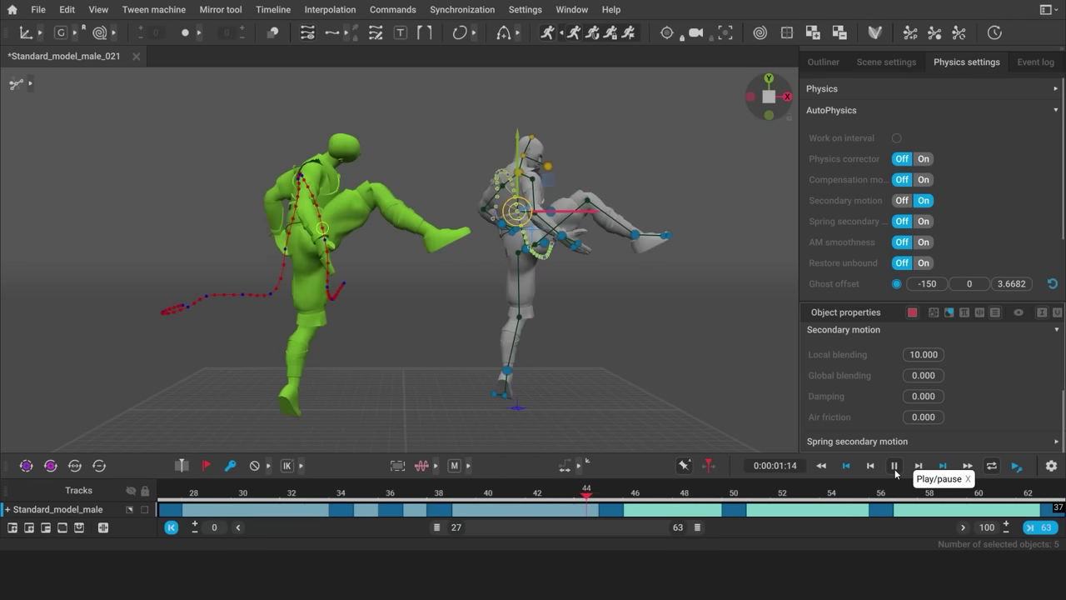
click(894, 470)
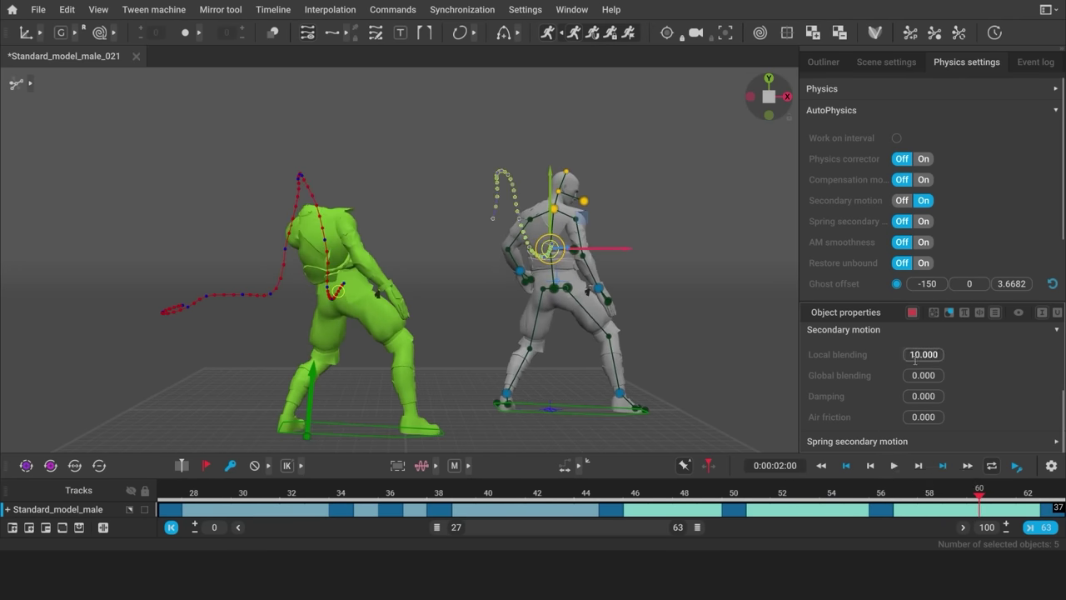
text(30)
key(Return)
click(893, 467)
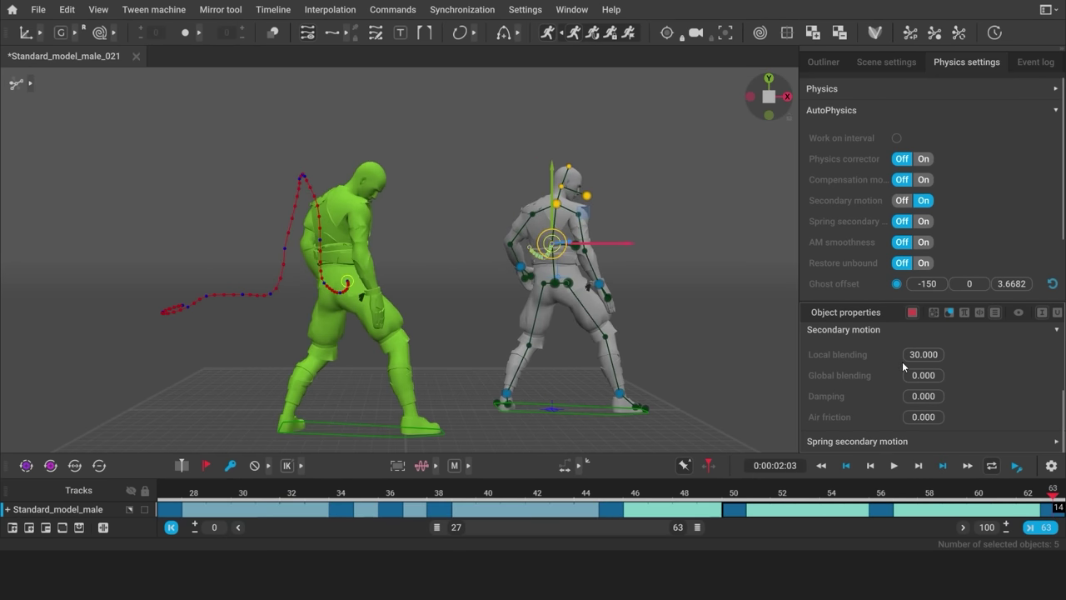
Across frames 50–63, set the head and upper-spine points to Local blending 80 and Damping 50, and preview the motion
drag(939, 356, 830, 389)
text(80)
key(Return)
click(756, 502)
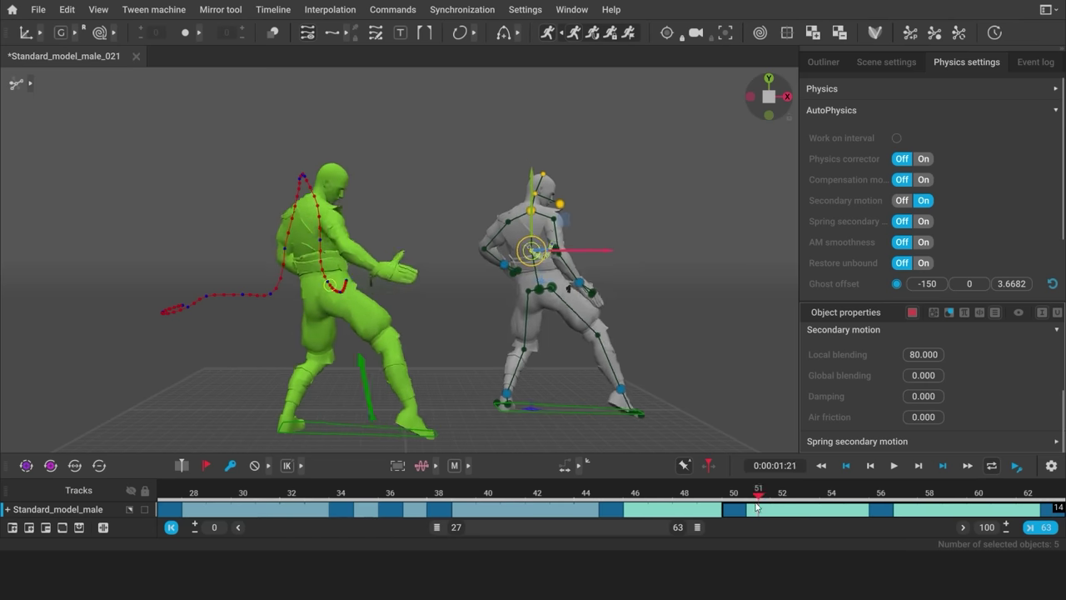
drag(758, 509, 906, 509)
drag(907, 397, 958, 358)
text(50)
key(Return)
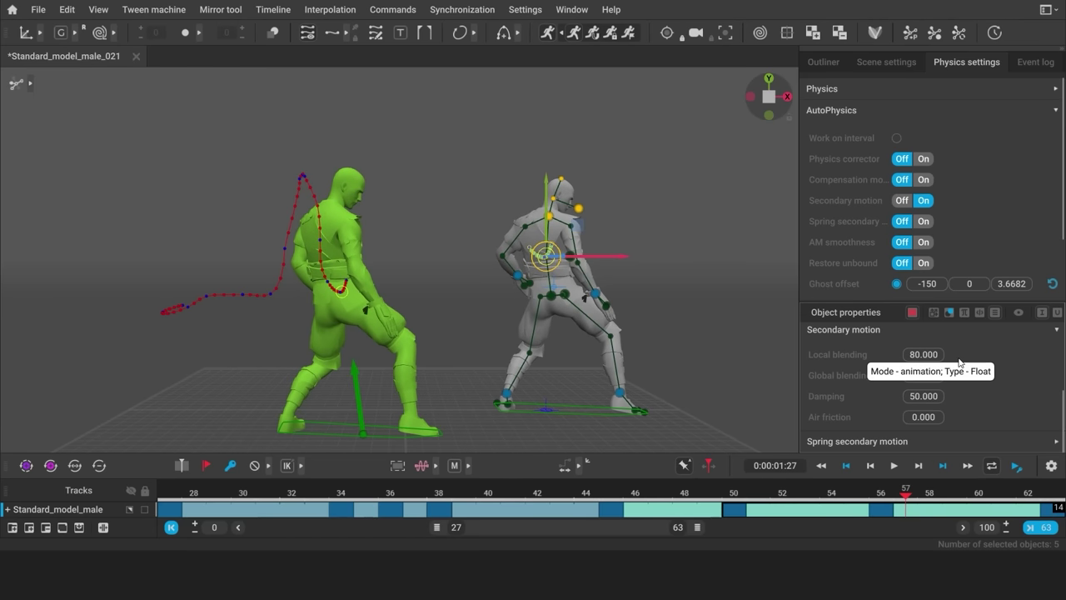
click(893, 467)
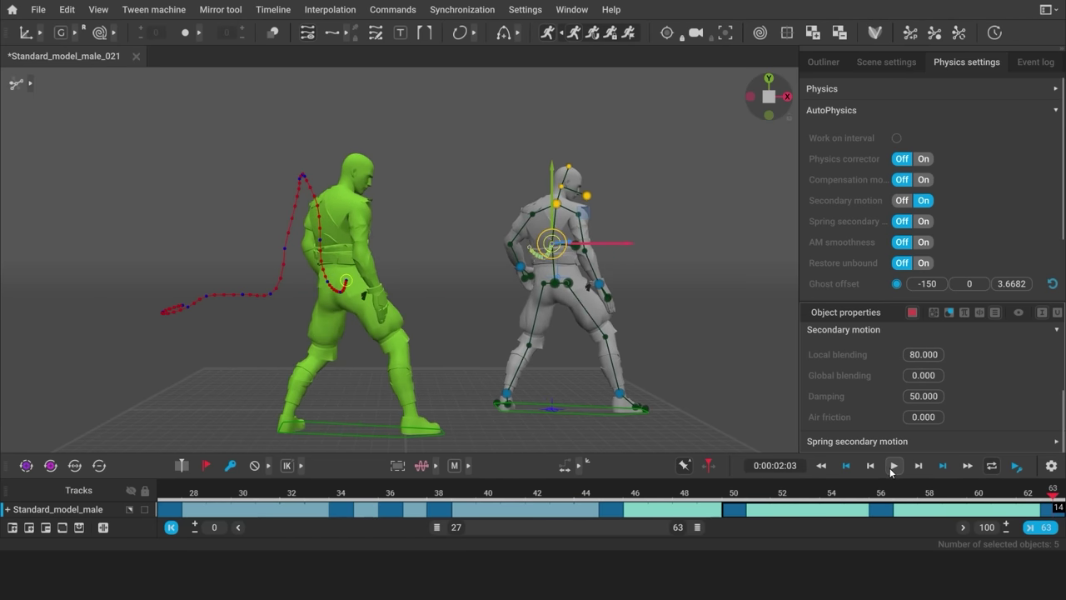
click(893, 467)
Across frames 27–45, set the head and upper-spine points to Local blending 50, Damping 30 and Air friction 10, previewing the result
drag(414, 523, 609, 515)
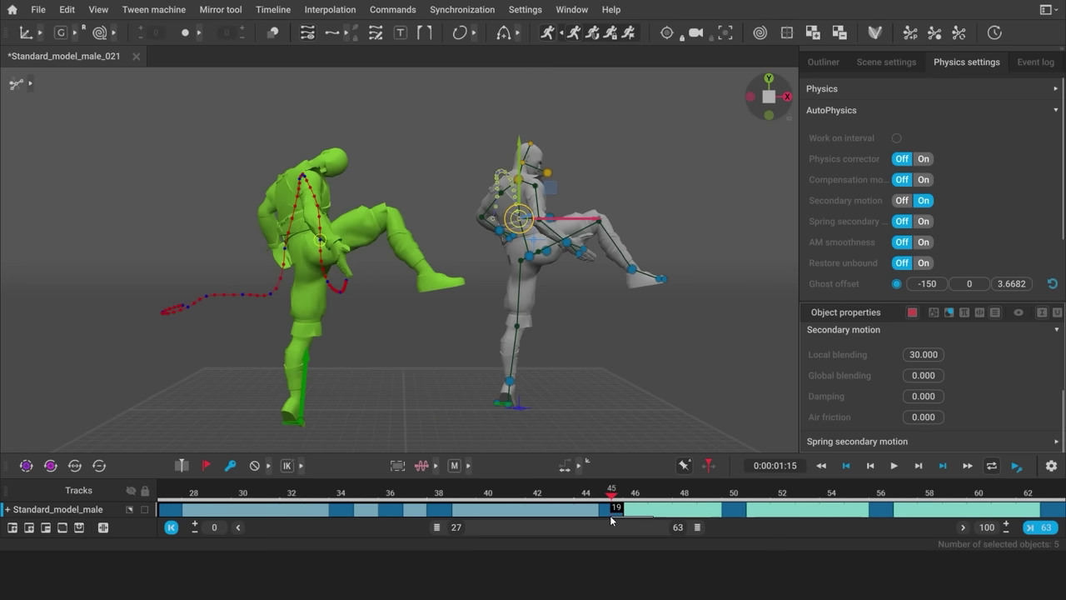
text(30)
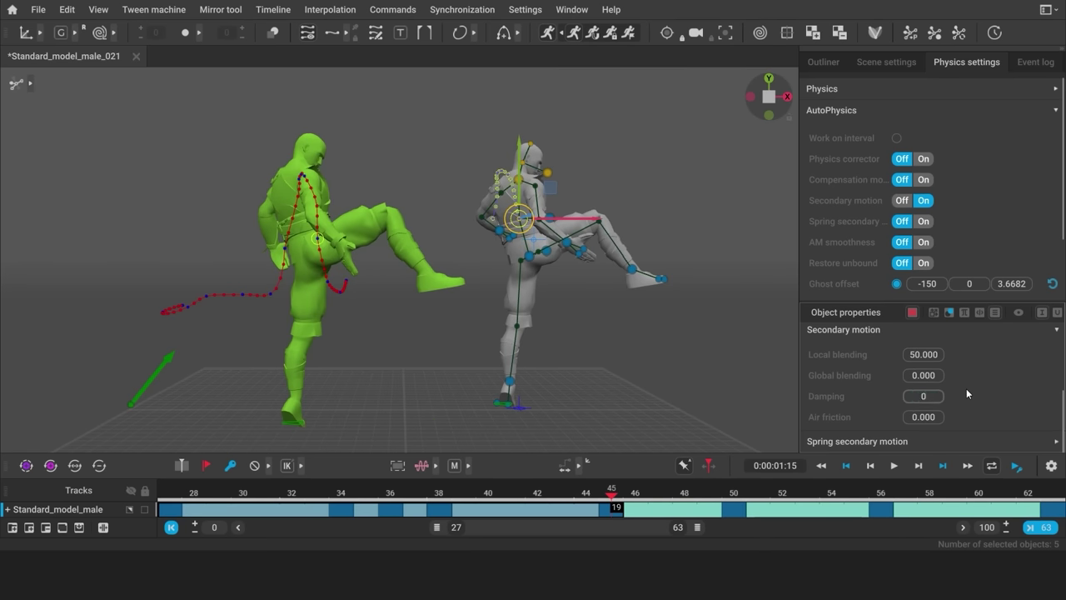
key(Return)
click(894, 465)
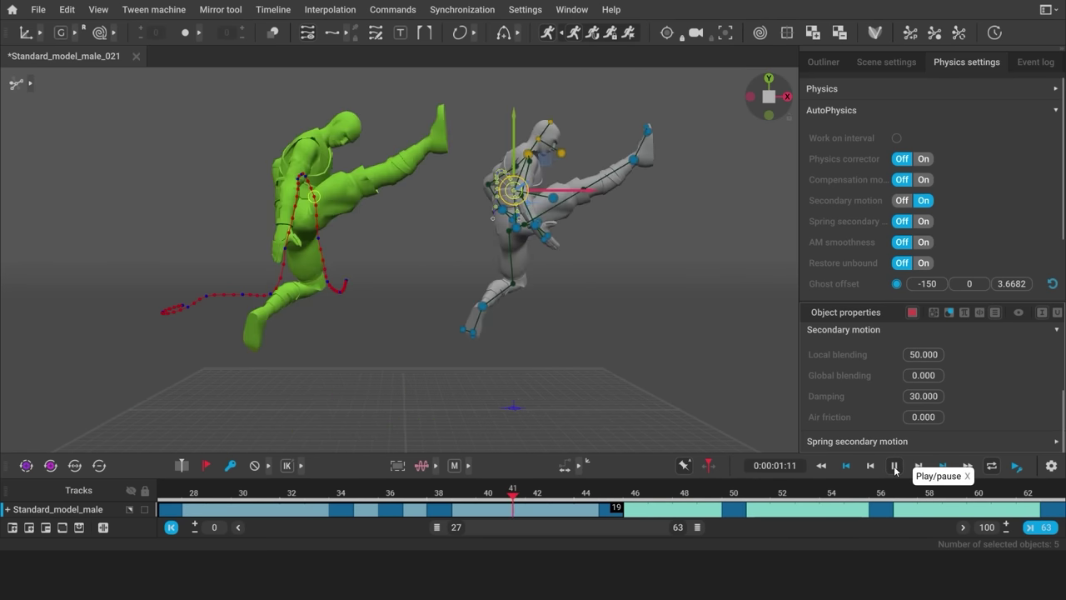
click(894, 465)
drag(474, 497, 507, 495)
text(10)
key(Return)
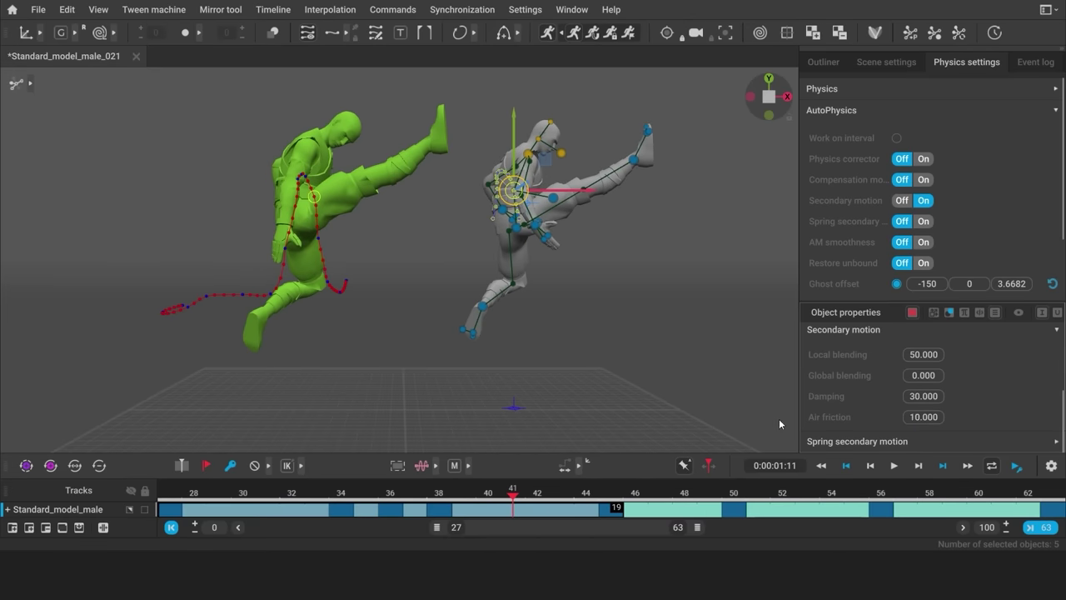
For the same points across frames 27–45, set Damping to 40 and Local blending to 60
click(921, 397)
text(40)
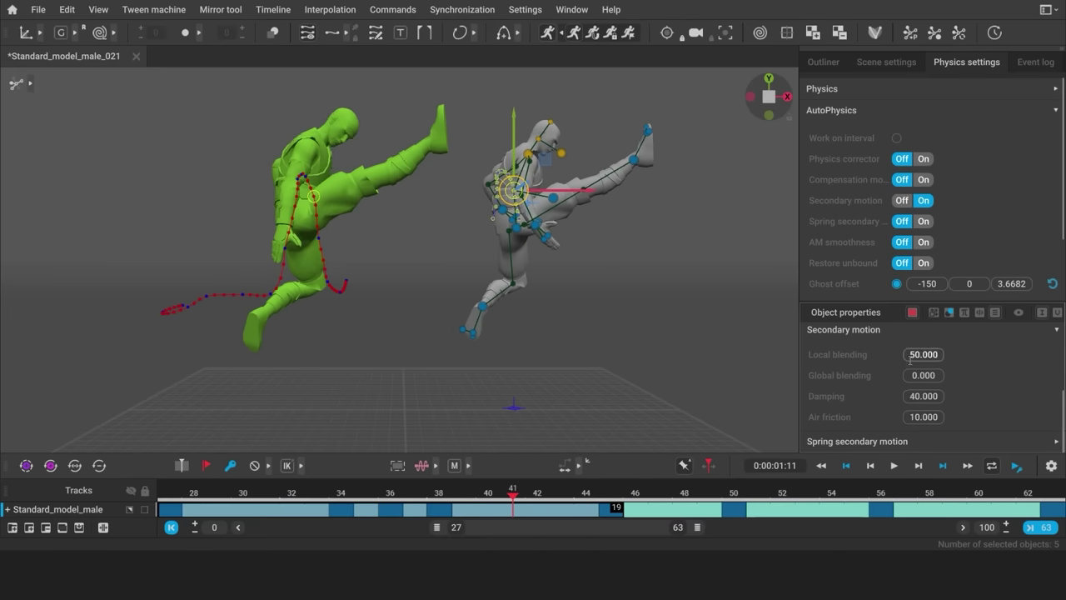
text(60)
key(Return)
Preview the ghost's tuned secondary motion, playing the full jump kick over frames 0–63
click(893, 465)
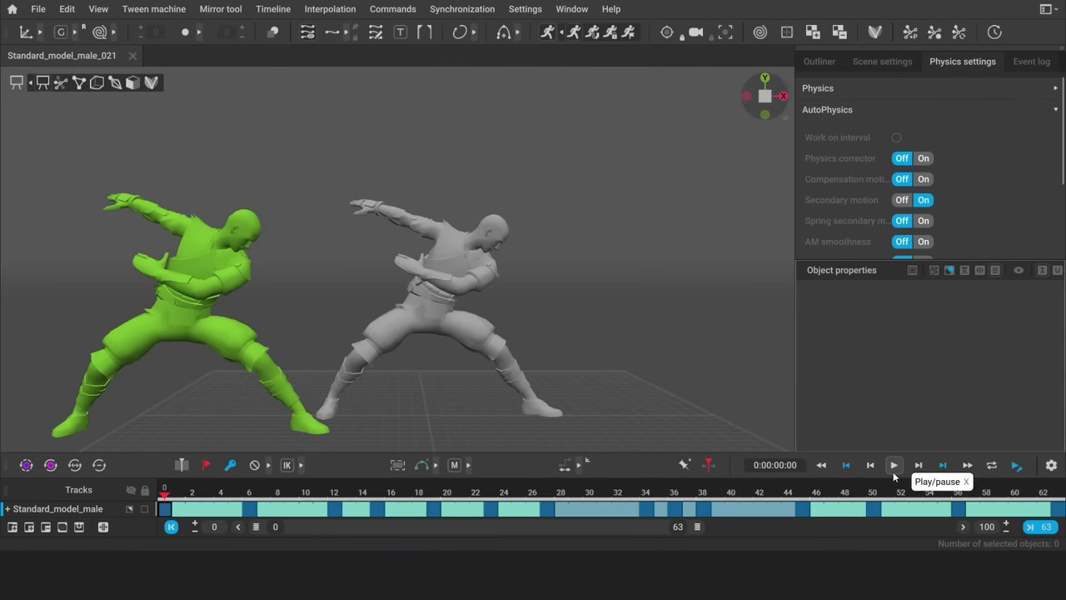
click(893, 472)
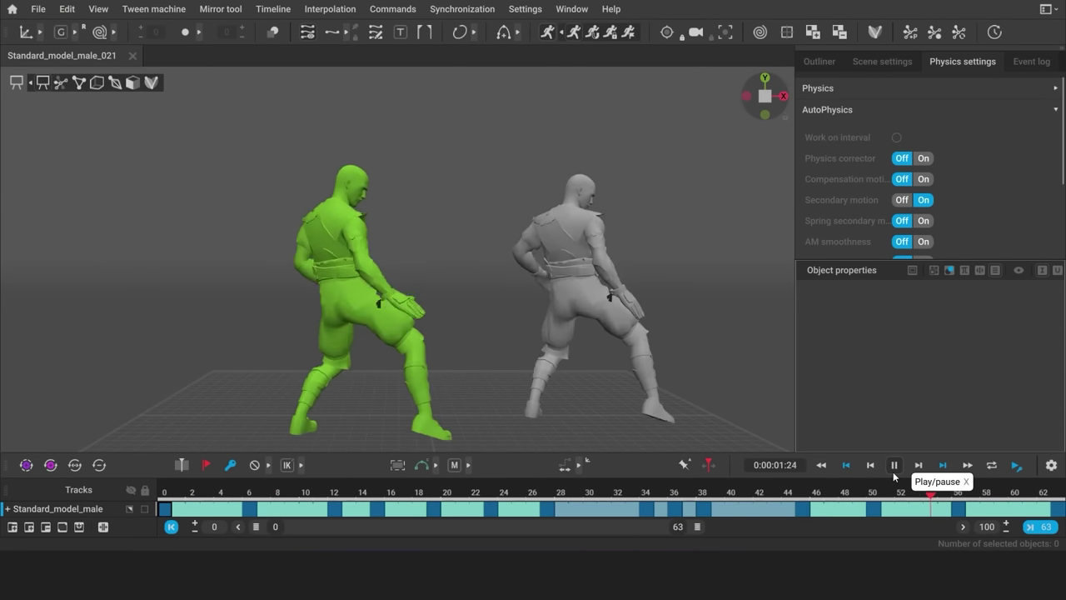
drag(726, 493, 1058, 493)
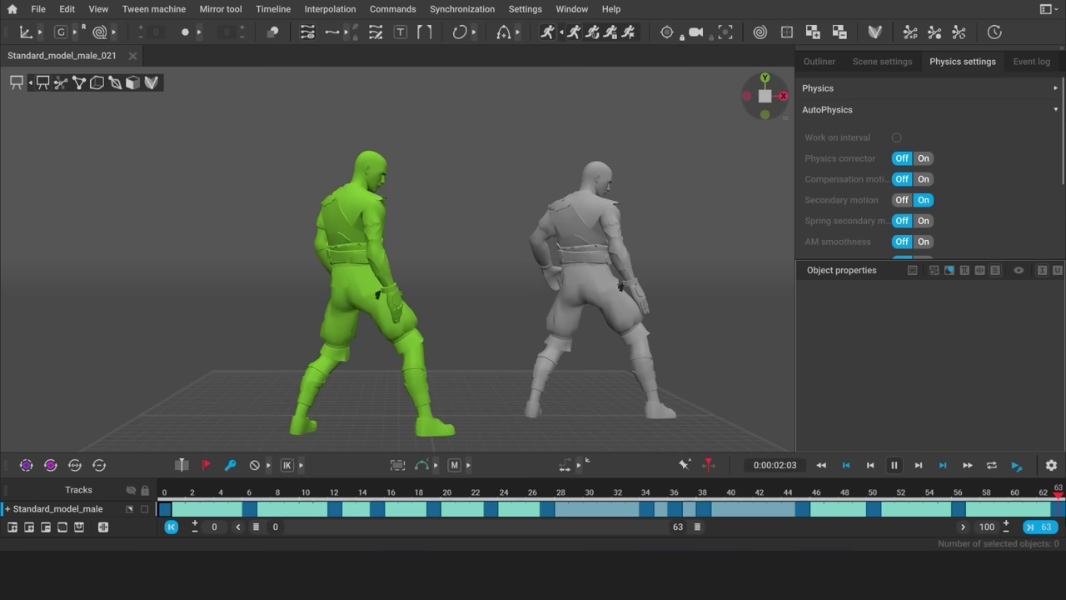
Snap the animation to the AutoPhysics ghost, turning Secondary motion off and resetting its parameters to their defaults
click(593, 38)
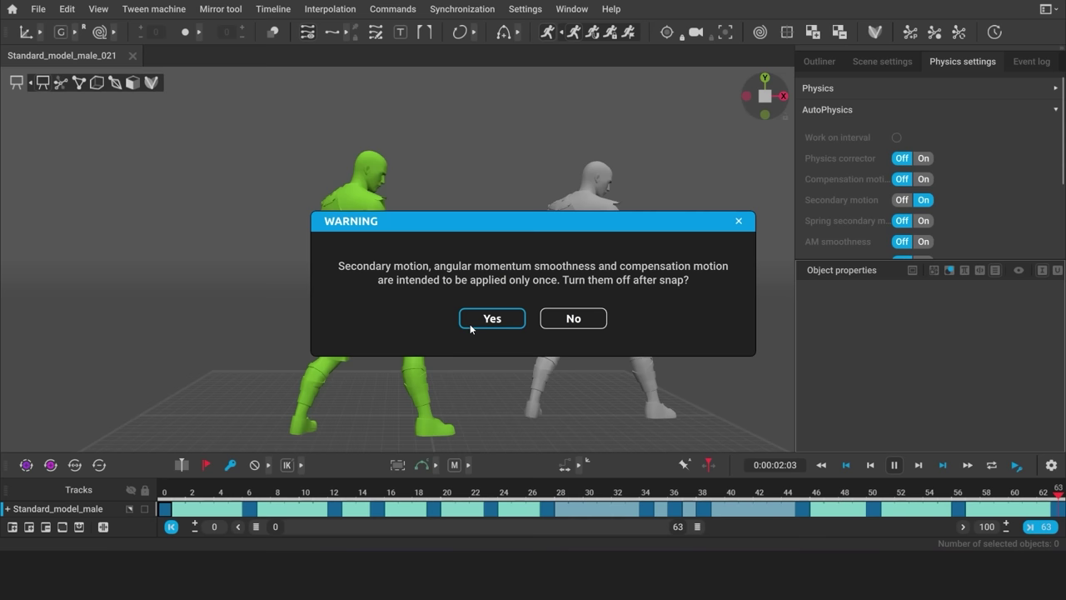
click(471, 328)
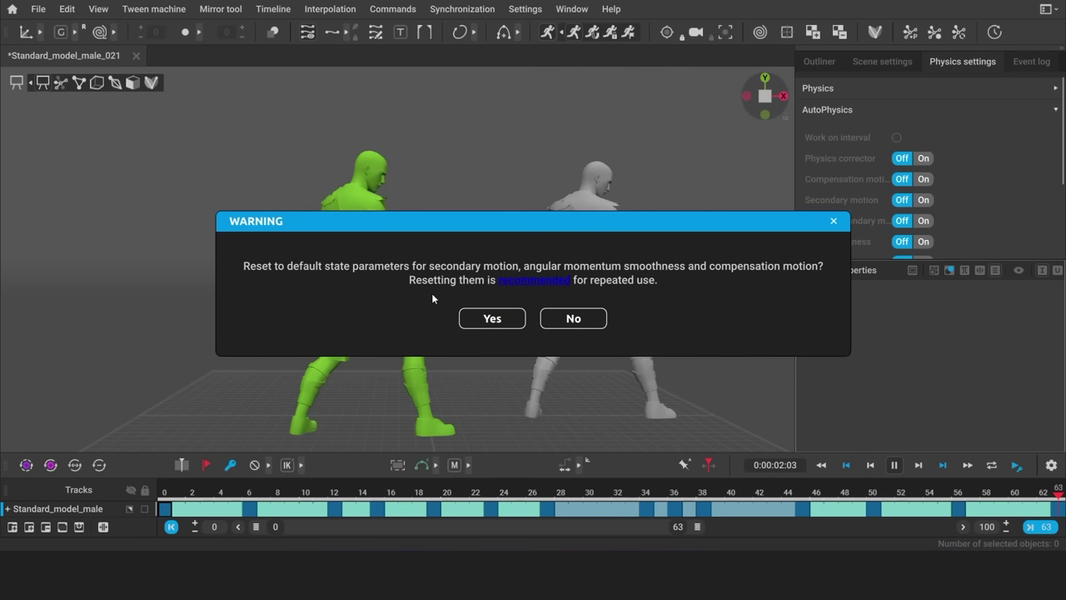
click(494, 322)
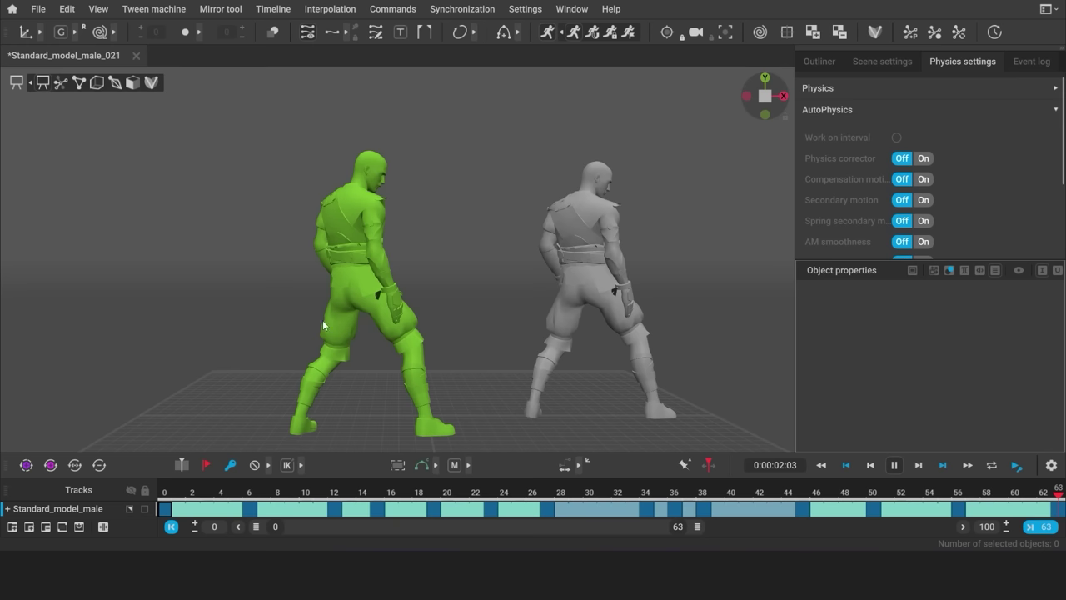
Switch to AutoPosing mode, turn on the Physics corrector, and toggle AutoPhysics
click(58, 84)
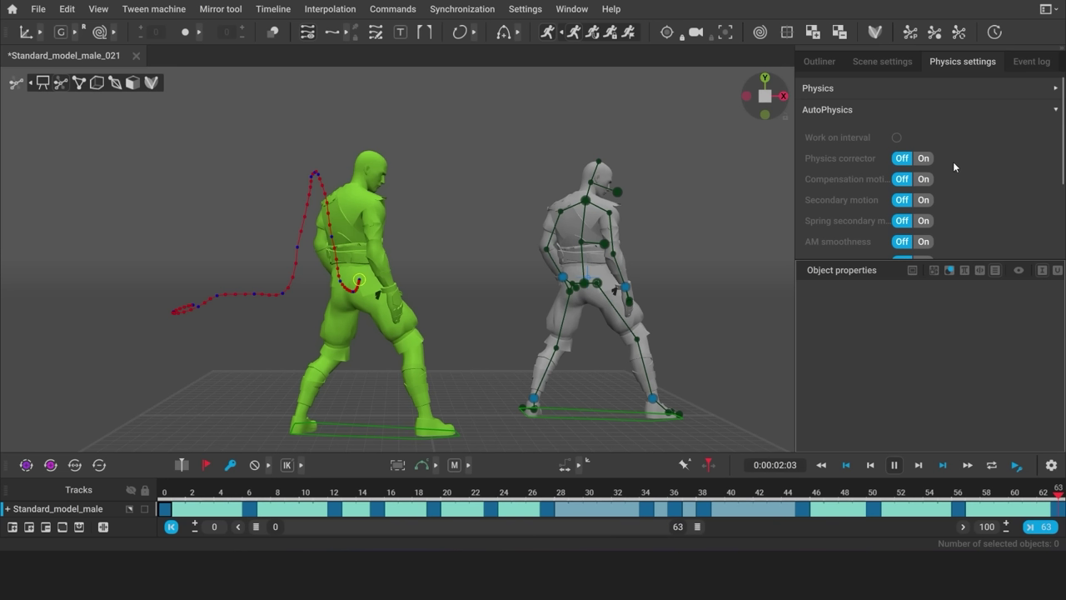
click(924, 158)
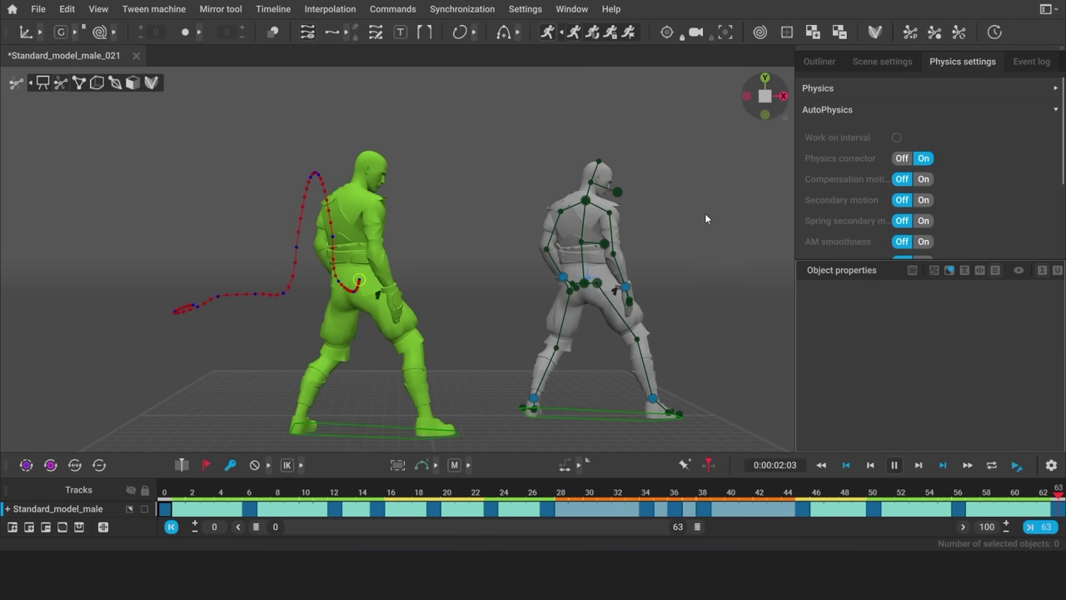
click(548, 34)
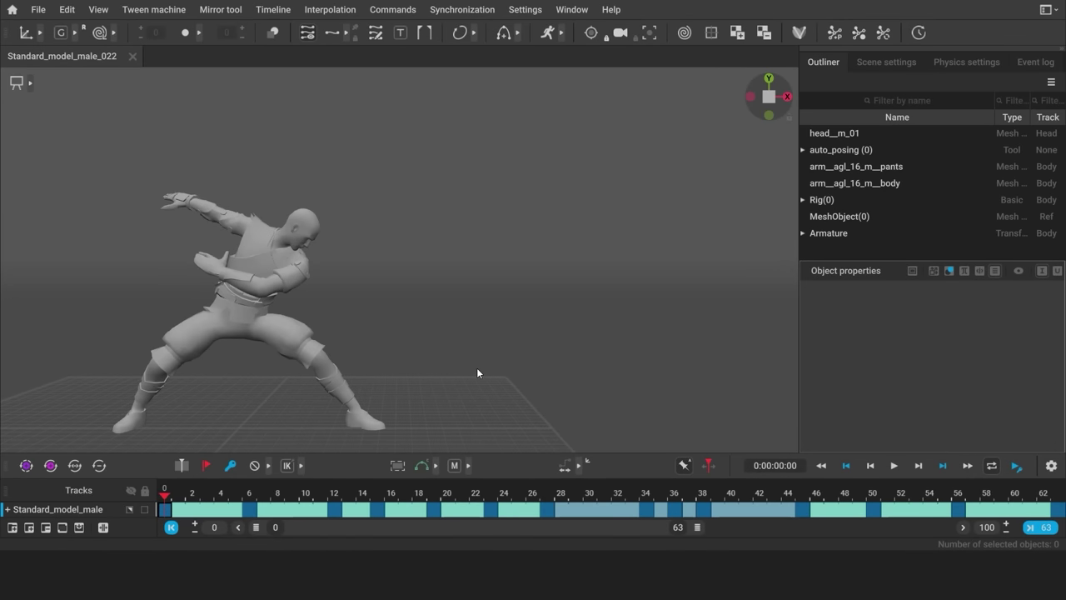
In Standard_model_male_022, switch to Point controller mode and scrub through the jump kick's frames
click(31, 87)
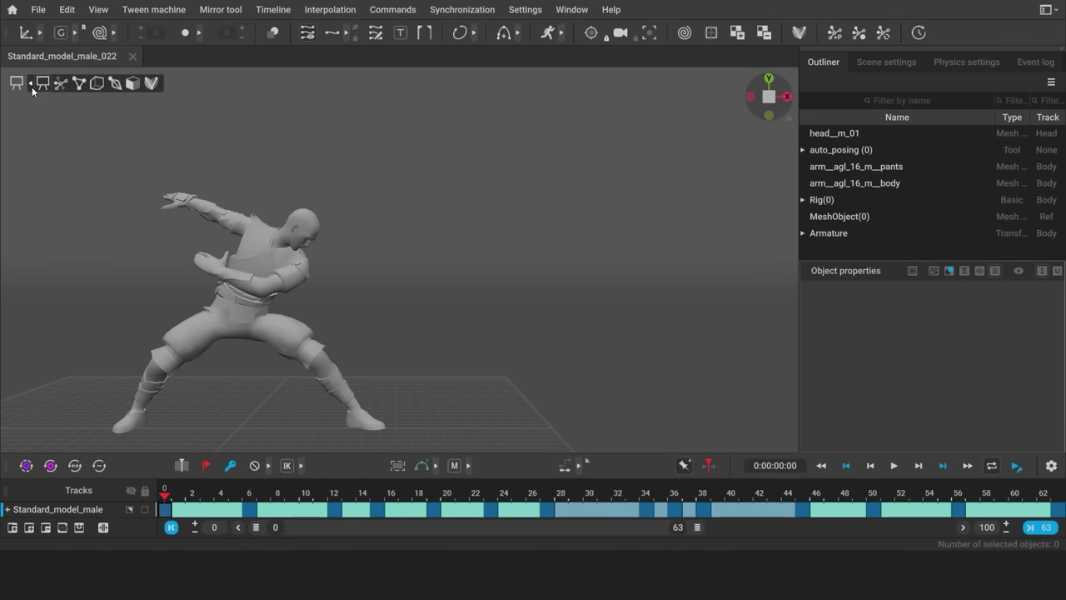
click(78, 86)
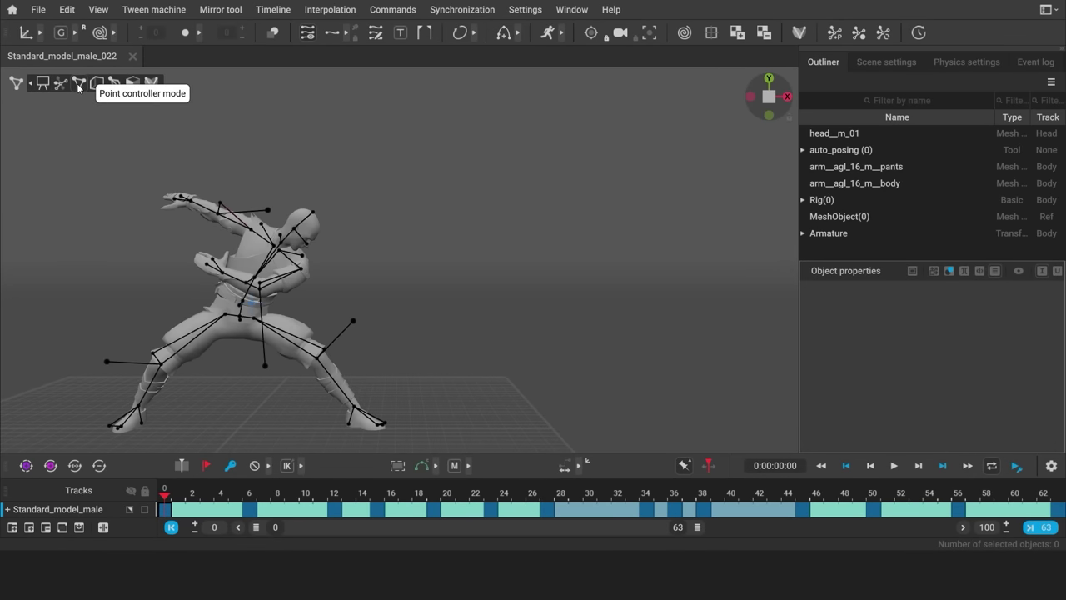
click(32, 87)
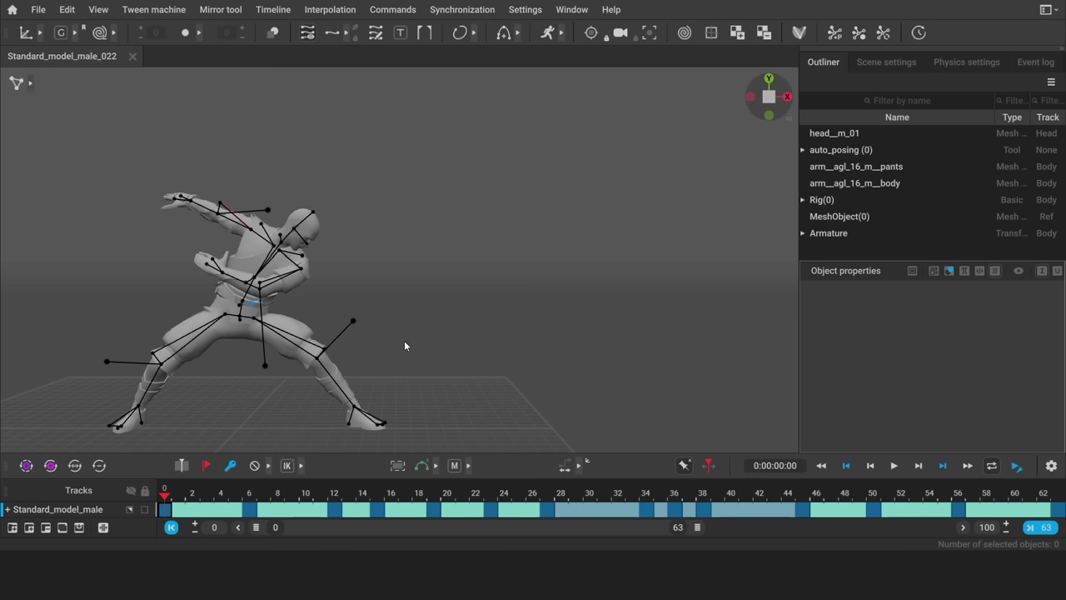
drag(167, 493, 944, 504)
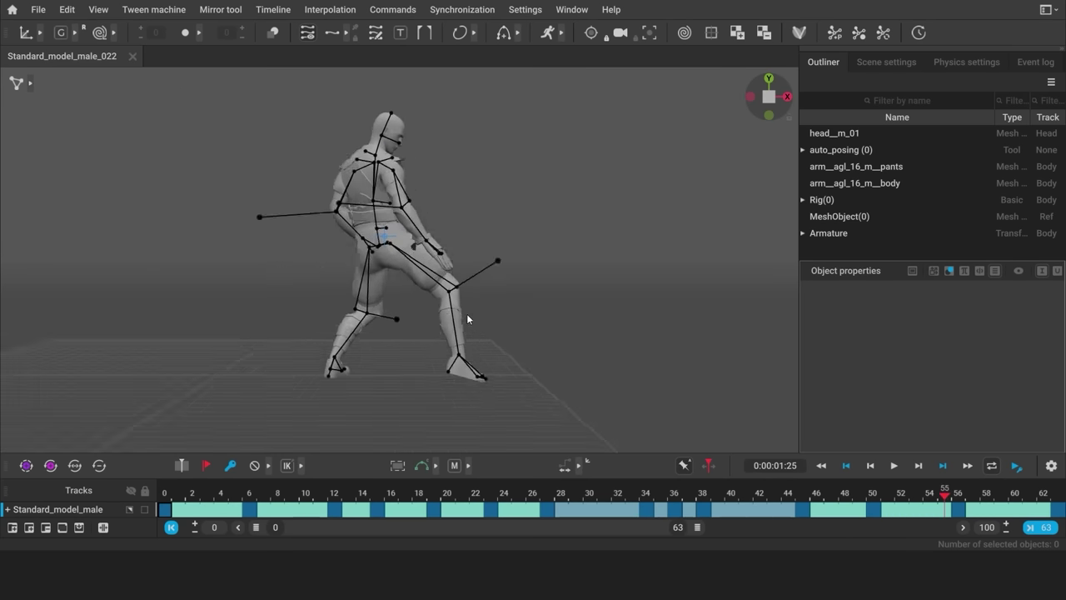
Copy the right foot points' pose from frame 63 and paste it at frame 56
scroll(468, 319, up, 6)
drag(833, 498, 931, 503)
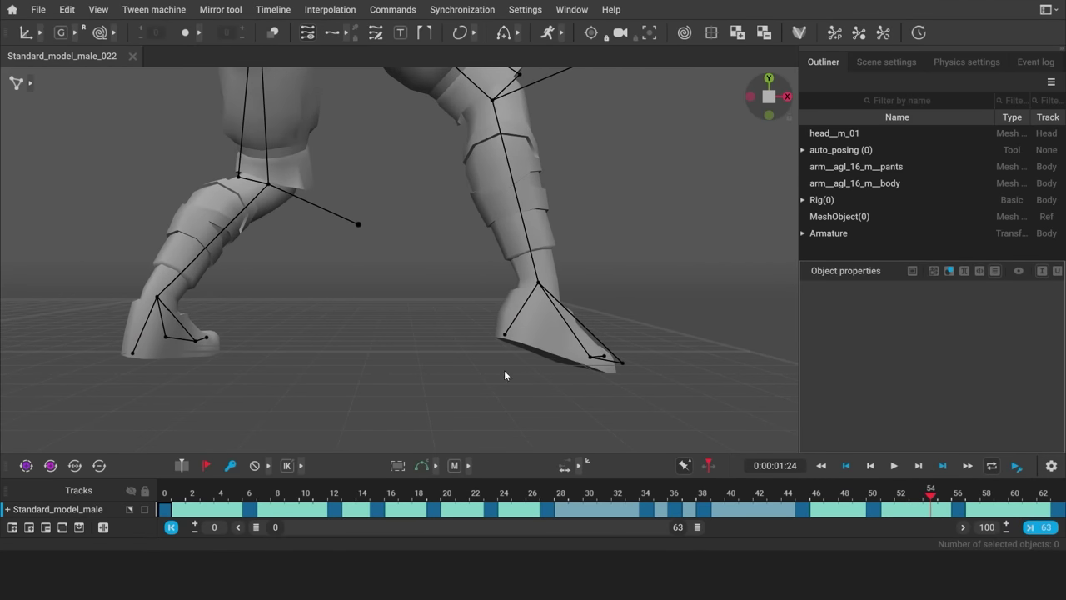
click(1056, 498)
click(536, 289)
click(971, 499)
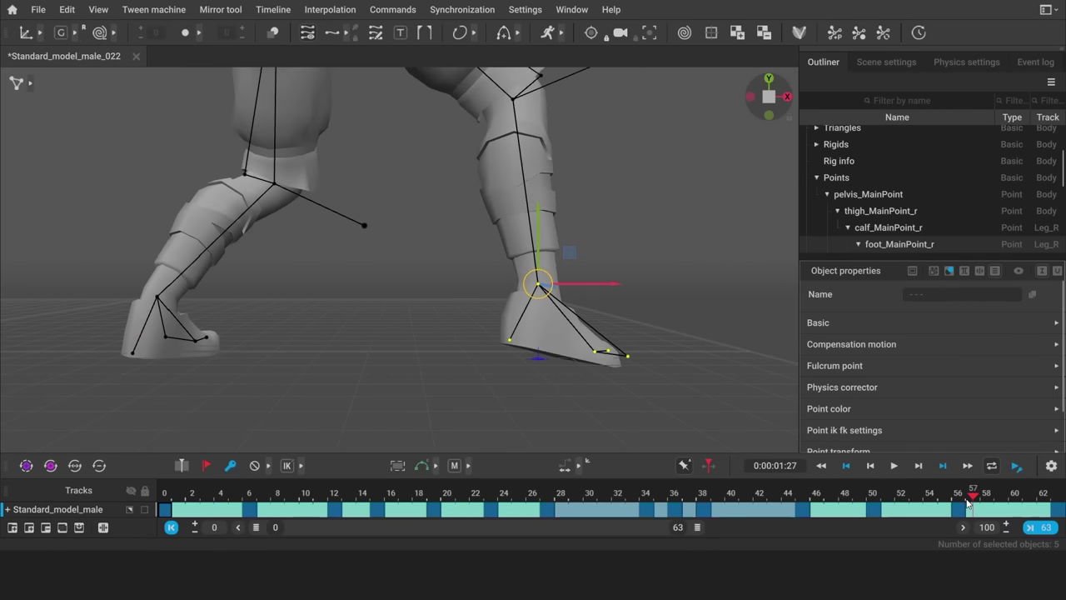
click(958, 502)
key(ctrl+v)
Paste the same right foot pose at frame 52, check the landing up to frame 63, and clear the selection
scroll(637, 381, up, 2)
mouse_move(906, 504)
mouse_down()
mouse_move(934, 504)
mouse_move(909, 507)
mouse_up()
click(908, 512)
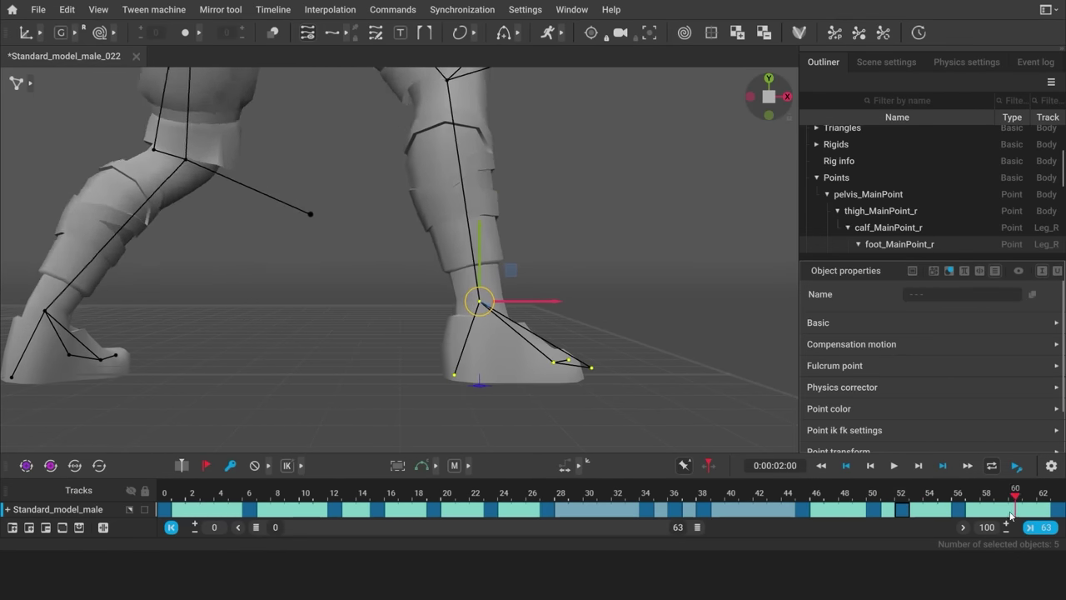
click(844, 509)
drag(844, 509, 1058, 506)
click(674, 356)
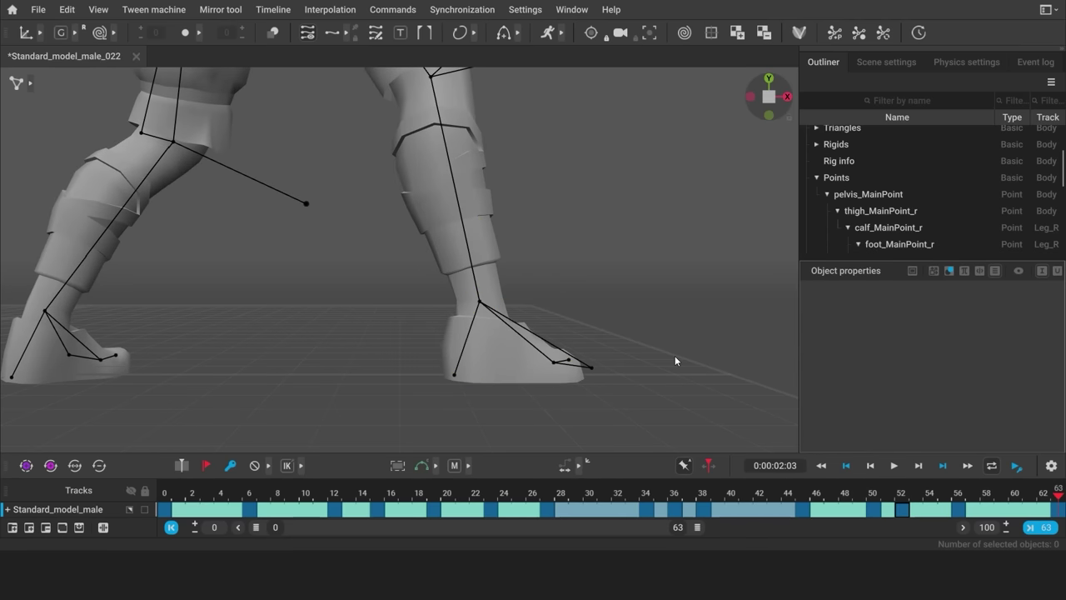
Expand the character's tracks and set the Arms track to Global forward kinematics across frames 0–63
scroll(361, 262, down, 5)
scroll(360, 260, down, 3)
middle_drag(293, 275, 388, 401)
drag(264, 453, 268, 396)
click(8, 454)
click(96, 500)
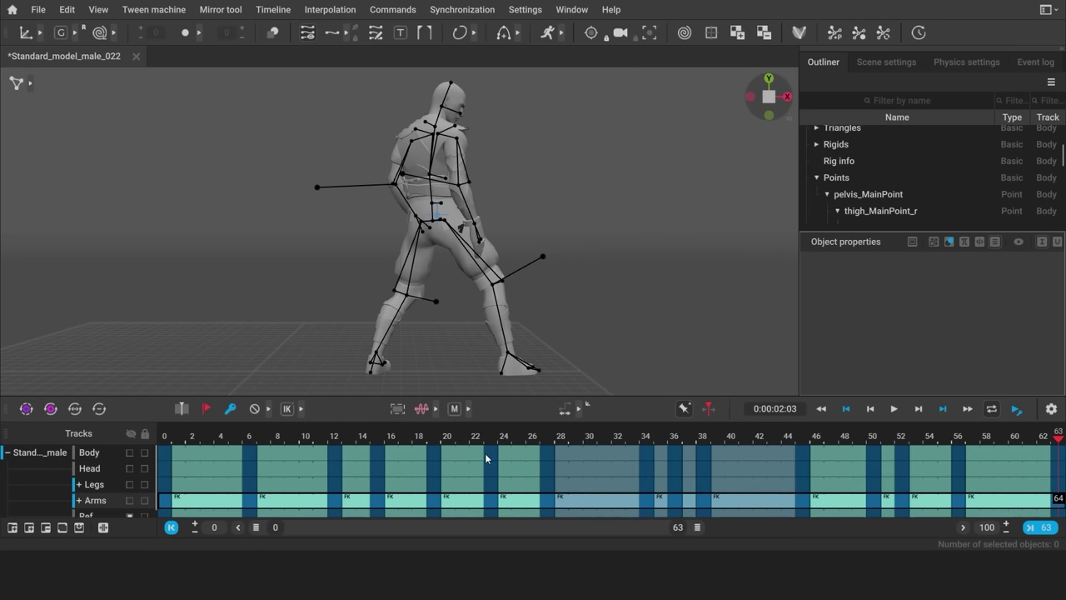
click(467, 409)
click(490, 410)
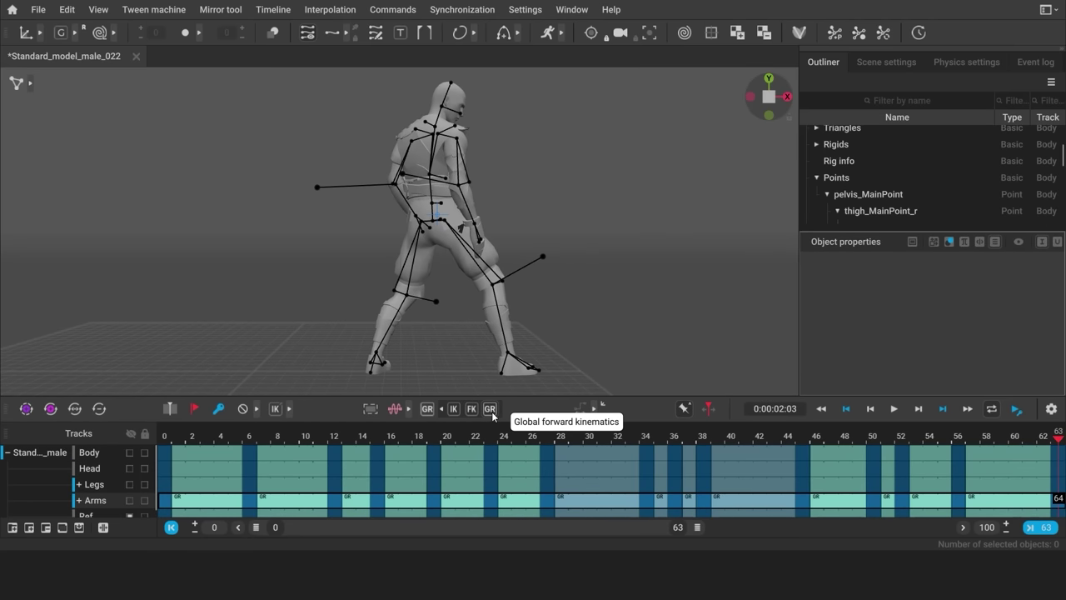
Finish the kinematics change and collapse the character's tracks into a single row
click(440, 411)
drag(167, 438, 1058, 506)
click(8, 457)
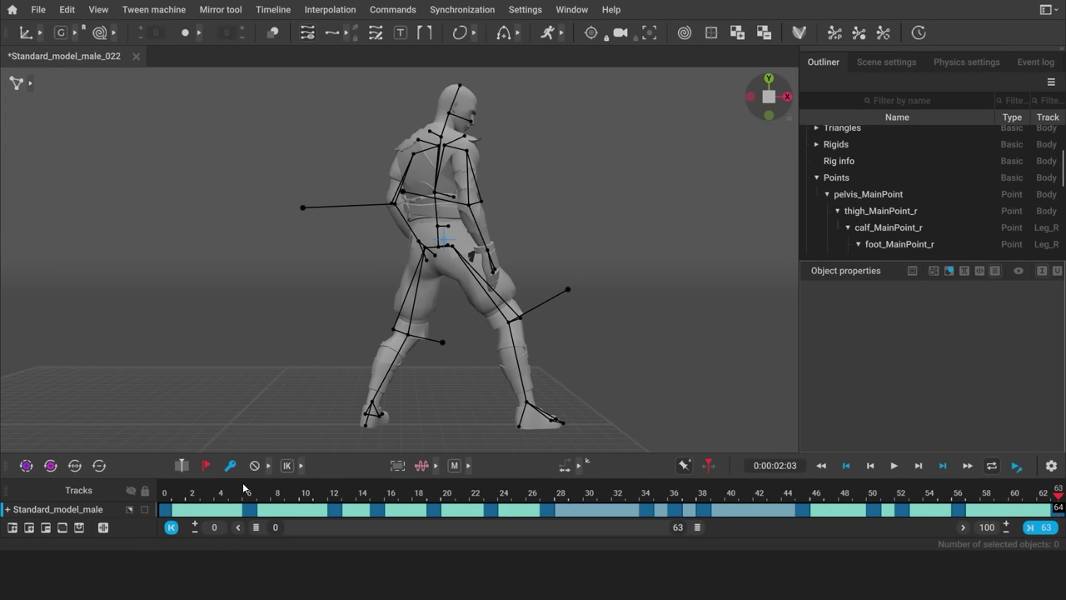
Select the right hand points, reposition them around frames 27–34 to smooth the hand's trajectory, and clear the selection
click(493, 255)
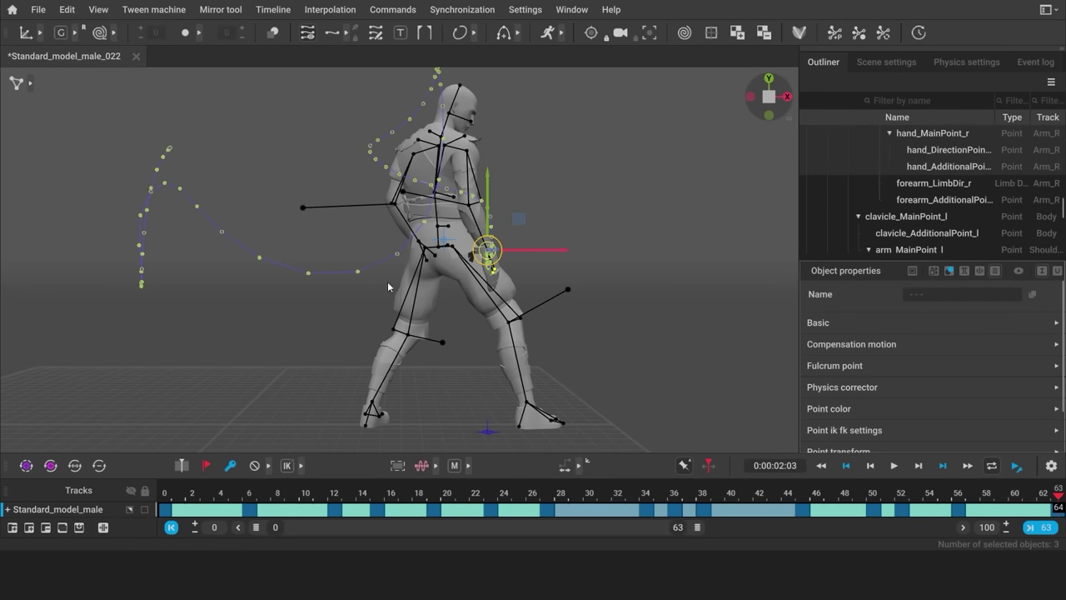
middle_drag(387, 285, 419, 312)
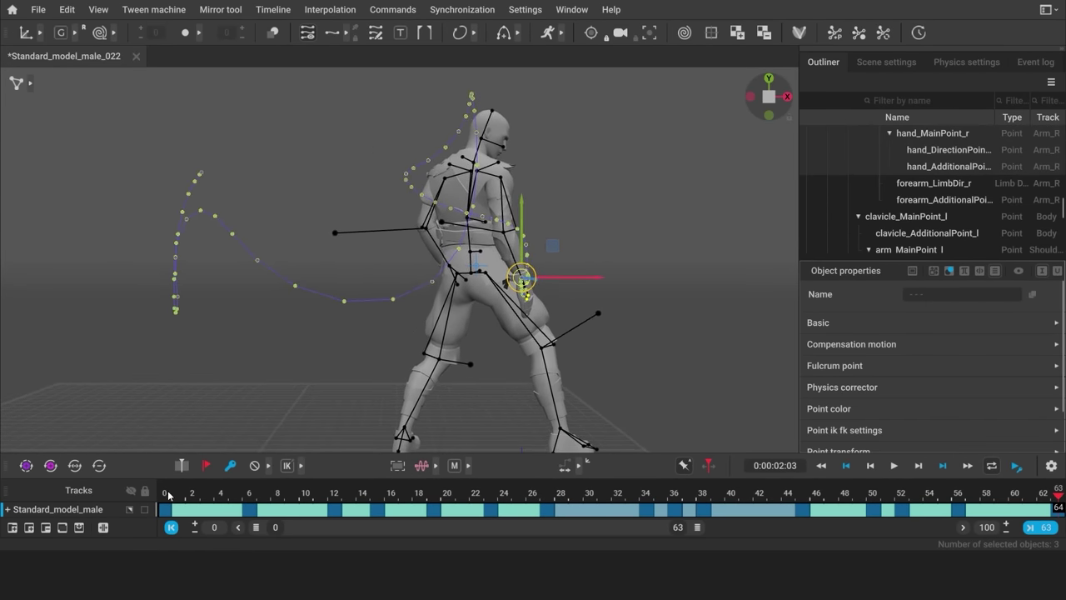
drag(168, 495, 427, 512)
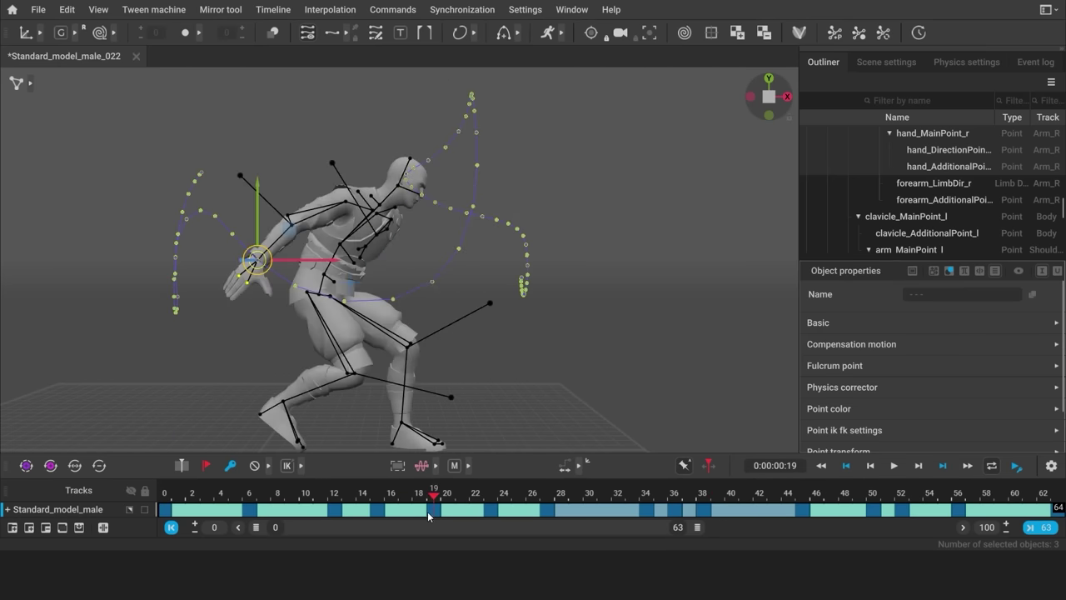
alt+right_drag(357, 275, 531, 248)
alt+middle_drag(532, 248, 462, 522)
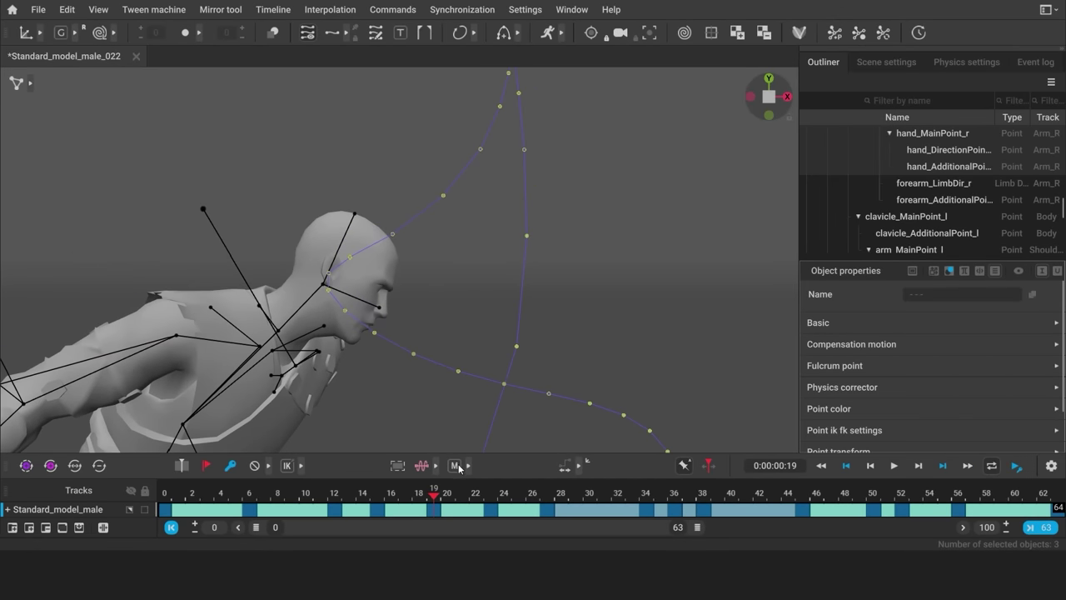
alt+right_drag(511, 324, 464, 326)
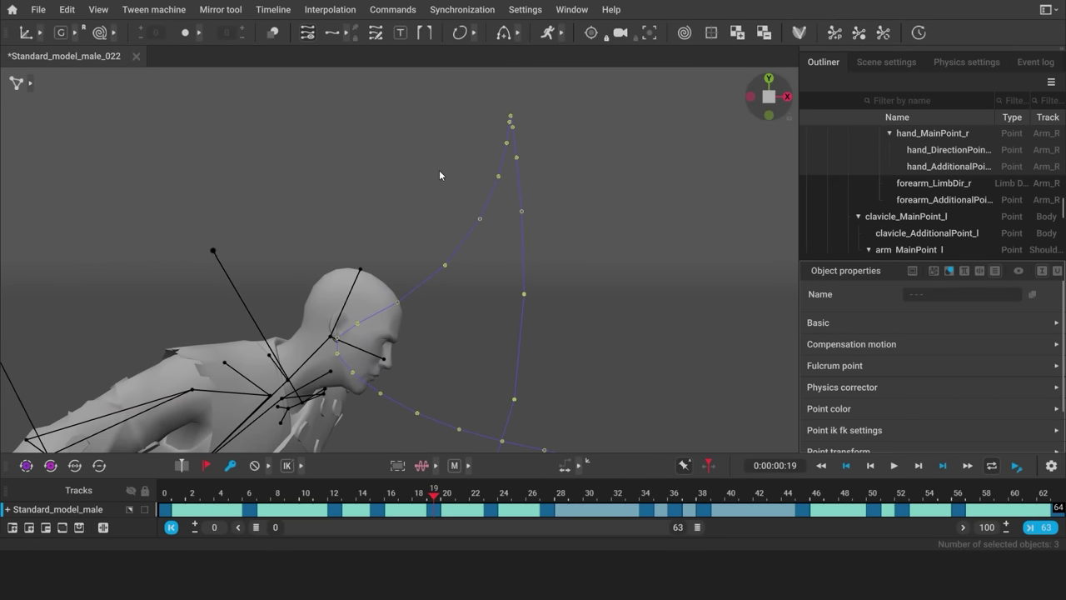
drag(469, 503, 641, 477)
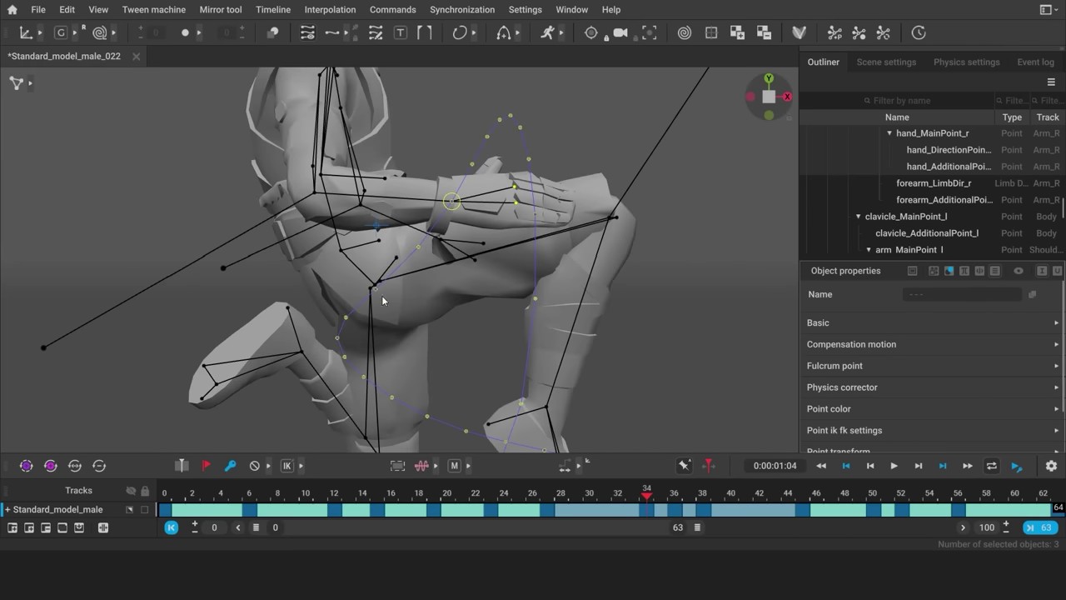
drag(429, 216, 419, 227)
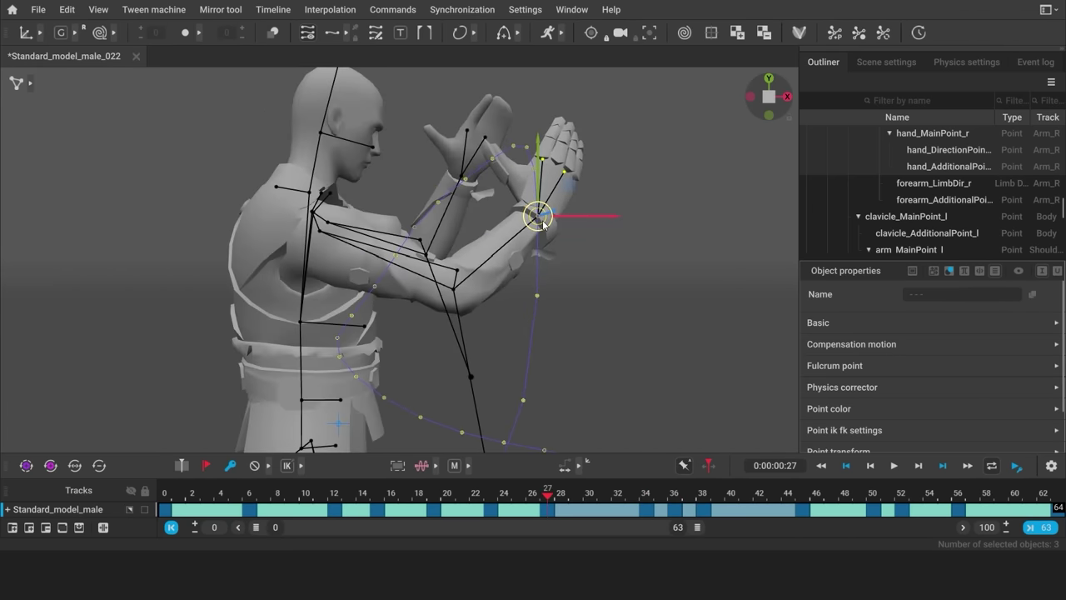
middle_drag(417, 330, 462, 239)
click(603, 350)
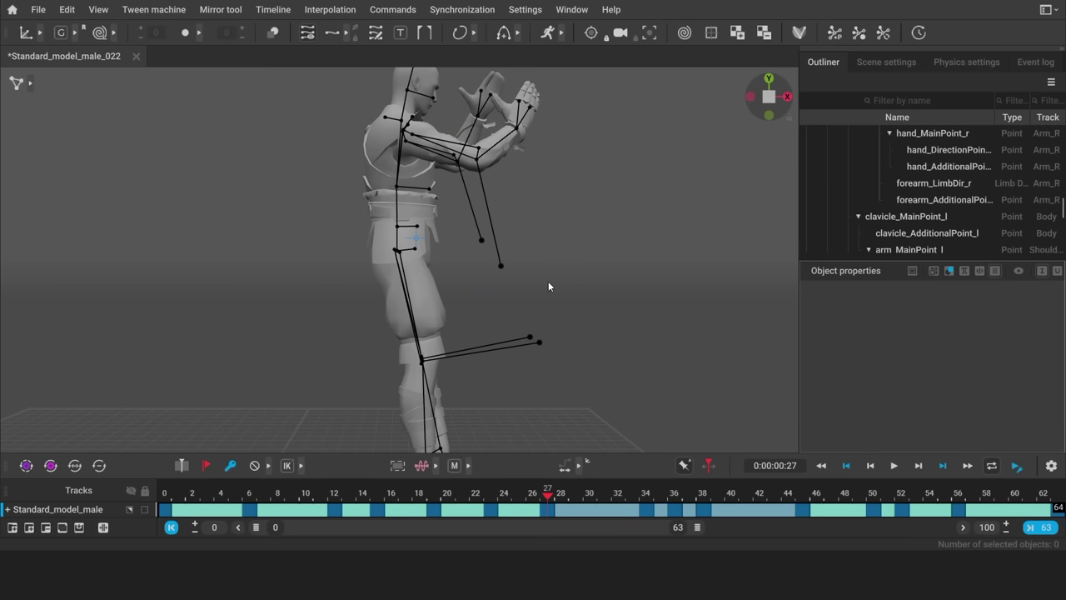
Play through the jump kick and examine the right and left foot trajectories
scroll(548, 281, down, 3)
drag(253, 487, 157, 498)
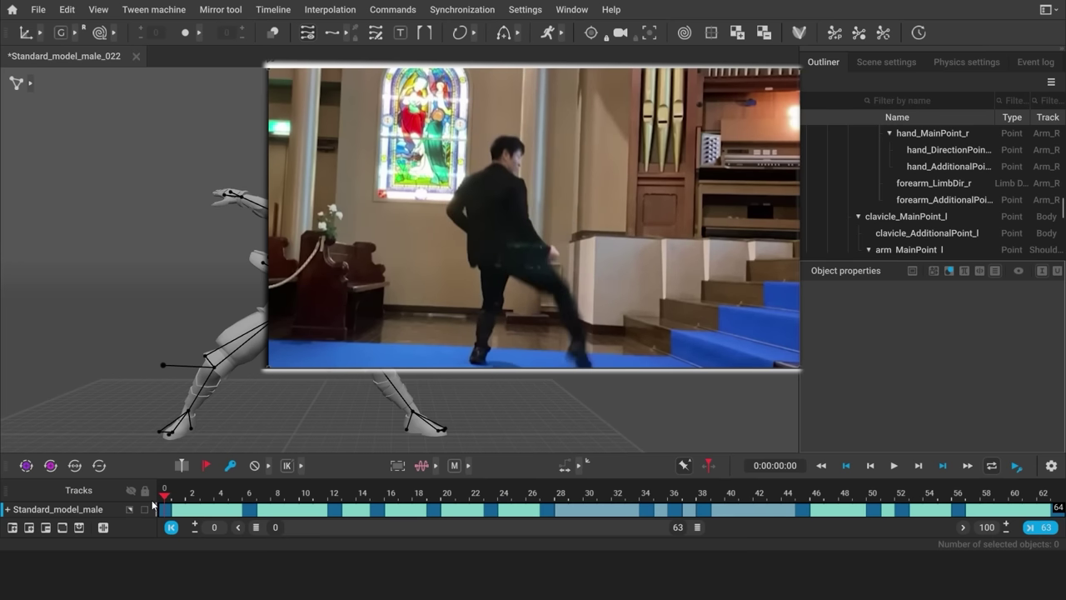
click(191, 509)
drag(190, 509, 649, 450)
click(487, 234)
key(space)
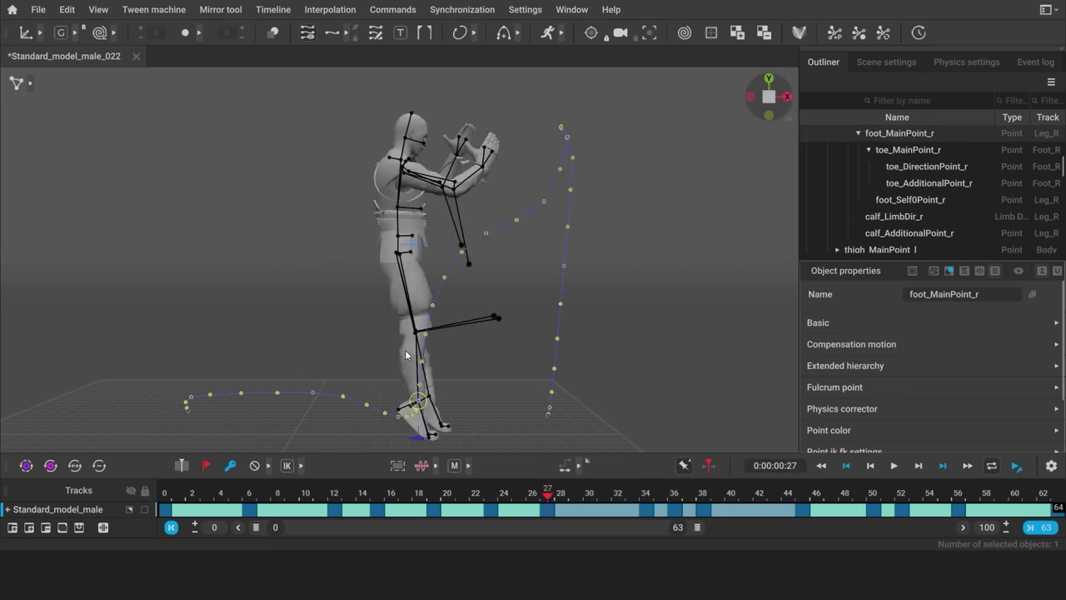
key(space)
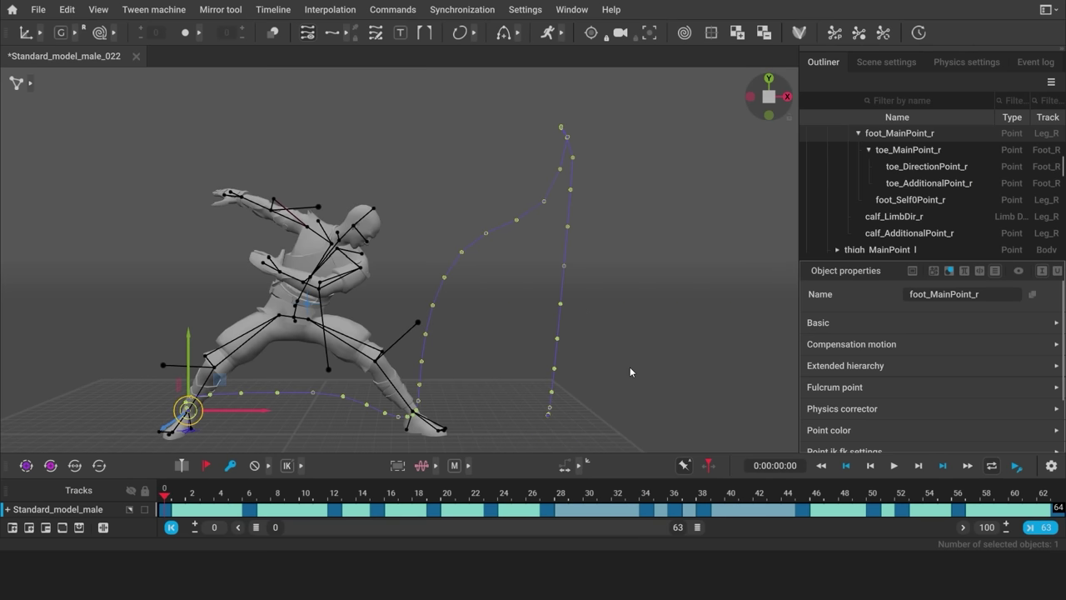
click(630, 366)
click(414, 414)
click(239, 256)
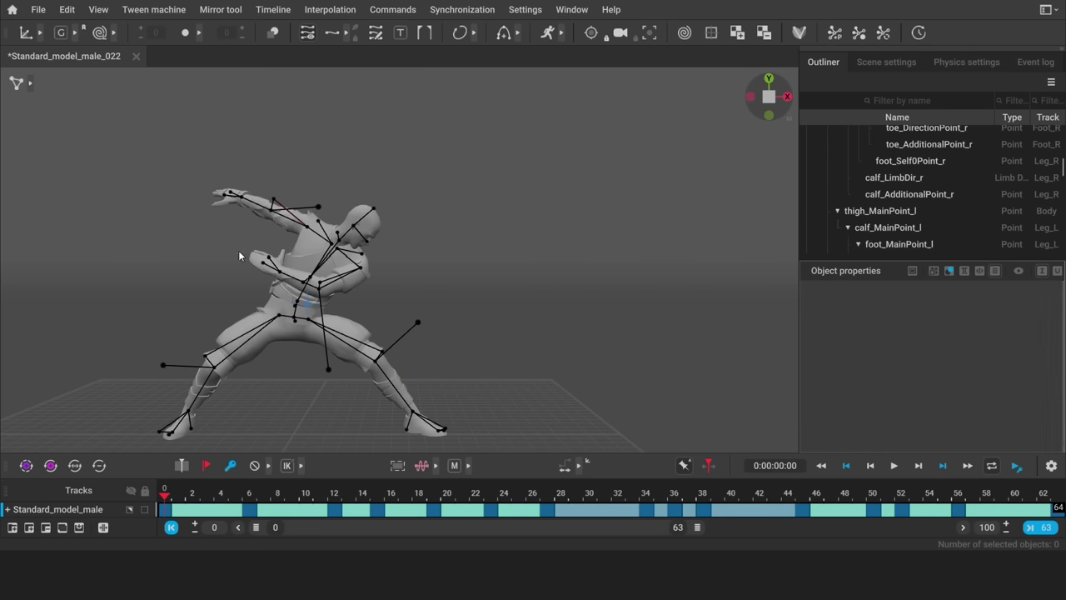
Check the left hand's trajectory, shift the left hand slightly at frame 50, and clear the selection
click(279, 271)
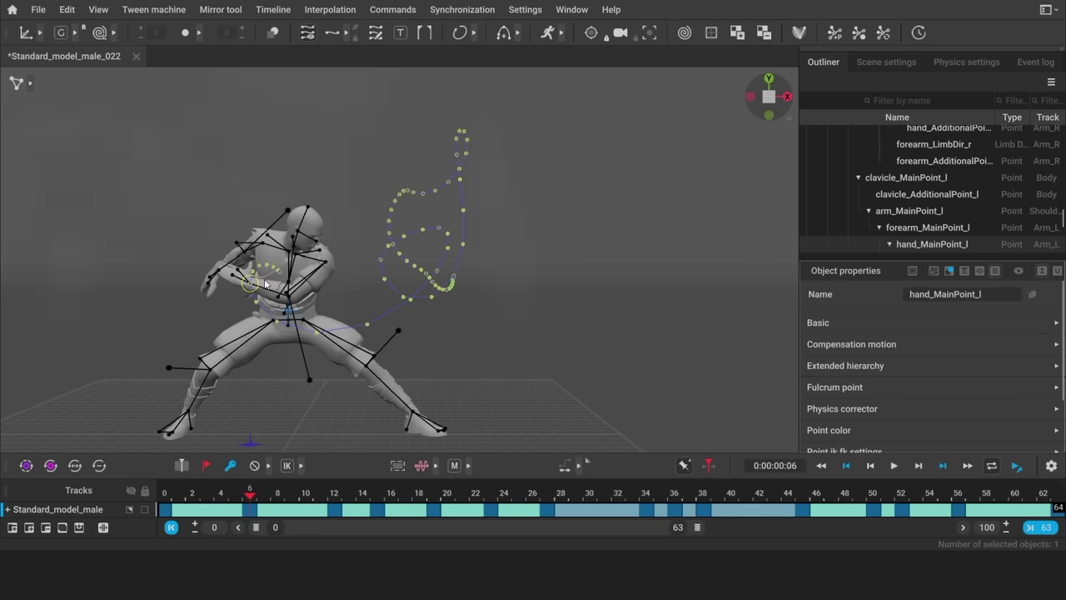
scroll(454, 354, up, 5)
drag(454, 349, 464, 355)
click(631, 350)
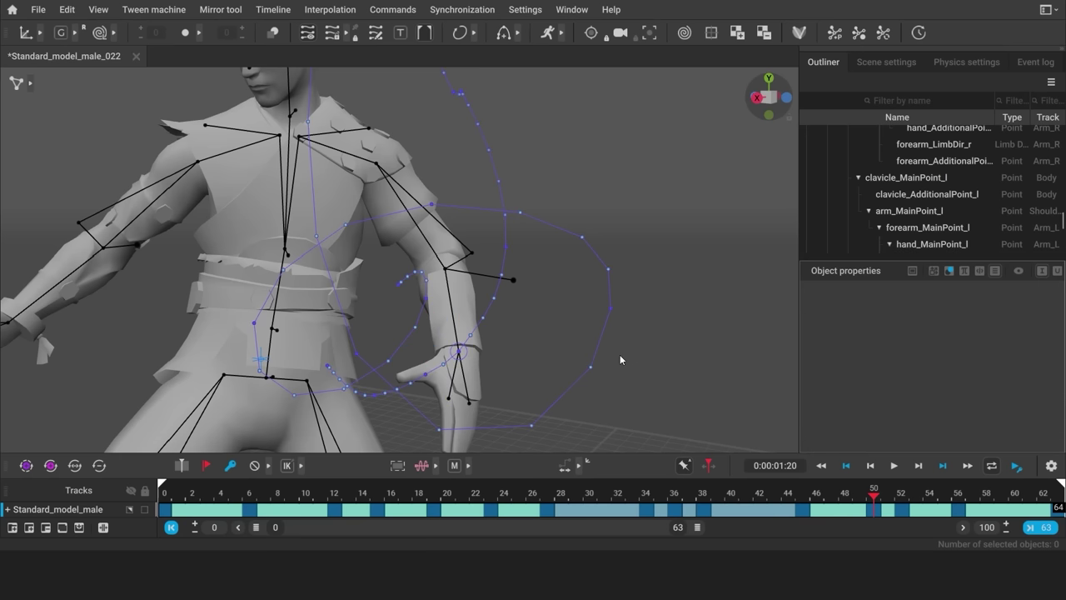
middle_drag(578, 301, 550, 433)
right_drag(550, 437, 541, 367)
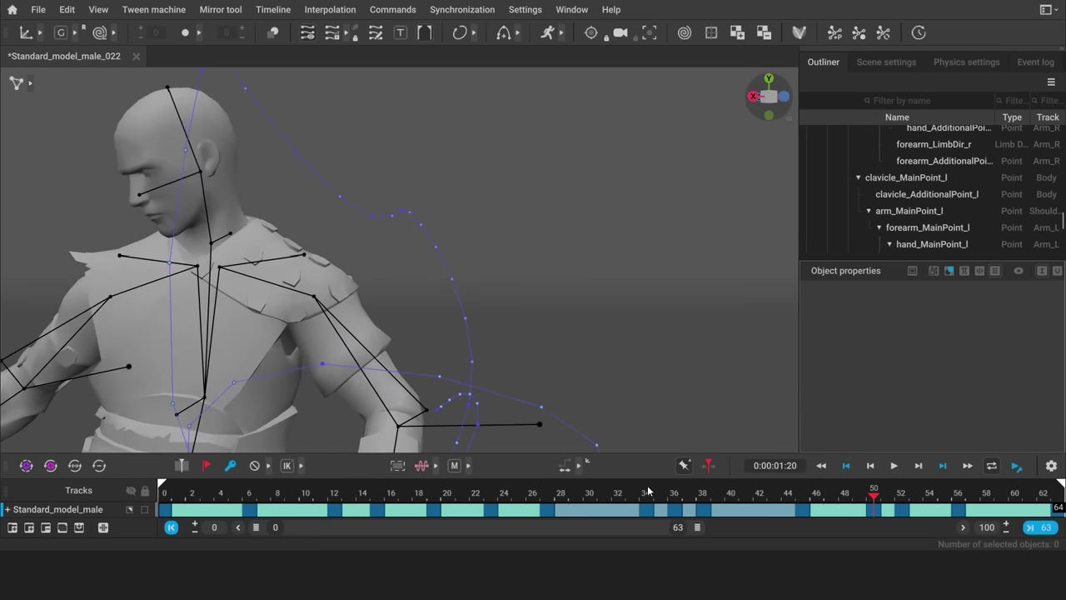
Reposition the left hand points at frame 38, compare with the neighbouring frames, and clear the selection
click(705, 497)
click(402, 214)
drag(401, 214, 413, 277)
key(Left)
key(Left)
key(Left)
key(Left)
key(Right)
key(Right)
key(Right)
key(Right)
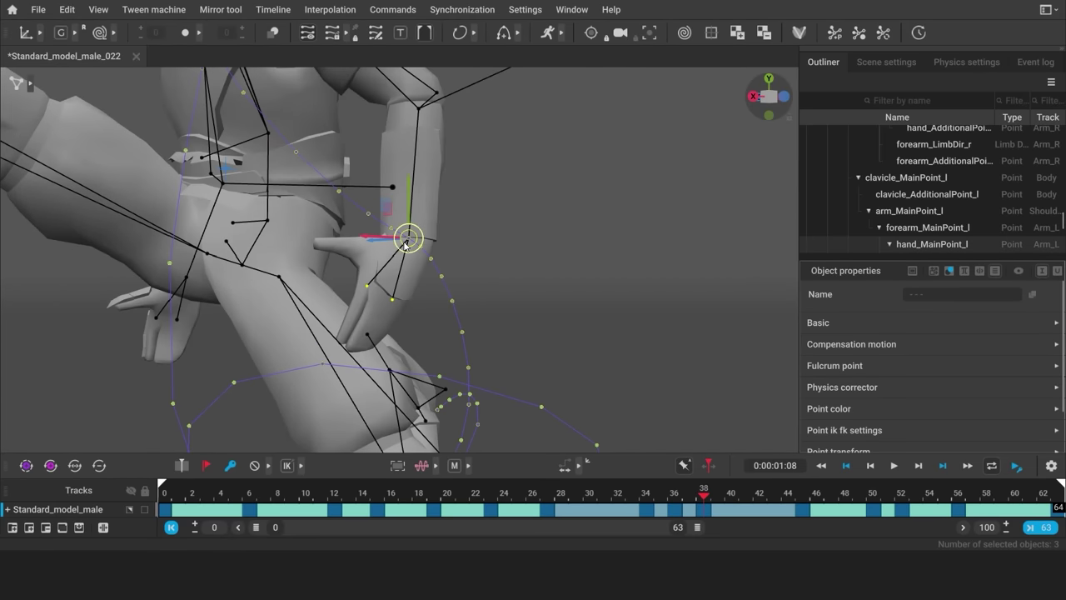
right_drag(589, 311, 619, 273)
click(641, 332)
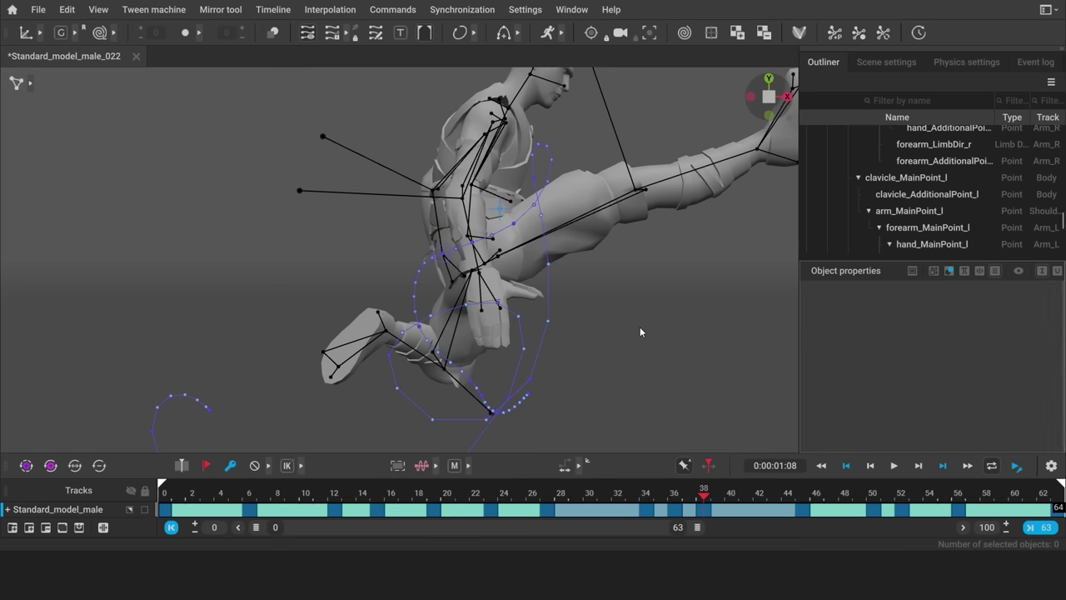
View the character from the front and move the right hand points lower at frame 50 along the hand's trajectory
scroll(349, 322, down, 5)
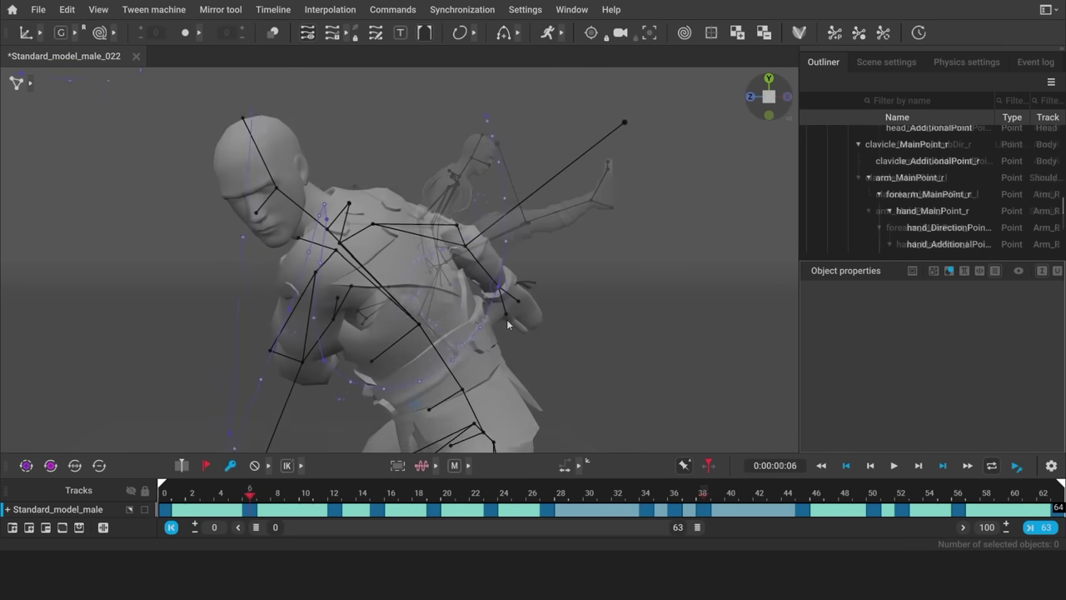
scroll(150, 285, down, 3)
right_drag(150, 286, 425, 319)
drag(410, 494, 879, 528)
double_click(300, 300)
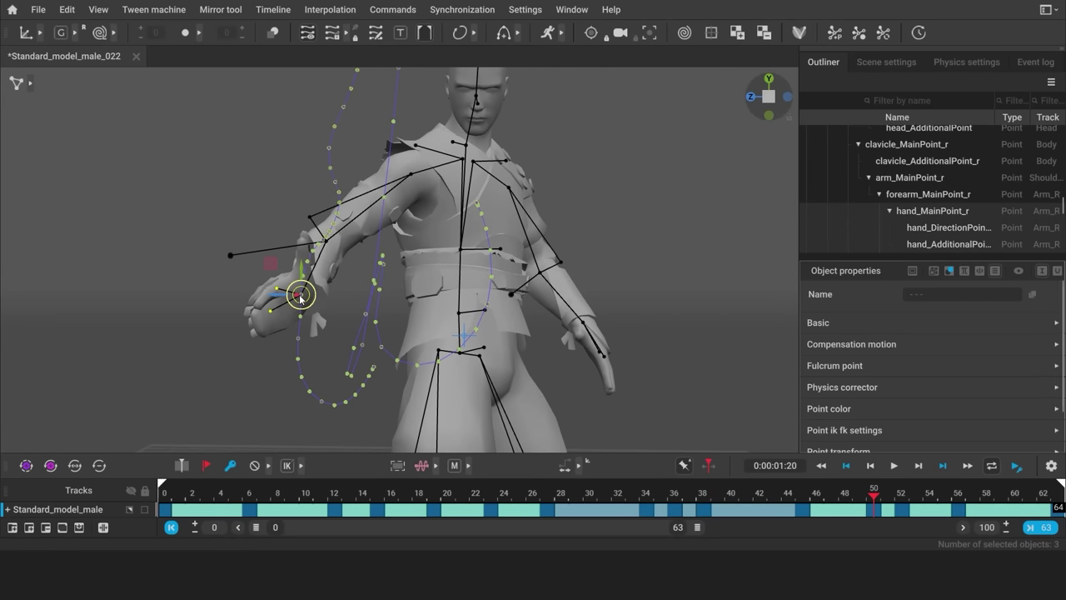
drag(300, 300, 291, 336)
key(Down)
Fine-tune the right hand's position at the keyframes from 50 back to 38, compare the poses, and clear the selection
drag(317, 244, 318, 250)
key(Down)
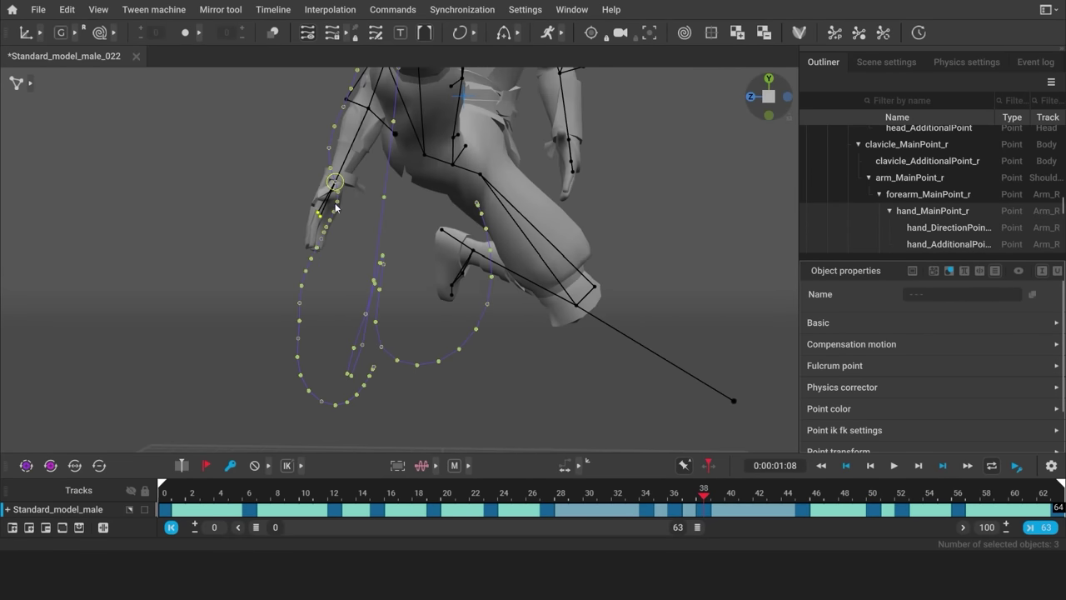
drag(335, 195, 338, 180)
key(Down)
key(Up)
key(Up)
key(Up)
key(Up)
key(ctrl+Left)
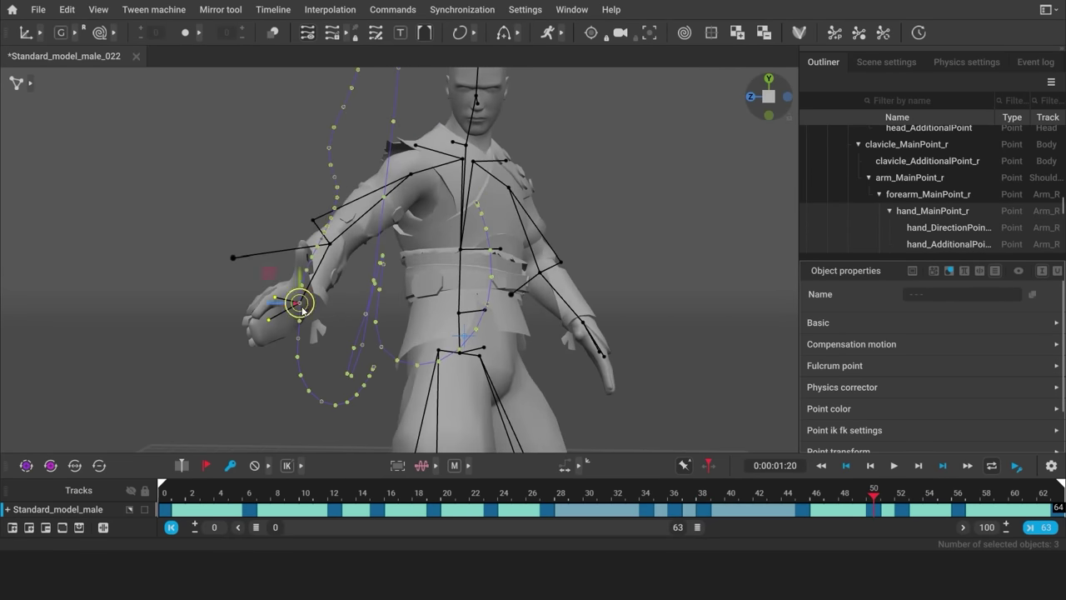
click(703, 325)
Move the left hand outward from the thigh at frame 56 and check its motion around frame 52
right_drag(702, 325, 568, 259)
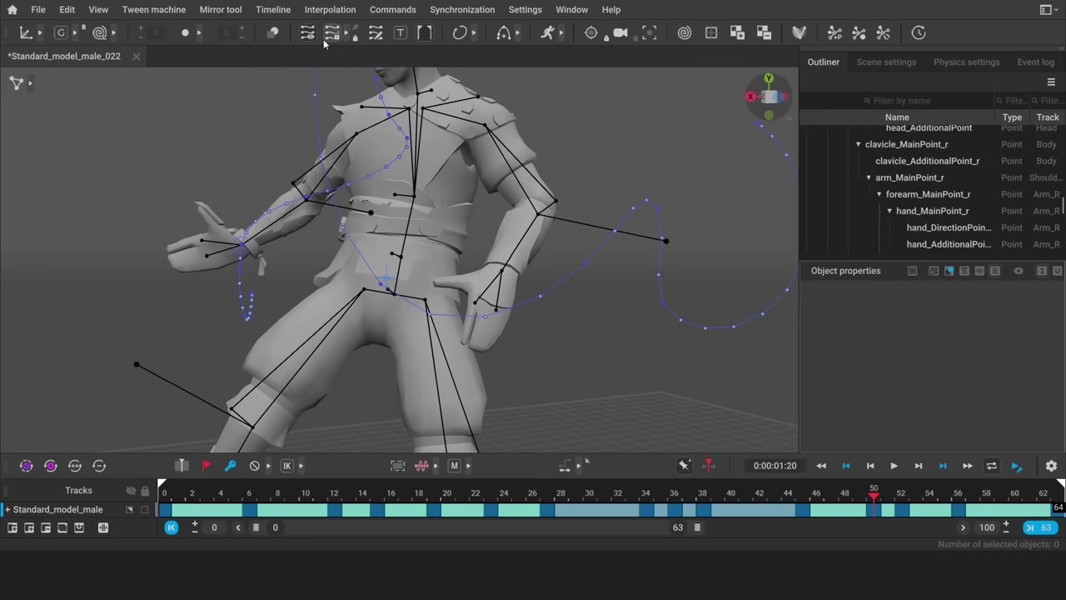
click(619, 505)
drag(799, 521, 959, 522)
alt+middle_drag(496, 393, 527, 354)
alt+right_drag(527, 354, 634, 380)
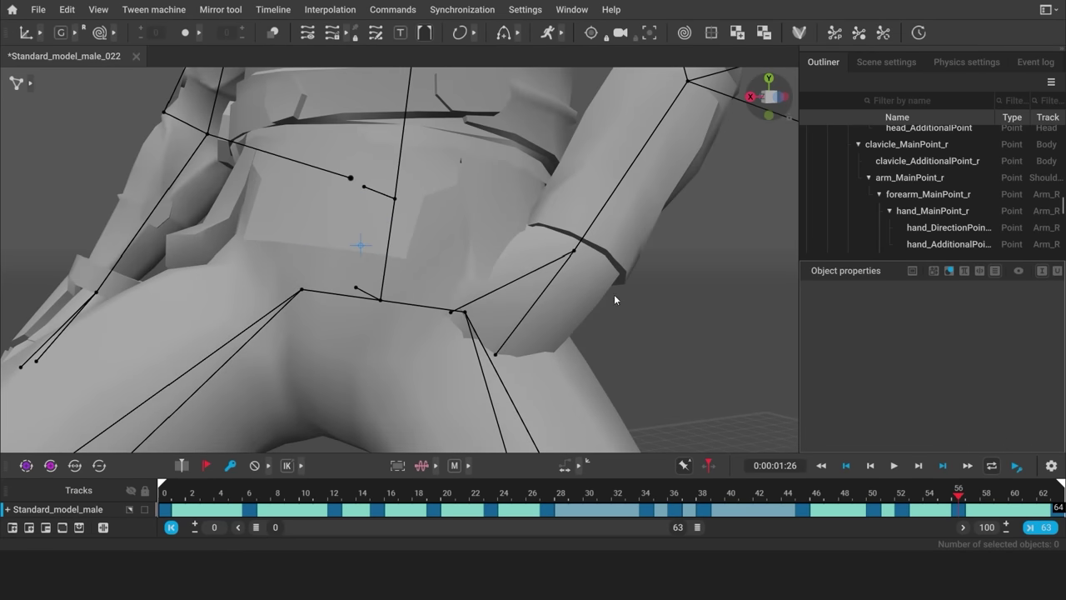
scroll(583, 296, down, 5)
click(465, 259)
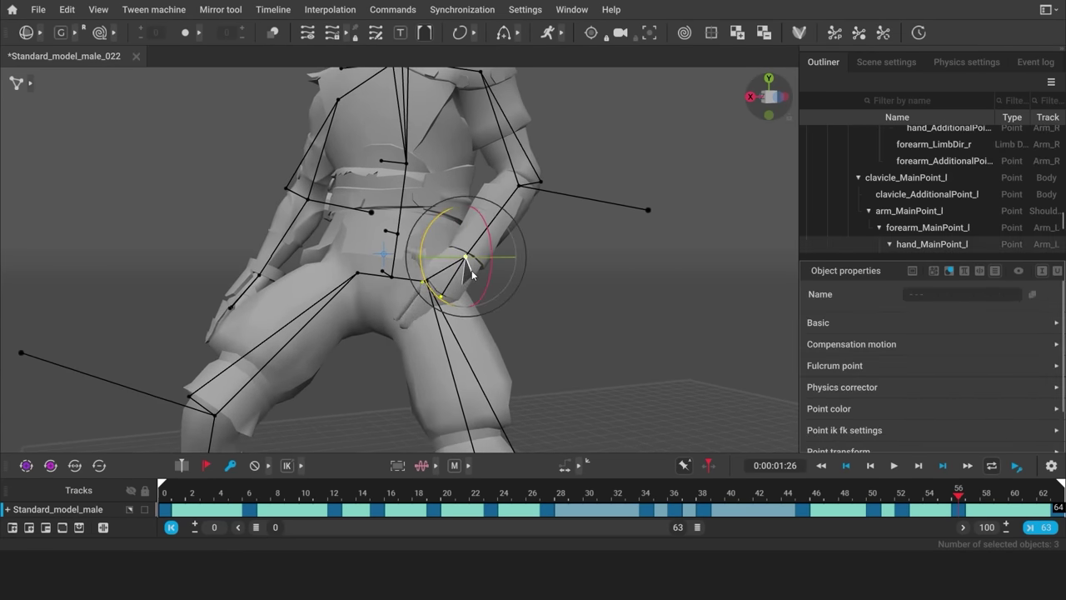
alt+drag(471, 273, 555, 271)
key(w)
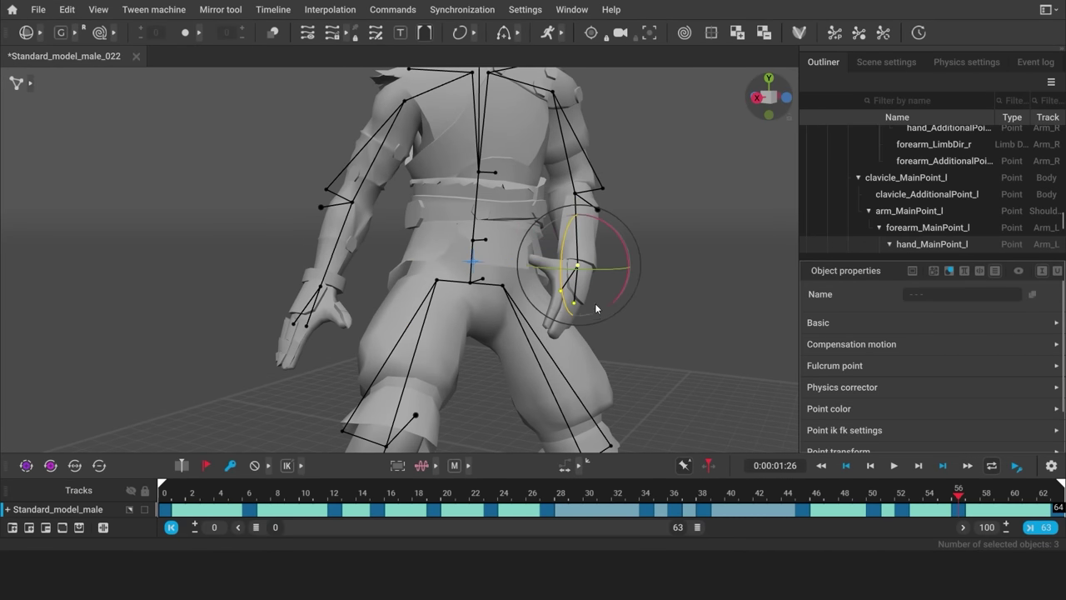
drag(576, 265, 587, 262)
key(ctrl+Left)
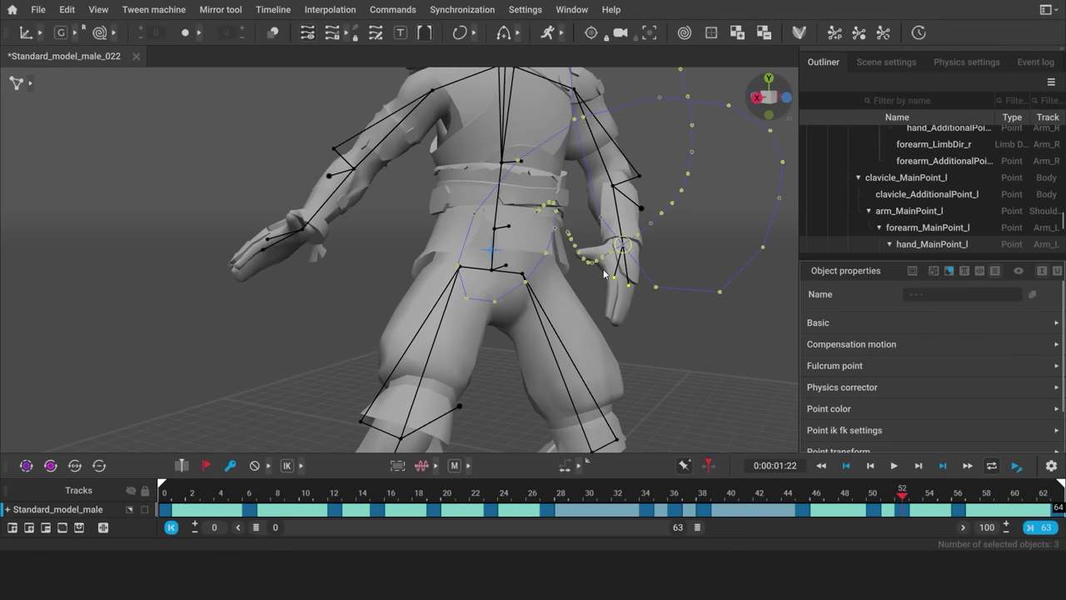
key(Left)
key(Left)
key(Right)
key(Right)
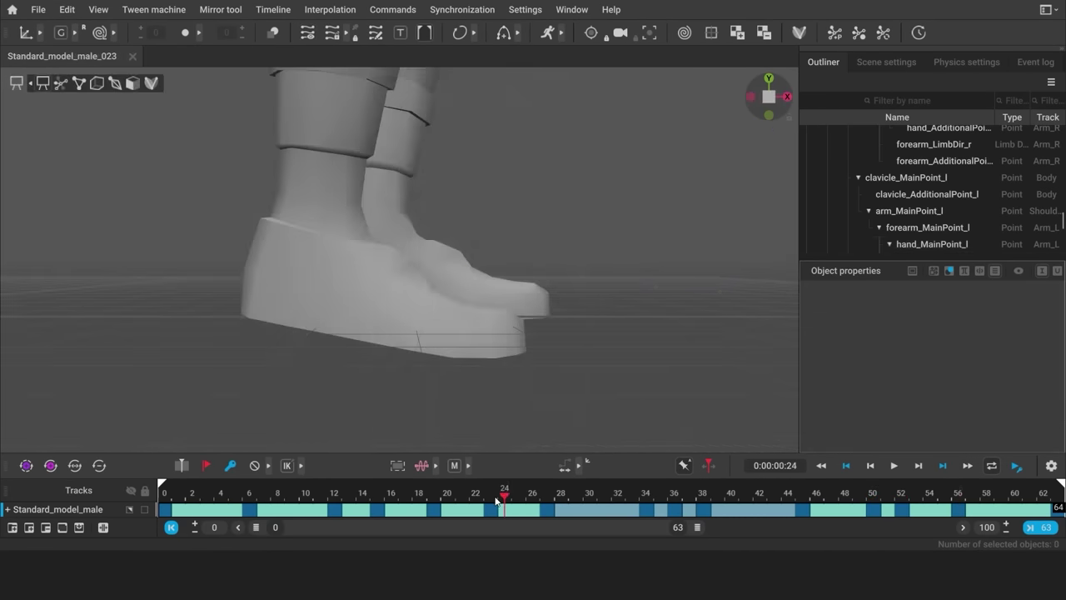
In Standard_model_male_023, display the right toe point's trajectory and set the interval between frames 23 and 27 to Fixed interpolation
drag(502, 498, 547, 509)
click(475, 301)
click(307, 33)
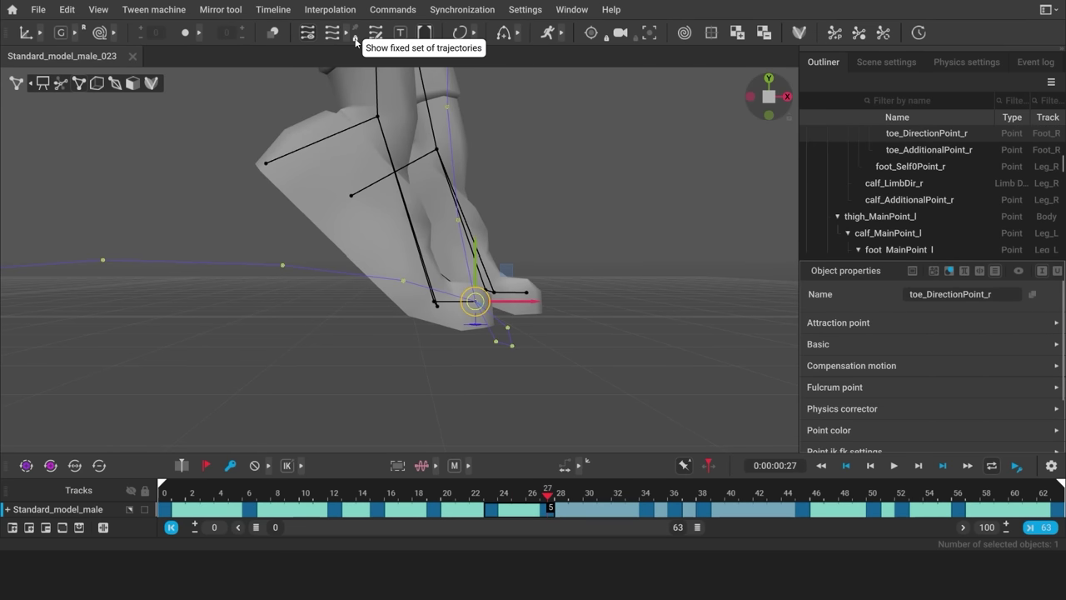
double_click(377, 117)
key(Left)
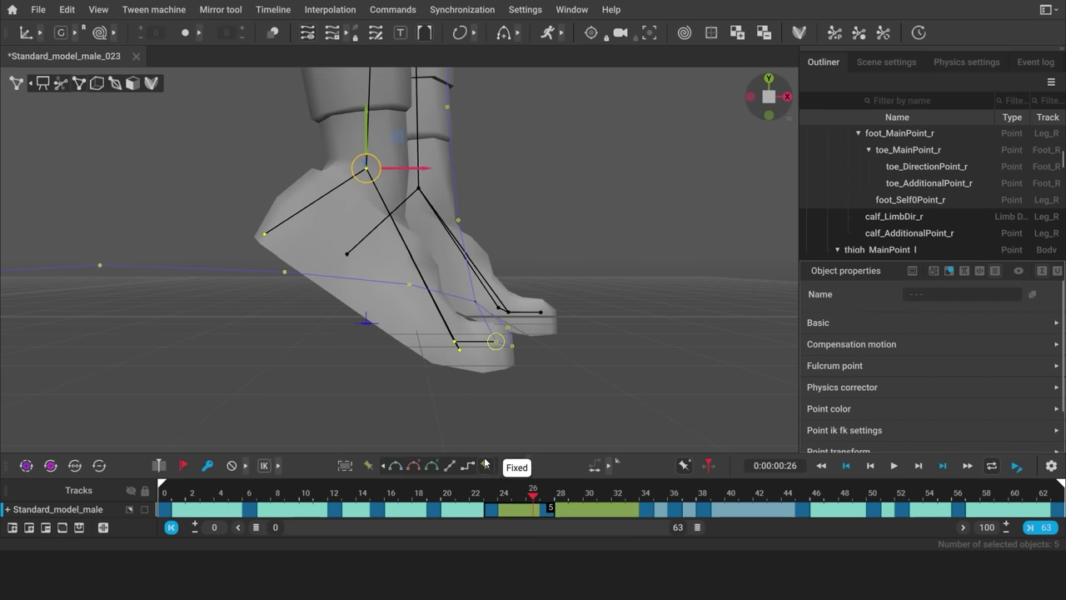
Adjust the right foot's pose on the in-between frames 24–26, check it up to frame 27, and clear the selection
drag(366, 169, 298, 163)
key(Right)
key(Left)
key(Left)
key(Left)
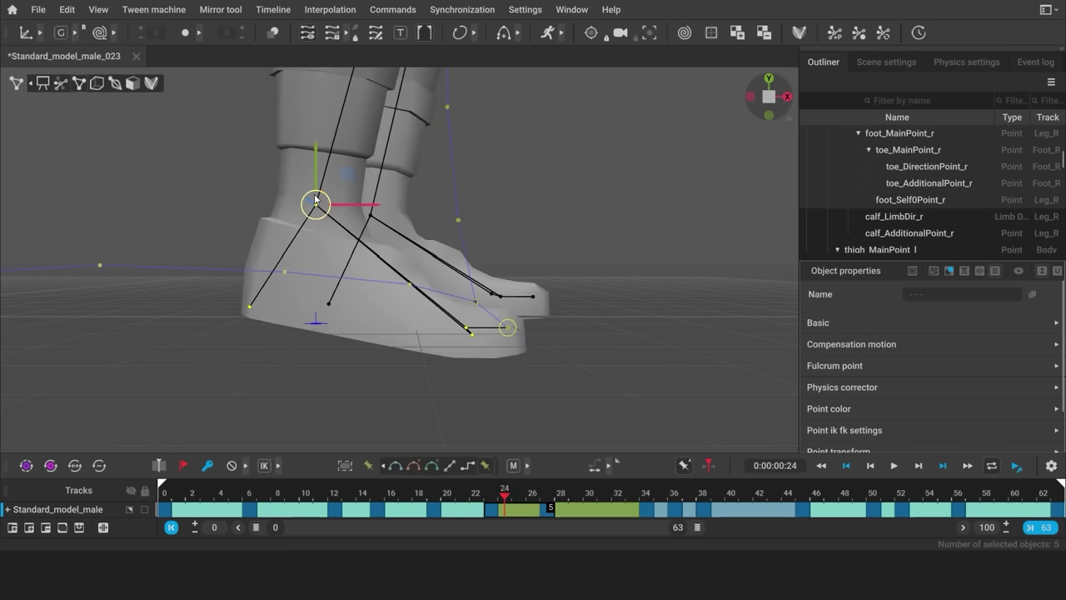
drag(315, 199, 284, 178)
key(Right)
key(Right)
key(Right)
click(526, 303)
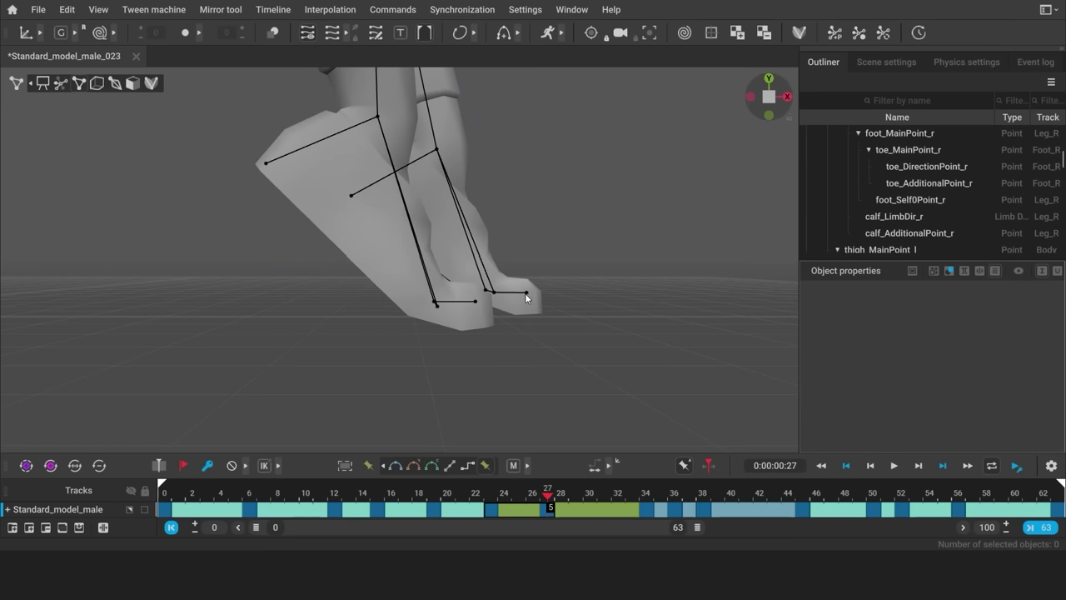
Display the left toe point's trajectory and reposition the left foot points at frame 26
click(525, 294)
scroll(527, 297, up, 3)
click(386, 135)
key(Left)
double_click(355, 181)
drag(355, 181, 338, 167)
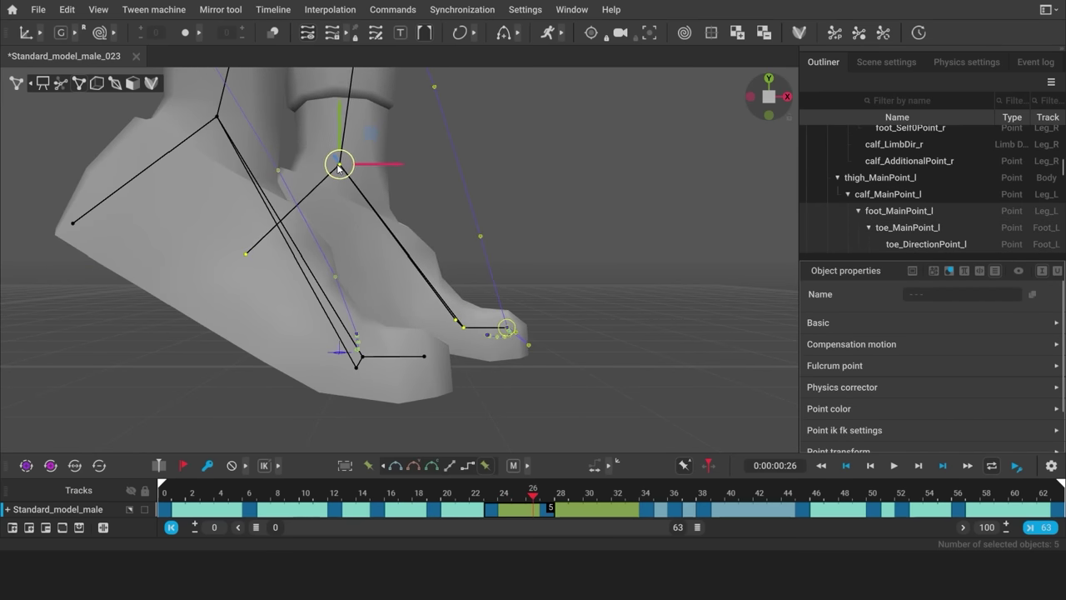
Adjust the left foot on the remaining in-between frames back to 24, clear the selection, and check the result
key(Right)
key(Left)
key(Left)
key(Right)
drag(331, 218, 290, 221)
key(Left)
key(Left)
click(564, 285)
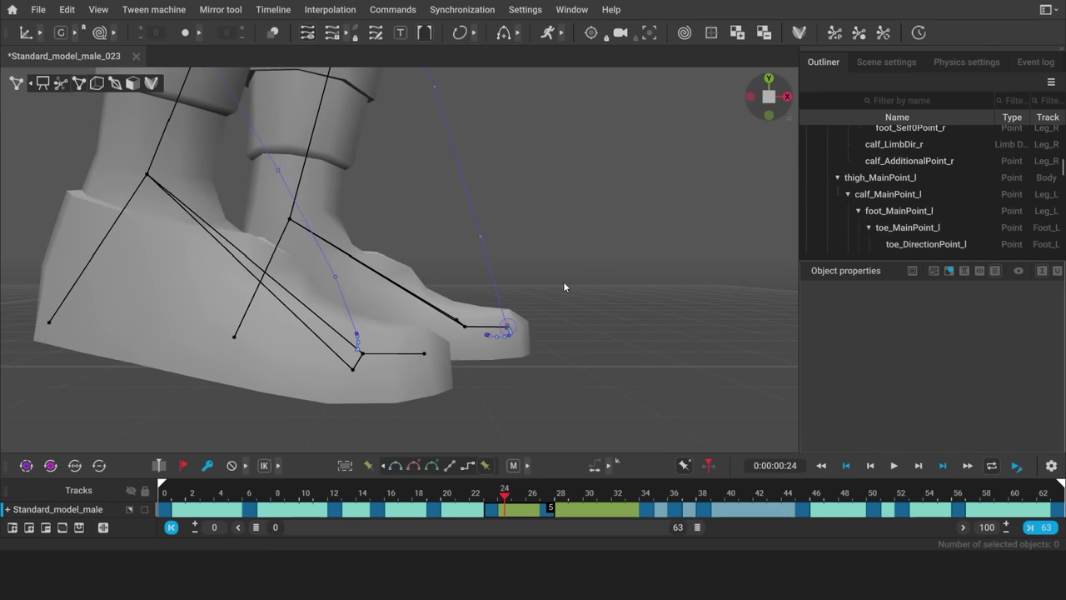
scroll(564, 285, down, 1)
drag(505, 496, 481, 502)
scroll(692, 363, down, 6)
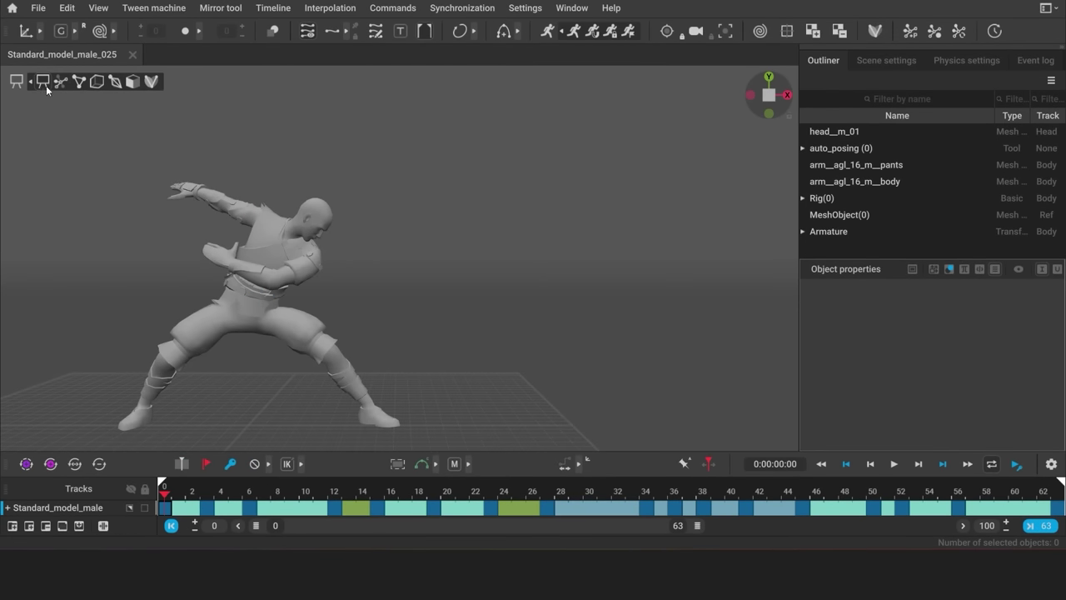
Check the timeline's time factor settings and play the animation to review the jump kick
click(1051, 465)
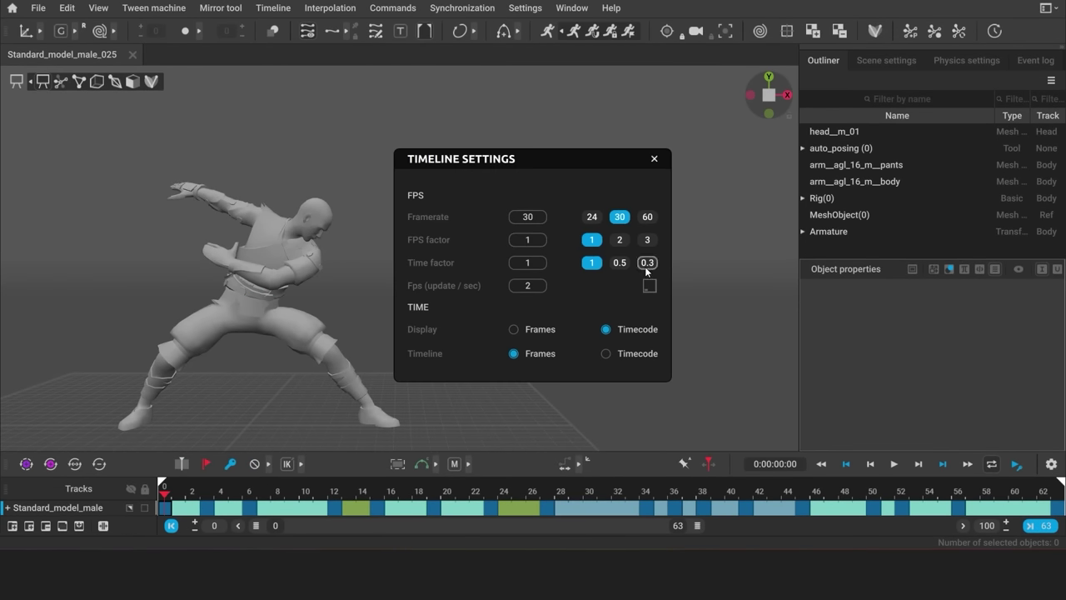
click(654, 159)
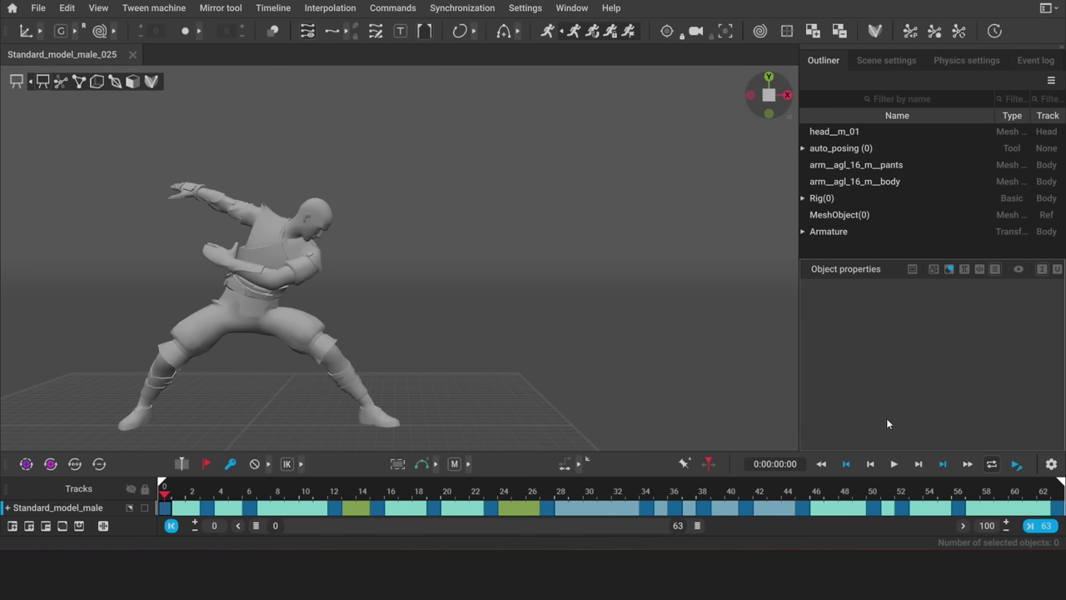
click(894, 464)
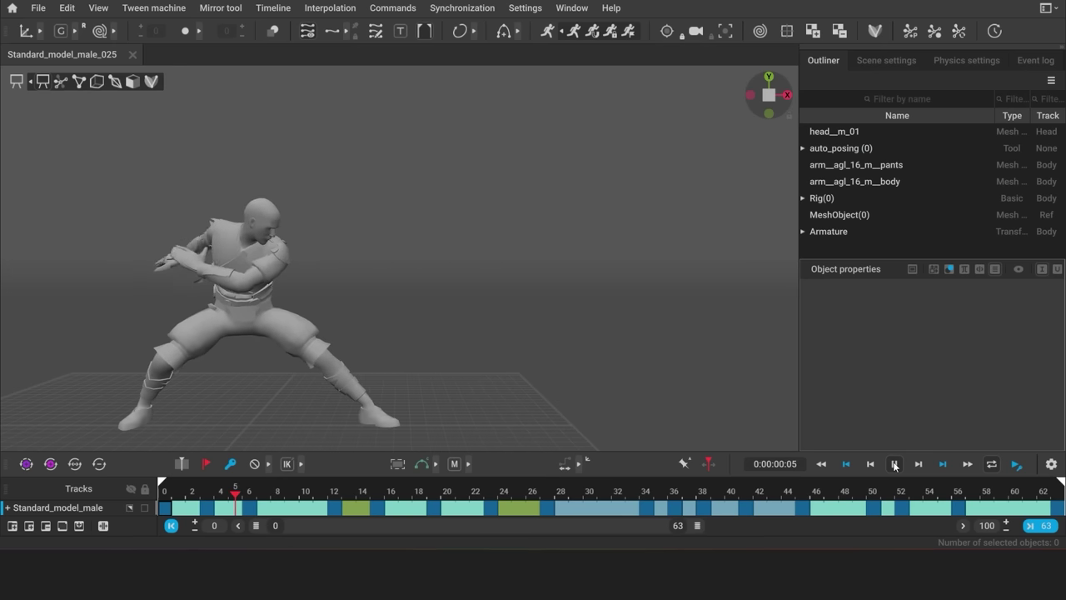
click(1051, 464)
click(655, 160)
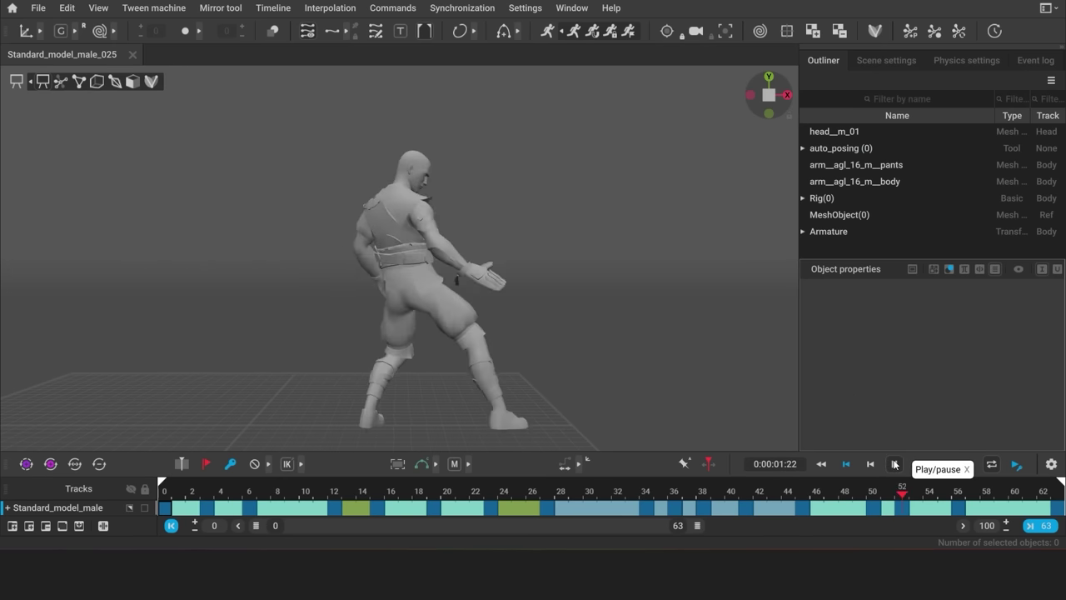
Turn on AutoPhysics, return to frame 0, and snap the character's animation to the physics result with interpolation fixing on change interval enabled
click(548, 37)
scroll(437, 325, down, 3)
alt+middle_drag(437, 325, 631, 345)
drag(250, 500, 156, 500)
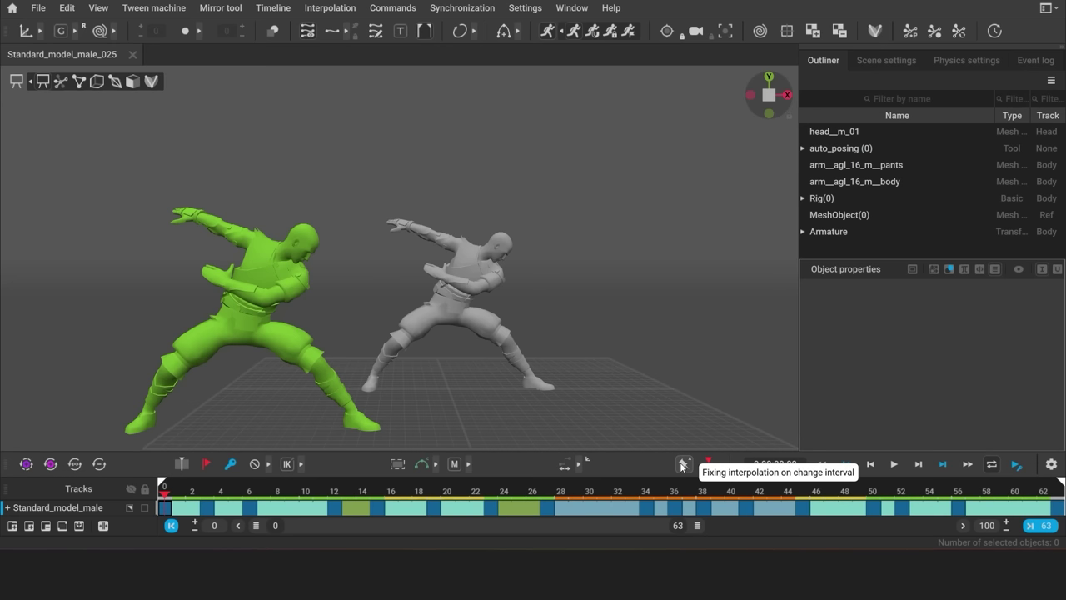
click(590, 35)
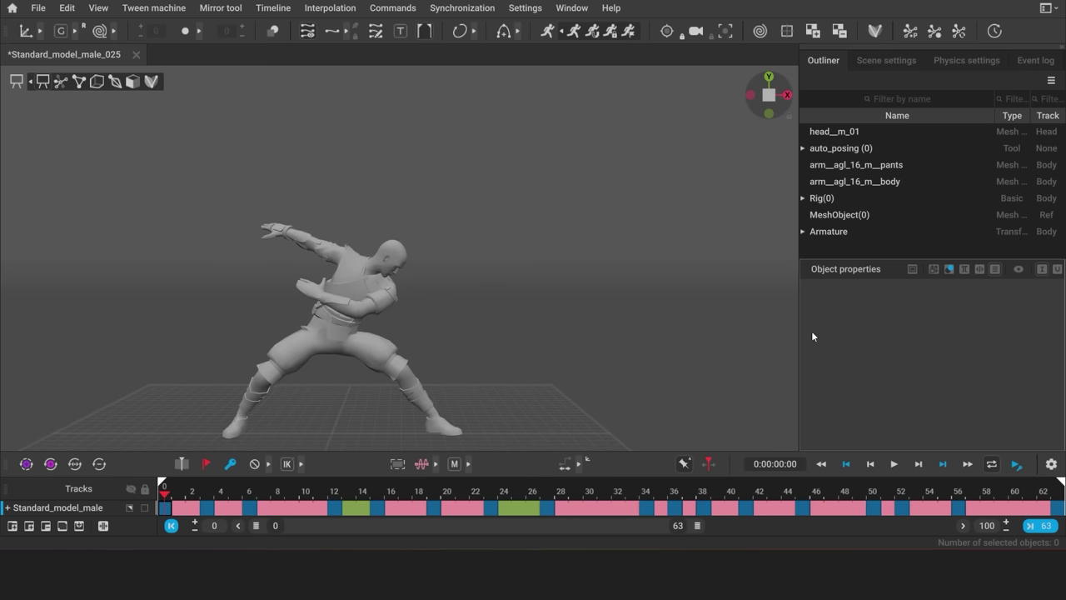
Play the physics-corrected animation through to frame 63 and save the scene as Standard_model_male_026
click(894, 464)
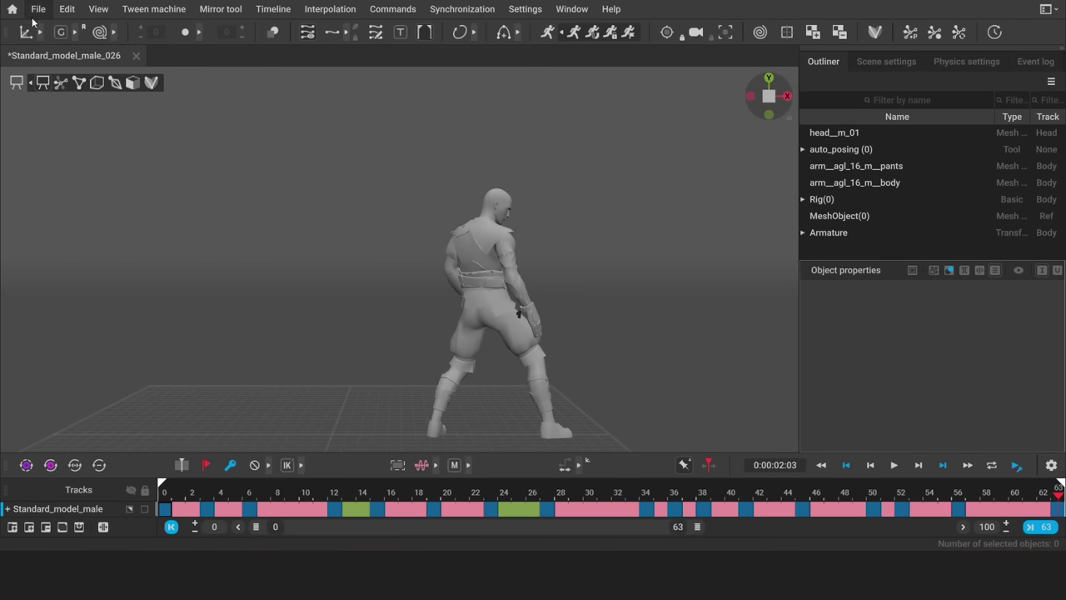
click(37, 10)
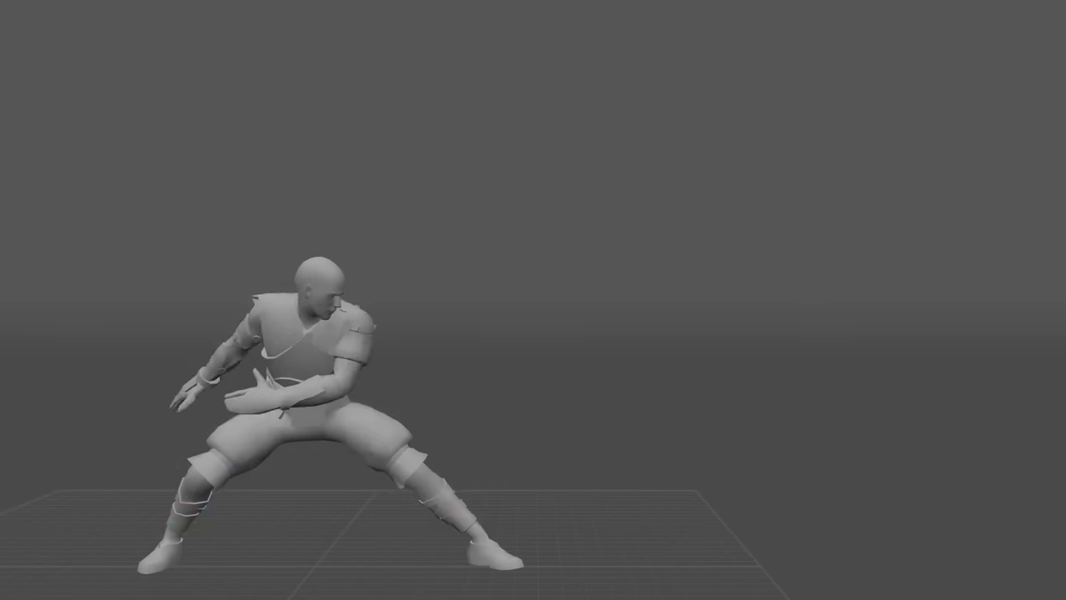